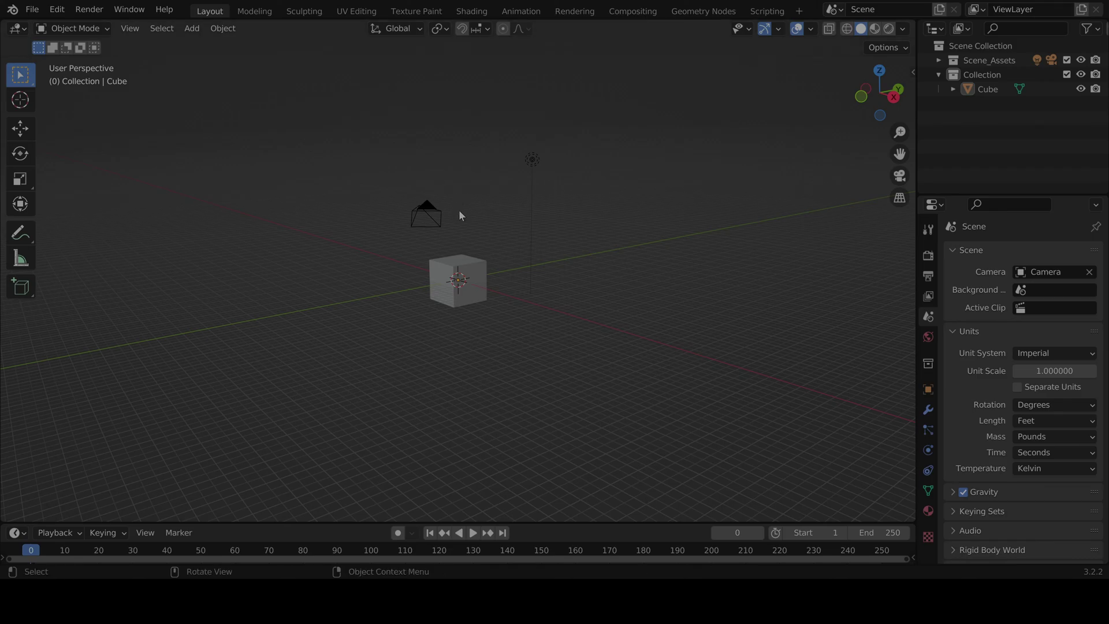
Step: Raise the cube along the Z axis so that it sits higher relative to the ground grid
{"action": "scroll", "coordinate": [493, 284], "scroll_direction": "up", "scroll_amount": 4}
{"action": "middle_click_drag", "start_coordinate": [371, 317], "coordinate": [566, 379]}
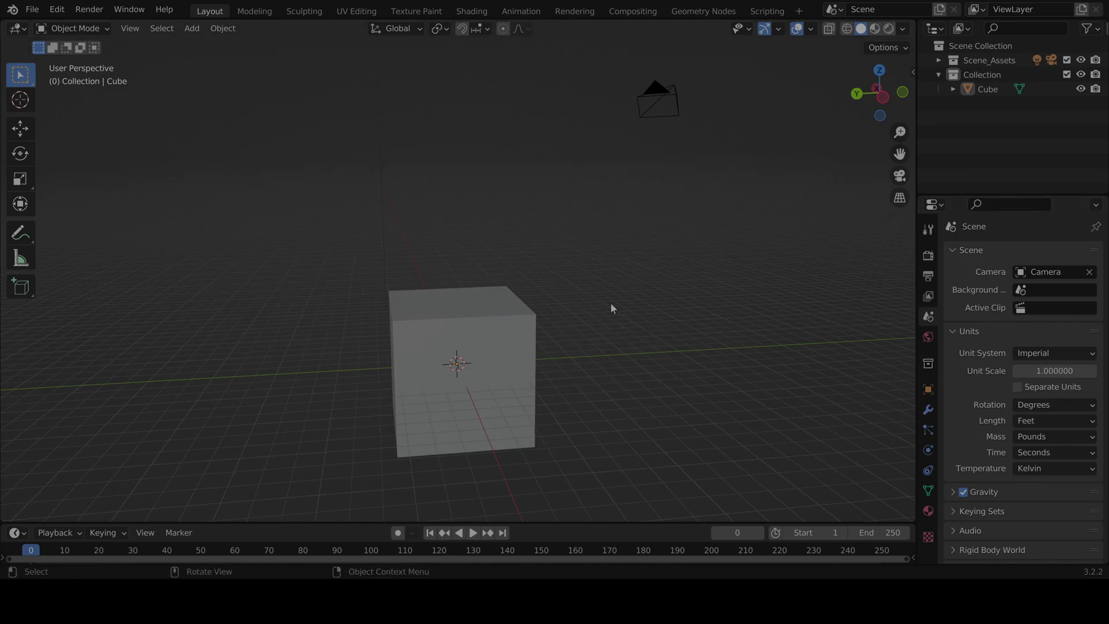
{"action": "scroll", "coordinate": [449, 319], "scroll_direction": "up", "scroll_amount": 1}
{"action": "left_click", "coordinate": [442, 333]}
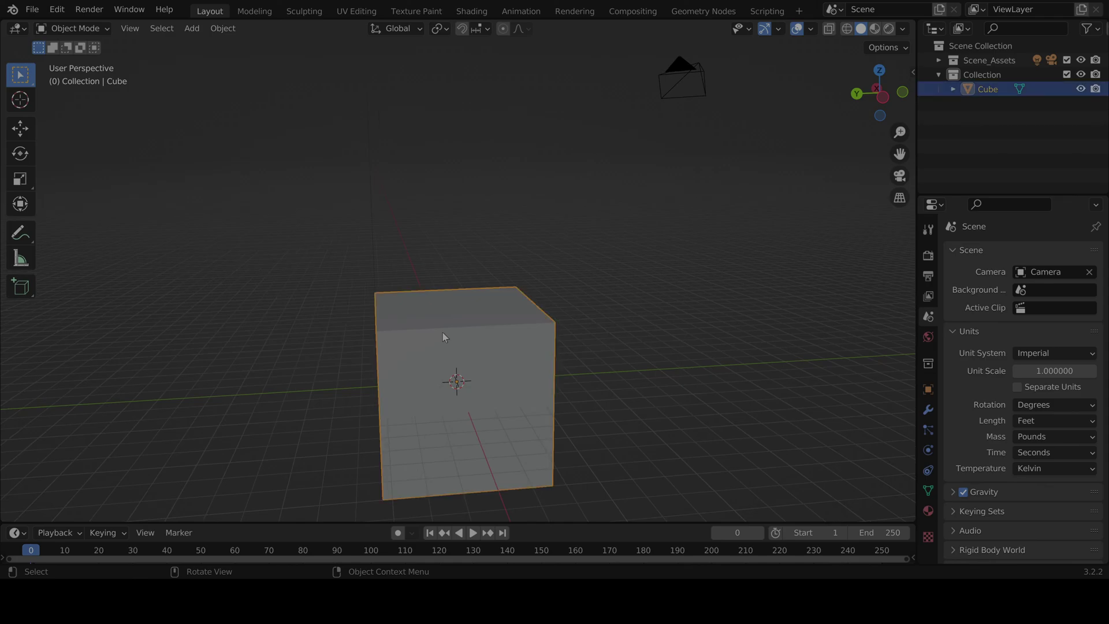
{"action": "scroll", "coordinate": [367, 301], "scroll_direction": "down", "scroll_amount": 1}
{"action": "scroll", "coordinate": [71, 156], "scroll_direction": "down", "scroll_amount": 1}
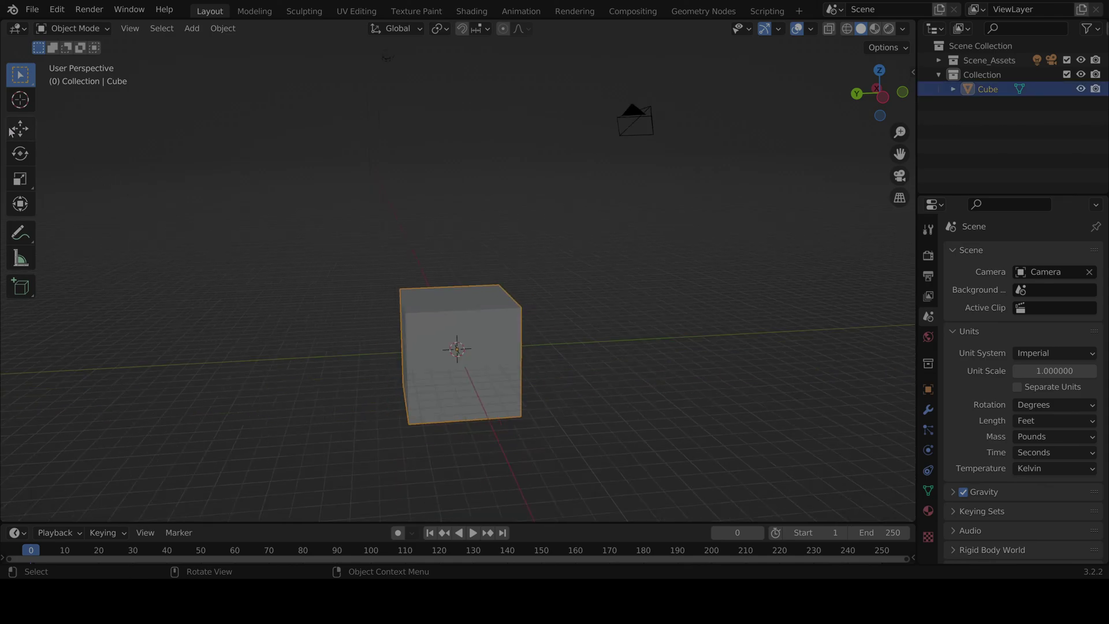
{"action": "left_click", "coordinate": [20, 128]}
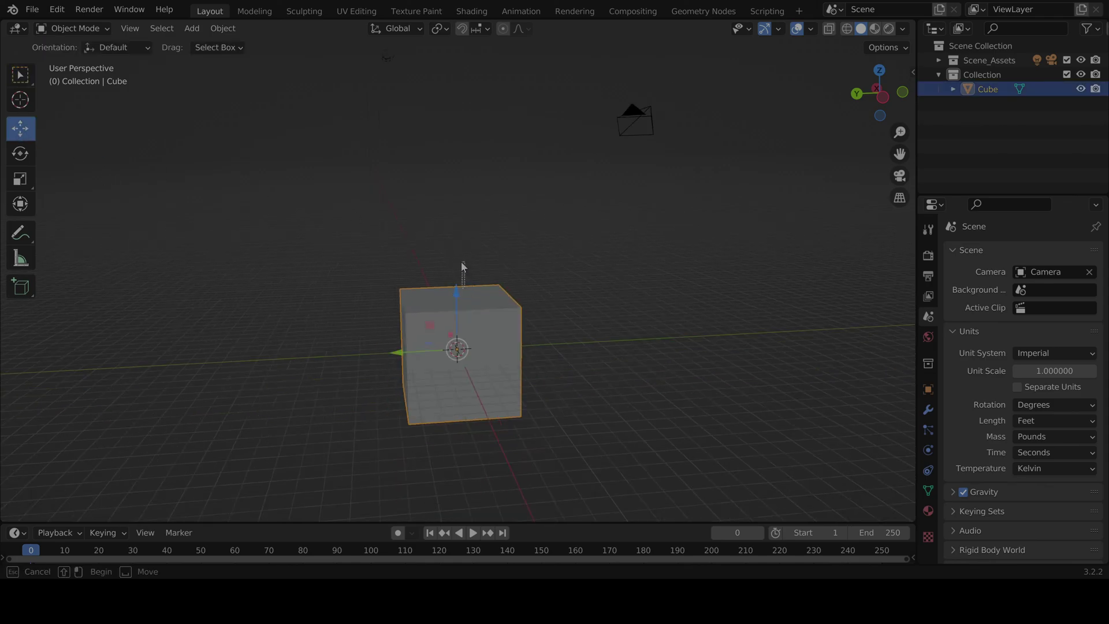
{"action": "left_click_drag", "start_coordinate": [458, 296], "coordinate": [452, 240]}
{"action": "middle_click_drag", "start_coordinate": [451, 240], "coordinate": [481, 293]}
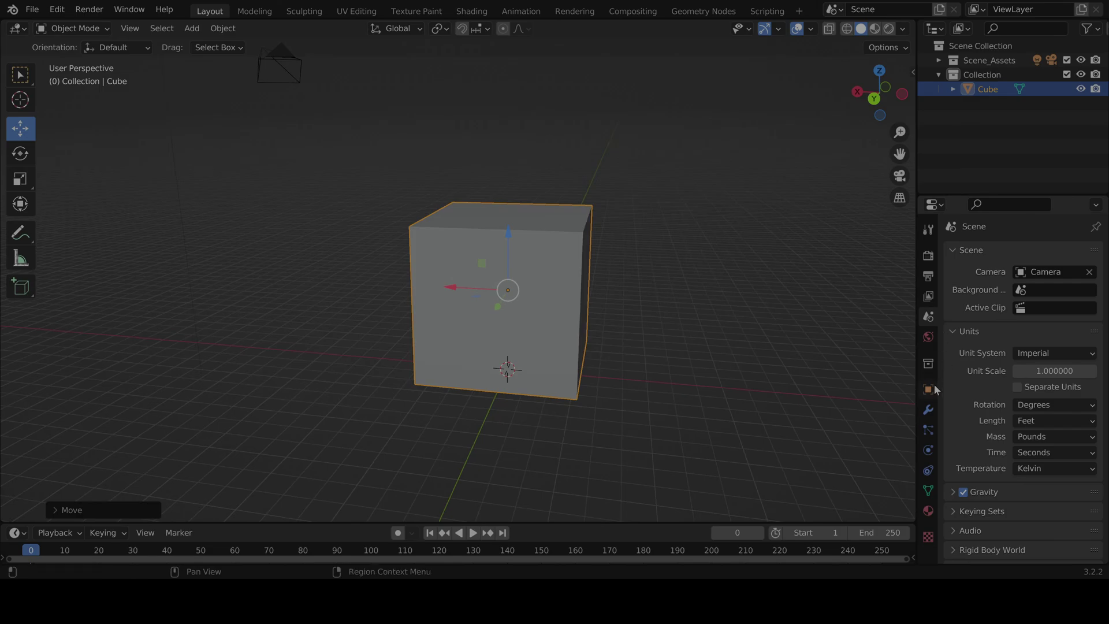
Step: Look through the world, render, output, view layer, scene, collection, object, modifier, particle and physics properties
{"action": "left_click", "coordinate": [928, 337]}
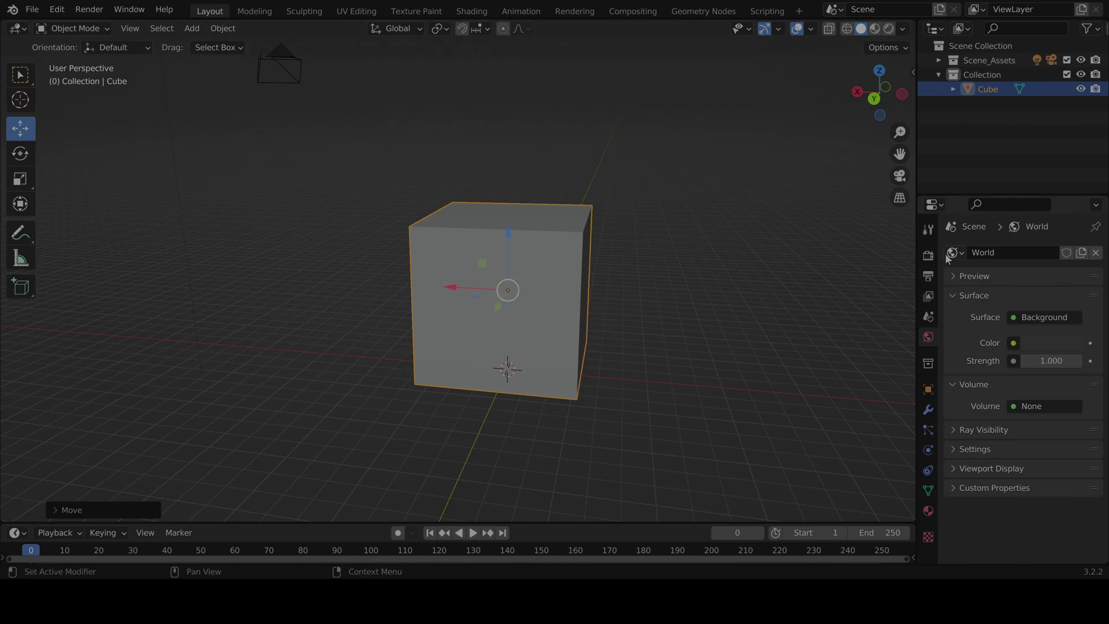
{"action": "left_click", "coordinate": [929, 255]}
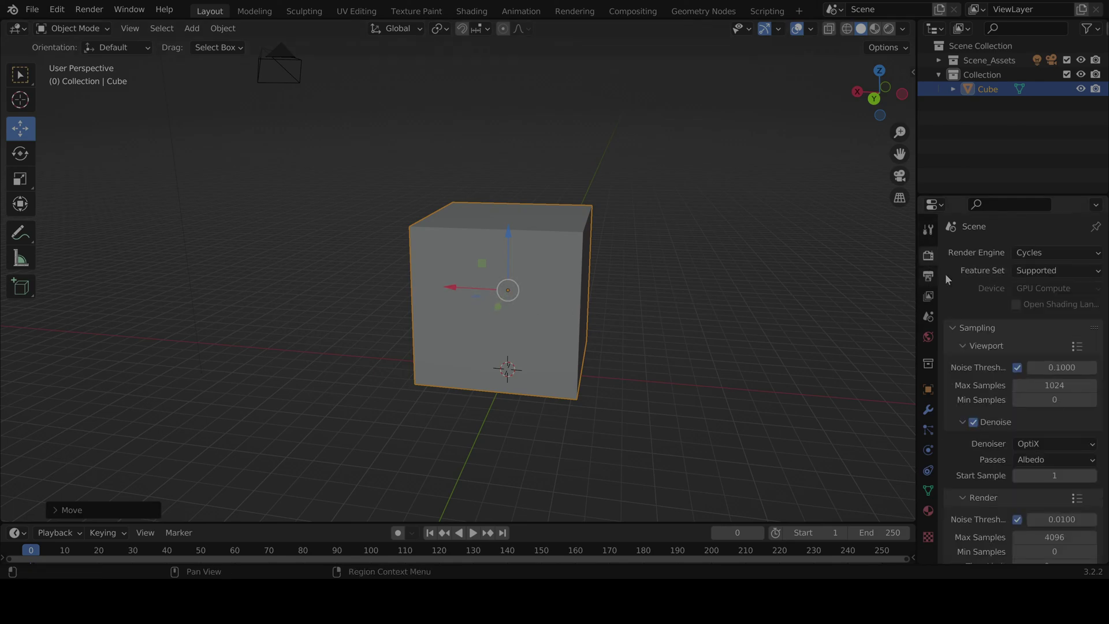
{"action": "left_click", "coordinate": [929, 279]}
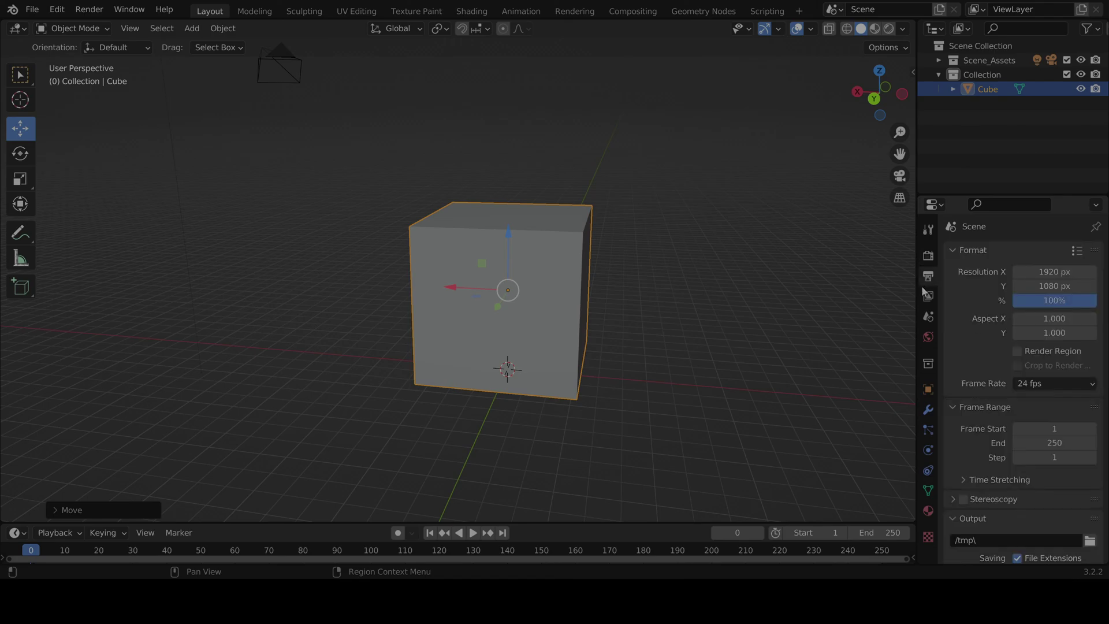
{"action": "left_click", "coordinate": [927, 298]}
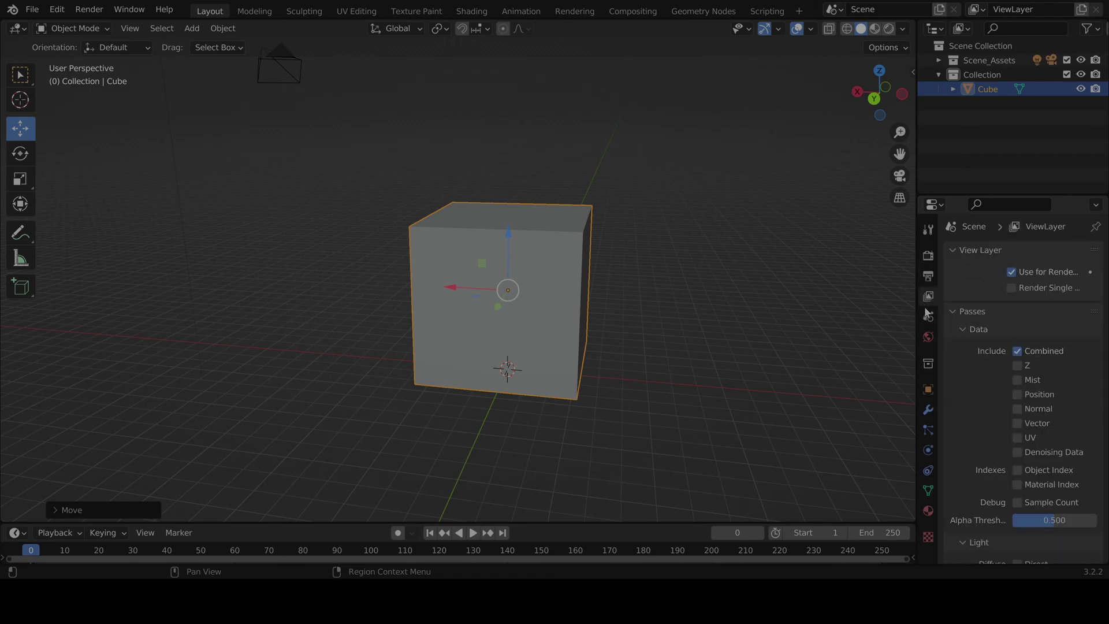
{"action": "left_click", "coordinate": [929, 317]}
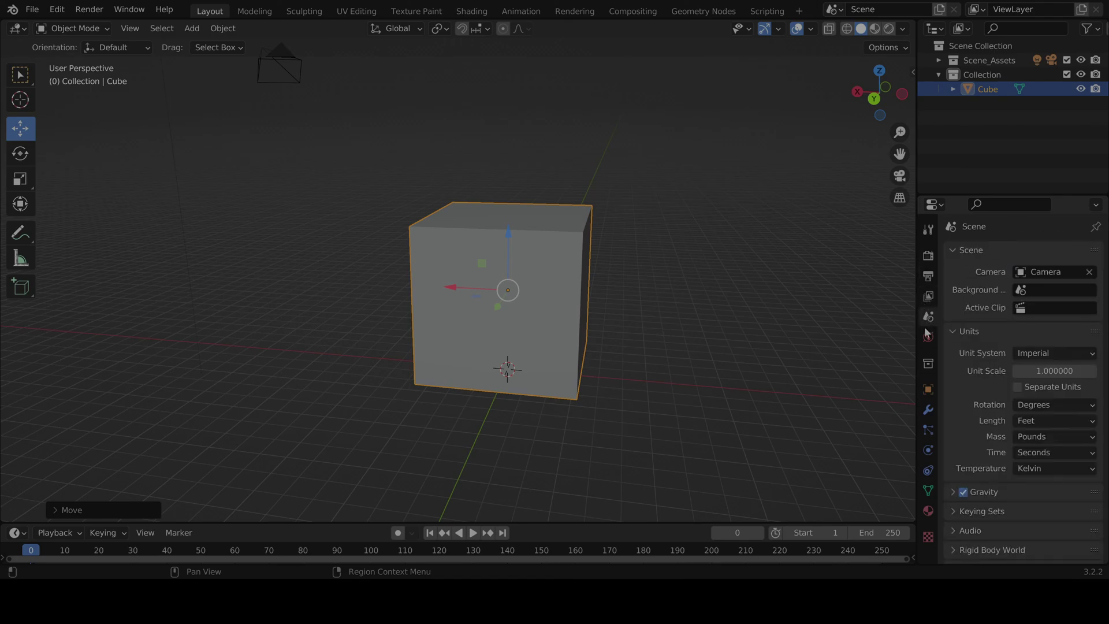
{"action": "left_click", "coordinate": [928, 340]}
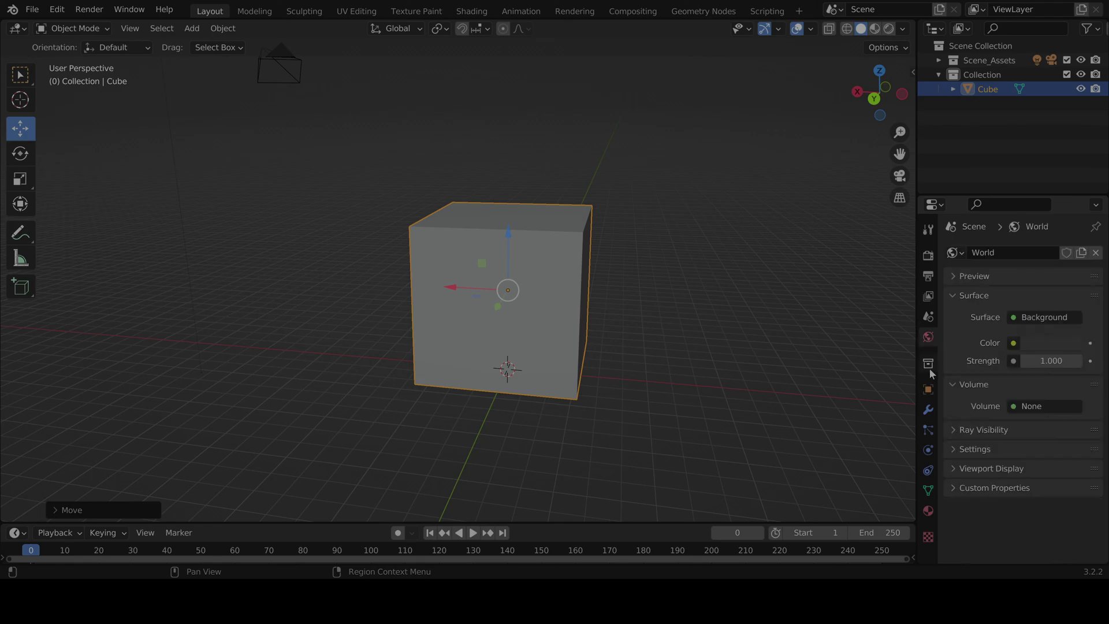
{"action": "left_click", "coordinate": [928, 364]}
{"action": "left_click", "coordinate": [928, 390]}
{"action": "left_click", "coordinate": [928, 409]}
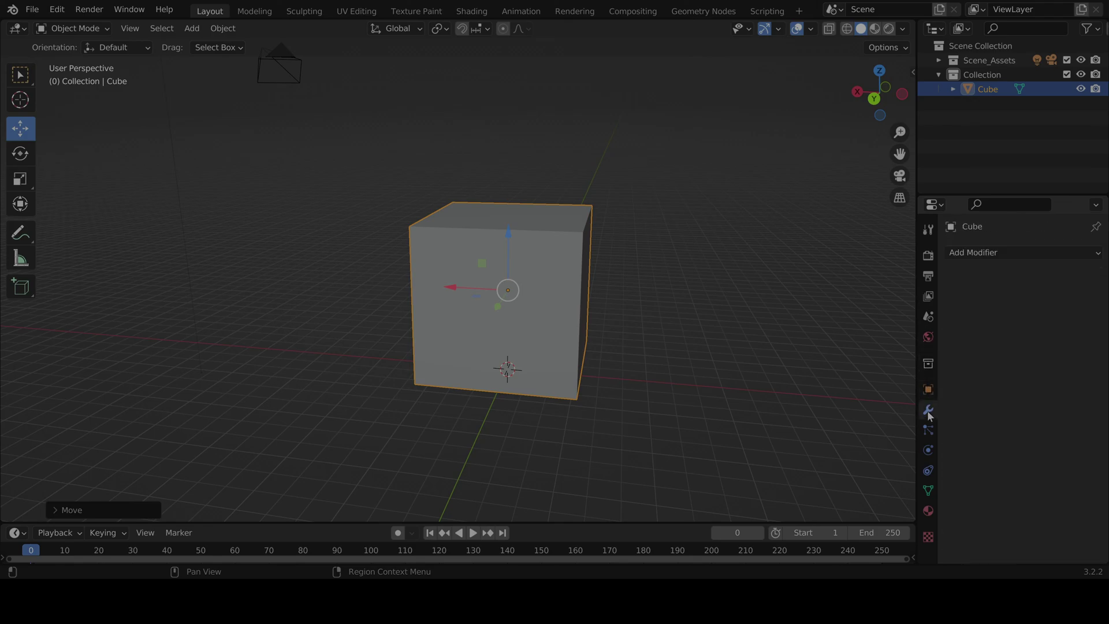
{"action": "left_click", "coordinate": [928, 430]}
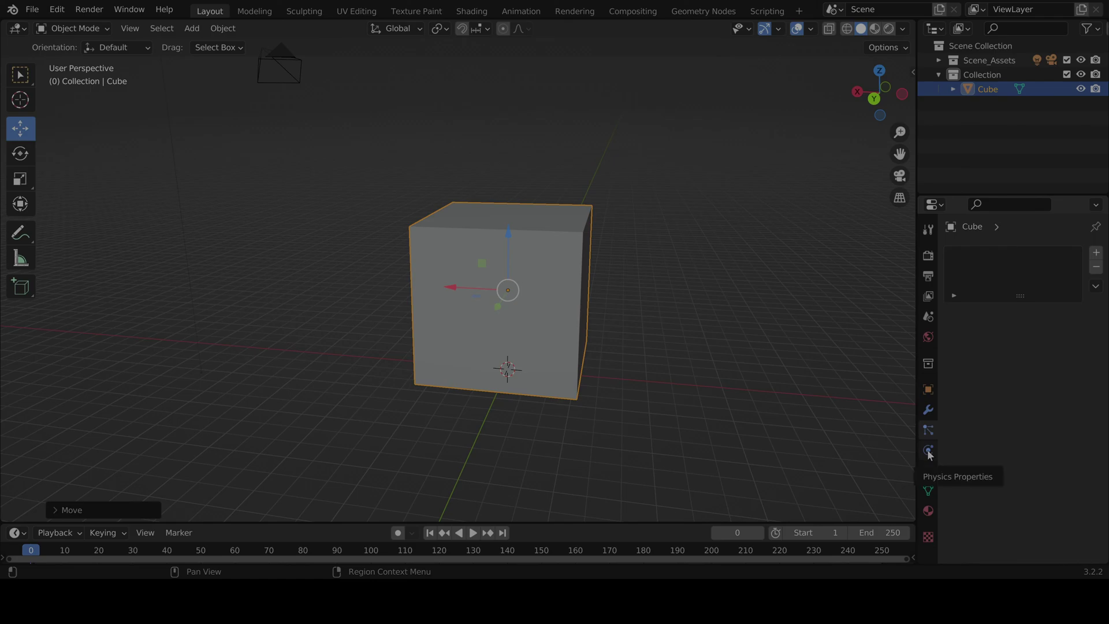
{"action": "left_click", "coordinate": [929, 457]}
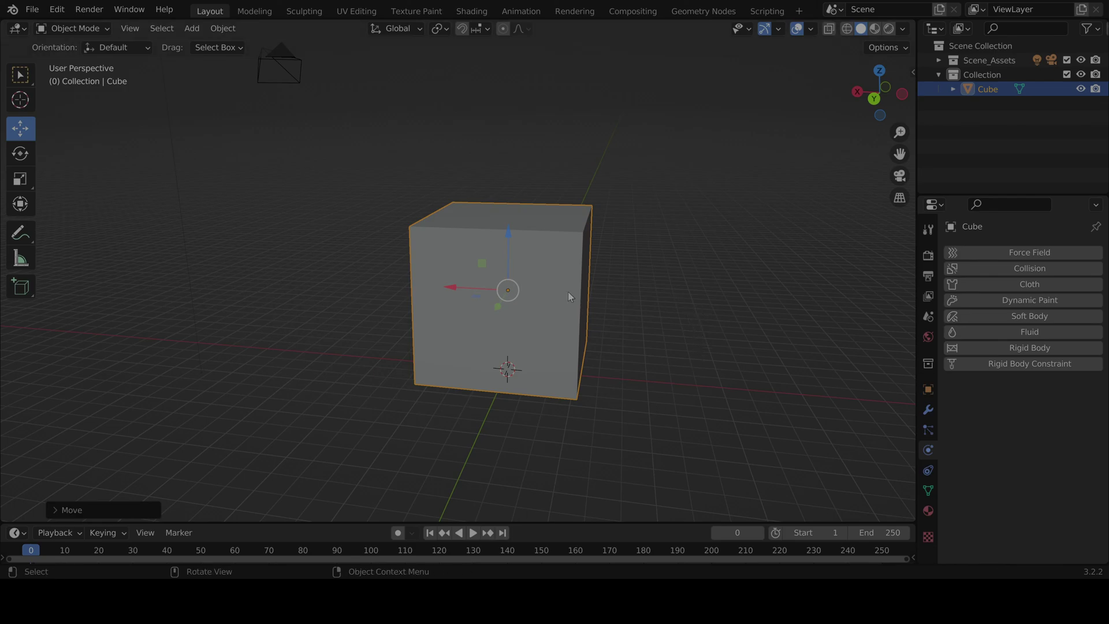
Step: Scale the cube along the X axis to stretch it into a long block
{"action": "scroll", "coordinate": [510, 378], "scroll_direction": "up", "scroll_amount": 2}
{"action": "scroll", "coordinate": [511, 367], "scroll_direction": "down", "scroll_amount": 2}
{"action": "left_click", "coordinate": [22, 181]}
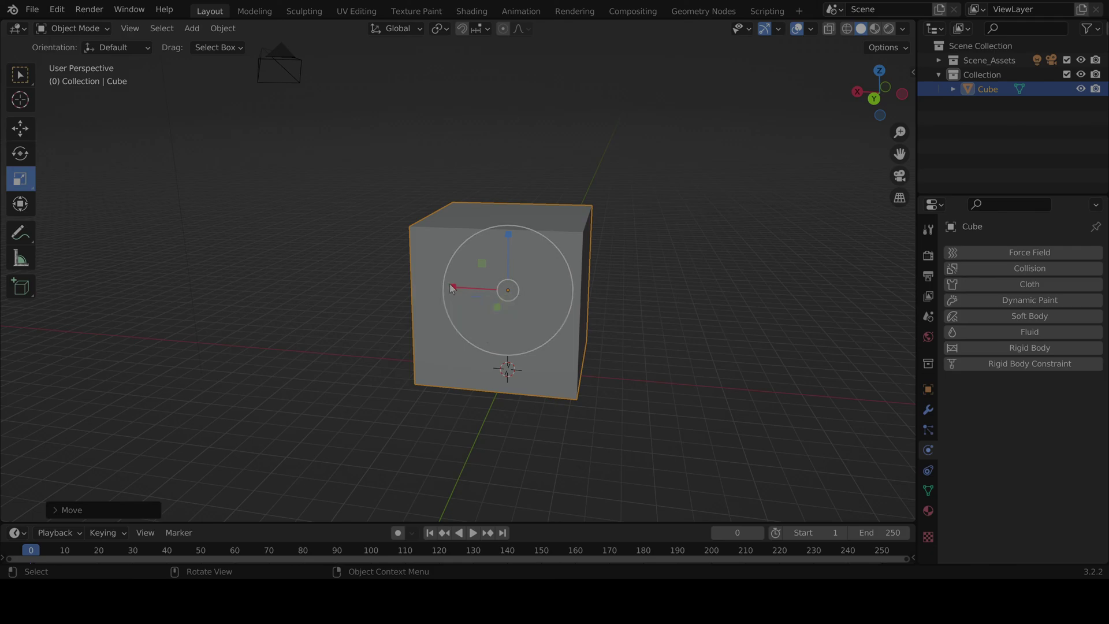
{"action": "left_click_drag", "start_coordinate": [453, 289], "coordinate": [236, 278]}
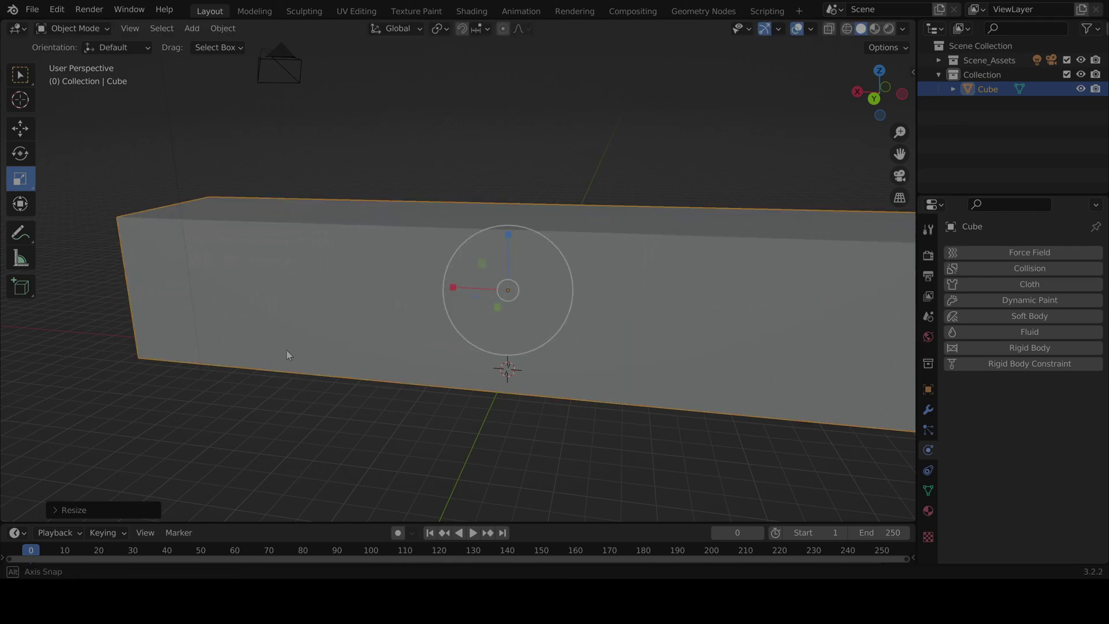
Step: Enlarge the block's width and height together in the YZ plane and raise it along Z
{"action": "middle_click_drag", "start_coordinate": [289, 353], "coordinate": [469, 385]}
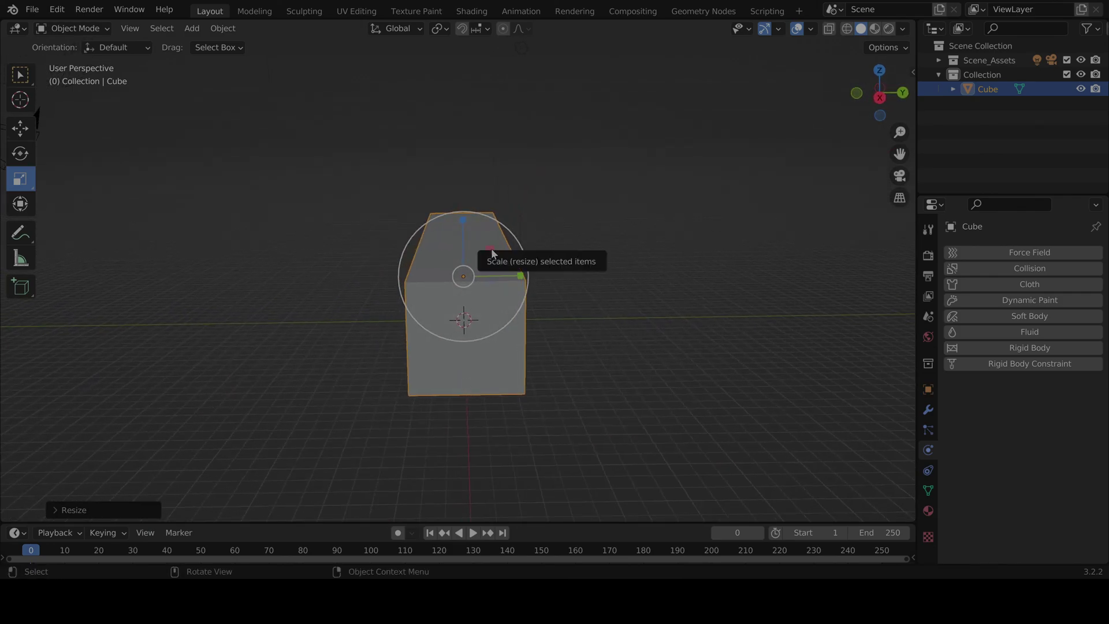
{"action": "left_click_drag", "start_coordinate": [489, 254], "coordinate": [523, 222]}
{"action": "left_click", "coordinate": [20, 128]}
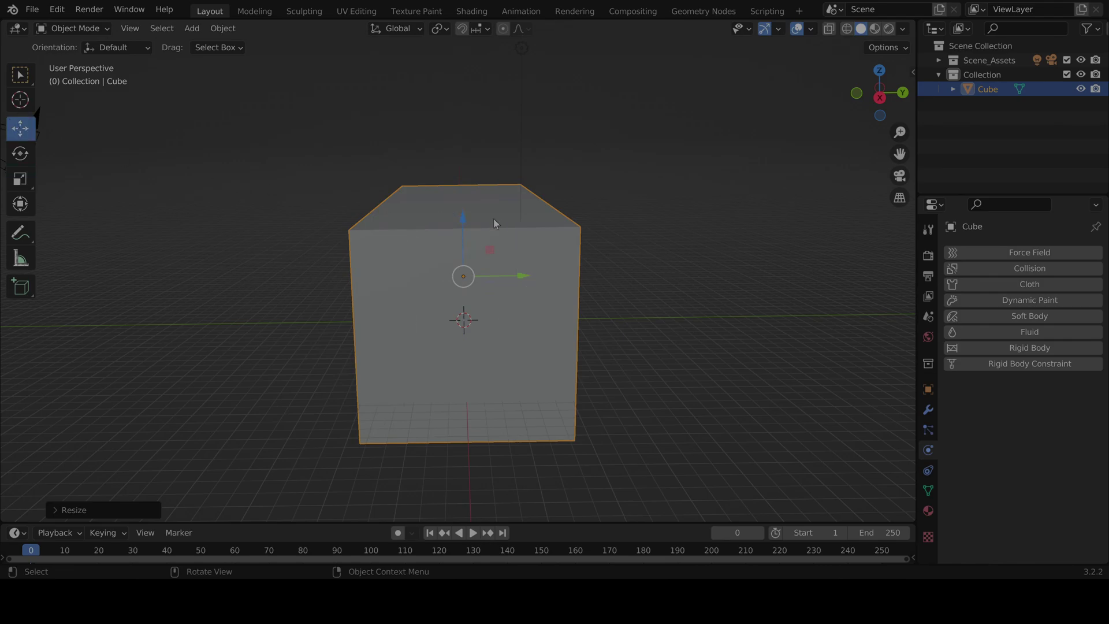
{"action": "left_click_drag", "start_coordinate": [457, 211], "coordinate": [446, 189]}
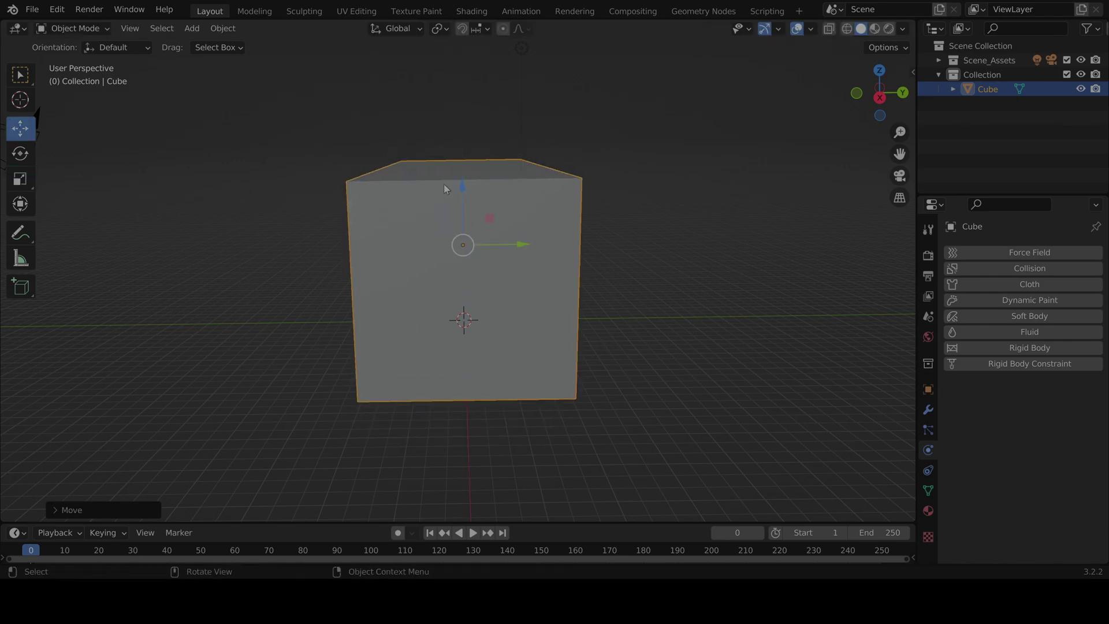
Step: Import the human figure from an FBX file into the scene
{"action": "left_click", "coordinate": [34, 9]}
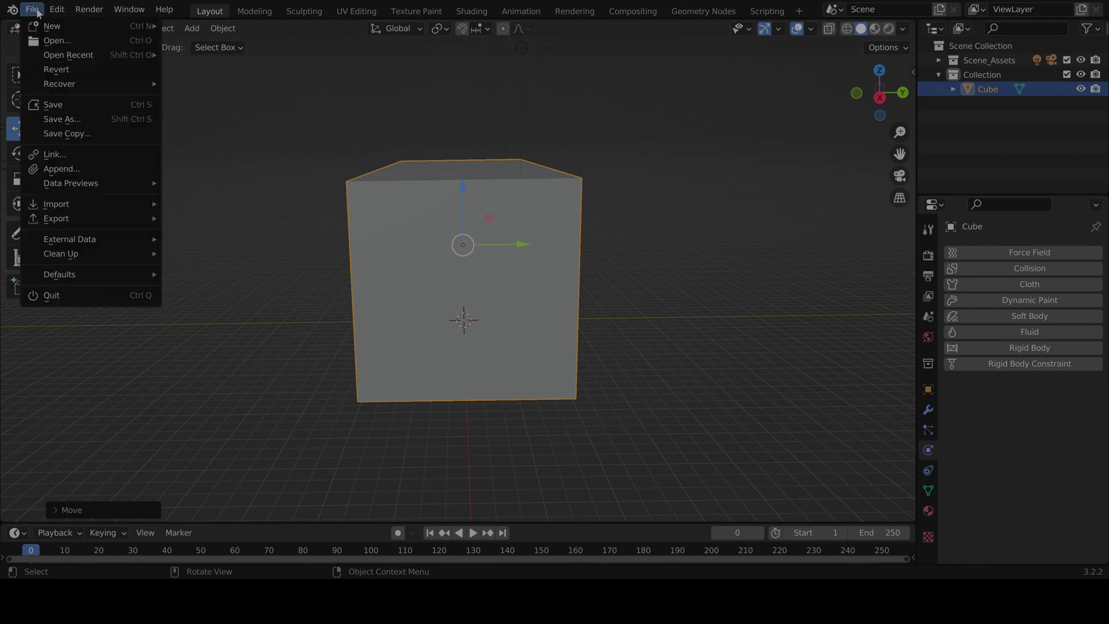
{"action": "mouse_move", "coordinate": [116, 205]}
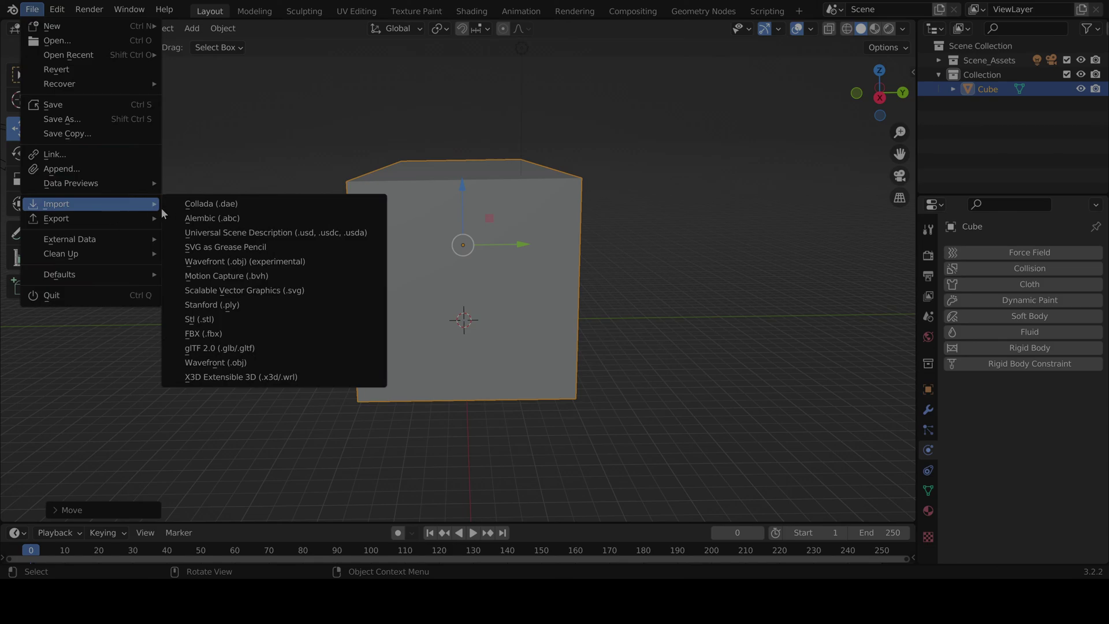
{"action": "left_click", "coordinate": [220, 335]}
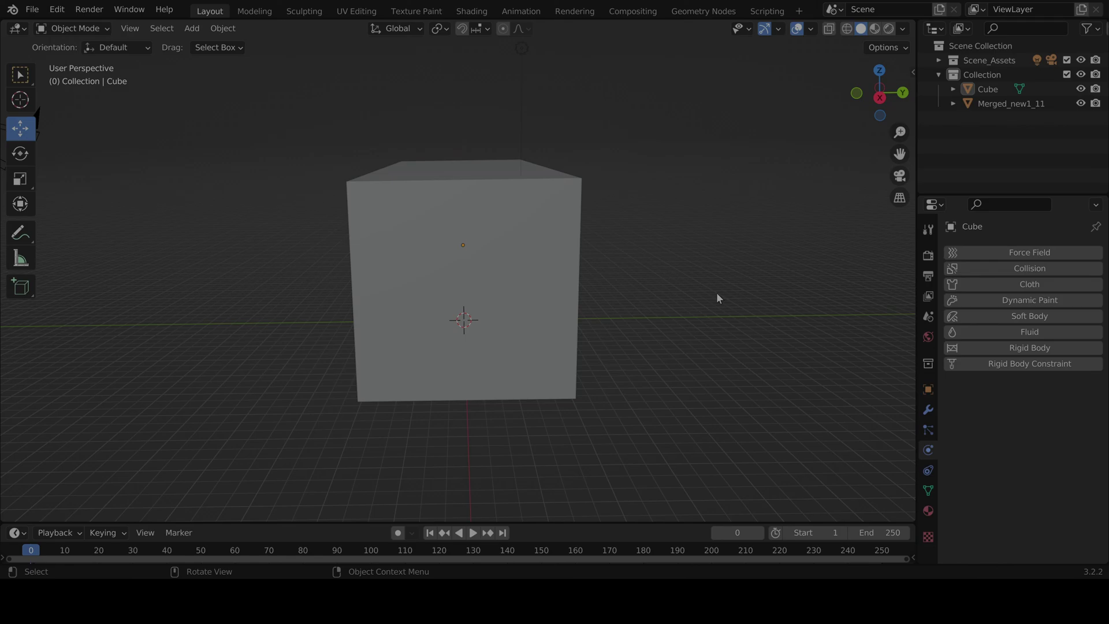
Step: Move the imported figure Merged_new1_11 out of the block to about Y 10.6' and raise it to about Z 1'
{"action": "left_click", "coordinate": [1011, 104]}
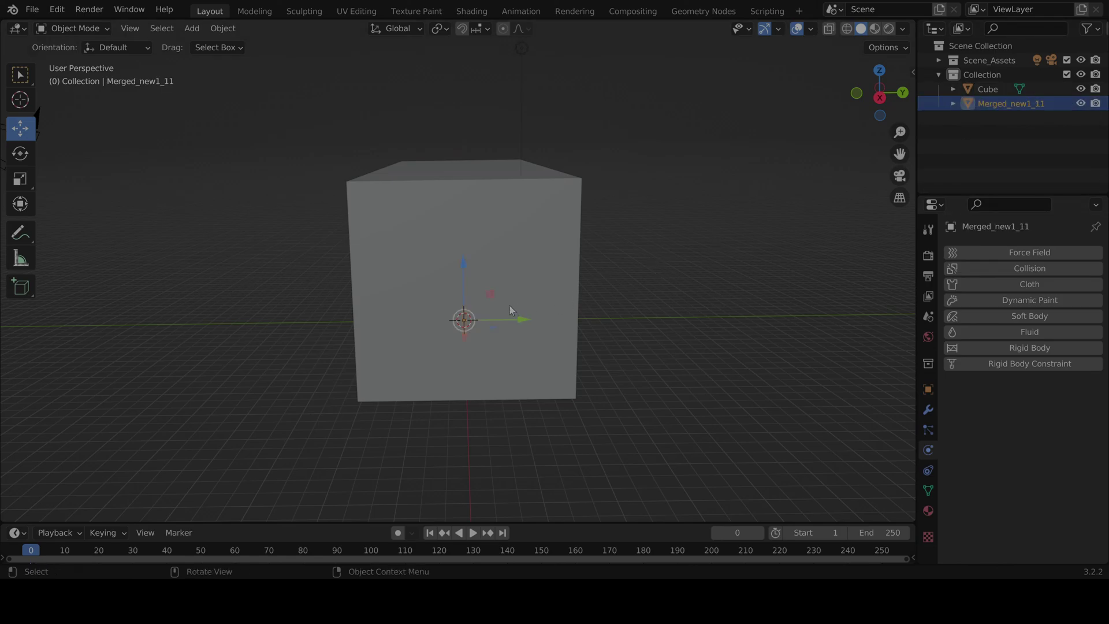
{"action": "left_click_drag", "start_coordinate": [527, 319], "coordinate": [653, 319]}
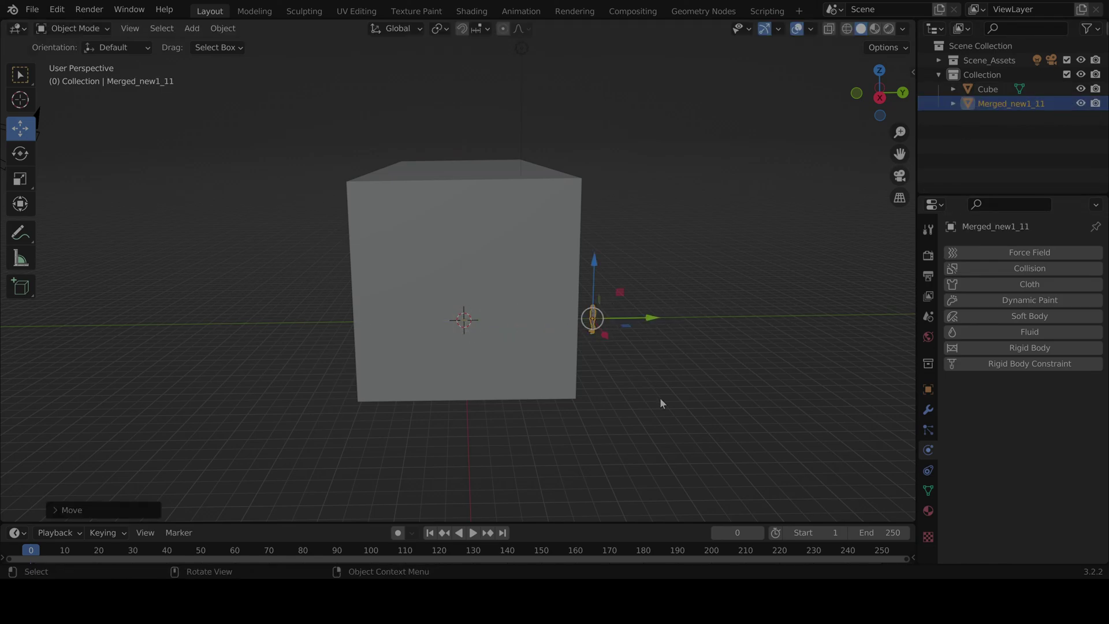
{"action": "scroll", "coordinate": [662, 403], "scroll_direction": "up", "scroll_amount": 3}
{"action": "mouse_move", "coordinate": [668, 408]}
{"action": "middle_mouse_down"}
{"action": "mouse_move", "coordinate": [578, 386]}
{"action": "mouse_move", "coordinate": [655, 400]}
{"action": "middle_mouse_up"}
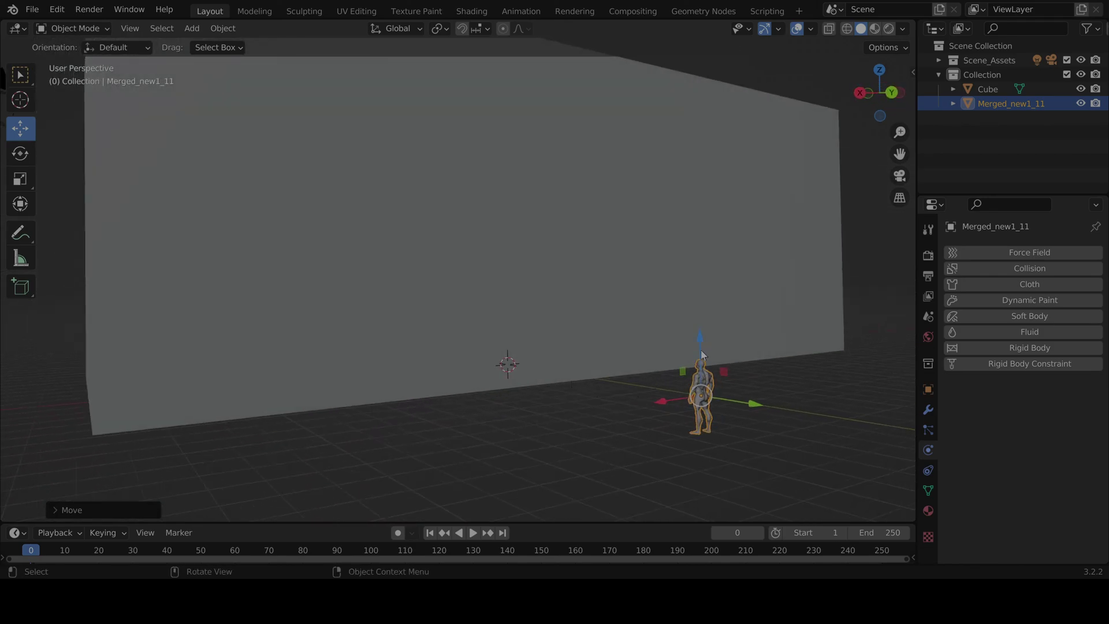
{"action": "left_click_drag", "start_coordinate": [702, 354], "coordinate": [696, 318]}
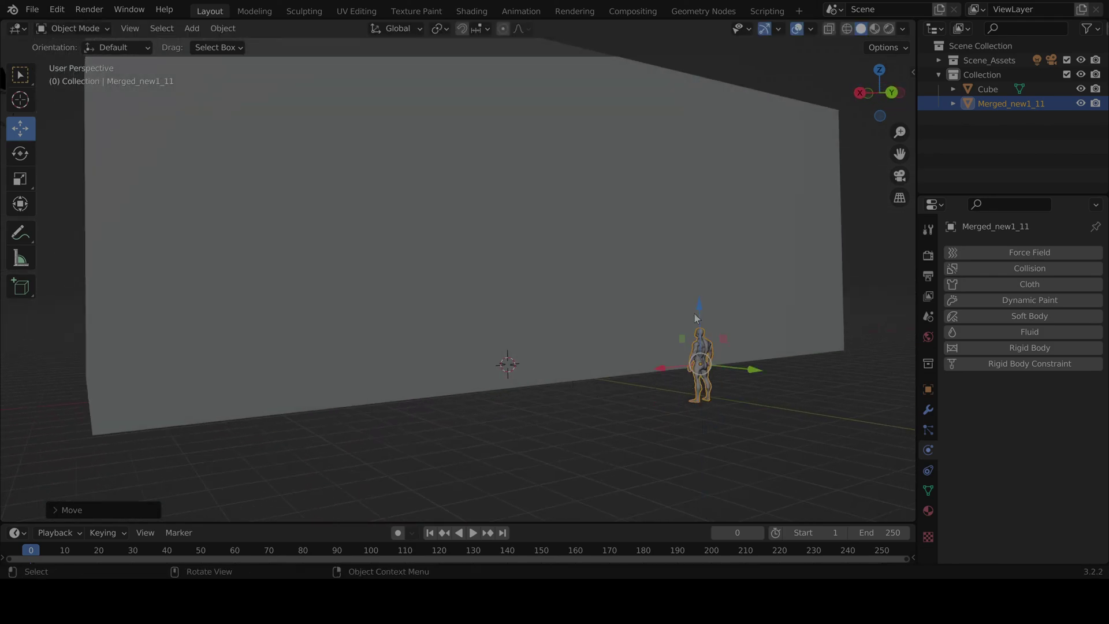
Step: Set the figure's Z and Y dimensions to 6 ft each
{"action": "left_click", "coordinate": [913, 71]}
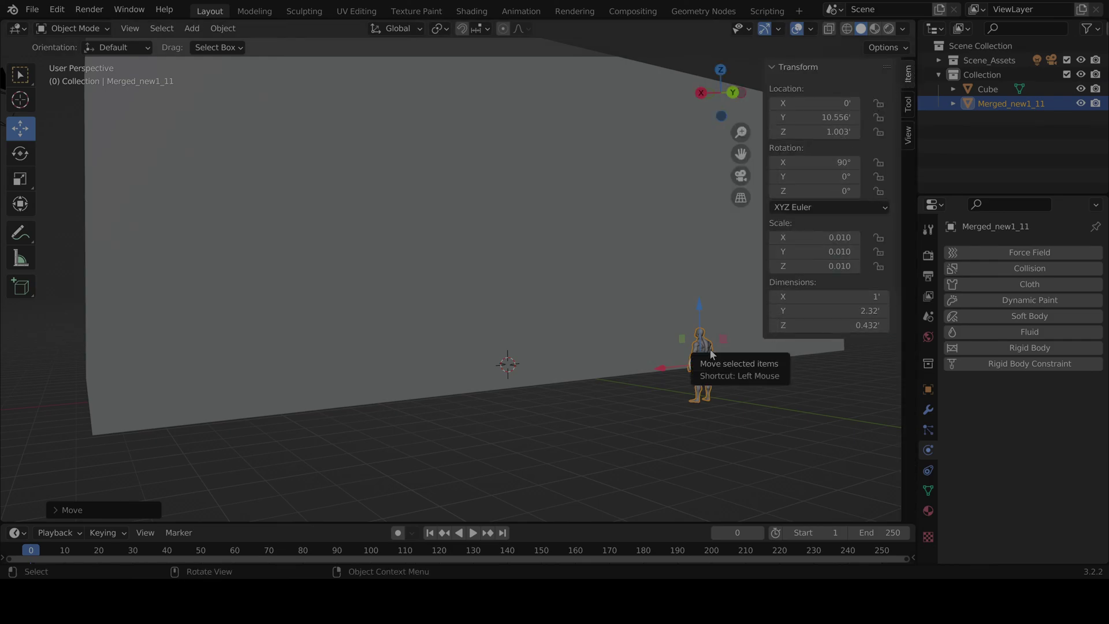
{"action": "left_click", "coordinate": [862, 326]}
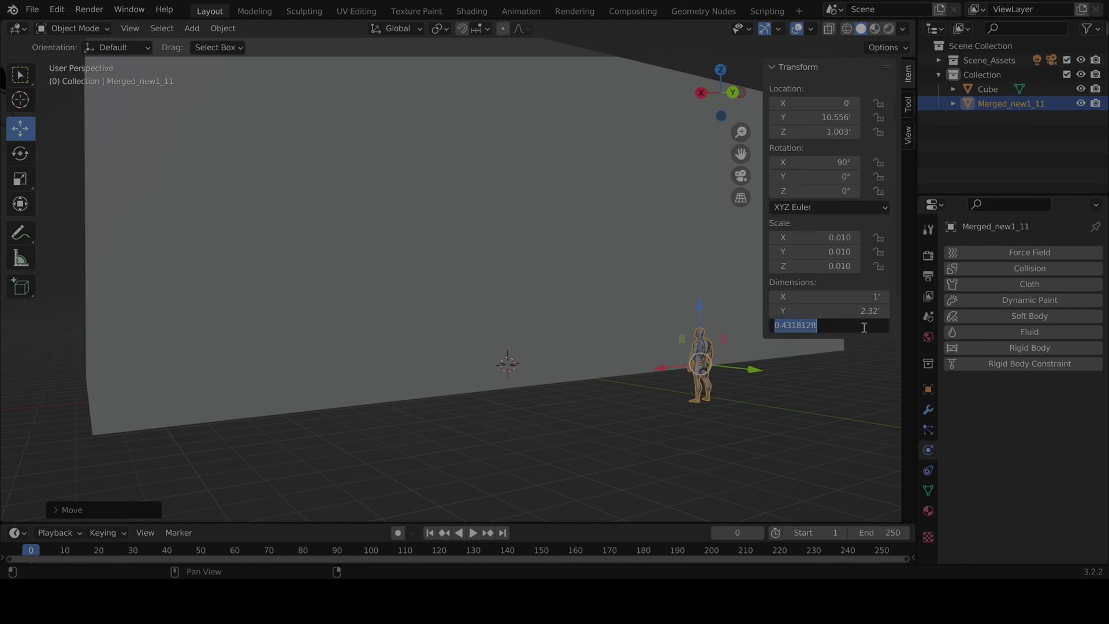
{"action": "type", "text": "6"}
{"action": "key", "text": "Return"}
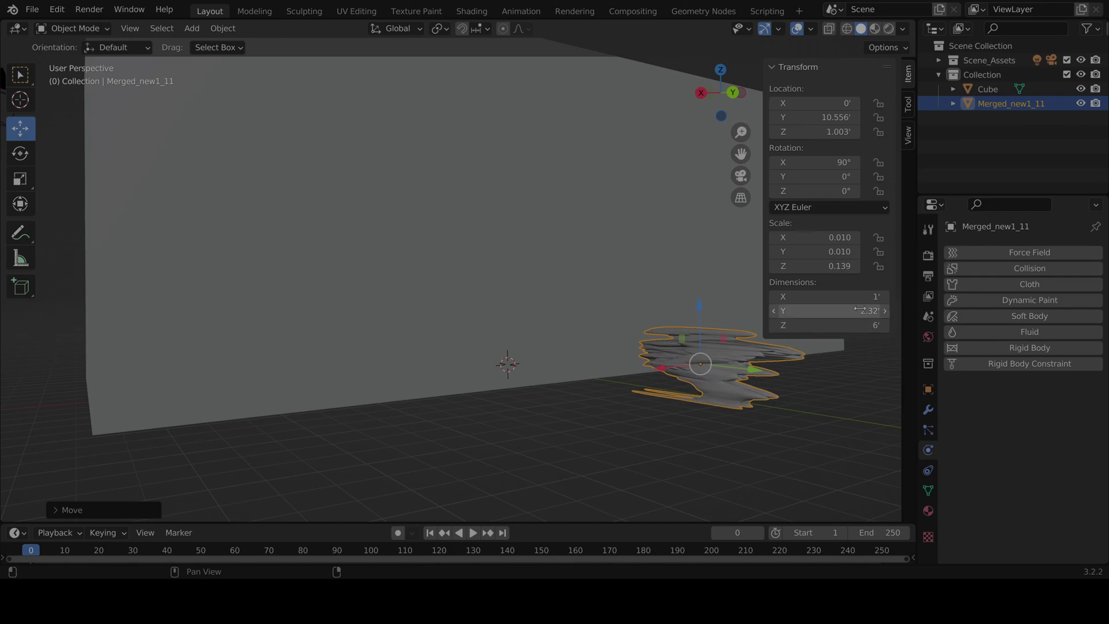
{"action": "left_click", "coordinate": [857, 310]}
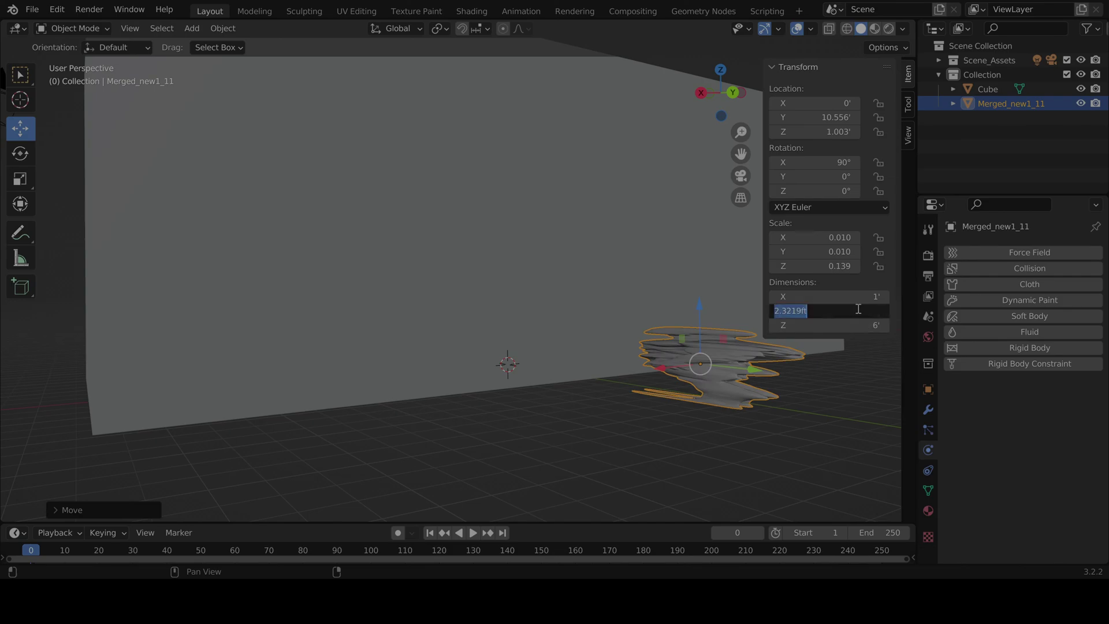
{"action": "type", "text": "6"}
{"action": "key", "text": "Return"}
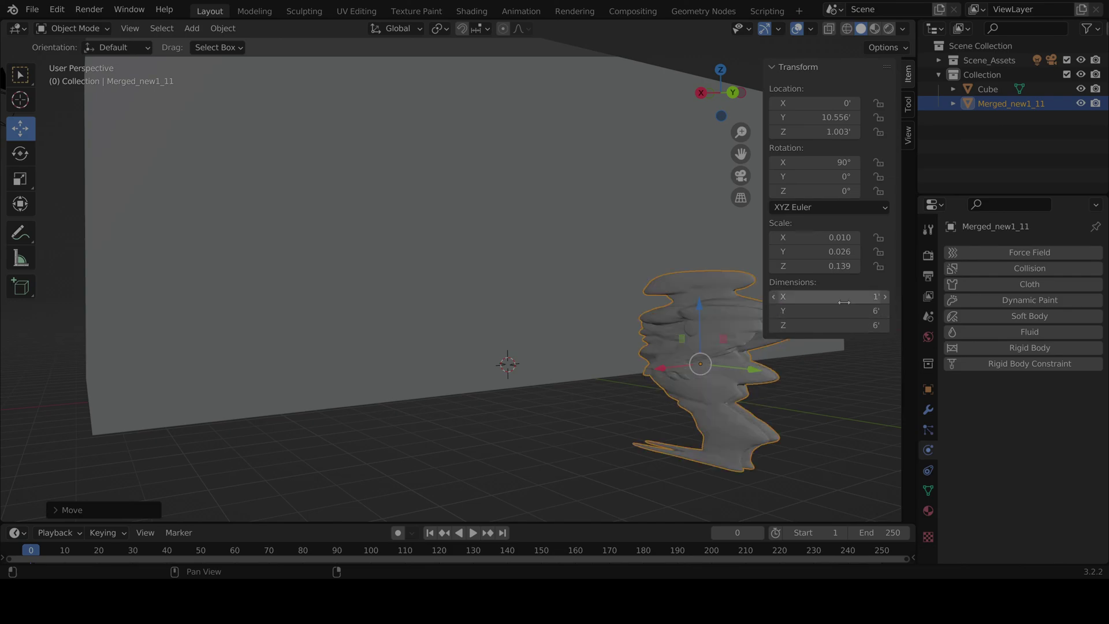
Step: Try an X dimension of 6 ft on the figure
{"action": "left_click", "coordinate": [844, 300]}
{"action": "type", "text": "6"}
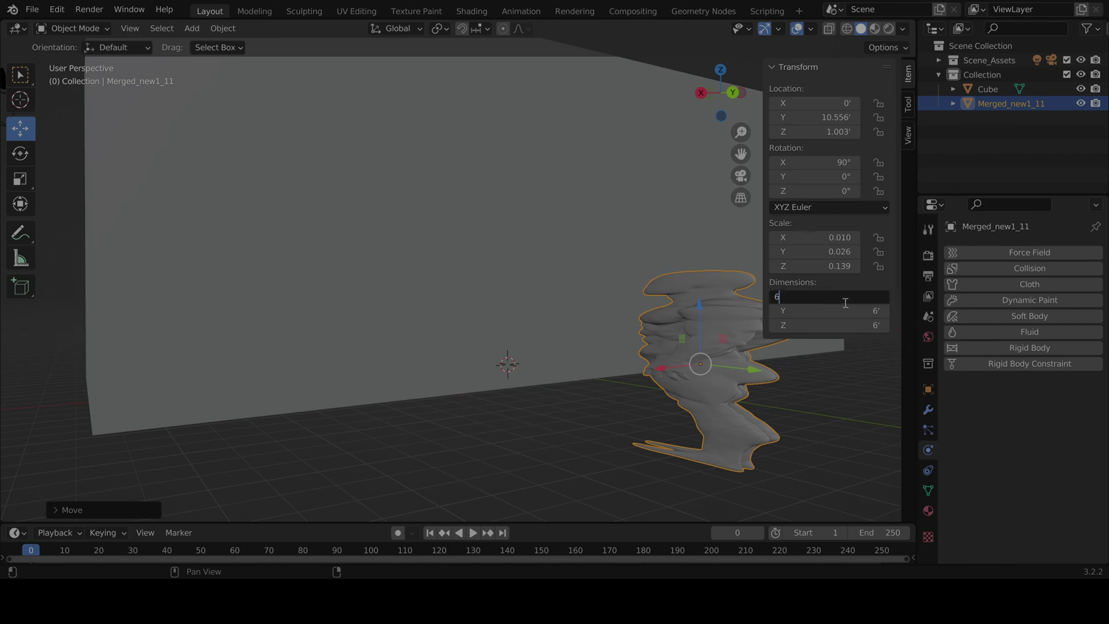
{"action": "key", "text": "Return"}
{"action": "left_click", "coordinate": [824, 297]}
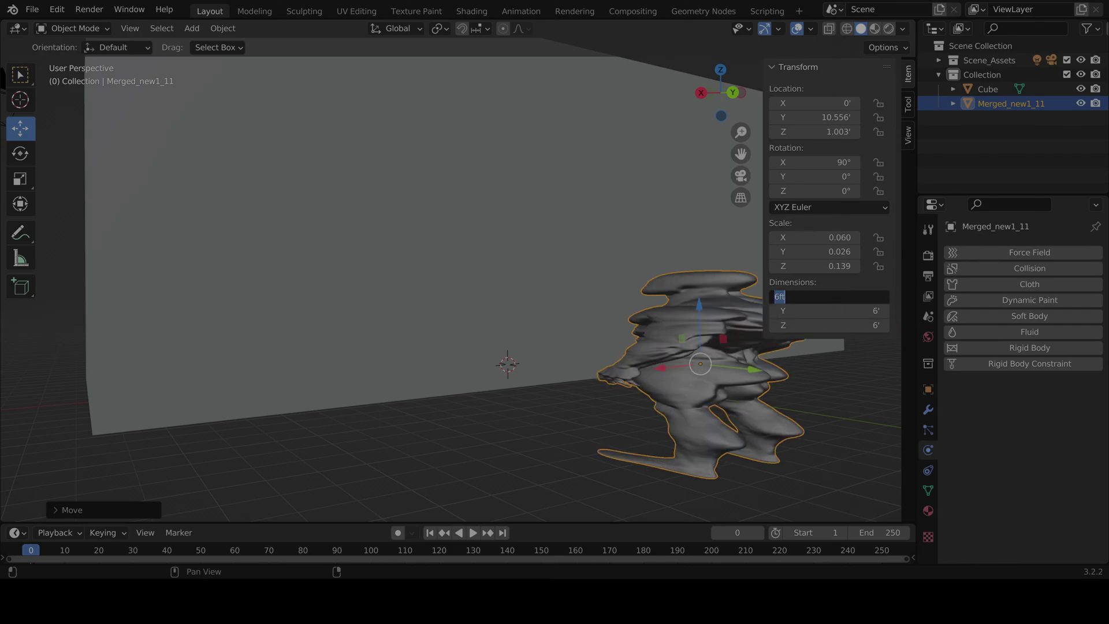
{"action": "key", "text": "Return"}
Step: Set the figure's X dimension to 2 ft
{"action": "left_click", "coordinate": [842, 296]}
{"action": "type", "text": "2"}
{"action": "key", "text": "Return"}
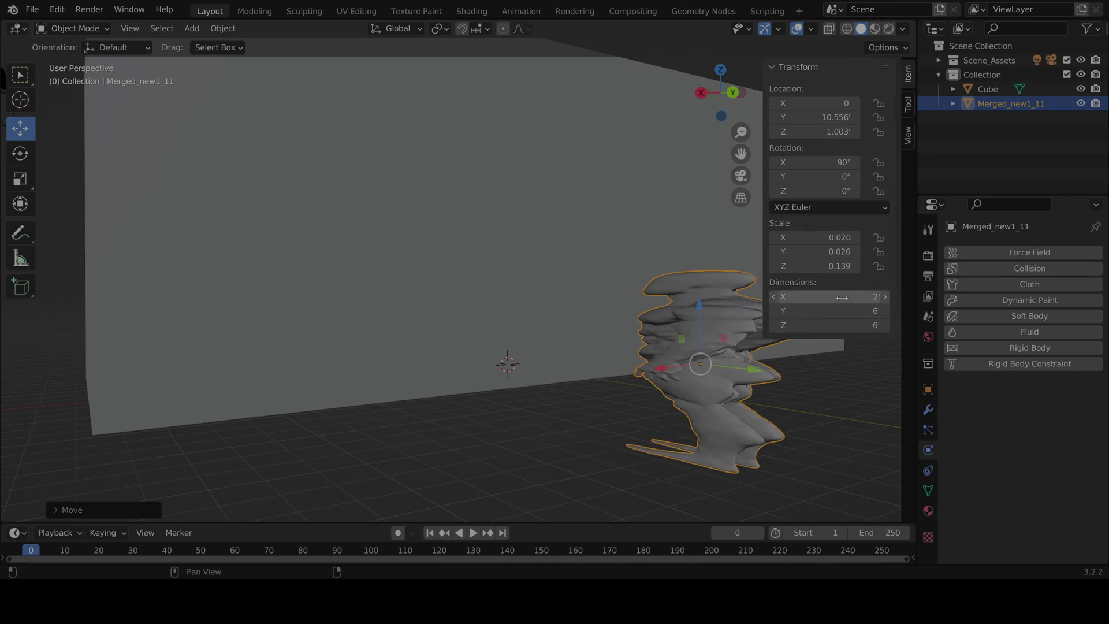
Step: Try Z dimensions of 2 ft and 1.5 ft on the figure
{"action": "left_click", "coordinate": [841, 325]}
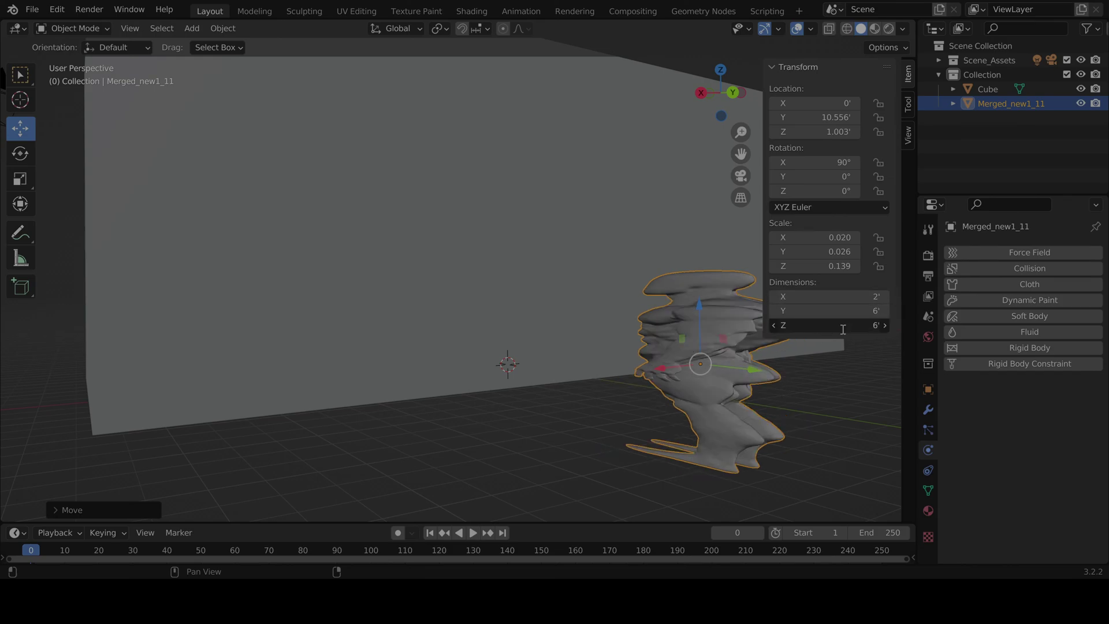
{"action": "type", "text": "2"}
{"action": "key", "text": "Return"}
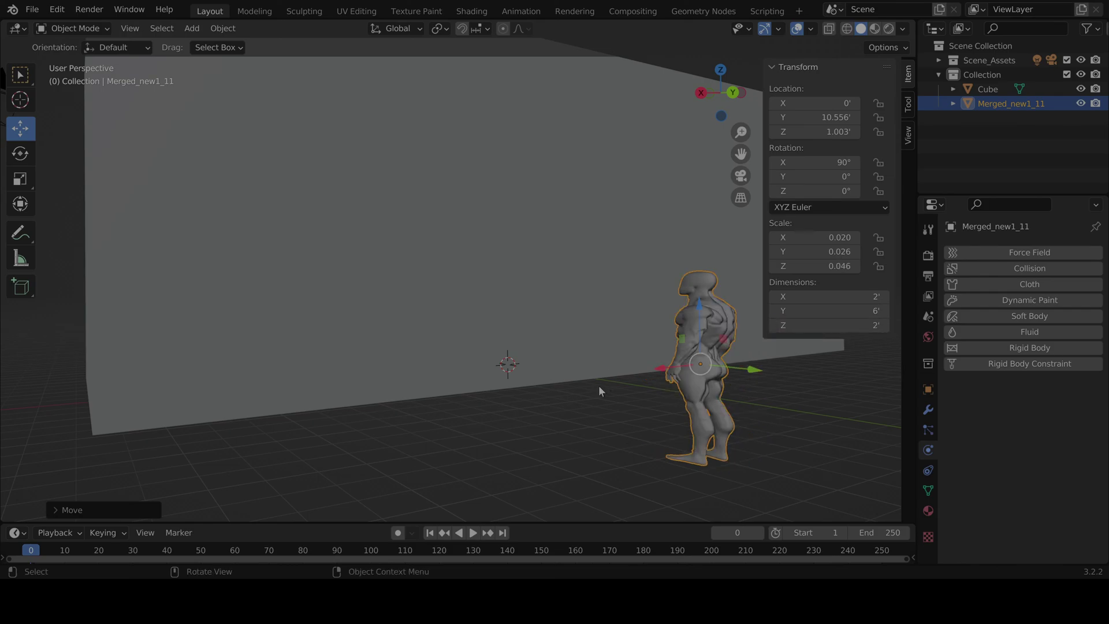
{"action": "mouse_move", "coordinate": [599, 389]}
{"action": "middle_mouse_down"}
{"action": "mouse_move", "coordinate": [686, 396]}
{"action": "mouse_move", "coordinate": [602, 391]}
{"action": "mouse_move", "coordinate": [614, 382]}
{"action": "middle_mouse_up"}
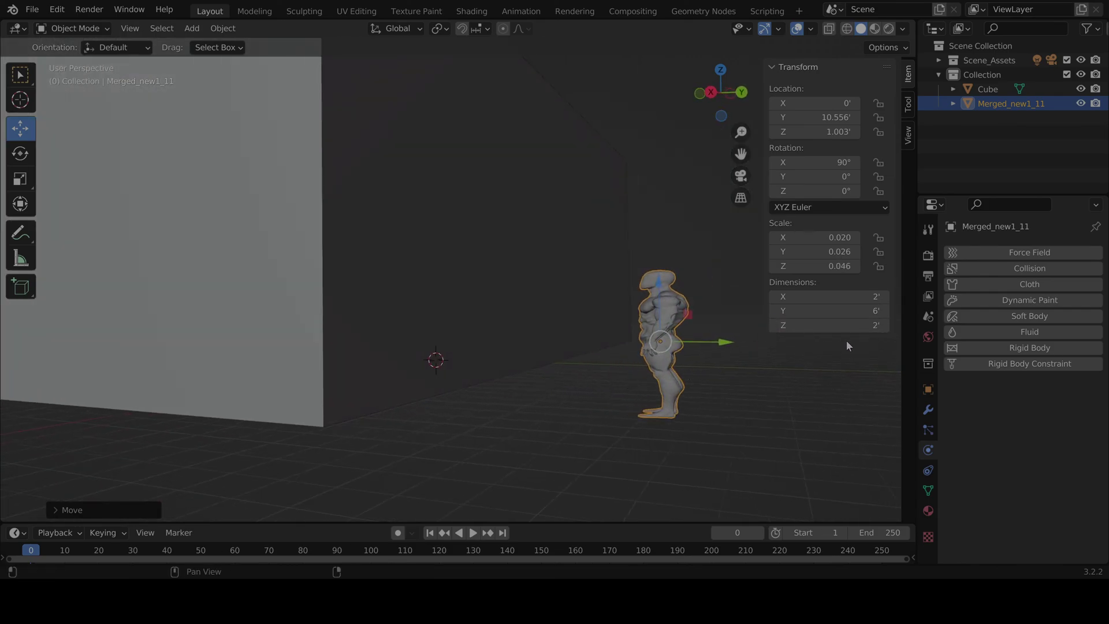
{"action": "left_click", "coordinate": [861, 326]}
{"action": "type", "text": "1.5"}
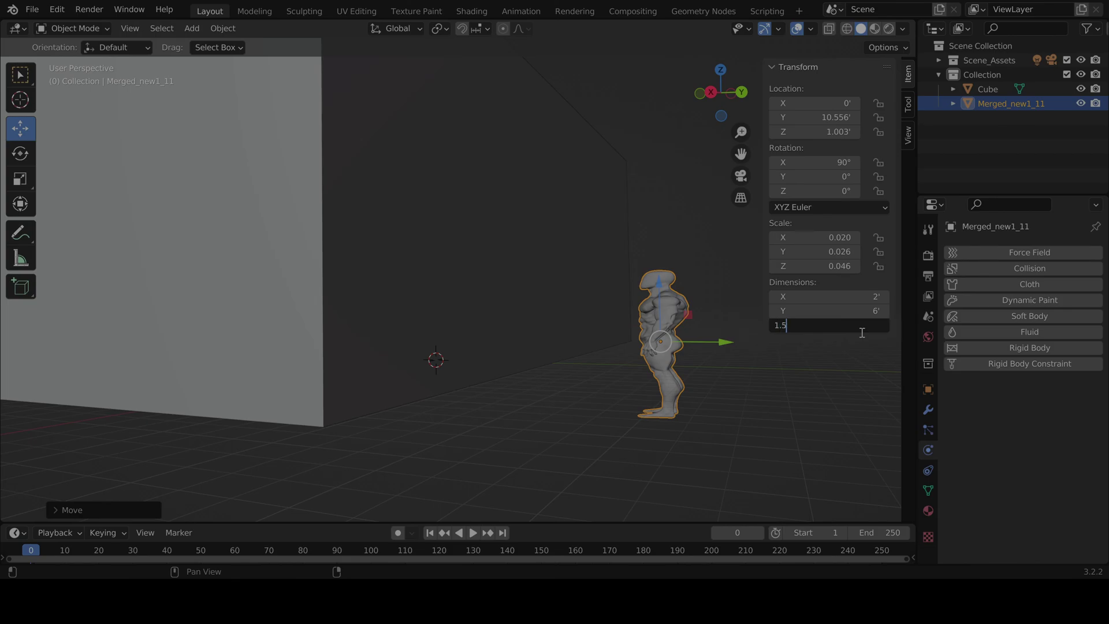
{"action": "key", "text": "Return"}
Step: Set the figure's X dimension to 2.5 ft
{"action": "middle_click_drag", "start_coordinate": [715, 370], "coordinate": [598, 364]}
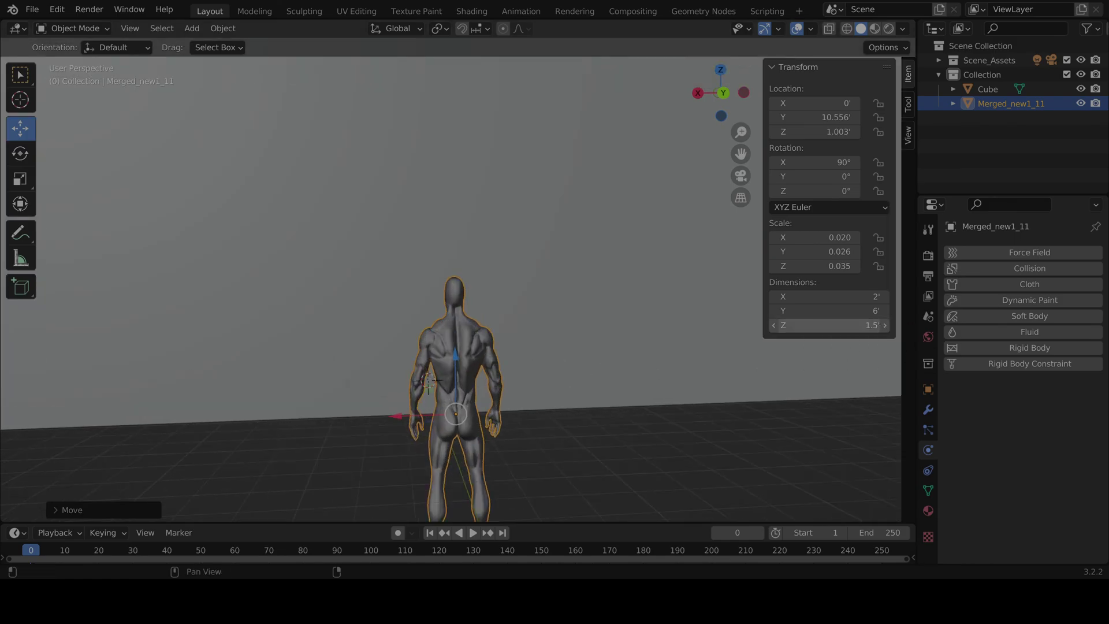
{"action": "left_click", "coordinate": [869, 325]}
{"action": "key", "text": "Return"}
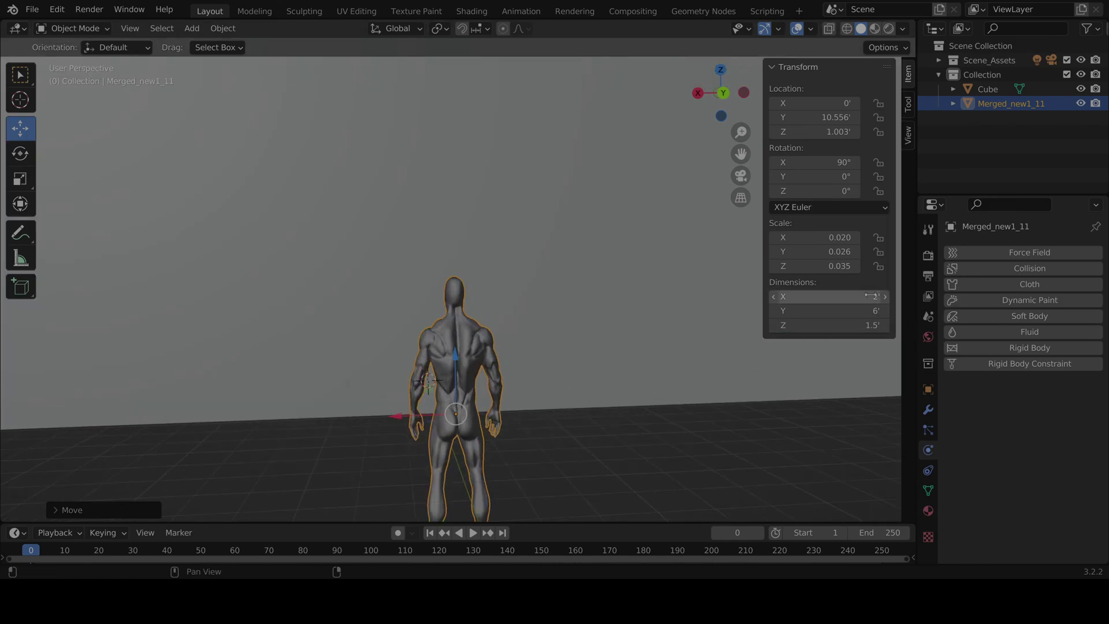
{"action": "left_click", "coordinate": [873, 296]}
{"action": "type", "text": "2.5"}
{"action": "key", "text": "Return"}
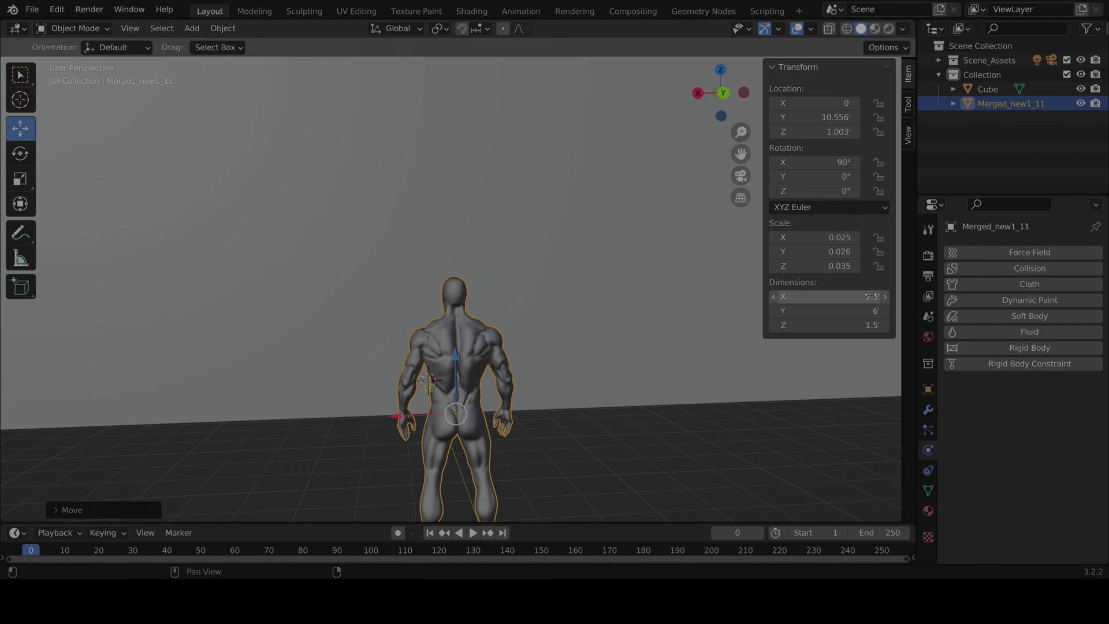
Step: Try a Z dimension of 1.75 ft on the figure
{"action": "mouse_move", "coordinate": [491, 433]}
{"action": "middle_mouse_down"}
{"action": "mouse_move", "coordinate": [586, 469]}
{"action": "mouse_move", "coordinate": [497, 449]}
{"action": "middle_mouse_up"}
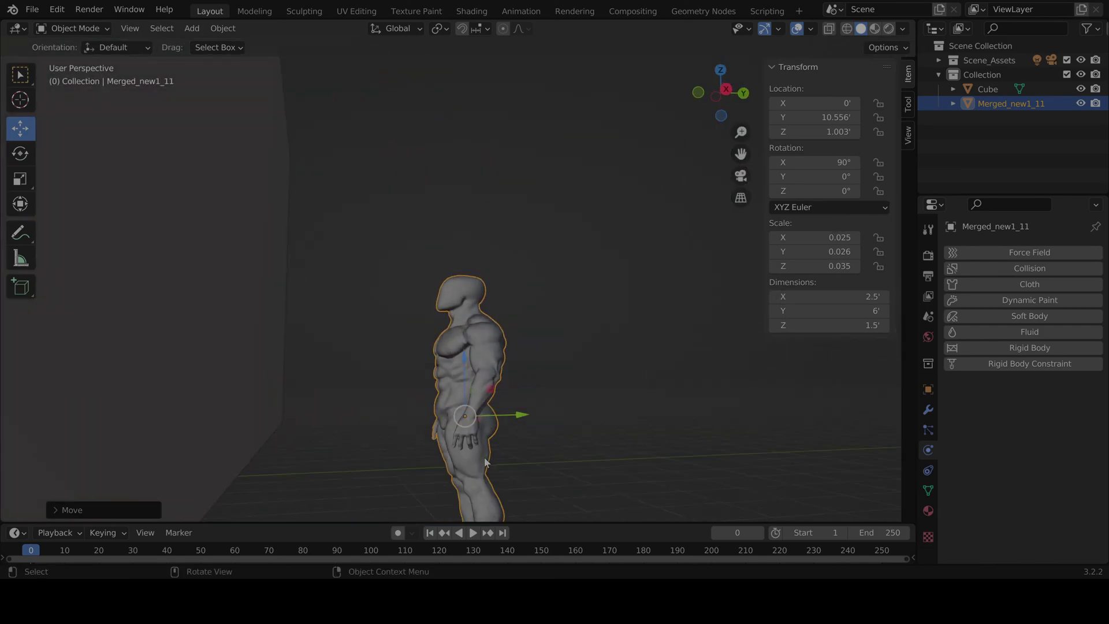
{"action": "left_click", "coordinate": [865, 326]}
{"action": "type", "text": "1.75"}
{"action": "key", "text": "Return"}
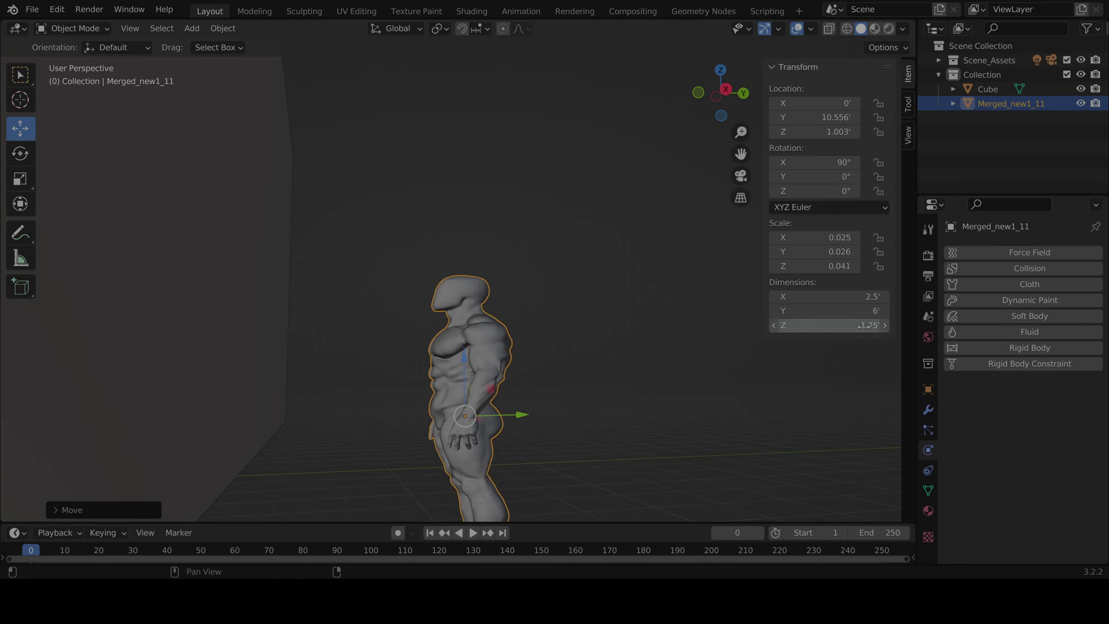
Step: Set the figure's Z dimension to 1 ft
{"action": "scroll", "coordinate": [594, 363], "scroll_direction": "down", "scroll_amount": 3}
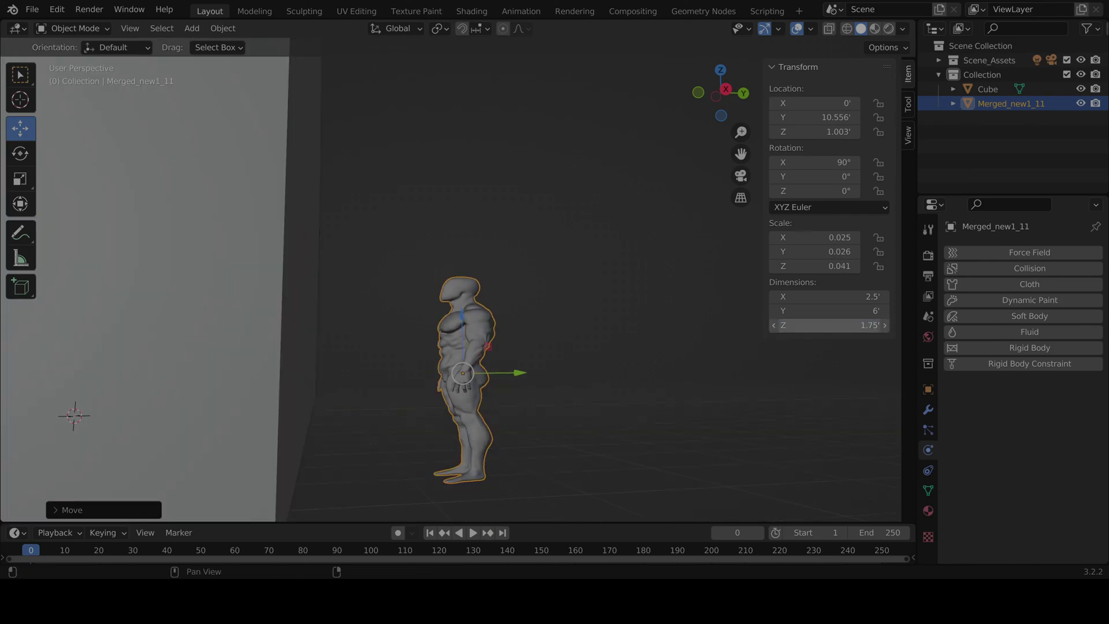
{"action": "left_click", "coordinate": [862, 328]}
{"action": "type", "text": "1"}
{"action": "key", "text": "Return"}
{"action": "scroll", "coordinate": [510, 335], "scroll_direction": "up", "scroll_amount": 3}
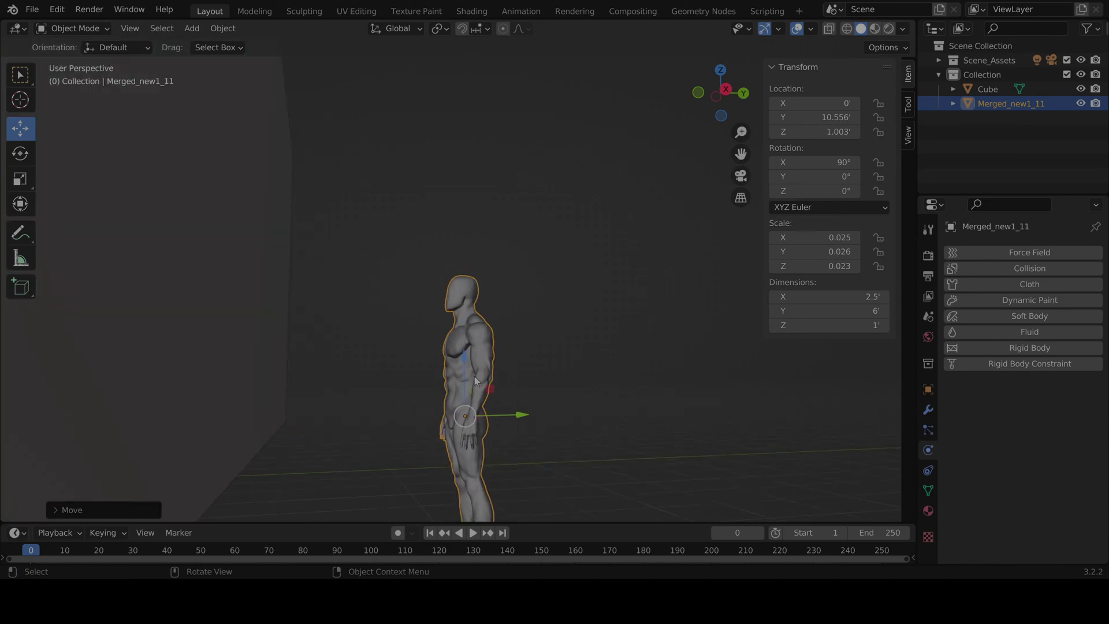
Step: Raise the figure along Z to about 3' so its feet rest on the ground grid
{"action": "middle_click_drag", "start_coordinate": [482, 415], "coordinate": [542, 285]}
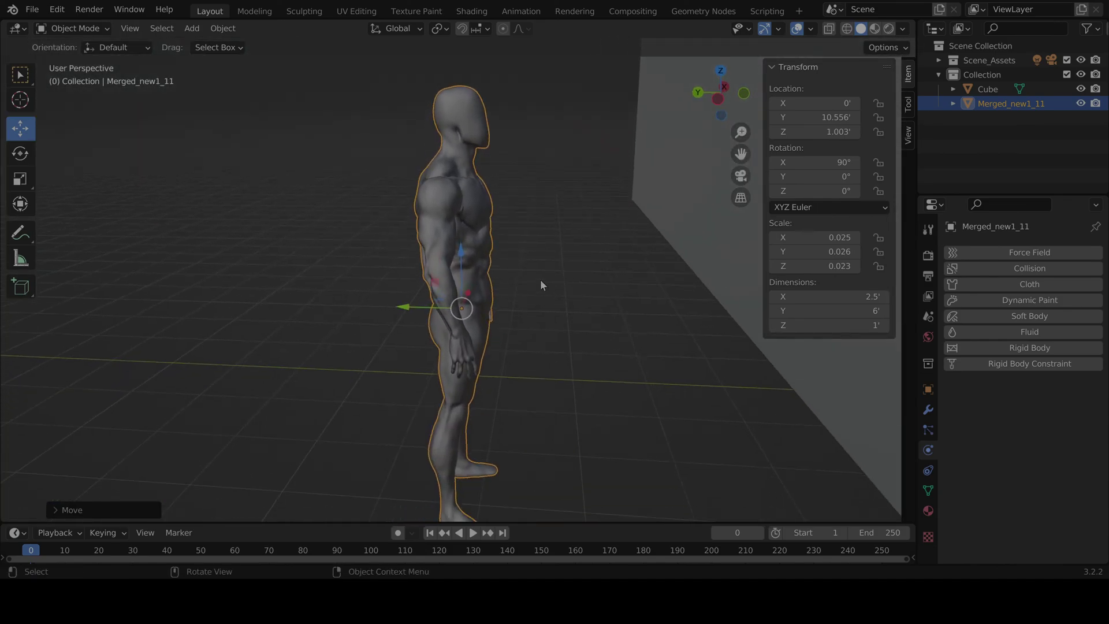
{"action": "left_click_drag", "start_coordinate": [462, 258], "coordinate": [462, 123]}
{"action": "middle_click_drag", "start_coordinate": [365, 325], "coordinate": [402, 172]}
{"action": "left_click_drag", "start_coordinate": [395, 132], "coordinate": [400, 112]}
{"action": "middle_click_drag", "start_coordinate": [254, 234], "coordinate": [447, 445]}
{"action": "scroll", "coordinate": [413, 306], "scroll_direction": "down", "scroll_amount": 3}
{"action": "middle_click_drag", "start_coordinate": [456, 384], "coordinate": [511, 385]}
{"action": "scroll", "coordinate": [435, 380], "scroll_direction": "up", "scroll_amount": 3}
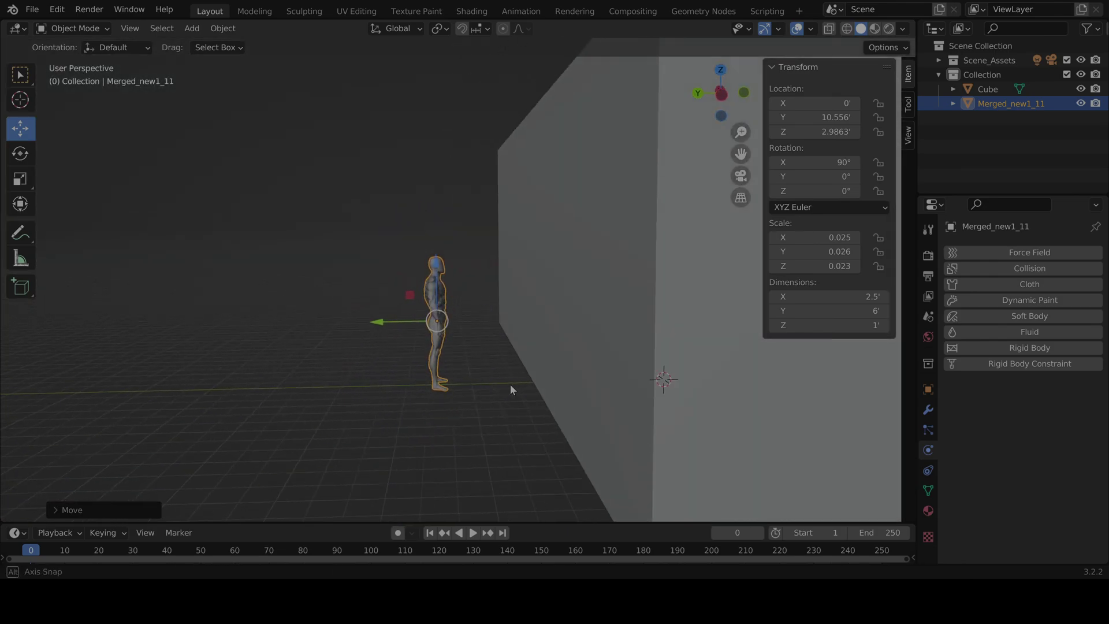
Step: Save the current file and save the scene under the new name Gothic_Mansion_Gallery.blend
{"action": "left_click", "coordinate": [41, 10]}
{"action": "left_click", "coordinate": [54, 105]}
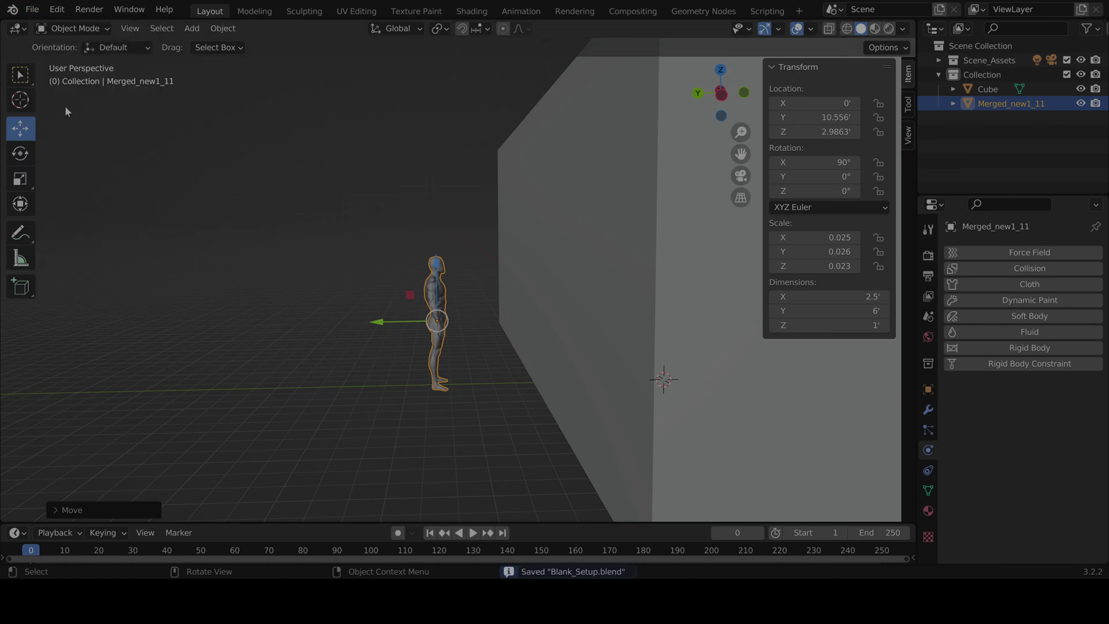
{"action": "left_click", "coordinate": [27, 7]}
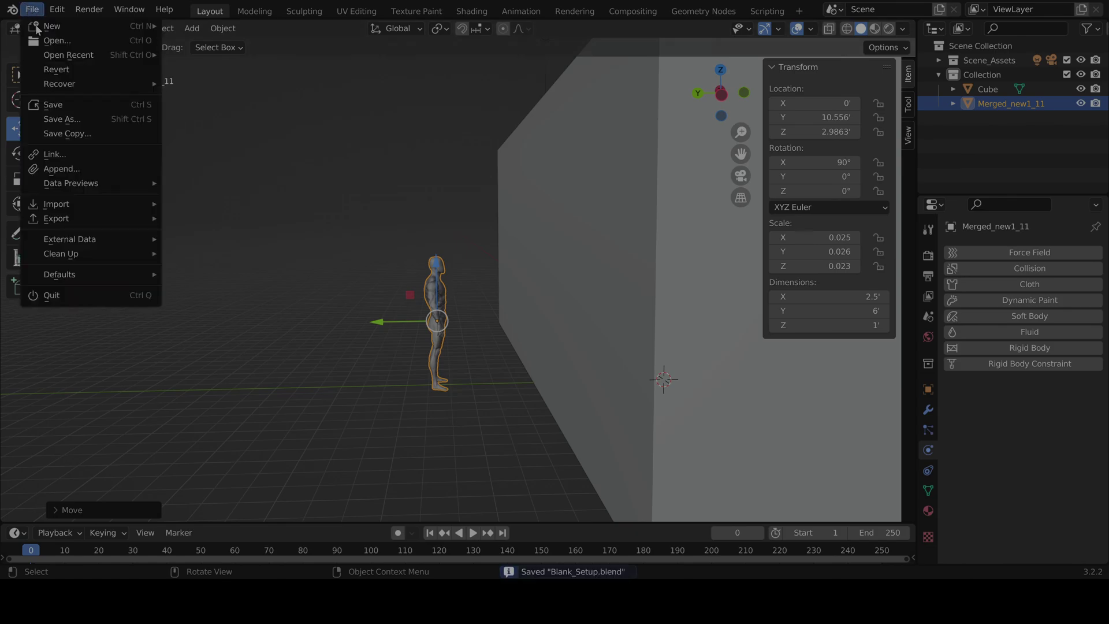
{"action": "left_click", "coordinate": [70, 125]}
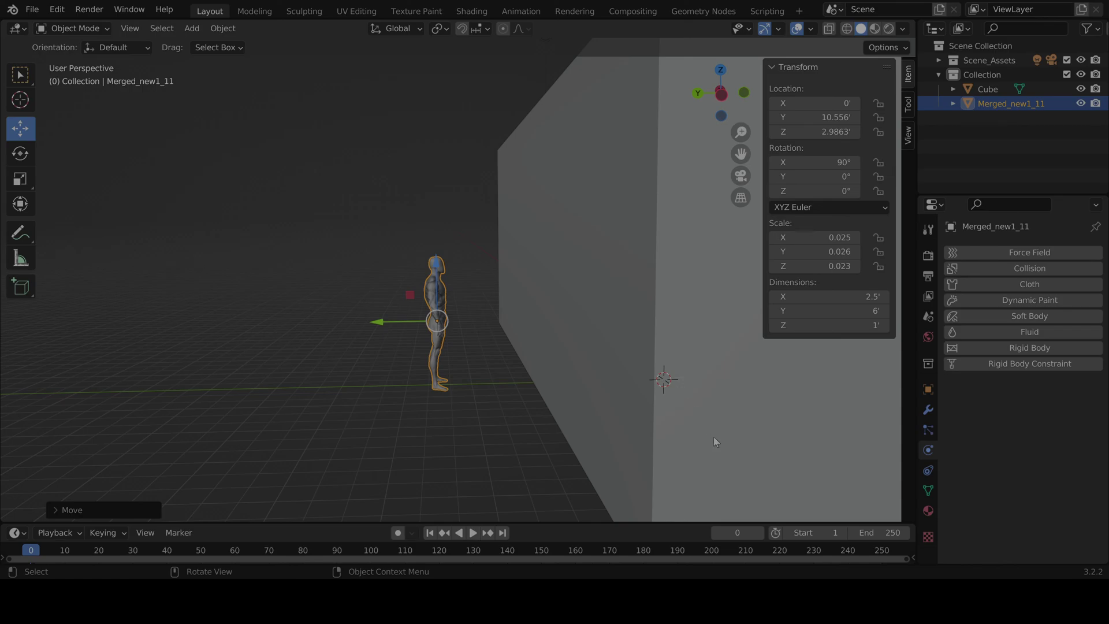
{"action": "key", "text": "ctrl+s"}
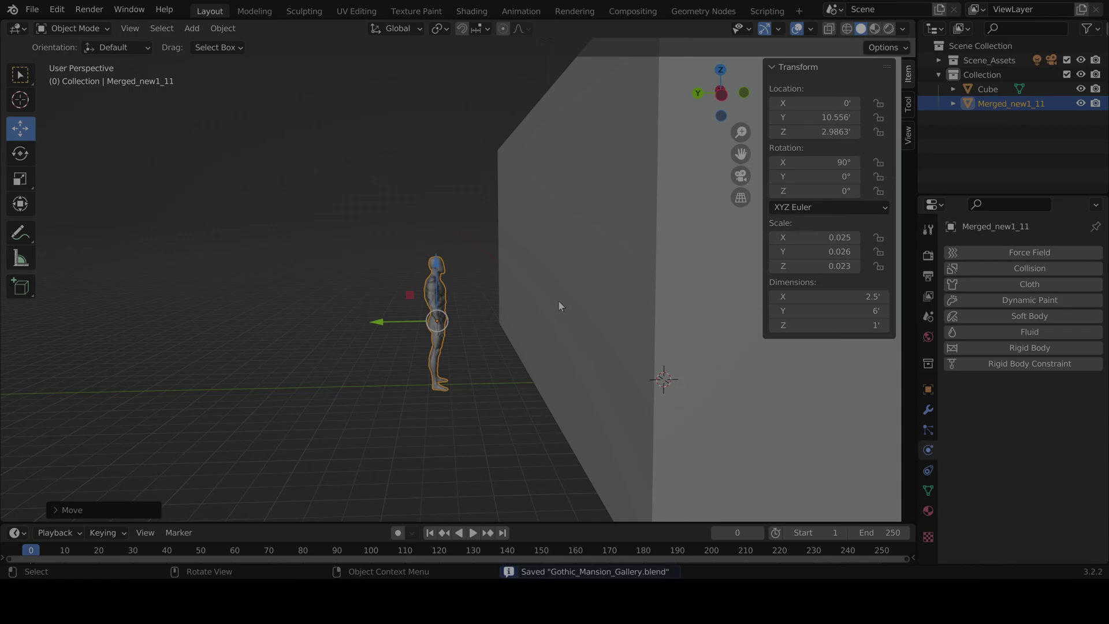
Step: Move the figure along Y away from the block to about 16.2'
{"action": "middle_click_drag", "start_coordinate": [482, 302], "coordinate": [485, 341]}
{"action": "left_click_drag", "start_coordinate": [466, 333], "coordinate": [736, 326]}
{"action": "middle_click_drag", "start_coordinate": [581, 358], "coordinate": [688, 384]}
{"action": "scroll", "coordinate": [624, 389], "scroll_direction": "down", "scroll_amount": 6}
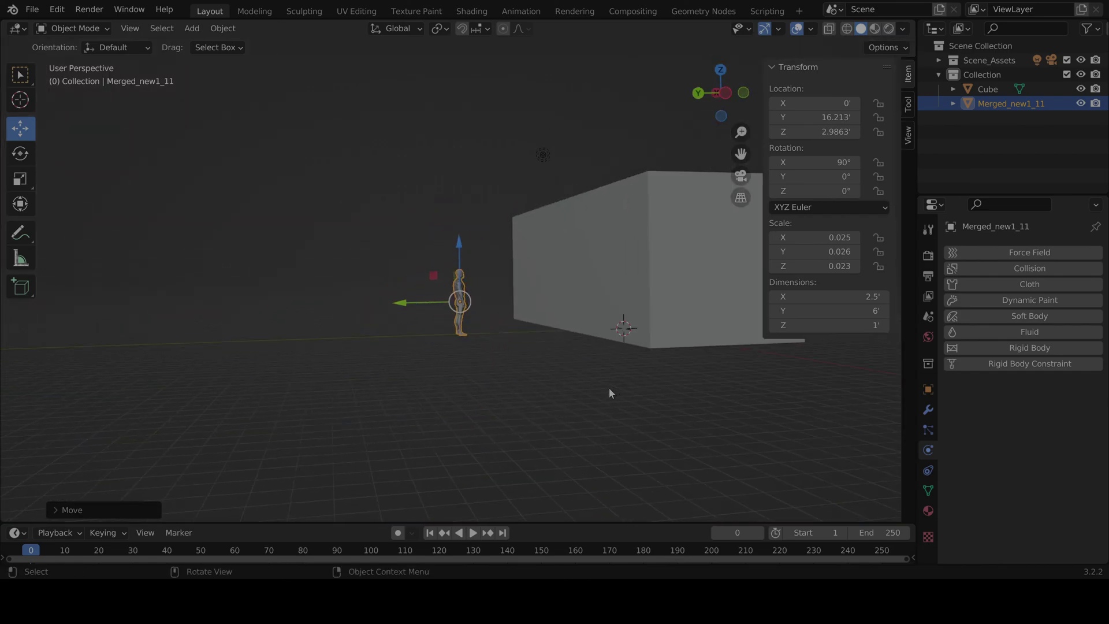
Step: Select the large box and open it for mesh editing in the Modeling workspace
{"action": "middle_click_drag", "start_coordinate": [609, 391], "coordinate": [558, 281]}
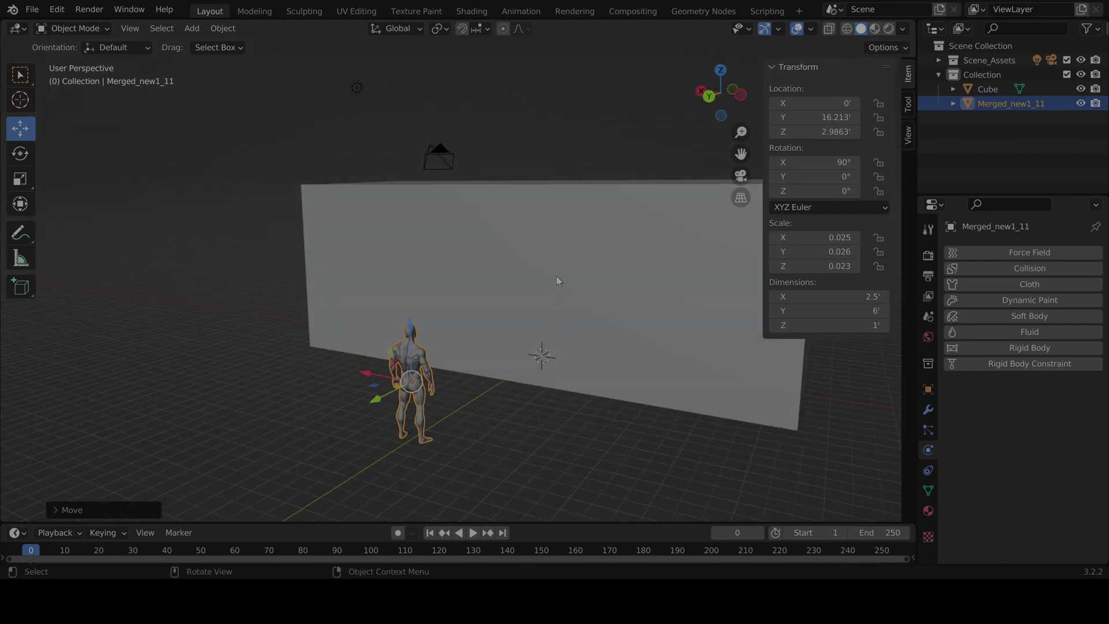
{"action": "left_click", "coordinate": [523, 255]}
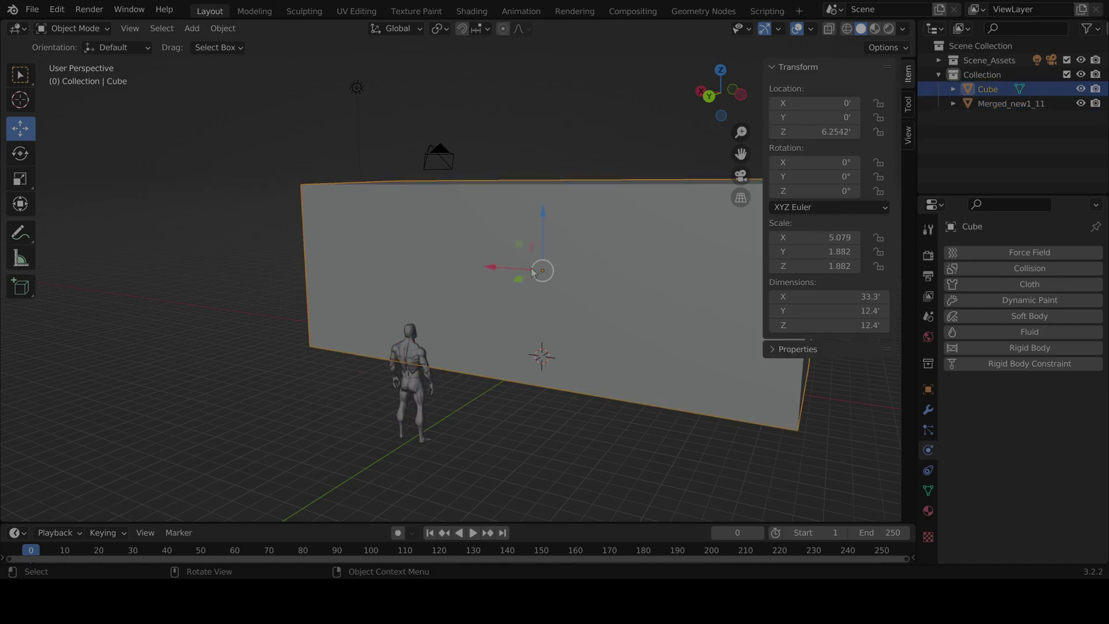
{"action": "left_click", "coordinate": [255, 12]}
{"action": "left_click", "coordinate": [211, 13]}
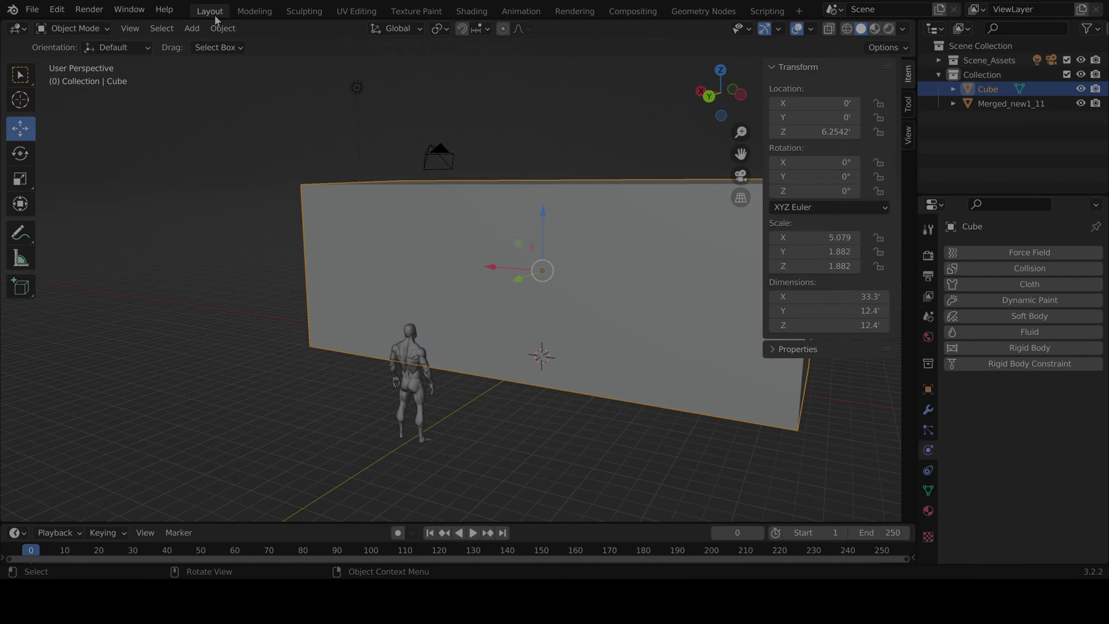
{"action": "left_click", "coordinate": [254, 11]}
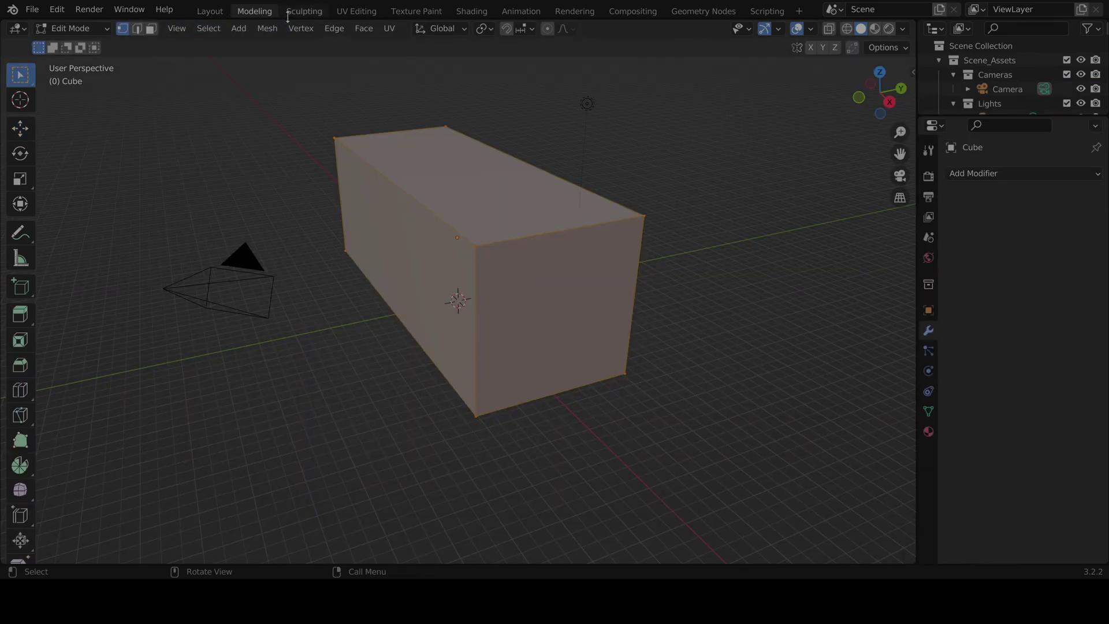
Step: Switch to edge selection and select the box's long upper edge
{"action": "left_click", "coordinate": [138, 31]}
{"action": "left_click", "coordinate": [388, 177]}
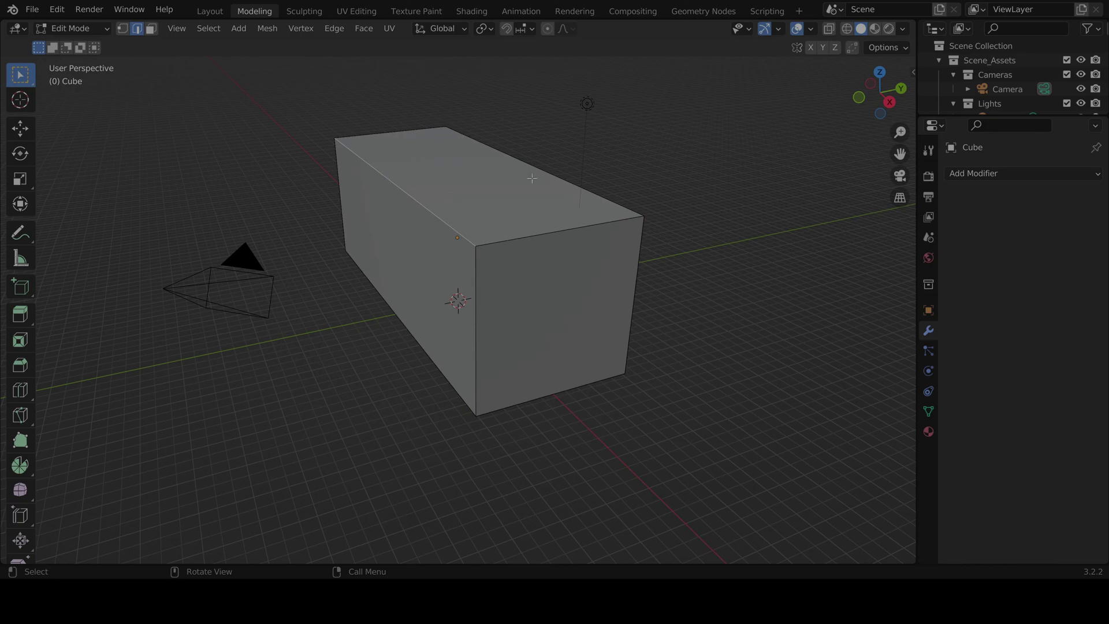
{"action": "left_click", "coordinate": [547, 230]}
{"action": "left_click", "coordinate": [476, 265]}
{"action": "left_click", "coordinate": [432, 214]}
{"action": "left_click", "coordinate": [387, 306]}
{"action": "left_click", "coordinate": [399, 188]}
Step: Add 10 evenly spaced loop cuts across the box, dividing its long dimension
{"action": "key", "text": "ctrl+r"}
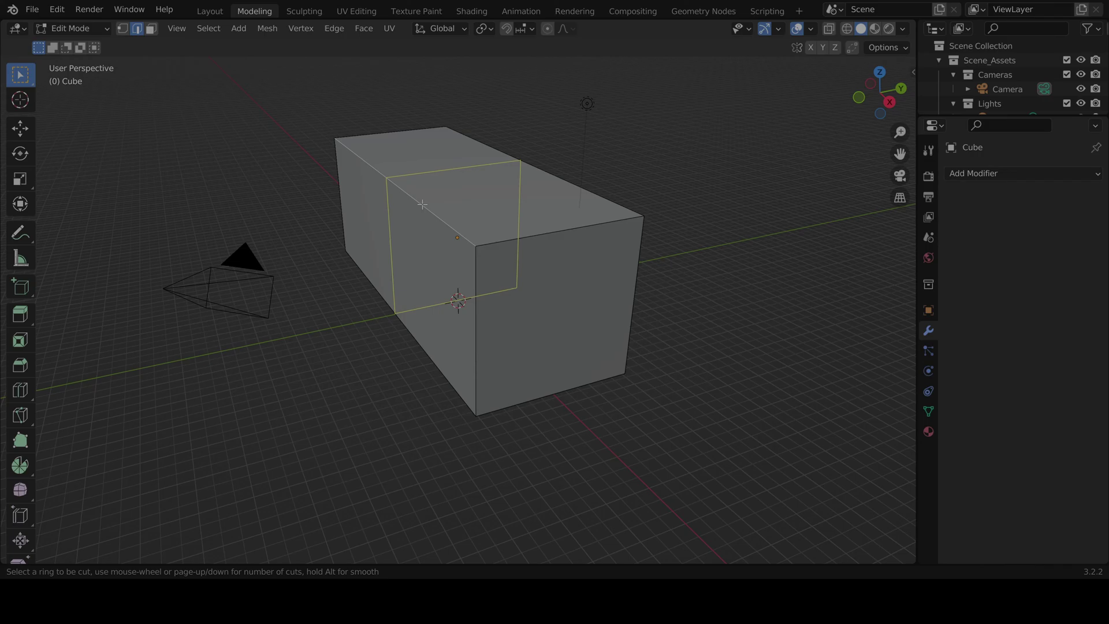
{"action": "scroll", "coordinate": [422, 204], "scroll_direction": "up", "scroll_amount": 1}
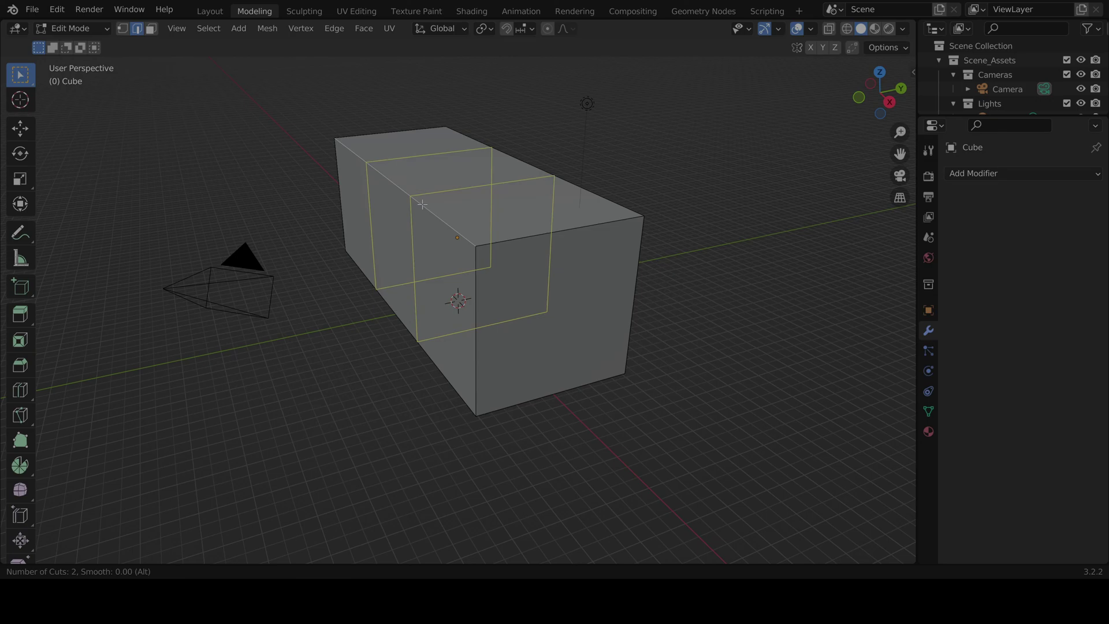
{"action": "scroll", "coordinate": [422, 204], "scroll_direction": "down", "scroll_amount": 1}
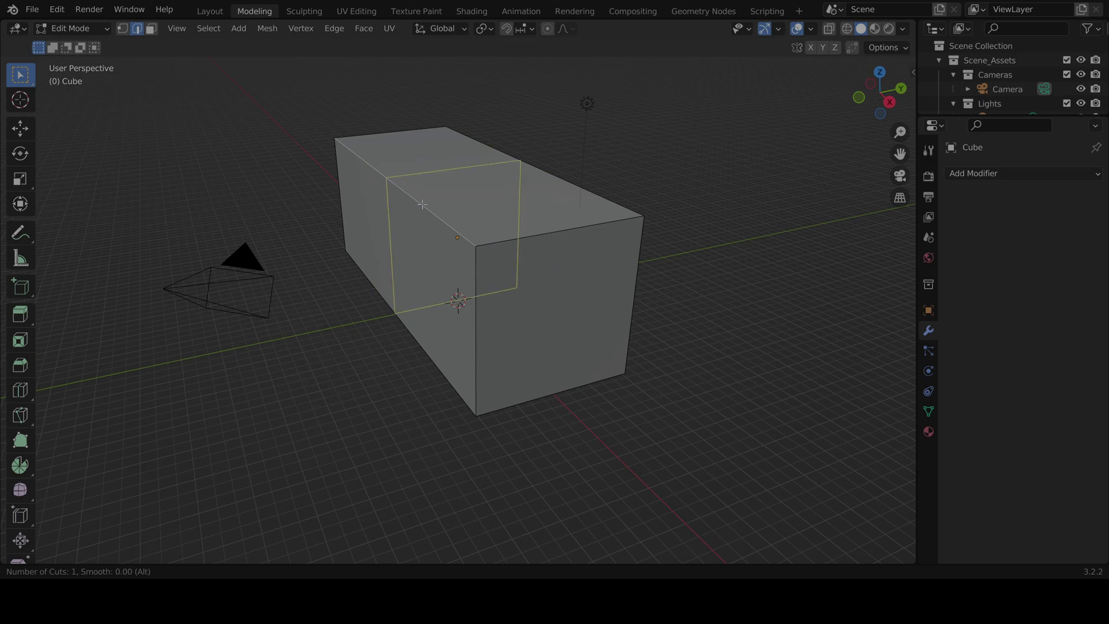
{"action": "scroll", "coordinate": [422, 204], "scroll_direction": "up", "scroll_amount": 2}
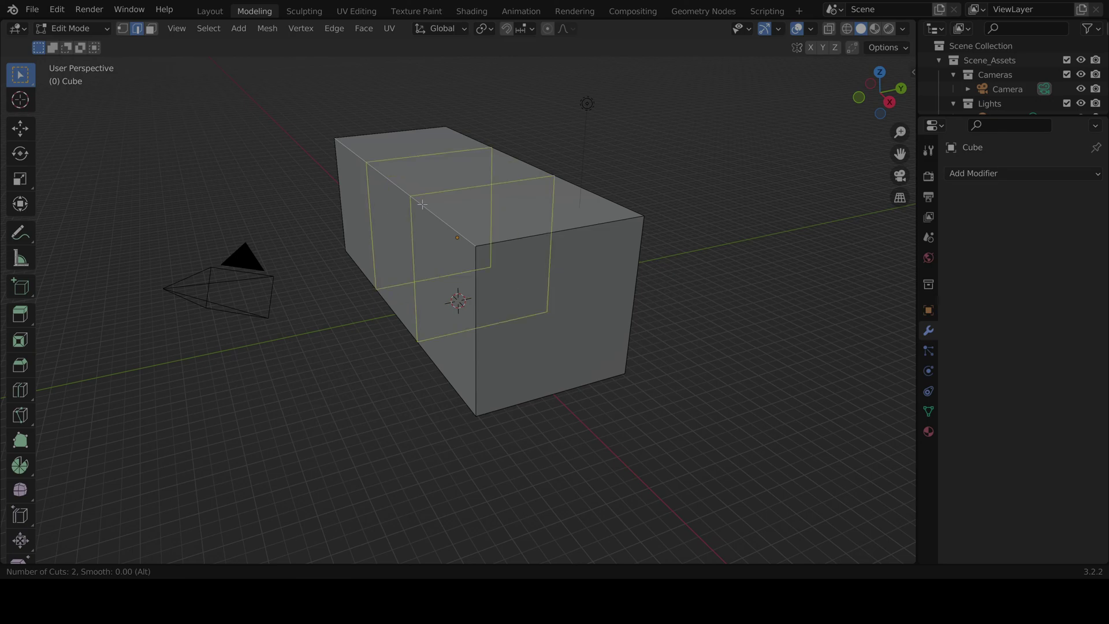
{"action": "scroll", "coordinate": [422, 204], "scroll_direction": "up", "scroll_amount": 2}
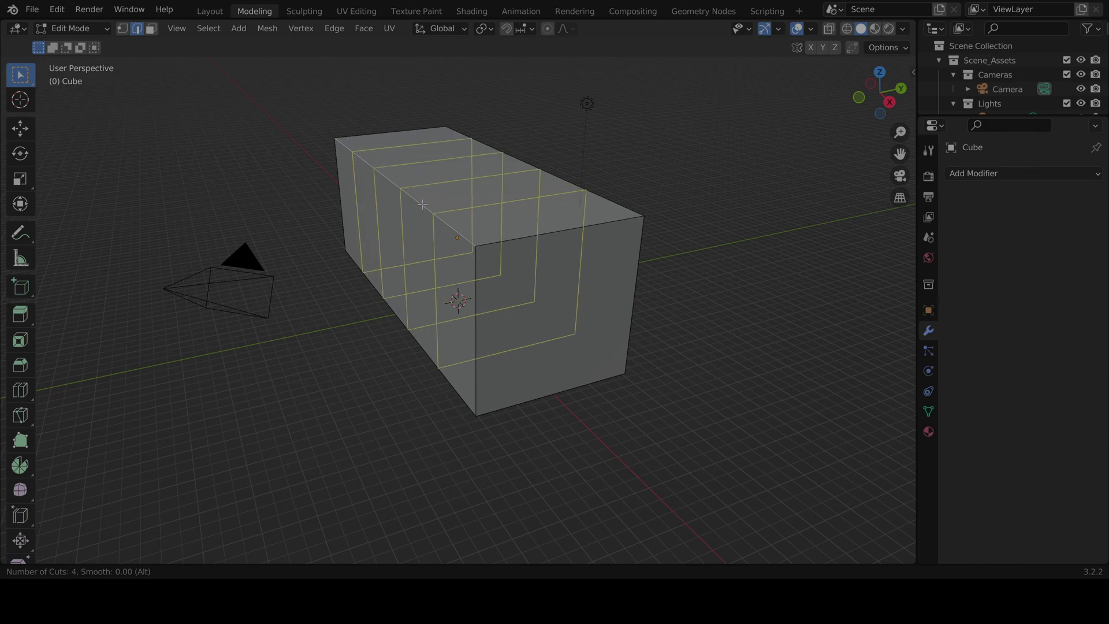
{"action": "scroll", "coordinate": [423, 204], "scroll_direction": "up", "scroll_amount": 5}
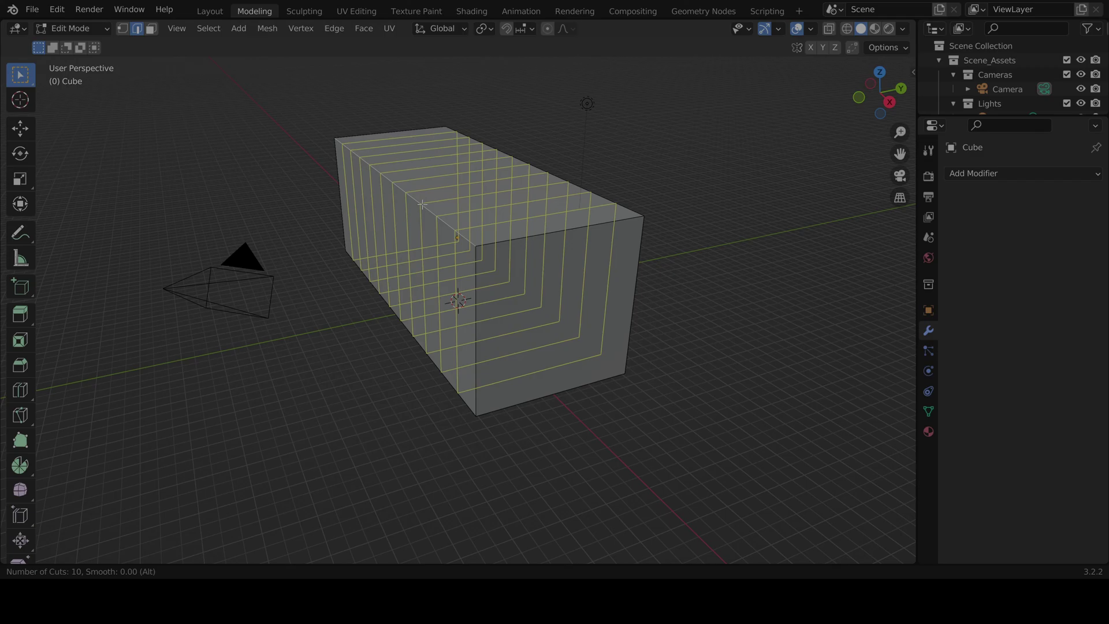
{"action": "left_click", "coordinate": [422, 205]}
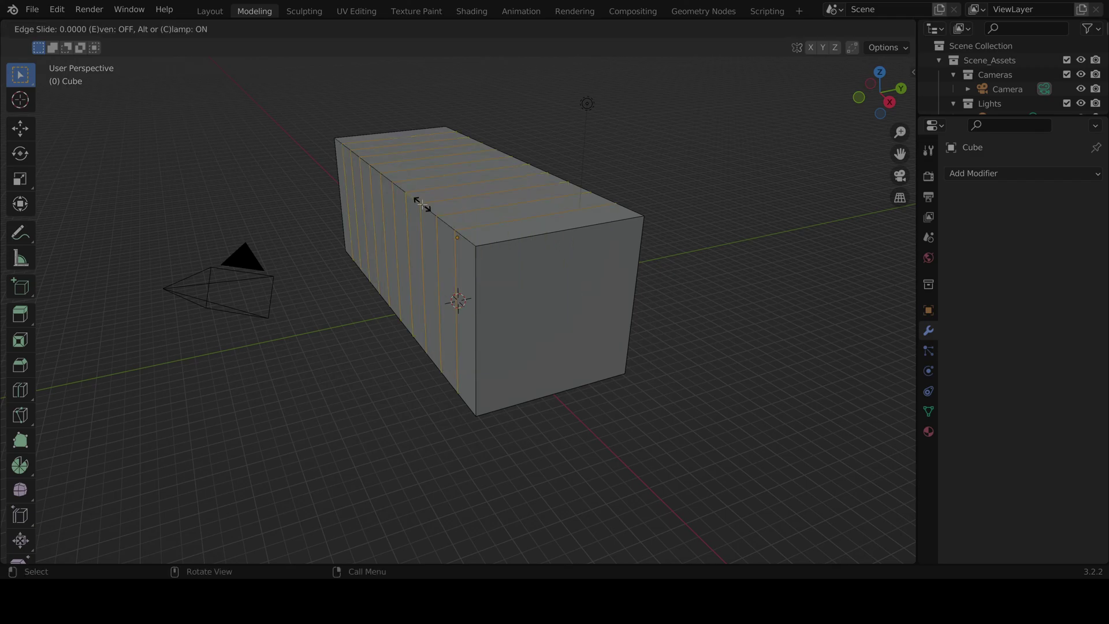
{"action": "left_click", "coordinate": [422, 204]}
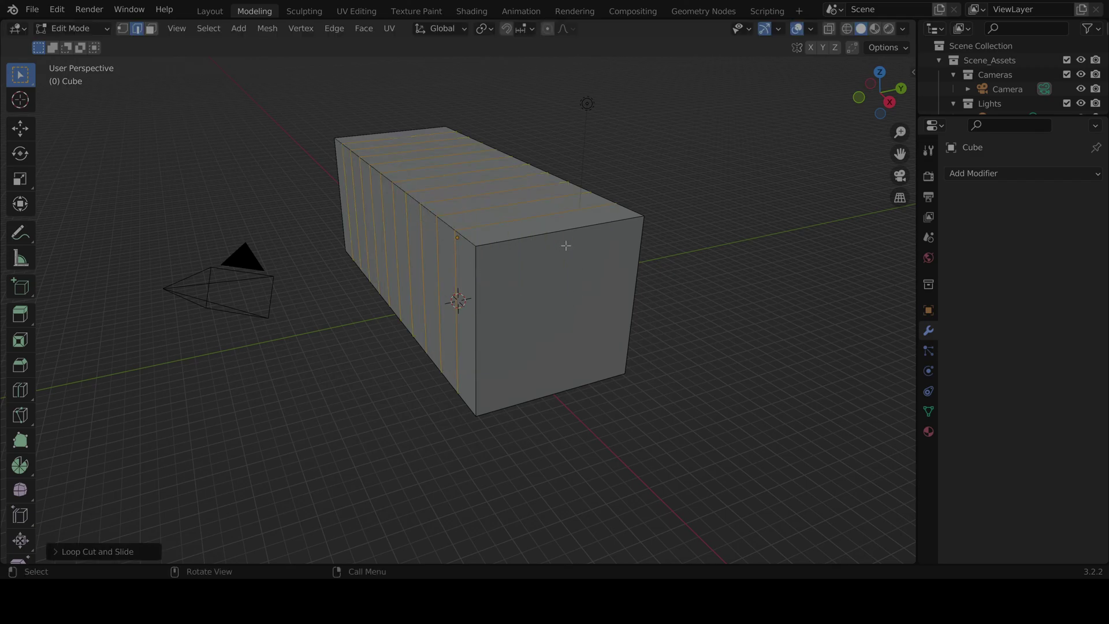
Step: Deselect everything and add 5 evenly spaced, unshifted loop cuts running lengthwise to divide the box's width
{"action": "key", "text": "alt+a"}
{"action": "key", "text": "ctrl+r"}
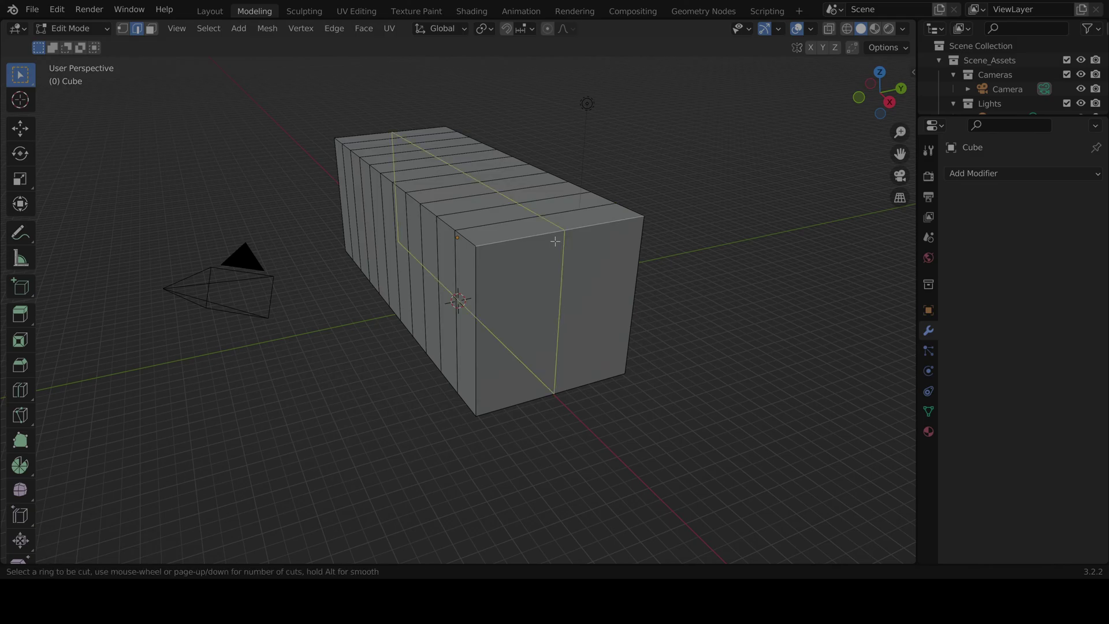
{"action": "scroll", "coordinate": [555, 241], "scroll_direction": "up", "scroll_amount": 1}
{"action": "scroll", "coordinate": [555, 242], "scroll_direction": "up", "scroll_amount": 2}
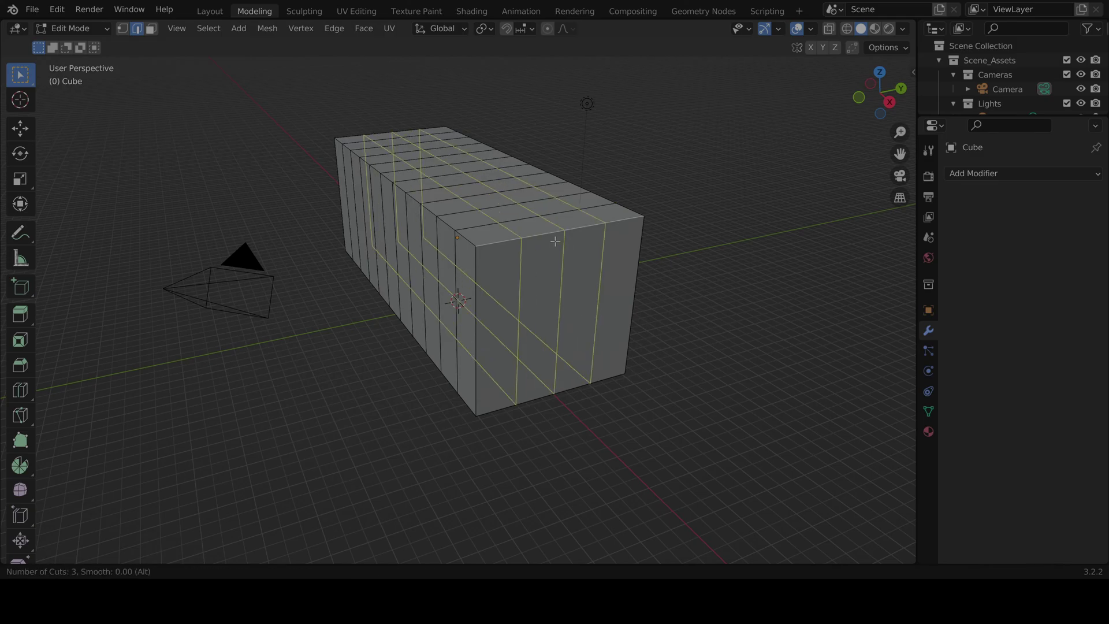
{"action": "scroll", "coordinate": [556, 242], "scroll_direction": "up", "scroll_amount": 1}
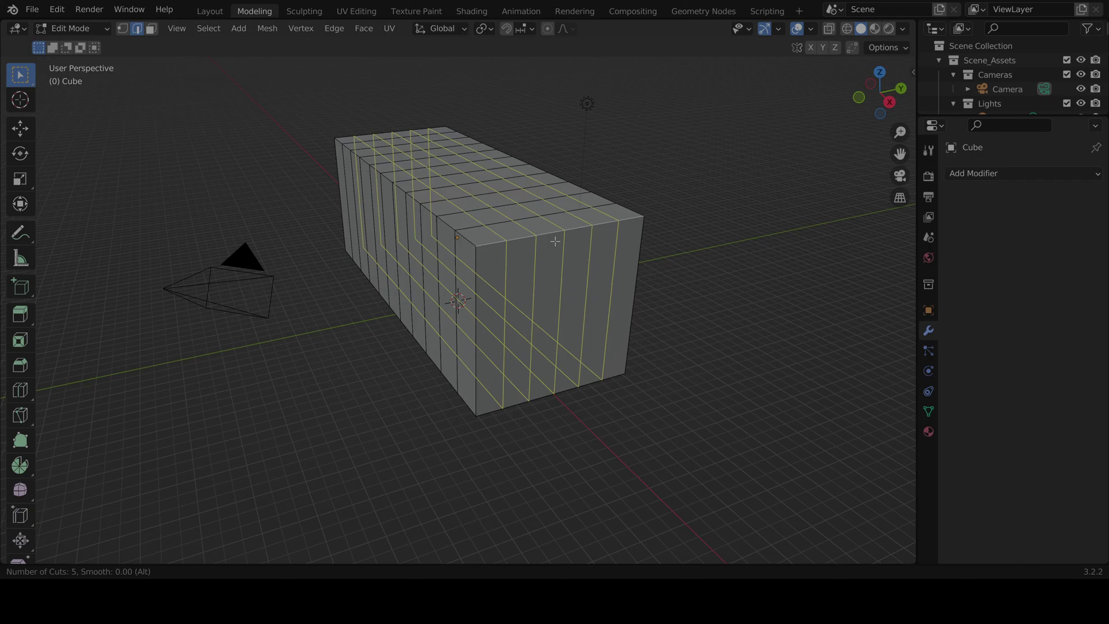
{"action": "left_click", "coordinate": [555, 242]}
{"action": "right_click", "coordinate": [556, 242]}
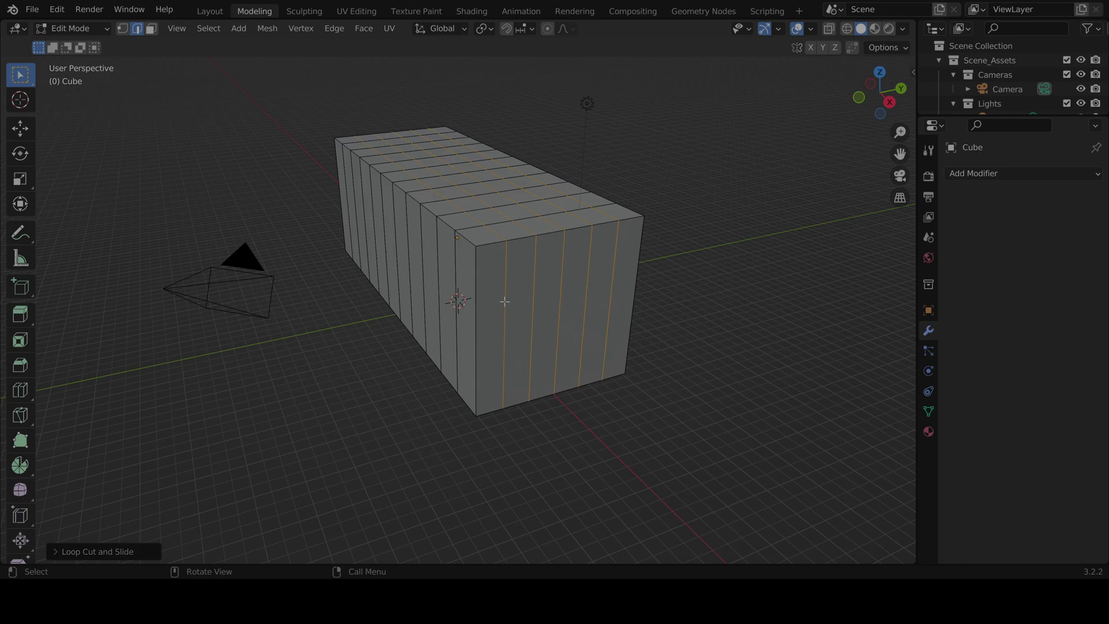
Step: Deselect the new loop cuts and rename the box's material to Base
{"action": "left_click", "coordinate": [721, 336]}
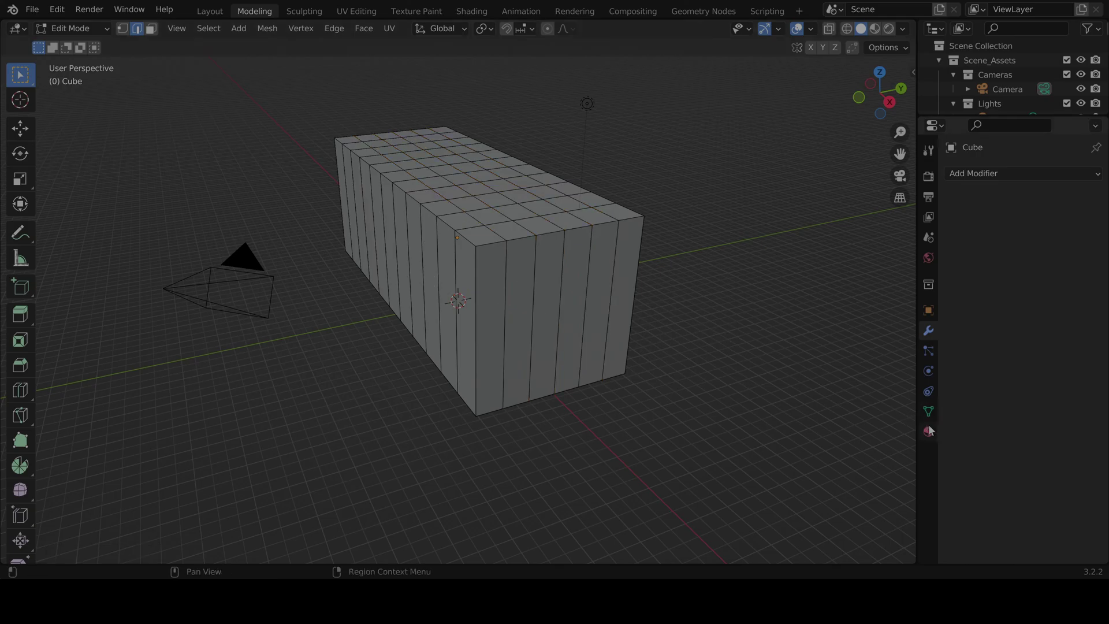
{"action": "left_click", "coordinate": [929, 430]}
{"action": "double_click", "coordinate": [995, 256]}
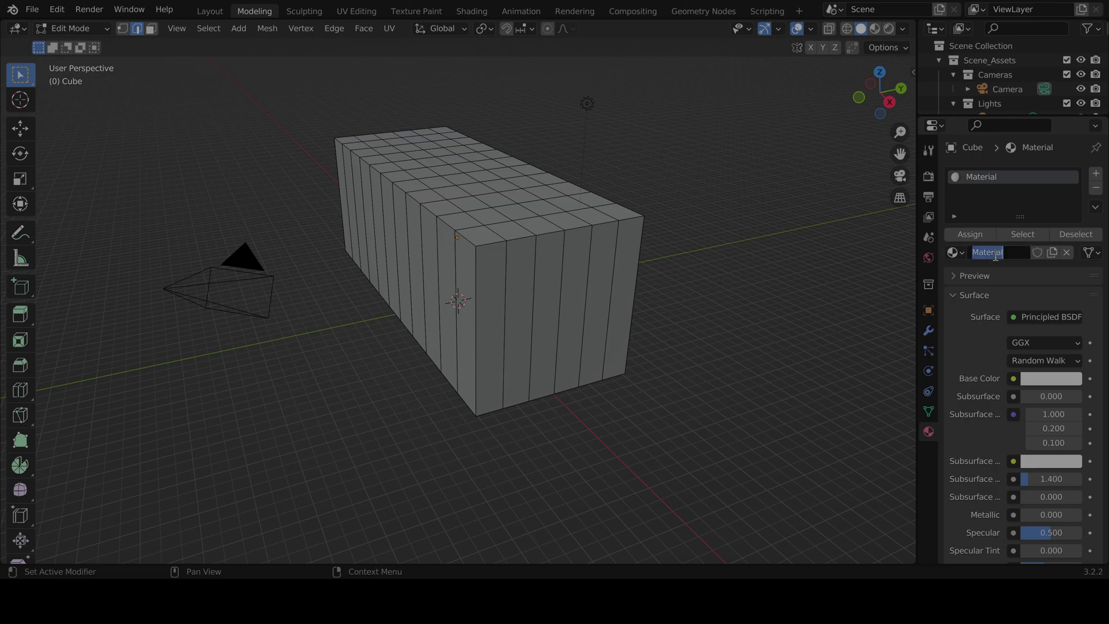
{"action": "type", "text": "Base"}
{"action": "key", "text": "Return"}
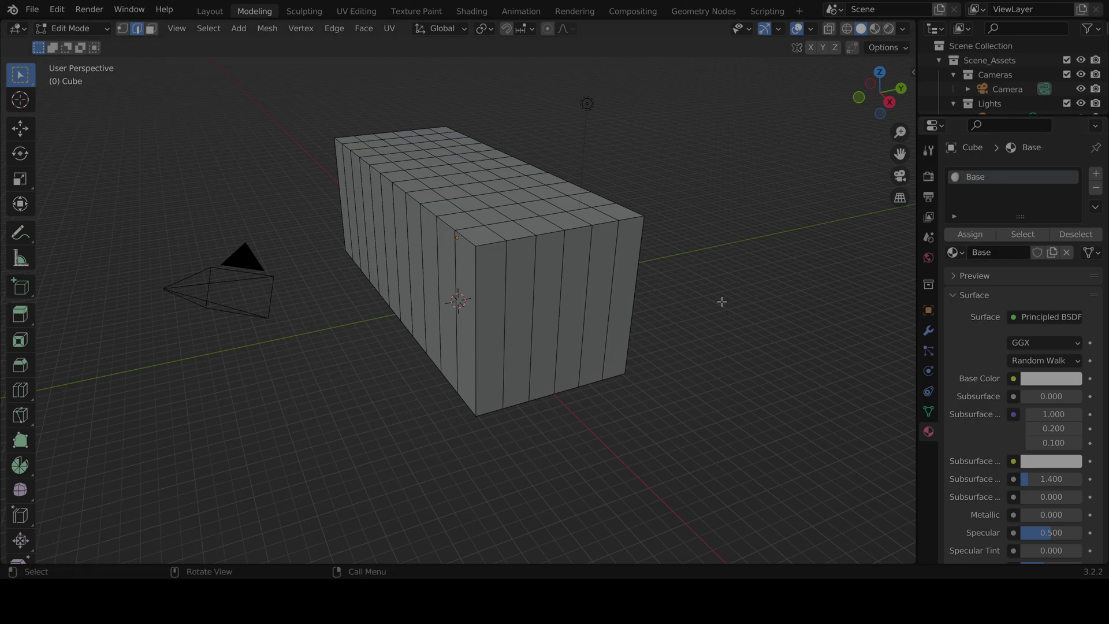
{"action": "middle_click_drag", "start_coordinate": [683, 304], "coordinate": [523, 331]}
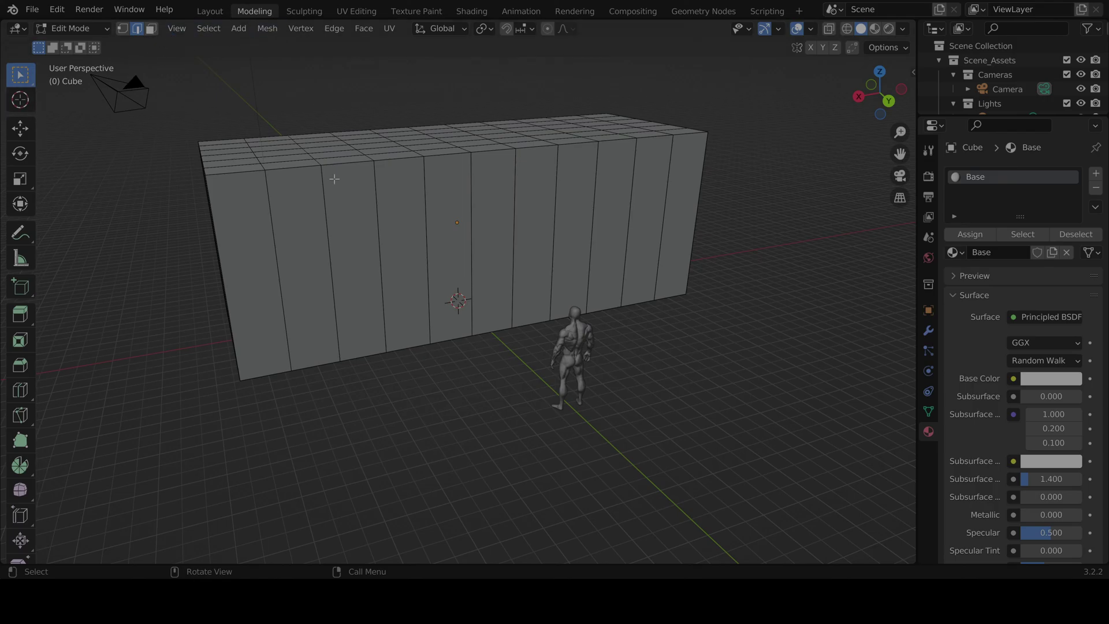
{"action": "scroll", "coordinate": [484, 270], "scroll_direction": "up", "scroll_amount": 1}
{"action": "left_click", "coordinate": [479, 236]}
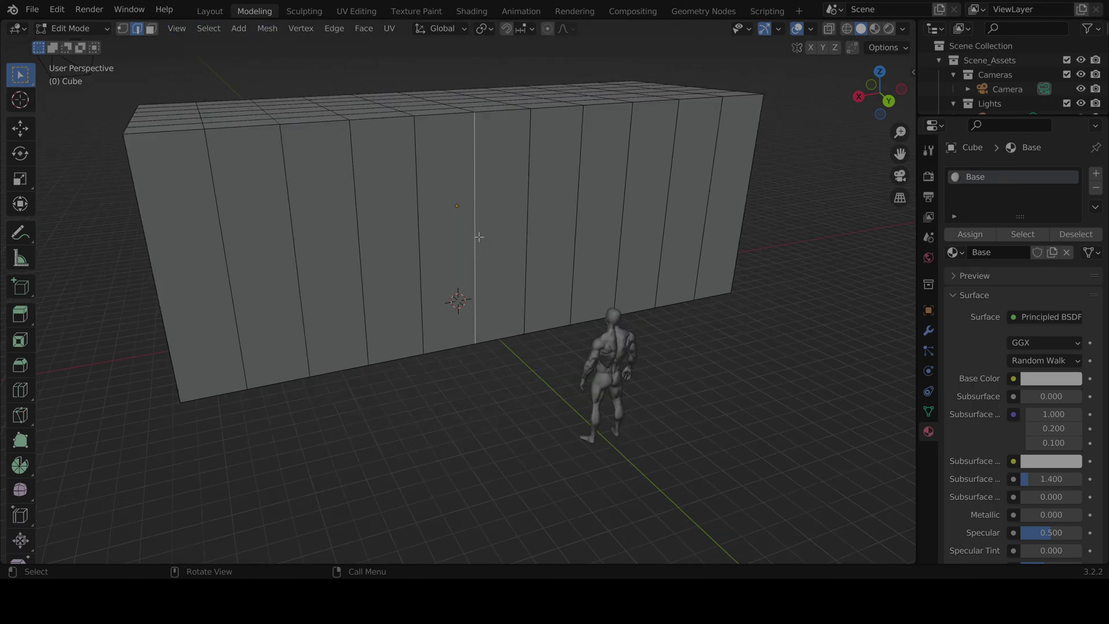
{"action": "key", "text": "ctrl+r"}
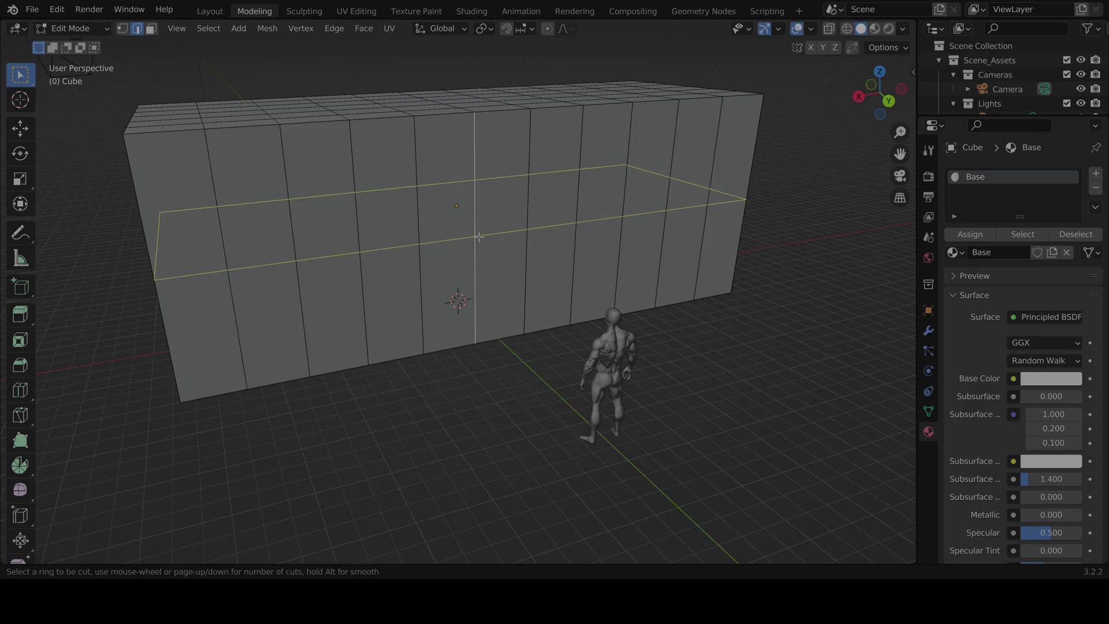
{"action": "key", "text": "Escape"}
Step: In the Layout workspace, move the human figure along Y toward the box, to about 10.3 feet
{"action": "left_click", "coordinate": [20, 129]}
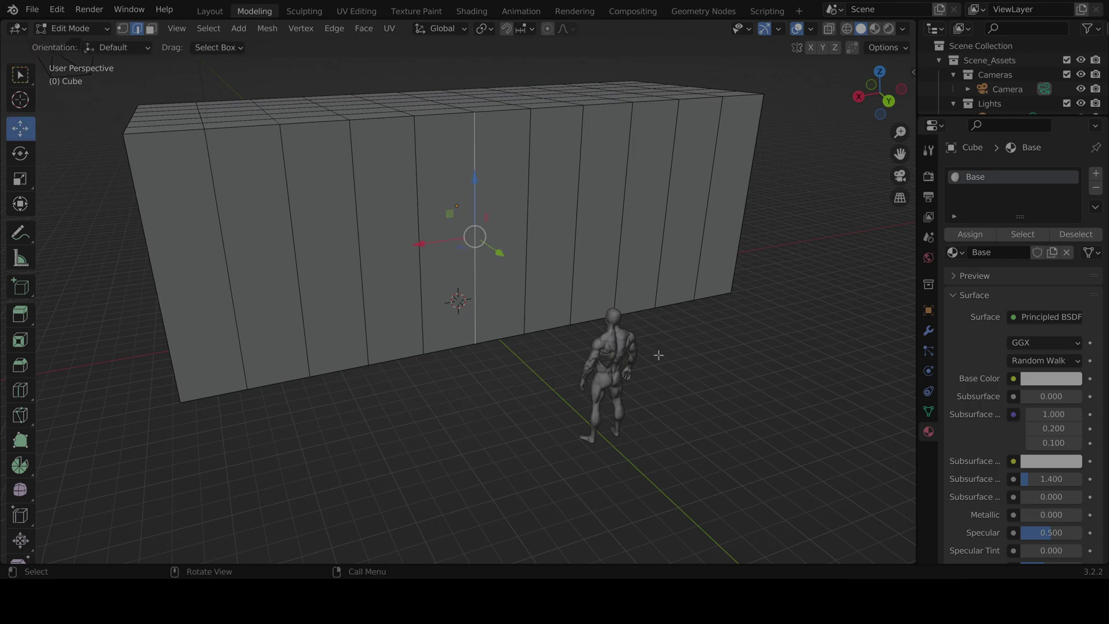
{"action": "left_click", "coordinate": [609, 374]}
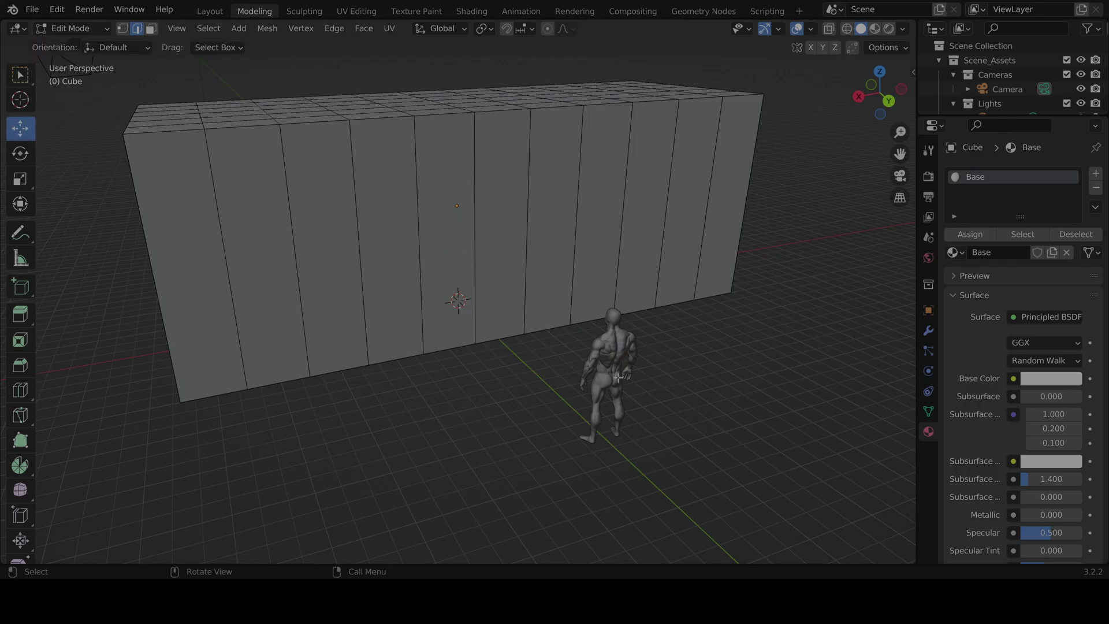
{"action": "left_click", "coordinate": [210, 11]}
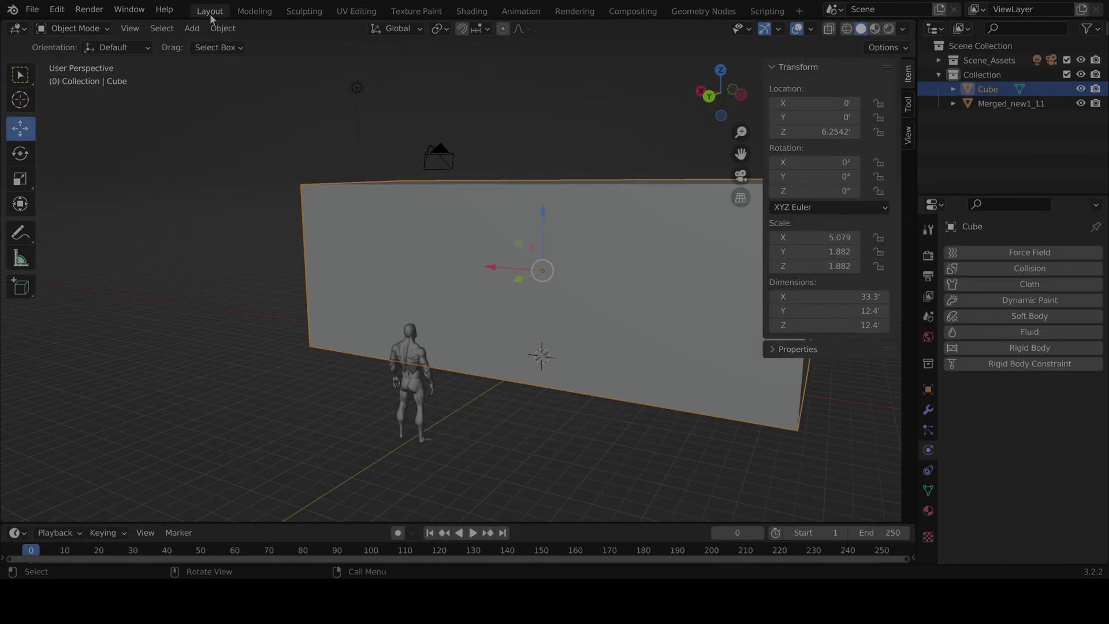
{"action": "left_click", "coordinate": [432, 386]}
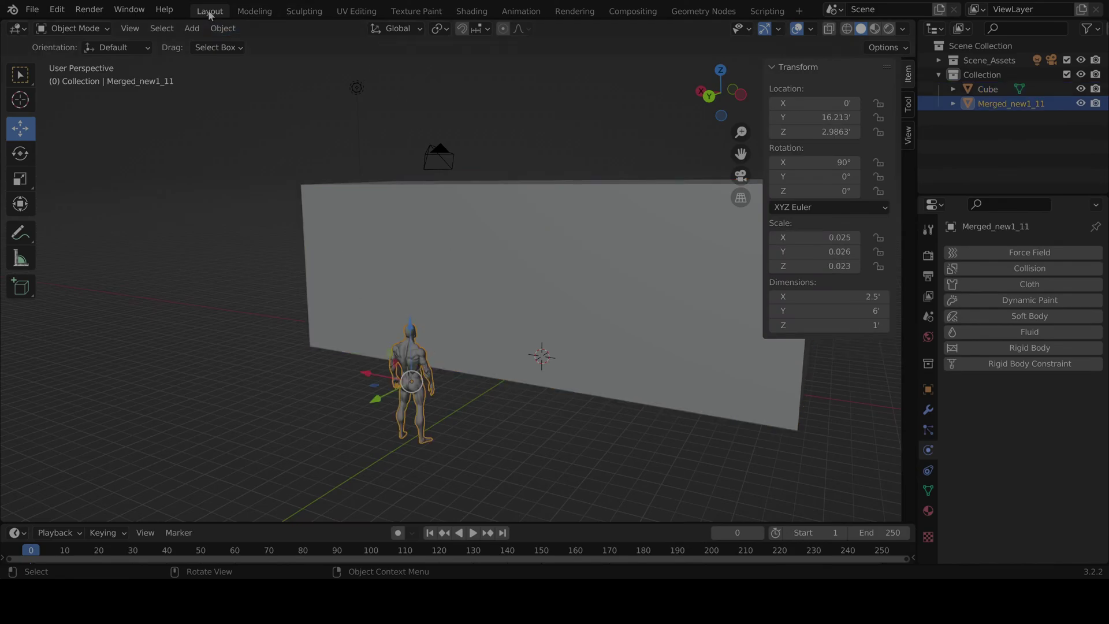
{"action": "left_click_drag", "start_coordinate": [378, 401], "coordinate": [471, 357]}
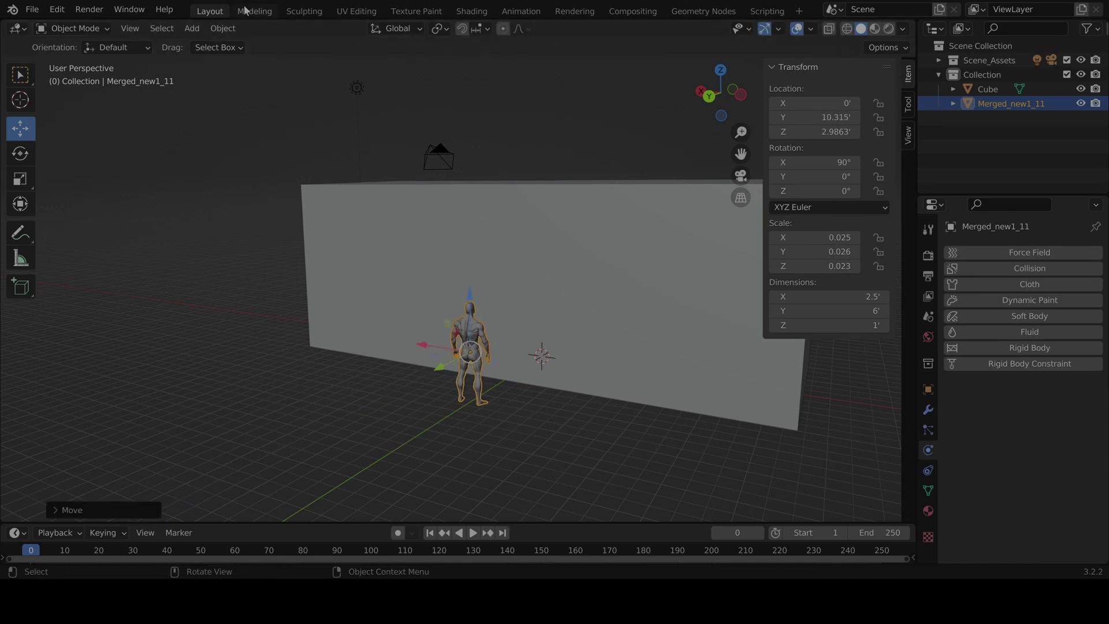
Step: Reselect the large box and return to its mesh editing in the Modeling workspace
{"action": "left_click", "coordinate": [541, 254]}
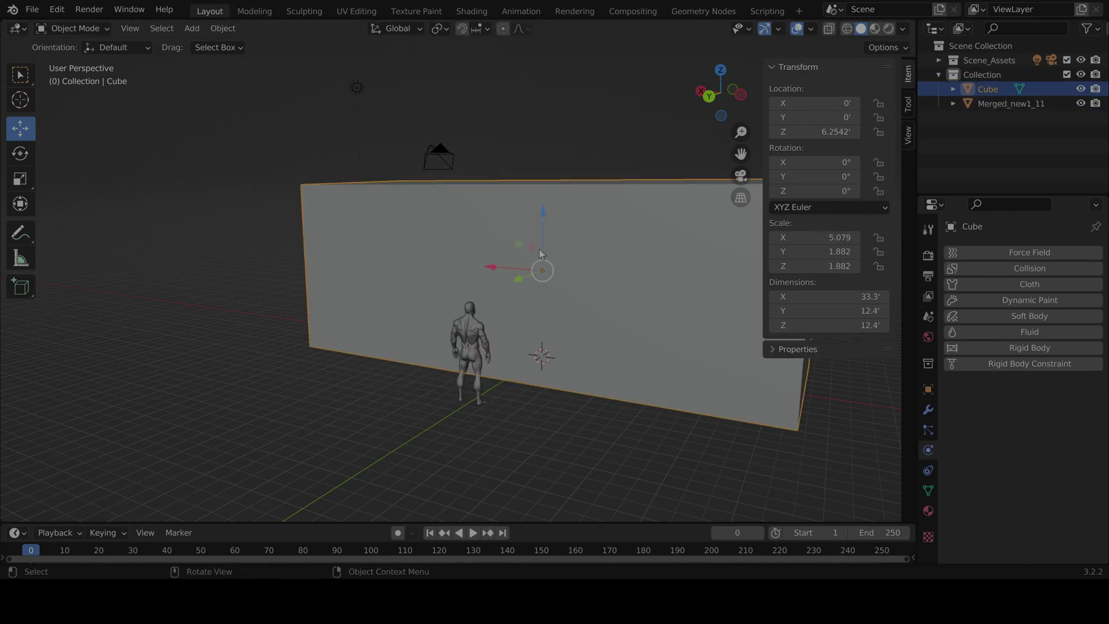
{"action": "left_click", "coordinate": [470, 342]}
{"action": "left_click", "coordinate": [471, 208]}
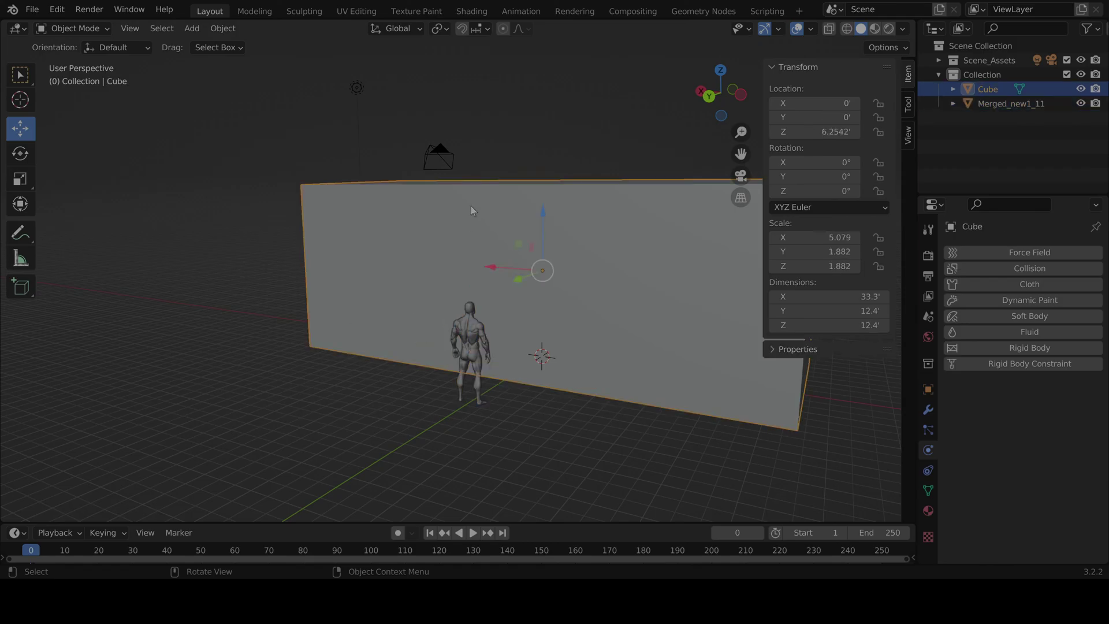
{"action": "left_click", "coordinate": [250, 11]}
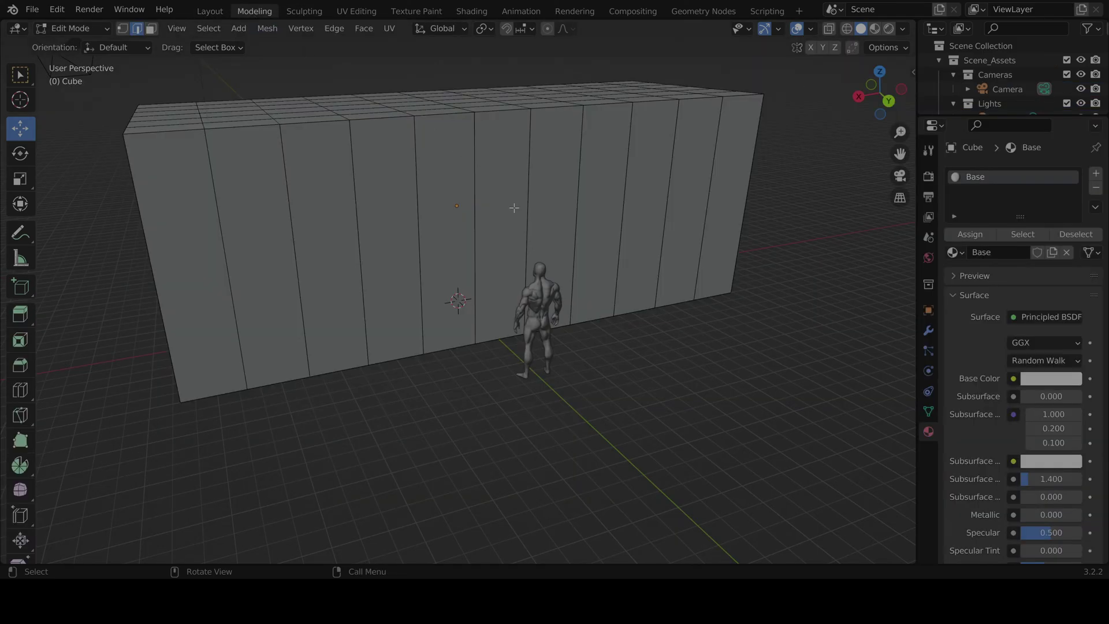
Step: Add 5 evenly spaced, unshifted horizontal loop cuts around the box, dividing its height
{"action": "scroll", "coordinate": [515, 208], "scroll_direction": "up", "scroll_amount": 2}
{"action": "middle_click_drag", "start_coordinate": [514, 208], "coordinate": [537, 229]}
{"action": "scroll", "coordinate": [514, 243], "scroll_direction": "up", "scroll_amount": 2}
{"action": "middle_click_drag", "start_coordinate": [537, 229], "coordinate": [387, 238], "text": "shift"}
{"action": "scroll", "coordinate": [477, 239], "scroll_direction": "up", "scroll_amount": 3}
{"action": "left_click", "coordinate": [387, 238]}
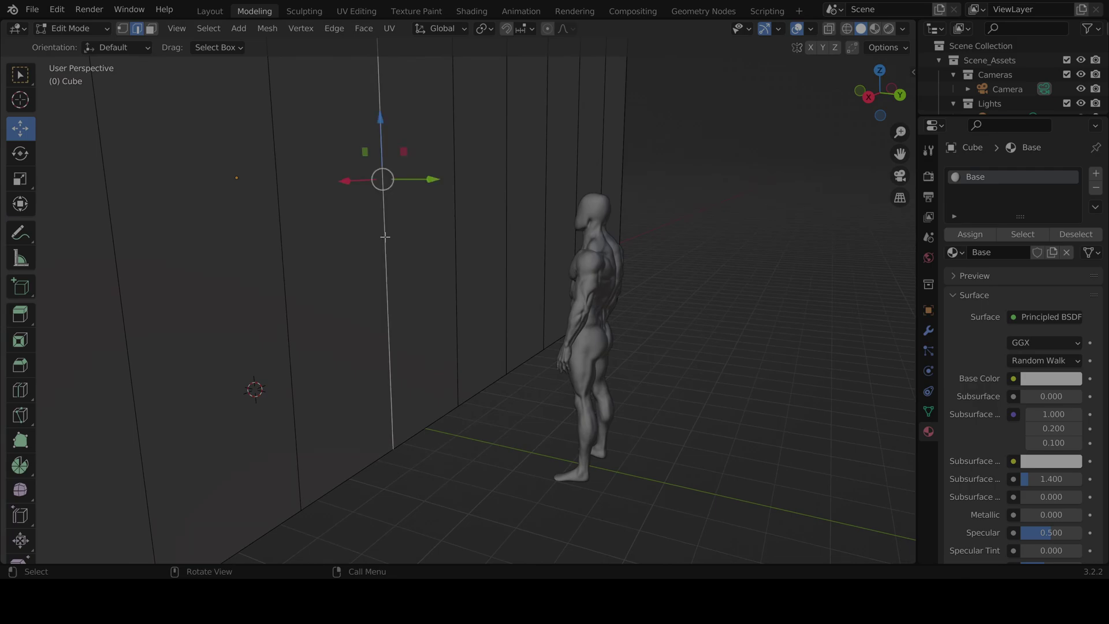
{"action": "key", "text": "ctrl+r"}
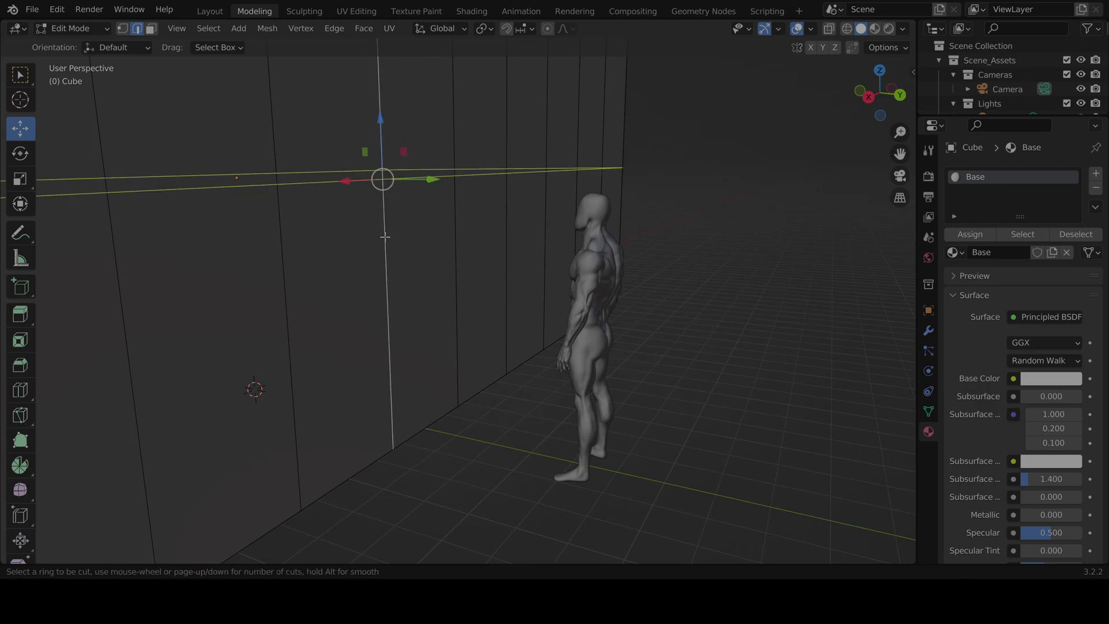
{"action": "scroll", "coordinate": [385, 237], "scroll_direction": "up", "scroll_amount": 3}
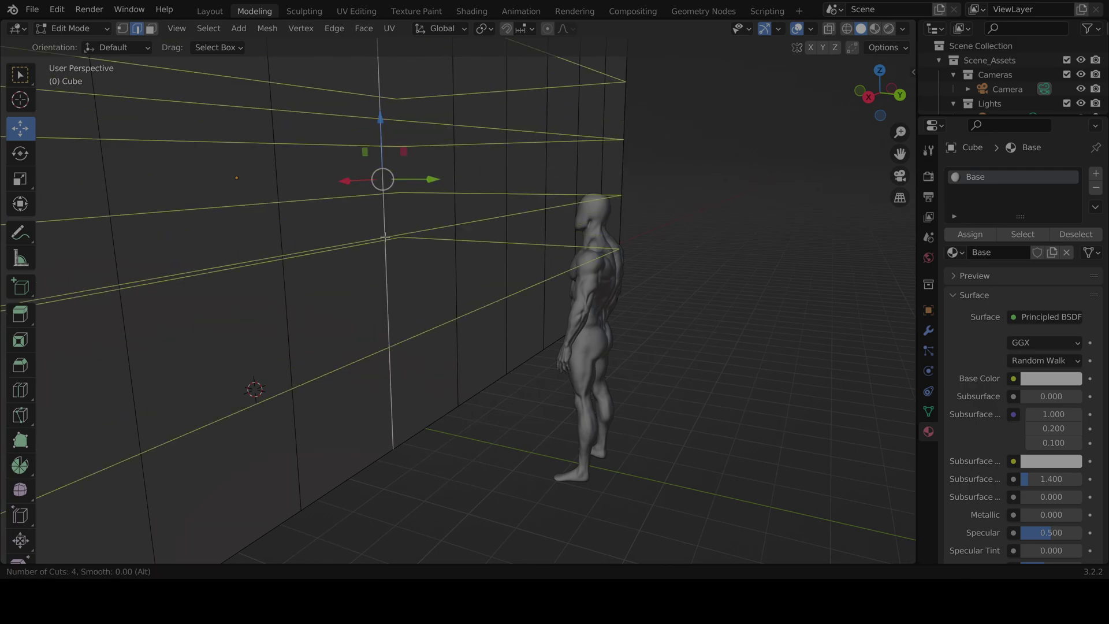
{"action": "scroll", "coordinate": [385, 237], "scroll_direction": "up", "scroll_amount": 1}
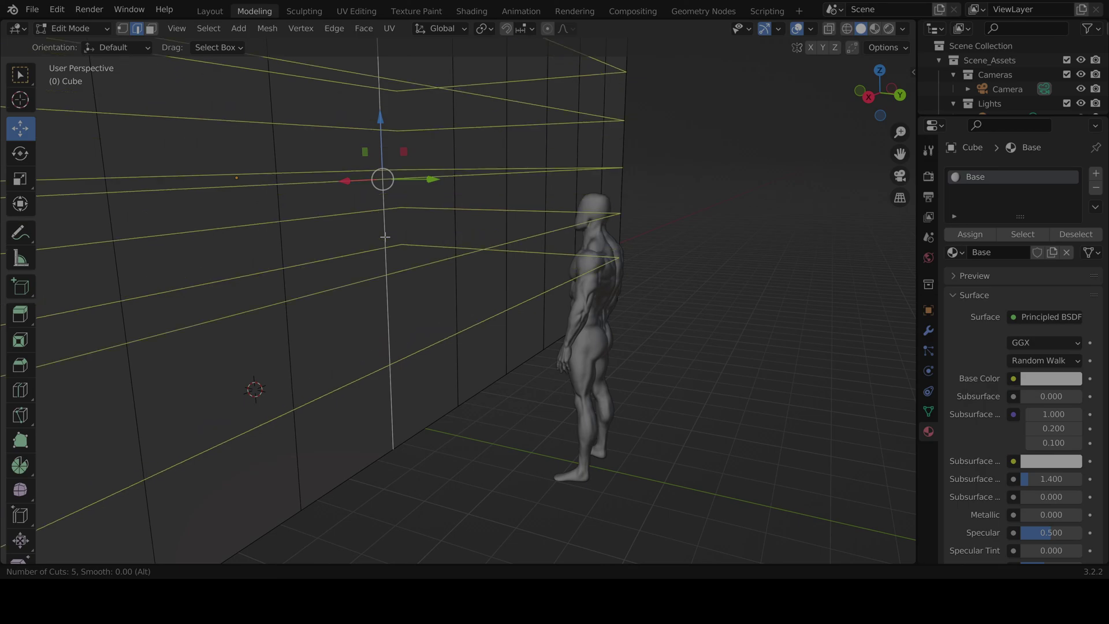
{"action": "left_click", "coordinate": [385, 236]}
{"action": "right_click", "coordinate": [385, 236]}
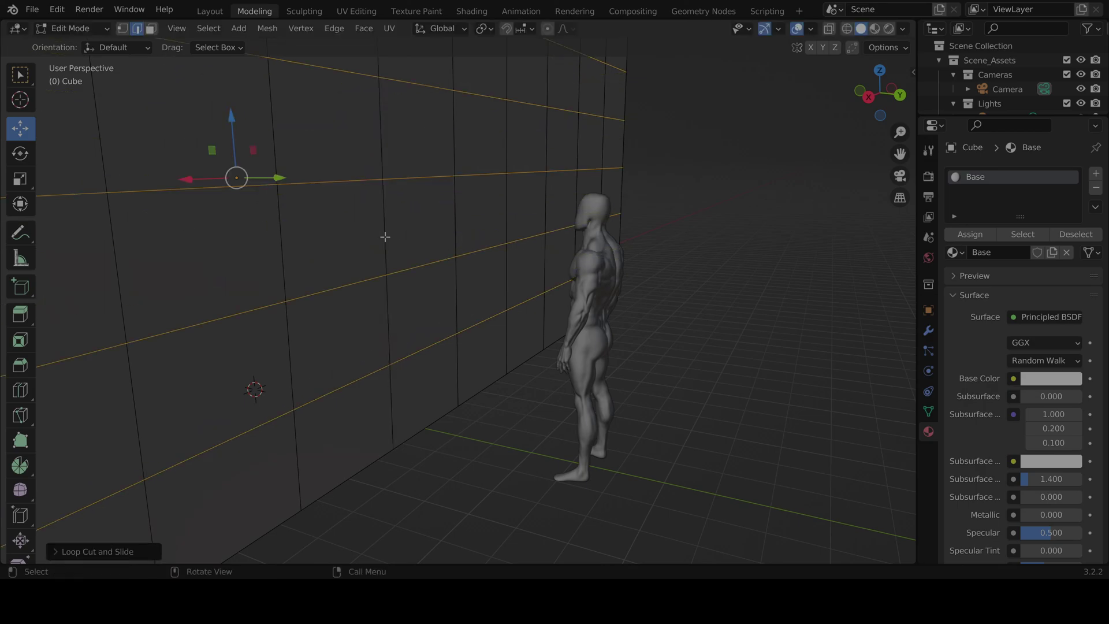
{"action": "left_click", "coordinate": [479, 429]}
Step: Add one more horizontal loop cut in the lowest row of faces and slide it down close to the box's bottom edge
{"action": "middle_click_drag", "start_coordinate": [404, 422], "coordinate": [382, 305]}
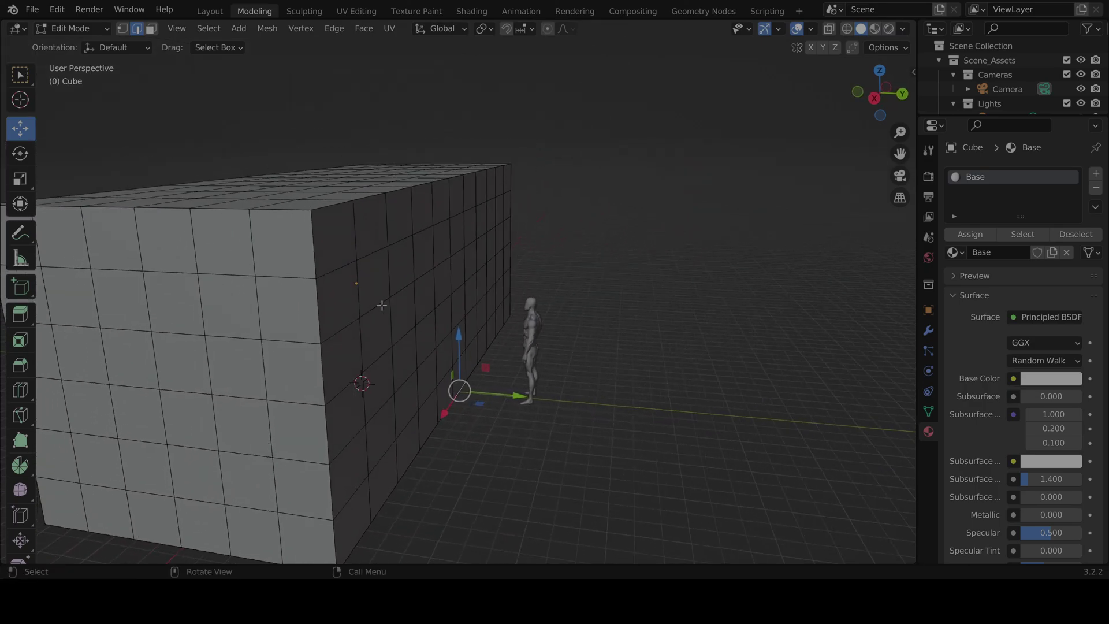
{"action": "scroll", "coordinate": [347, 286], "scroll_direction": "up", "scroll_amount": 4}
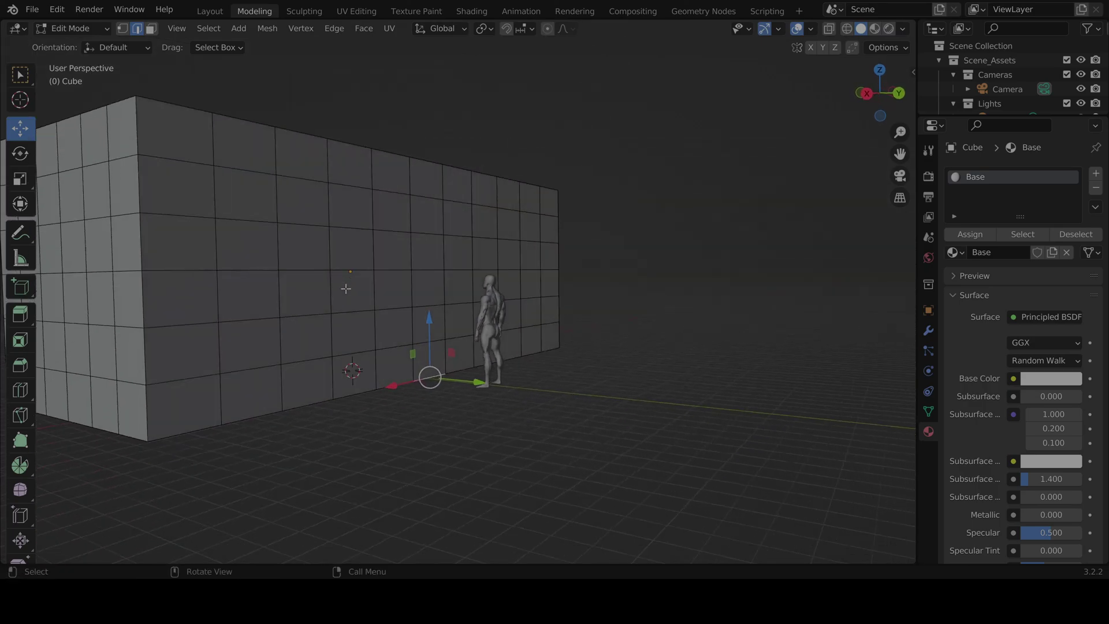
{"action": "middle_click_drag", "start_coordinate": [358, 313], "coordinate": [317, 414]}
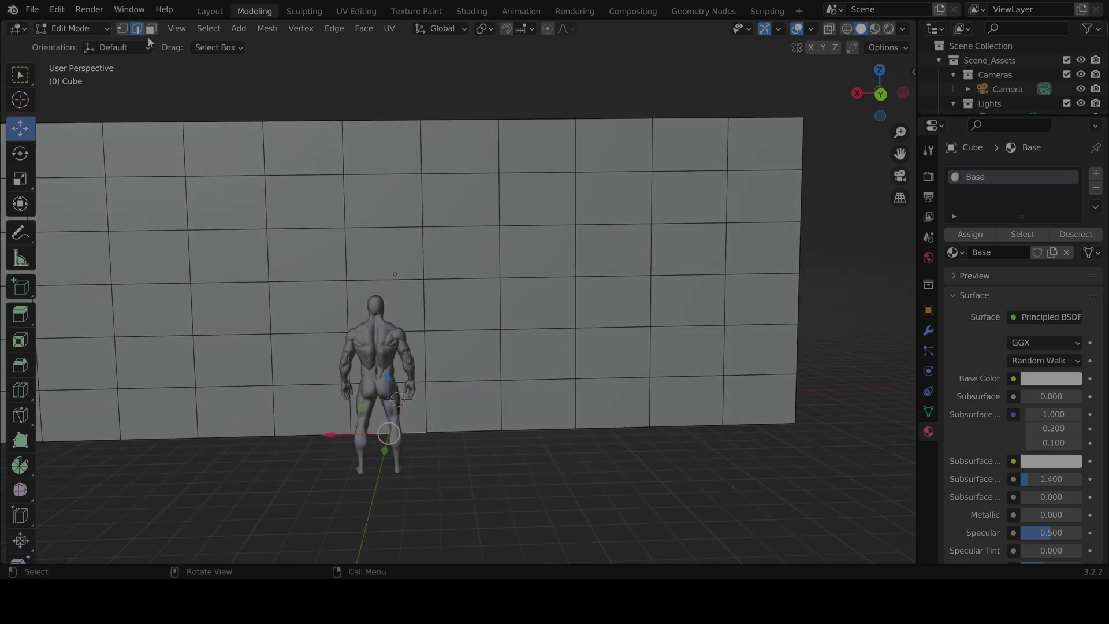
{"action": "middle_click_drag", "start_coordinate": [158, 153], "coordinate": [468, 359], "text": "shift"}
{"action": "scroll", "coordinate": [468, 360], "scroll_direction": "up", "scroll_amount": 5}
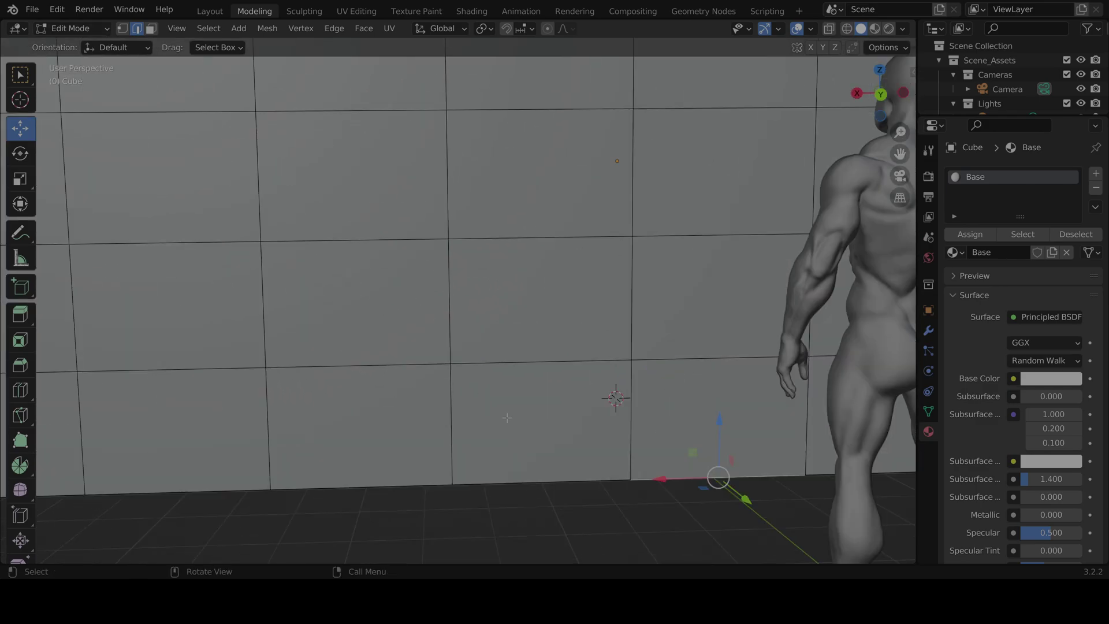
{"action": "key", "text": "ctrl+r"}
{"action": "left_click", "coordinate": [594, 409]}
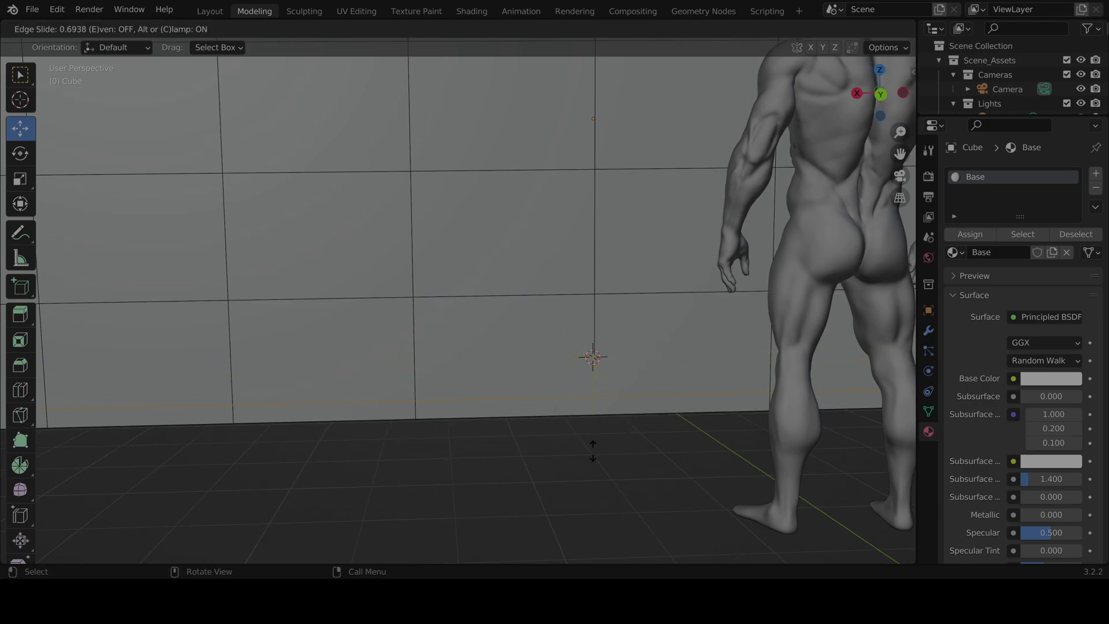
{"action": "left_click", "coordinate": [579, 462]}
{"action": "key", "text": "ctrl"}
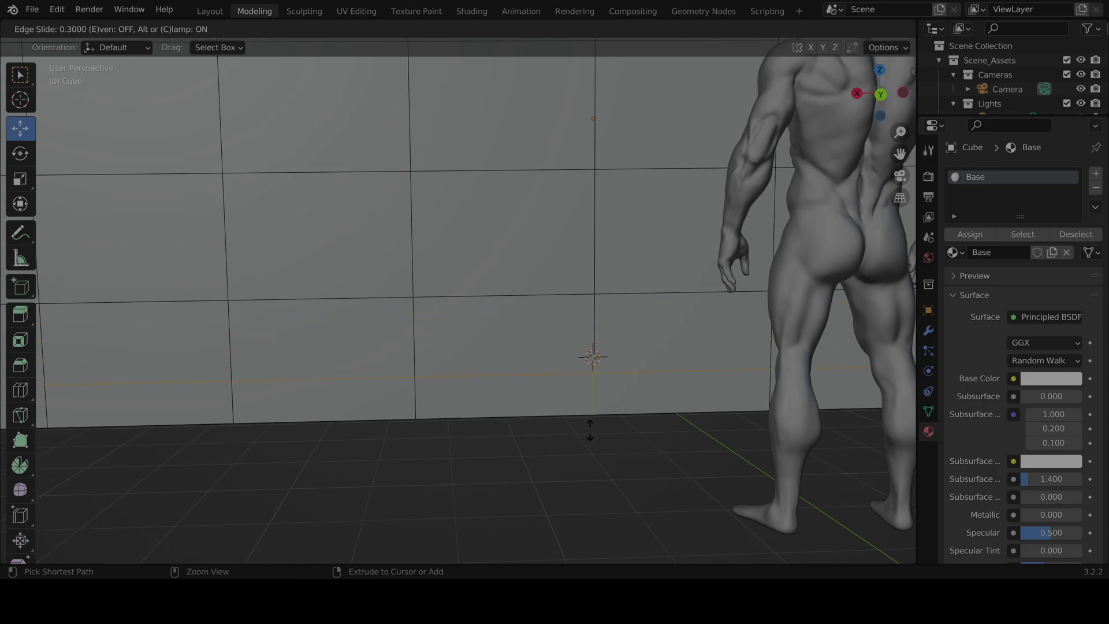
{"action": "left_click", "coordinate": [590, 459]}
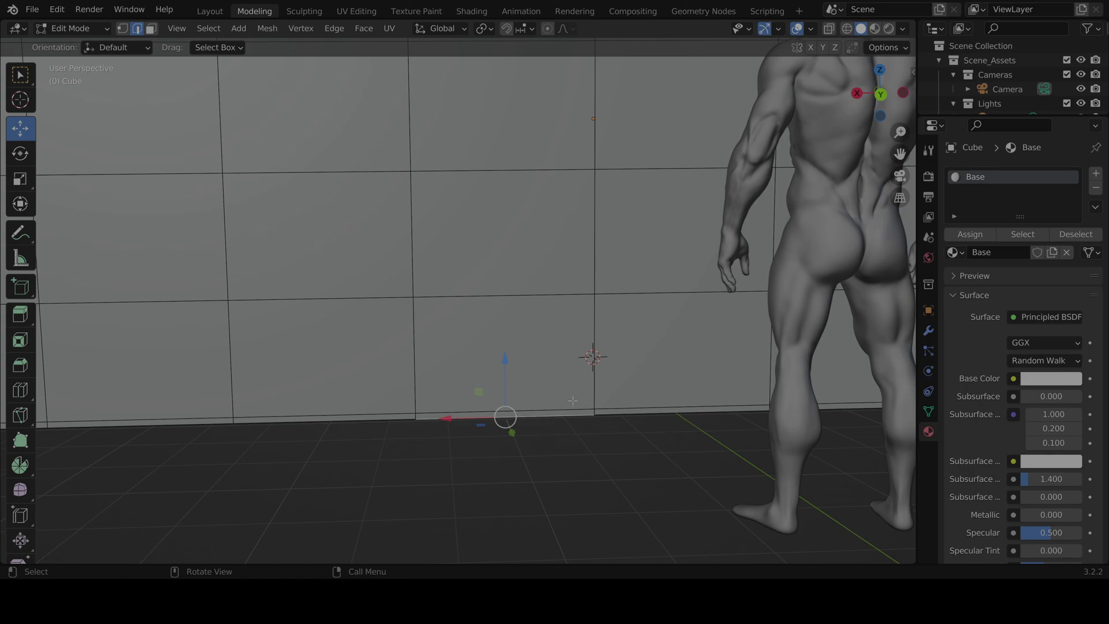
Step: Add a Solidify modifier to the box and turn on Even Thickness
{"action": "scroll", "coordinate": [599, 396], "scroll_direction": "down", "scroll_amount": 4}
{"action": "middle_click_drag", "start_coordinate": [580, 406], "coordinate": [506, 485], "text": "shift"}
{"action": "left_click", "coordinate": [928, 331]}
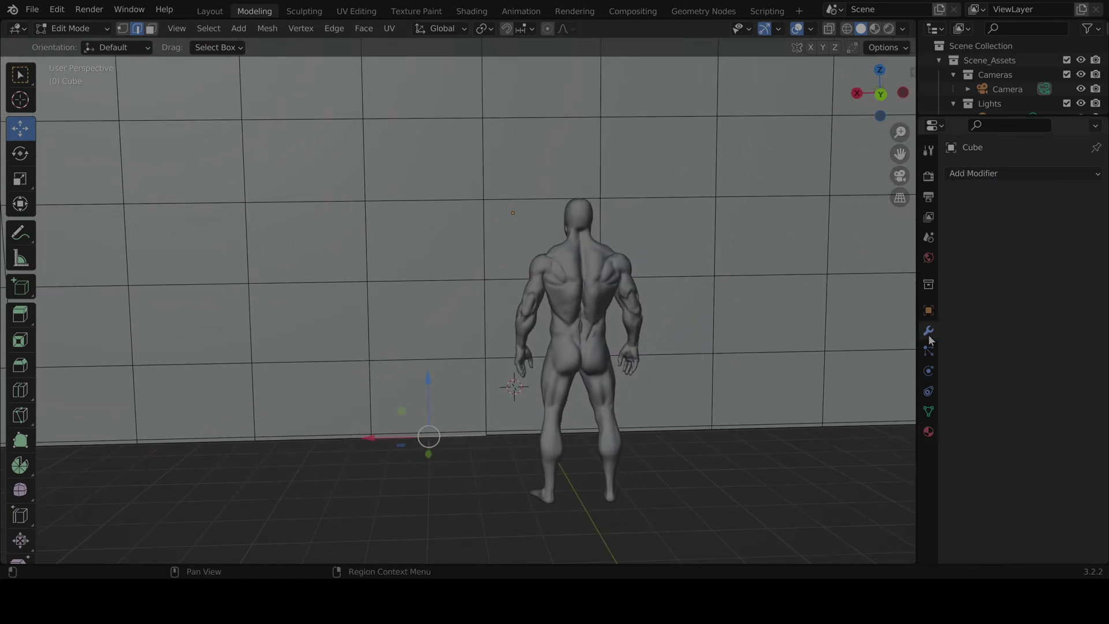
{"action": "left_click", "coordinate": [1001, 173]}
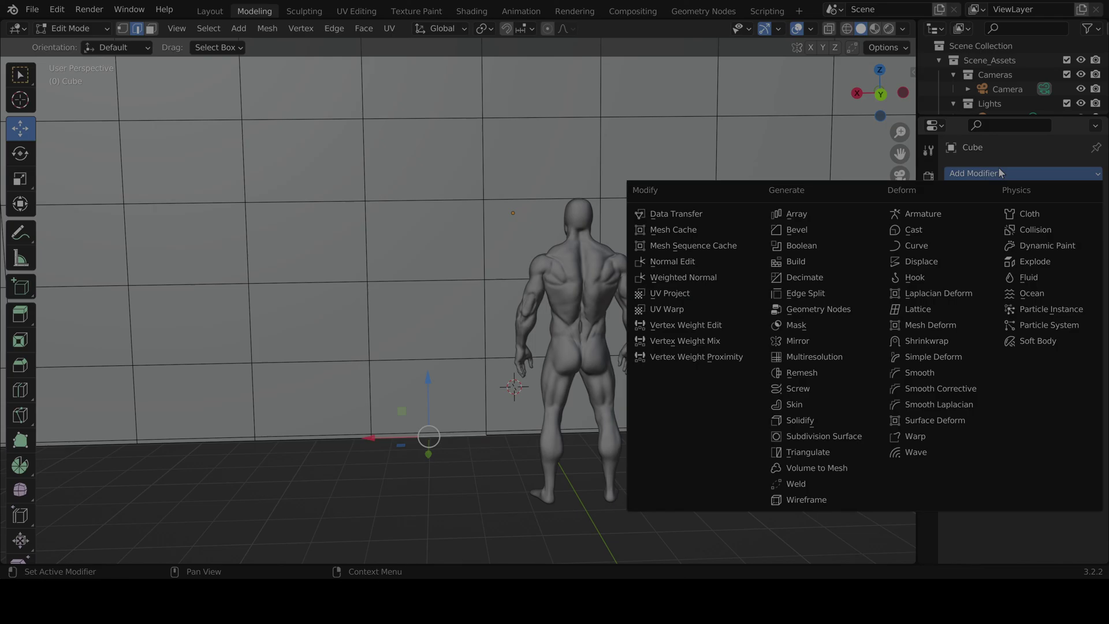
{"action": "left_click", "coordinate": [813, 420]}
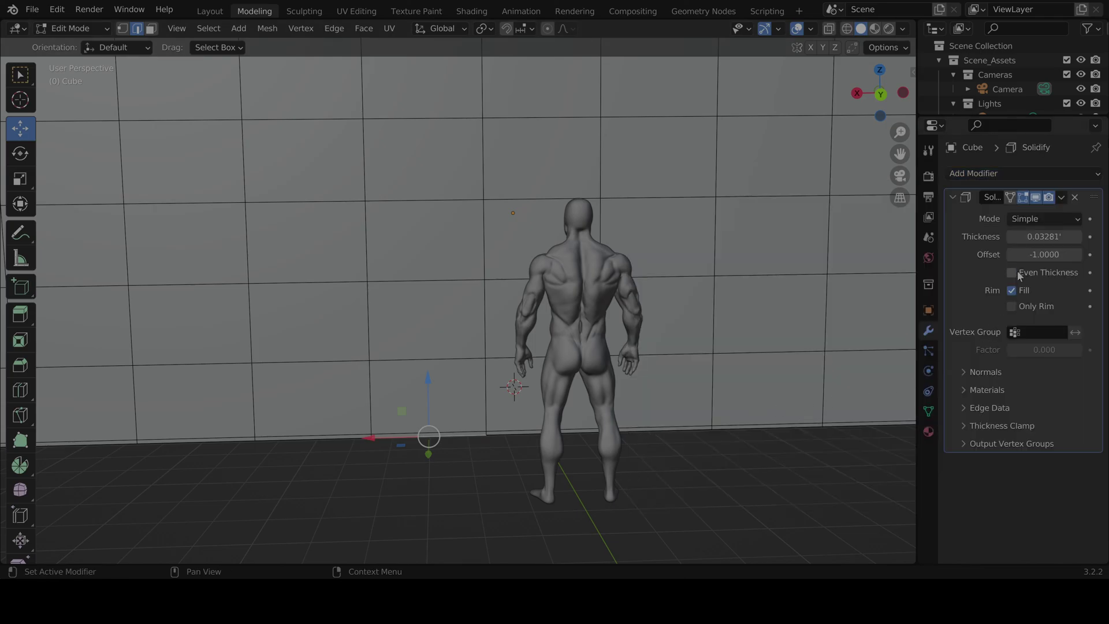
Step: Examine the box's walls and narrow base strip beside the human figure from several angles and distances
{"action": "scroll", "coordinate": [520, 346], "scroll_direction": "down", "scroll_amount": 5}
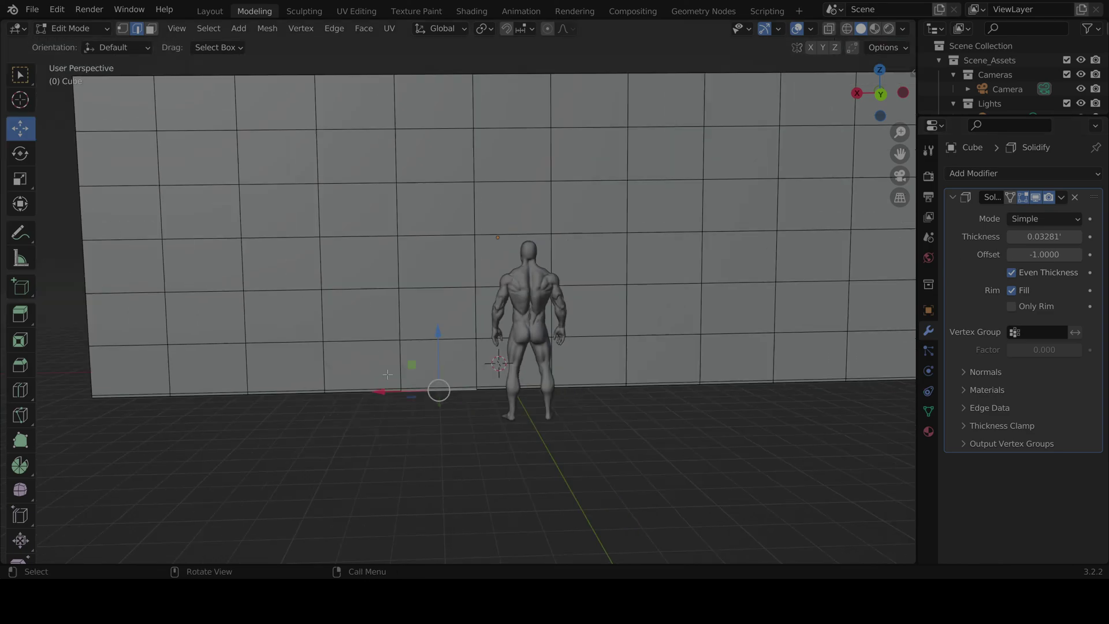
{"action": "middle_click_drag", "start_coordinate": [350, 368], "coordinate": [529, 443]}
{"action": "scroll", "coordinate": [480, 464], "scroll_direction": "up", "scroll_amount": 5}
{"action": "middle_click_drag", "start_coordinate": [717, 462], "coordinate": [676, 381], "text": "shift"}
{"action": "scroll", "coordinate": [676, 382], "scroll_direction": "down", "scroll_amount": 12}
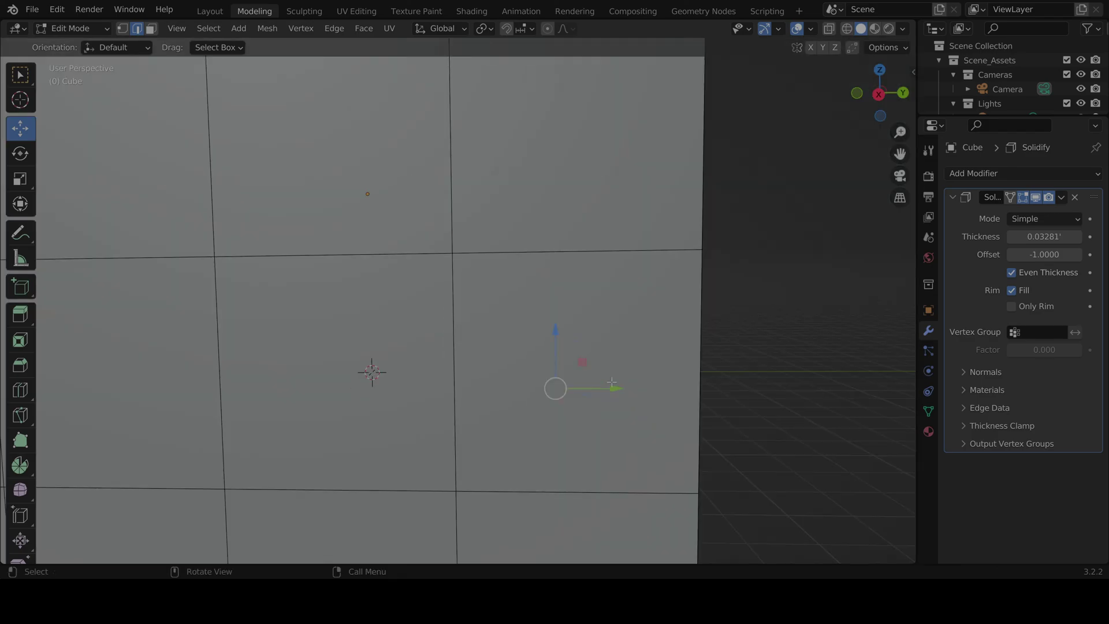
{"action": "middle_click_drag", "start_coordinate": [538, 351], "coordinate": [649, 458]}
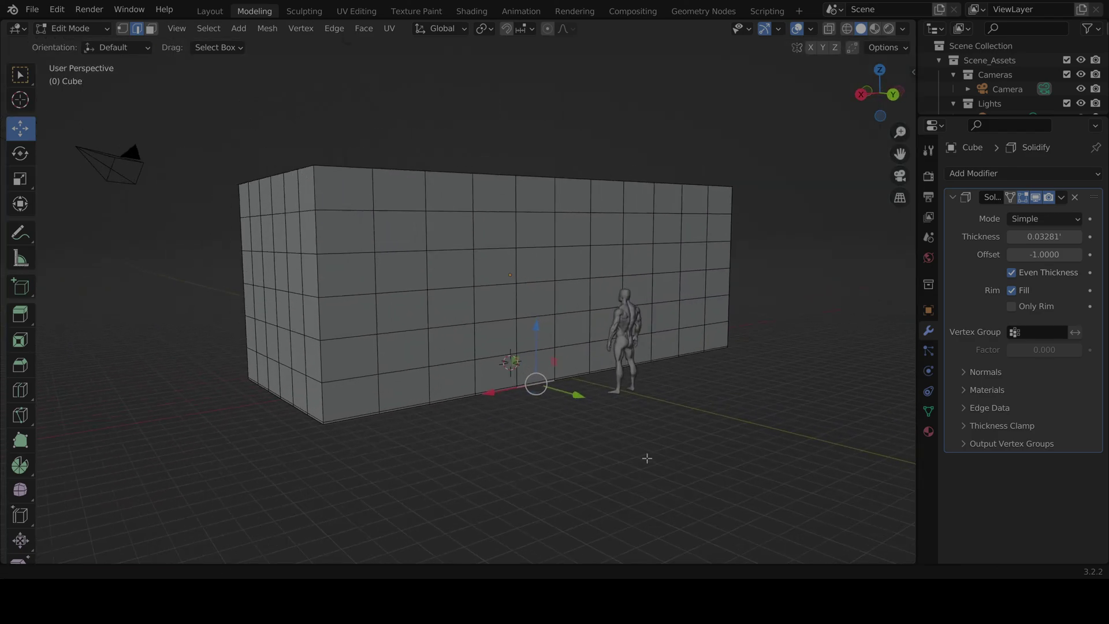
{"action": "scroll", "coordinate": [649, 460], "scroll_direction": "up", "scroll_amount": 8}
{"action": "middle_click_drag", "start_coordinate": [711, 508], "coordinate": [553, 475]}
{"action": "scroll", "coordinate": [565, 426], "scroll_direction": "down", "scroll_amount": 6}
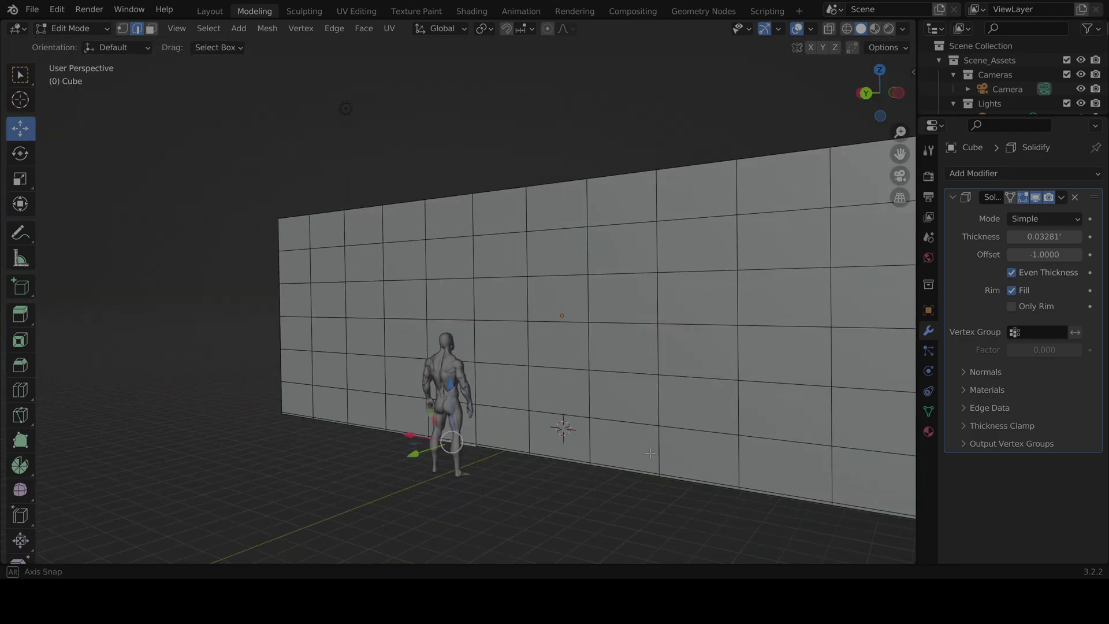
{"action": "middle_click_drag", "start_coordinate": [565, 426], "coordinate": [525, 440]}
{"action": "scroll", "coordinate": [652, 435], "scroll_direction": "up", "scroll_amount": 6}
{"action": "middle_click_drag", "start_coordinate": [652, 435], "coordinate": [576, 459]}
{"action": "scroll", "coordinate": [607, 444], "scroll_direction": "up", "scroll_amount": 3}
{"action": "scroll", "coordinate": [595, 465], "scroll_direction": "up", "scroll_amount": 2}
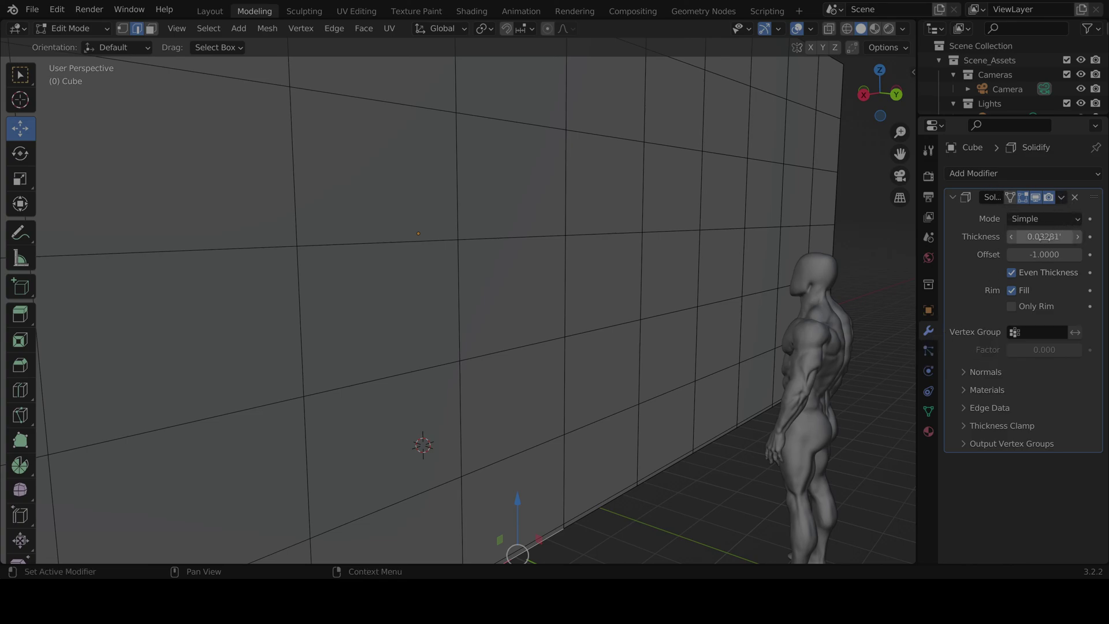
{"action": "scroll", "coordinate": [584, 337], "scroll_direction": "up", "scroll_amount": 3}
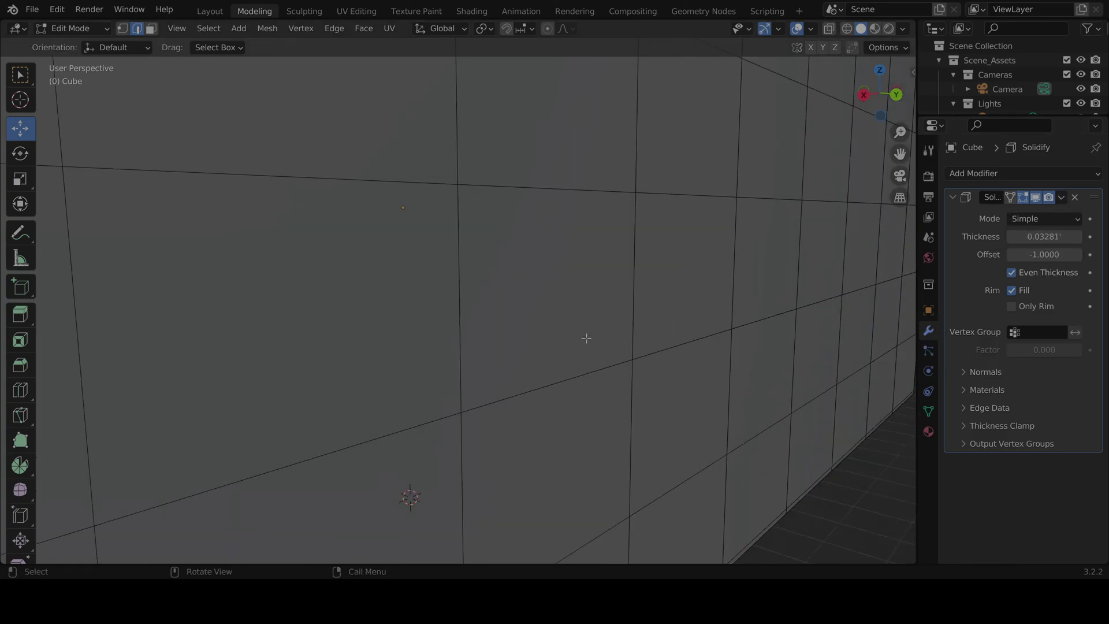
Step: Set the Solidify thickness to about 0.03964' and inspect the resulting walls from inside and outside the box
{"action": "middle_click_drag", "start_coordinate": [585, 337], "coordinate": [627, 275]}
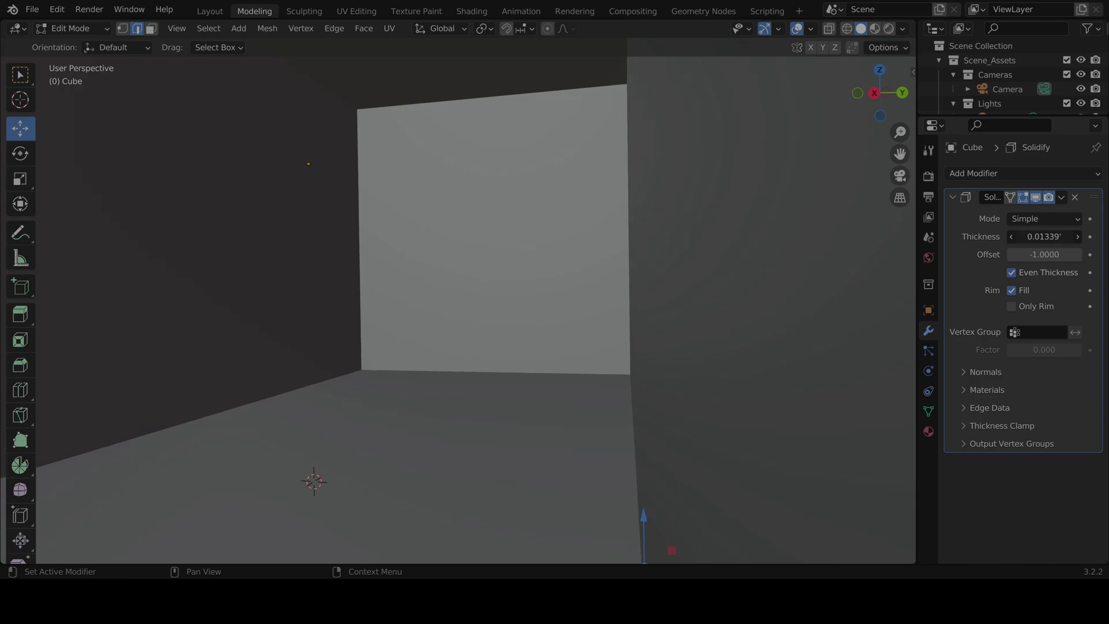
{"action": "mouse_move", "coordinate": [1044, 236]}
{"action": "left_mouse_down"}
{"action": "mouse_move", "coordinate": [1024, 236]}
{"action": "mouse_move", "coordinate": [1105, 236]}
{"action": "mouse_move", "coordinate": [1027, 237]}
{"action": "left_mouse_up"}
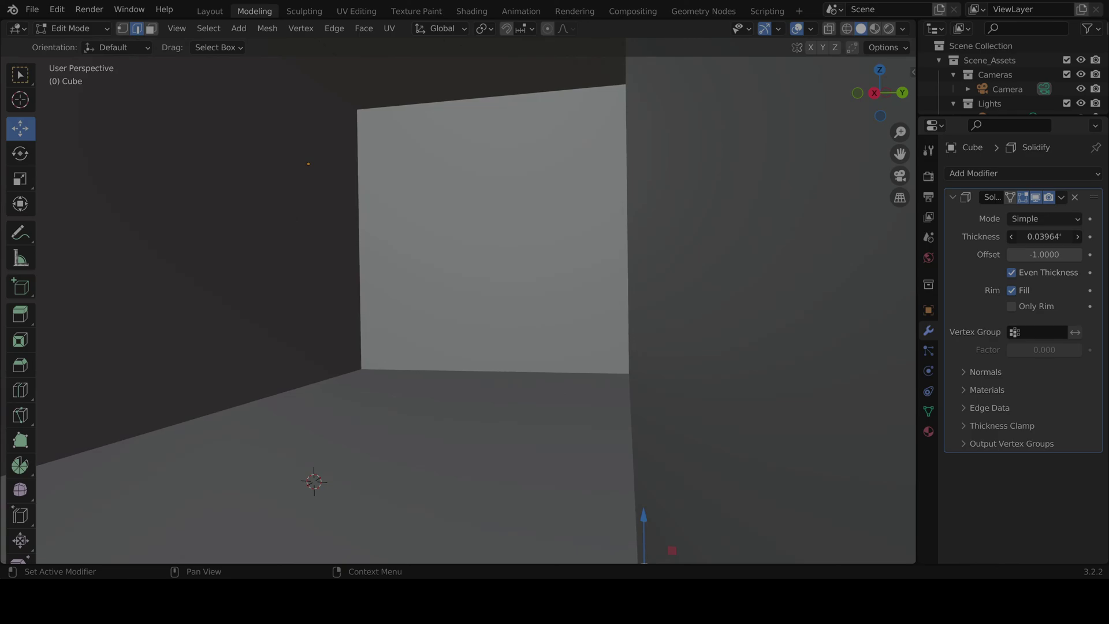
{"action": "middle_click_drag", "start_coordinate": [837, 306], "coordinate": [658, 326]}
{"action": "scroll", "coordinate": [638, 324], "scroll_direction": "up", "scroll_amount": 8}
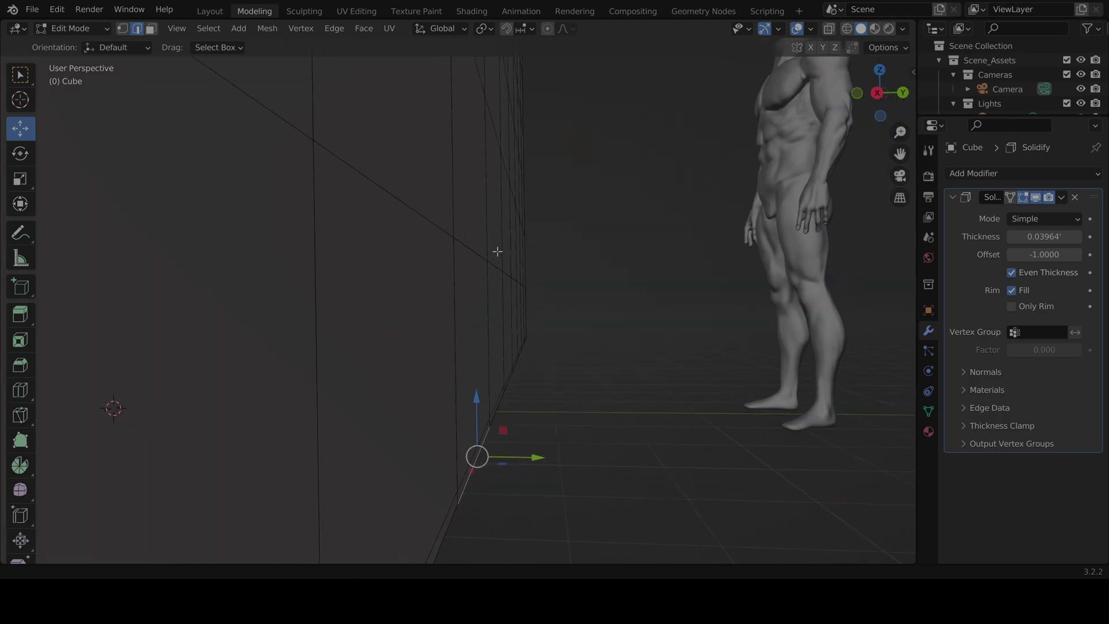
{"action": "middle_click_drag", "start_coordinate": [497, 251], "coordinate": [495, 278], "text": "shift"}
{"action": "scroll", "coordinate": [538, 241], "scroll_direction": "down", "scroll_amount": 5}
{"action": "scroll", "coordinate": [495, 278], "scroll_direction": "down", "scroll_amount": 6}
{"action": "middle_click_drag", "start_coordinate": [231, 263], "coordinate": [313, 313], "text": "shift"}
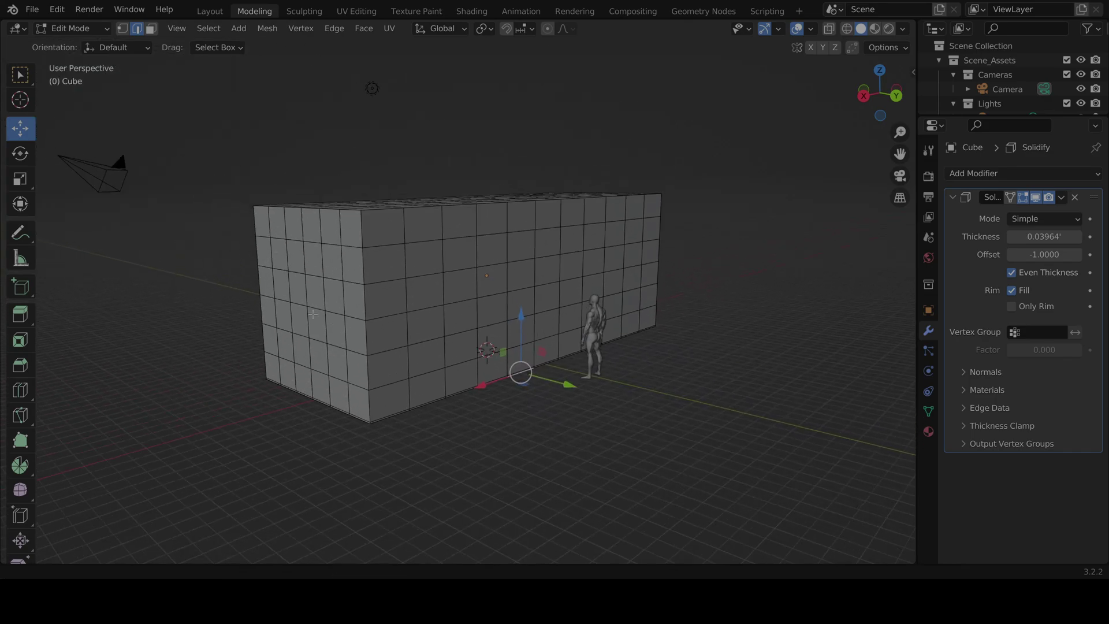
Step: In face selection mode, view the box from above and box-select all the faces of its top side
{"action": "left_click", "coordinate": [151, 29]}
{"action": "middle_click_drag", "start_coordinate": [452, 308], "coordinate": [559, 424]}
{"action": "scroll", "coordinate": [569, 434], "scroll_direction": "down", "scroll_amount": 4}
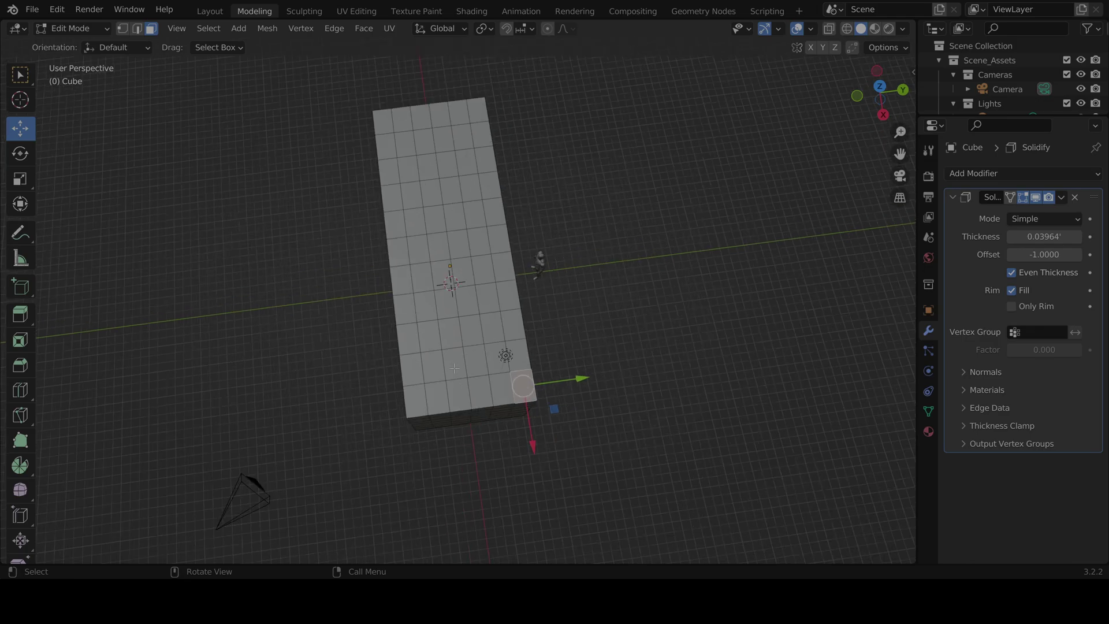
{"action": "left_click", "coordinate": [881, 87]}
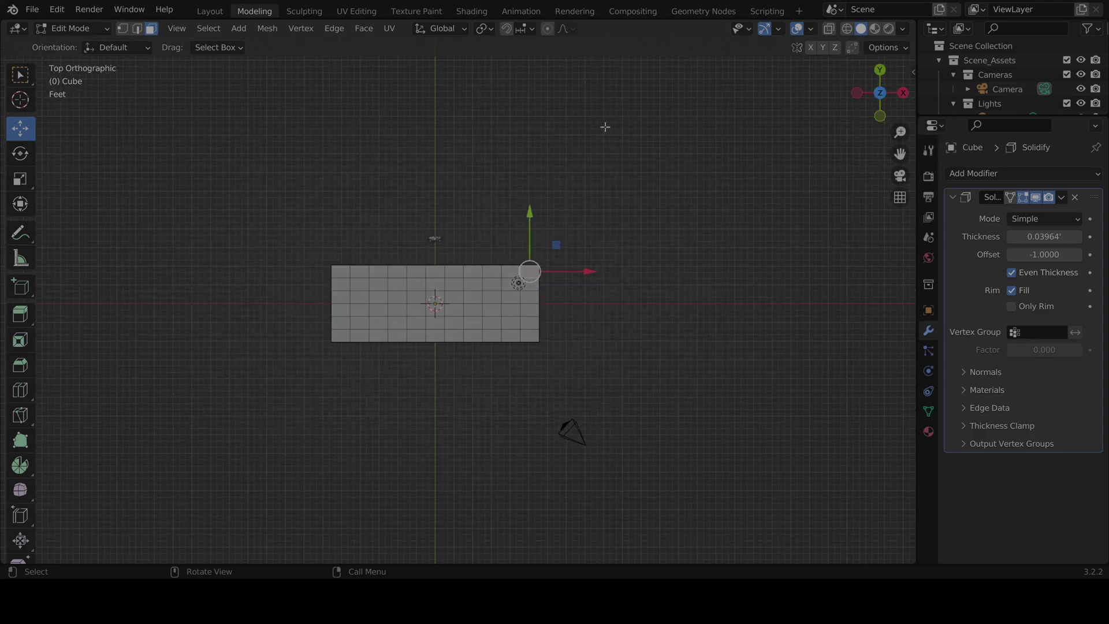
{"action": "middle_click_drag", "start_coordinate": [402, 222], "coordinate": [623, 281]}
{"action": "left_click", "coordinate": [878, 92]}
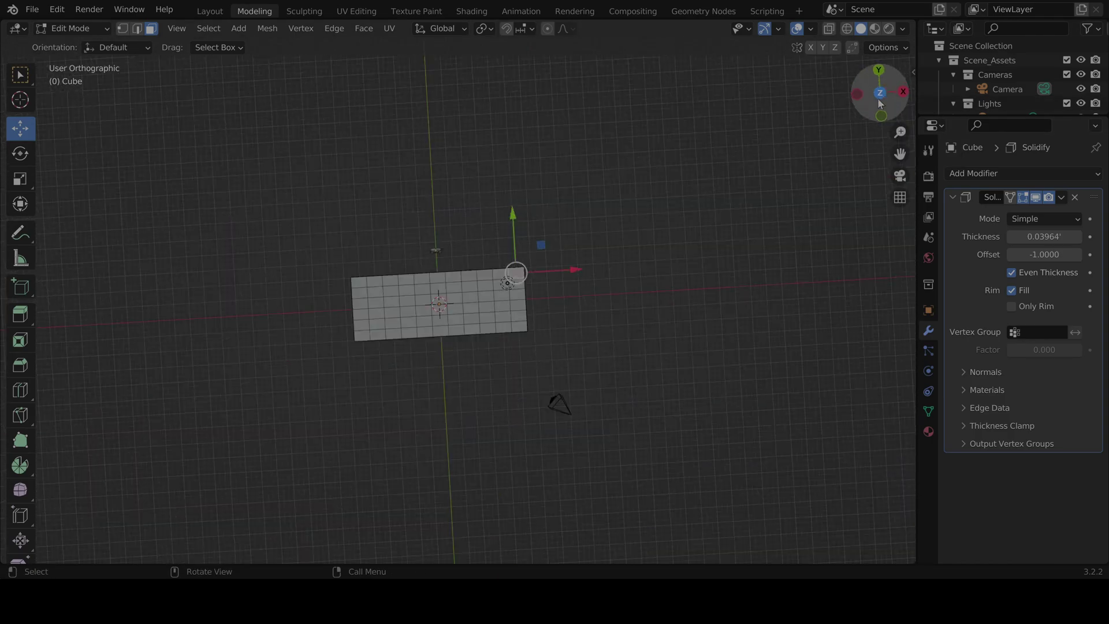
{"action": "left_click_drag", "start_coordinate": [325, 364], "coordinate": [635, 226]}
{"action": "left_click", "coordinate": [334, 354]}
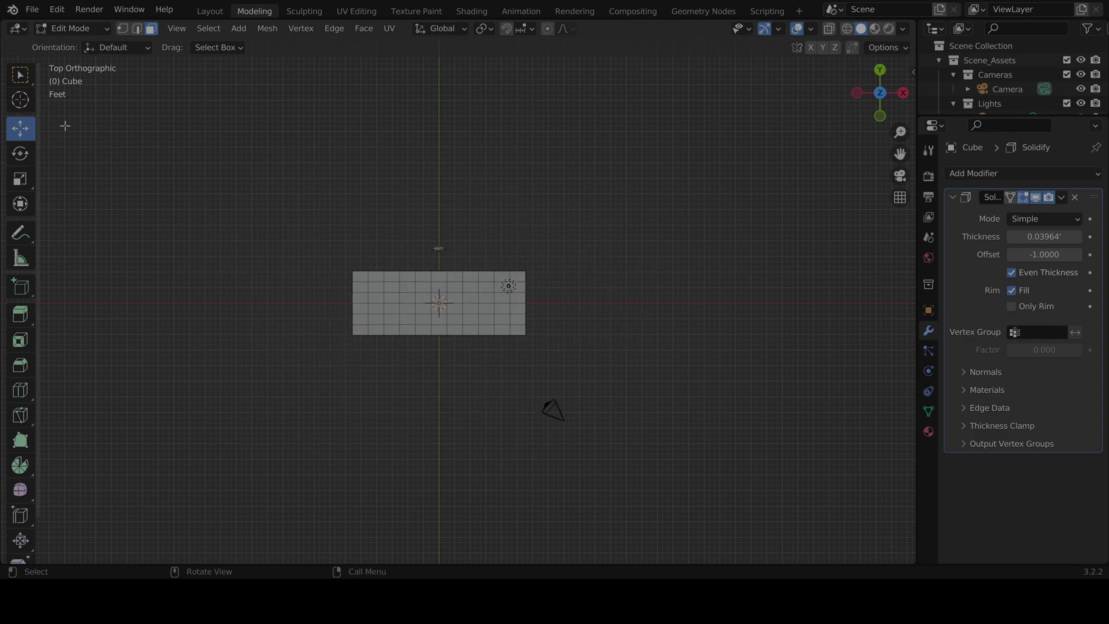
{"action": "left_click", "coordinate": [21, 77]}
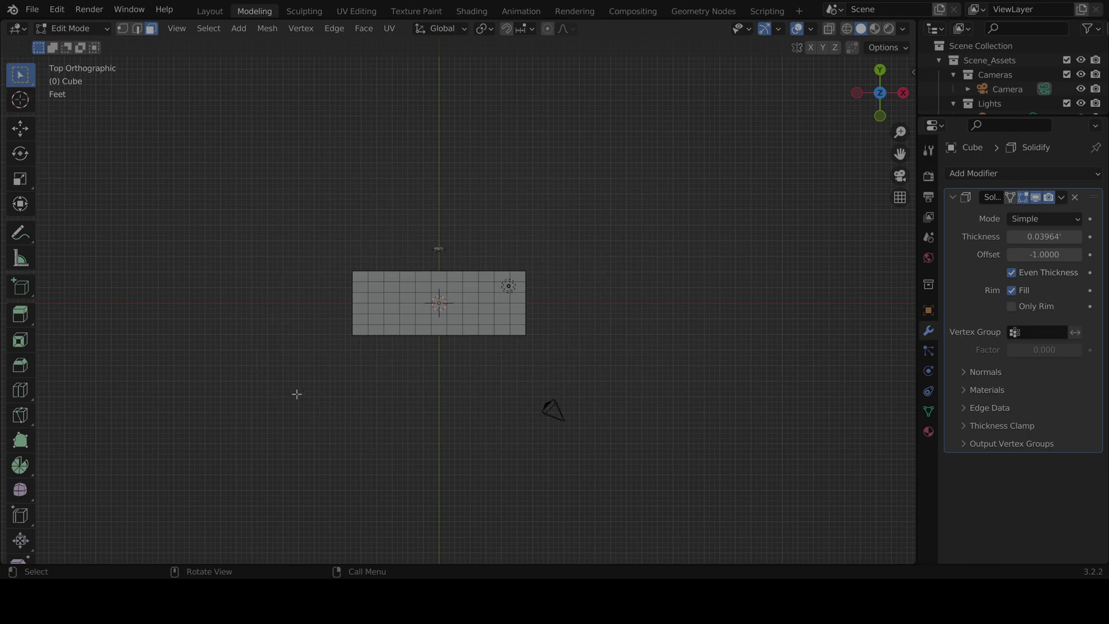
{"action": "left_click_drag", "start_coordinate": [296, 394], "coordinate": [600, 216]}
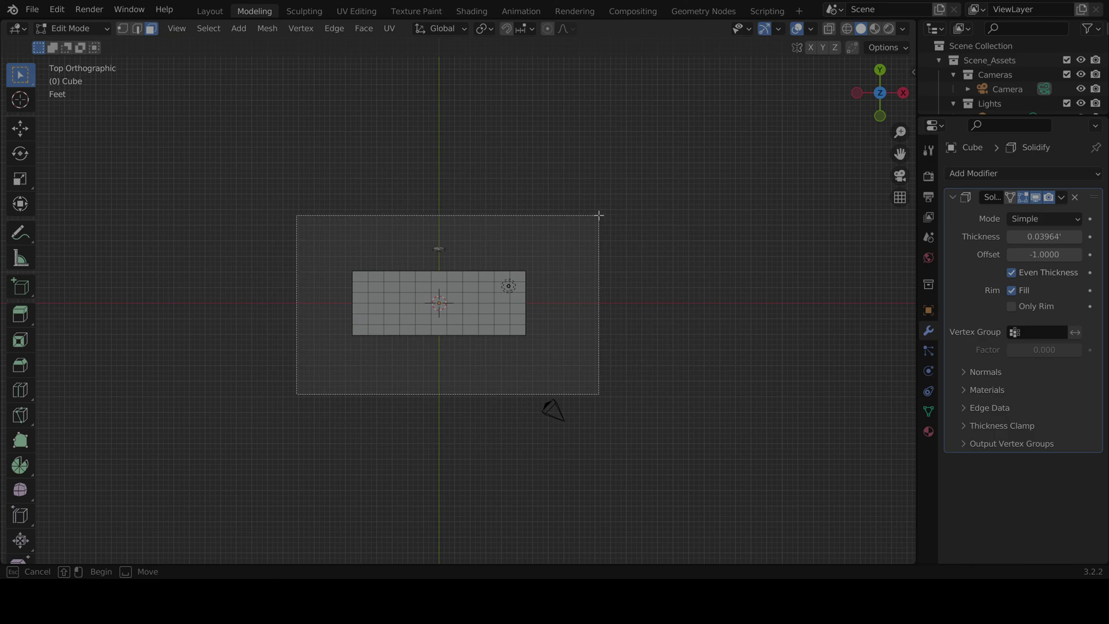
{"action": "left_click_drag", "start_coordinate": [599, 215], "coordinate": [599, 215]}
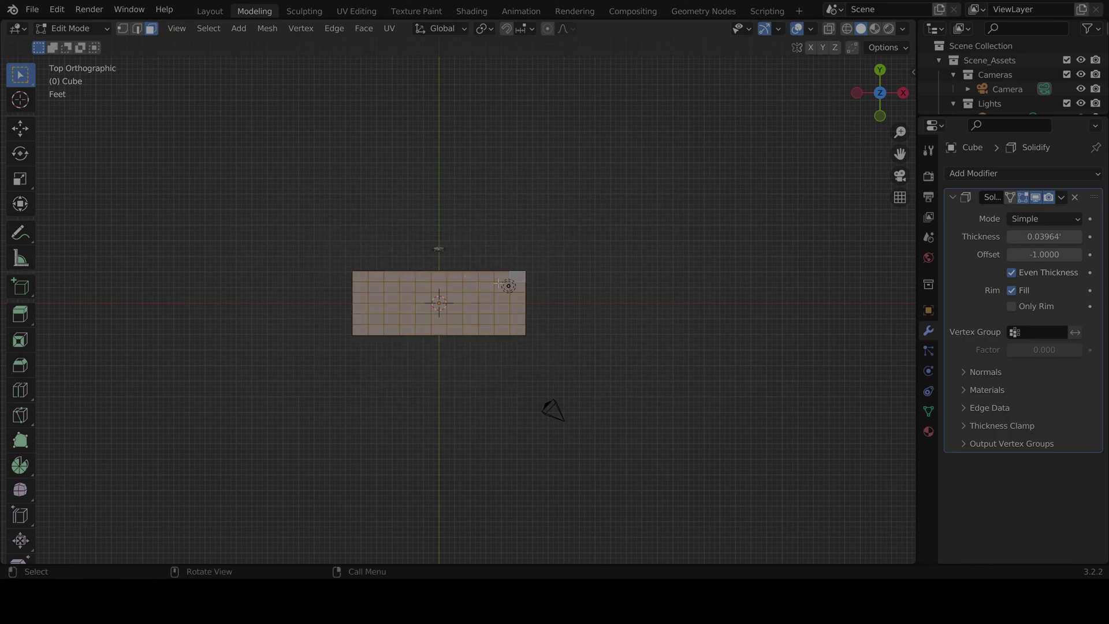
{"action": "scroll", "coordinate": [627, 265], "scroll_direction": "up", "scroll_amount": 3}
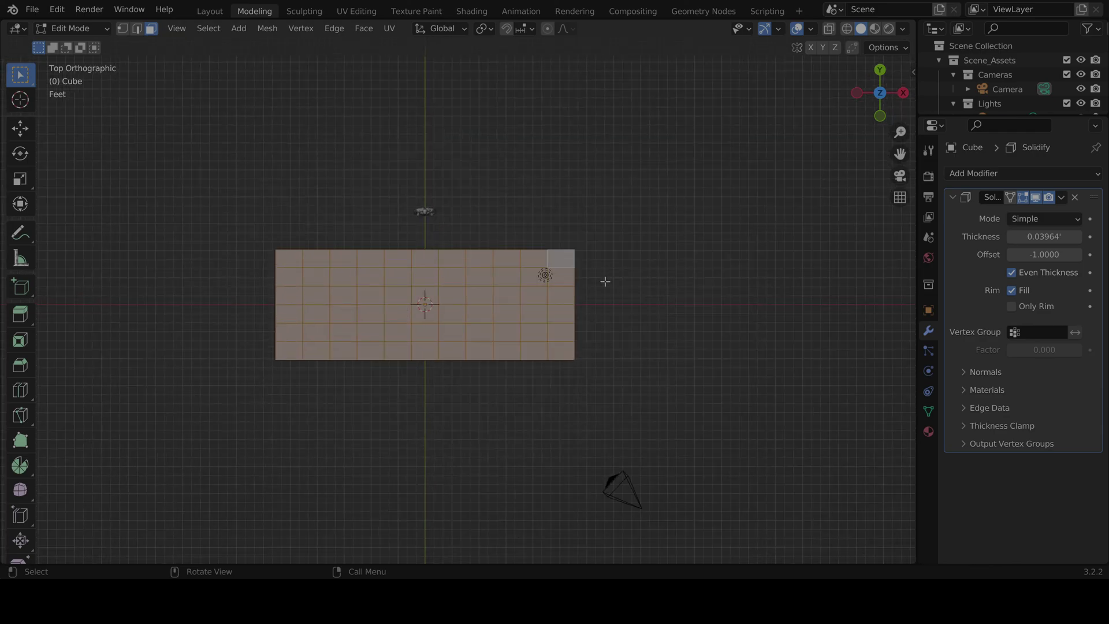
Step: Check the roof face selection from front, back and perspective views, and open the box's material settings
{"action": "left_click", "coordinate": [880, 115]}
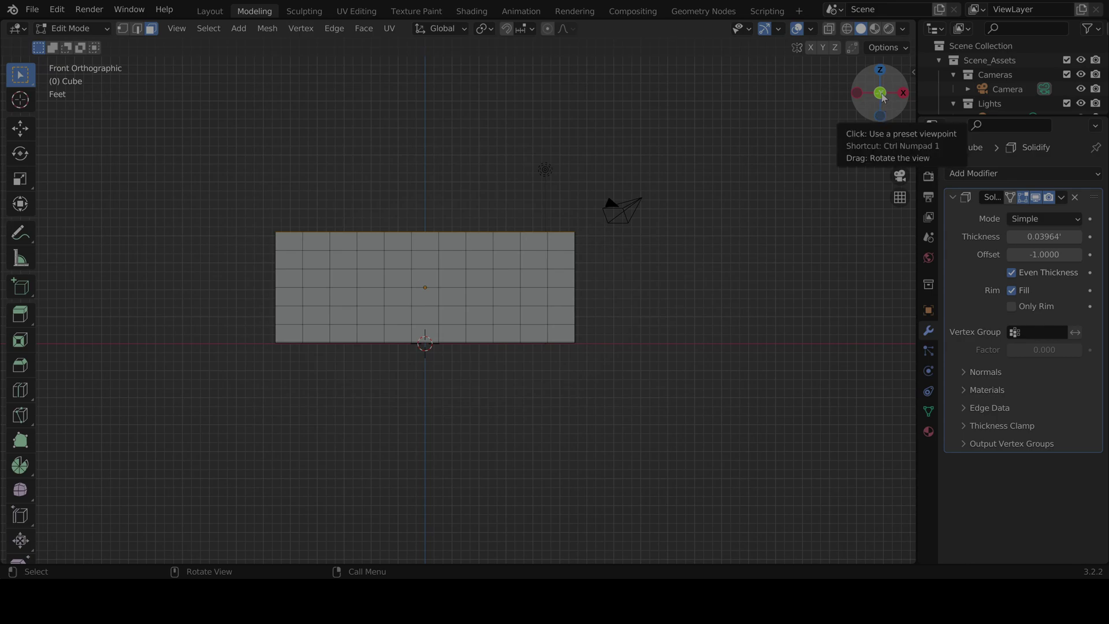
{"action": "left_click", "coordinate": [882, 98]}
{"action": "scroll", "coordinate": [600, 328], "scroll_direction": "up", "scroll_amount": 4}
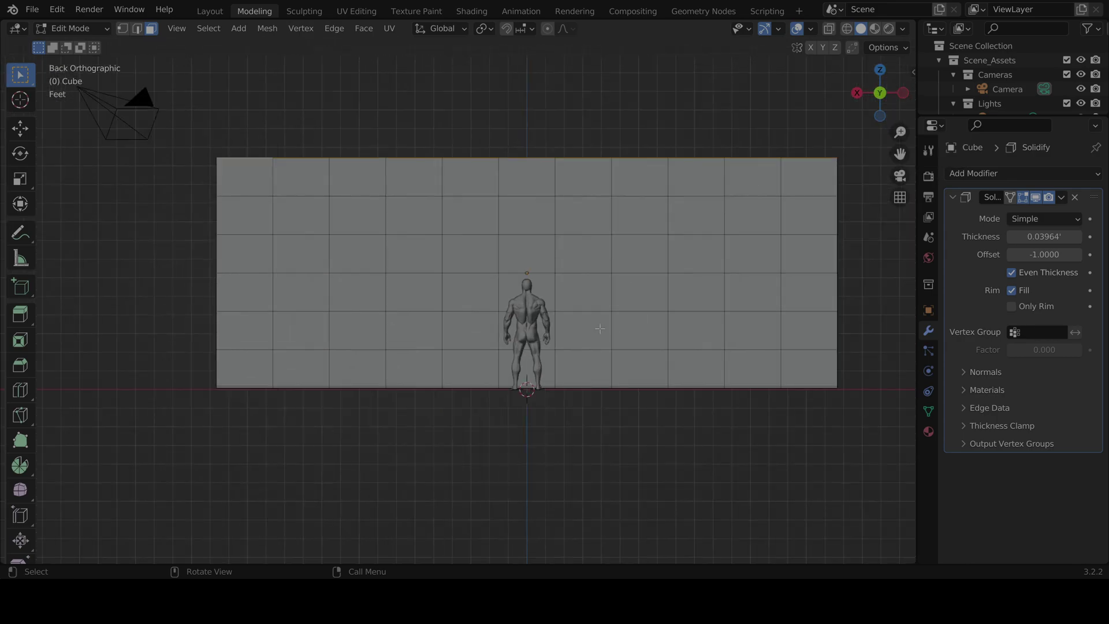
{"action": "middle_click_drag", "start_coordinate": [600, 328], "coordinate": [653, 272]}
{"action": "left_click", "coordinate": [928, 432]}
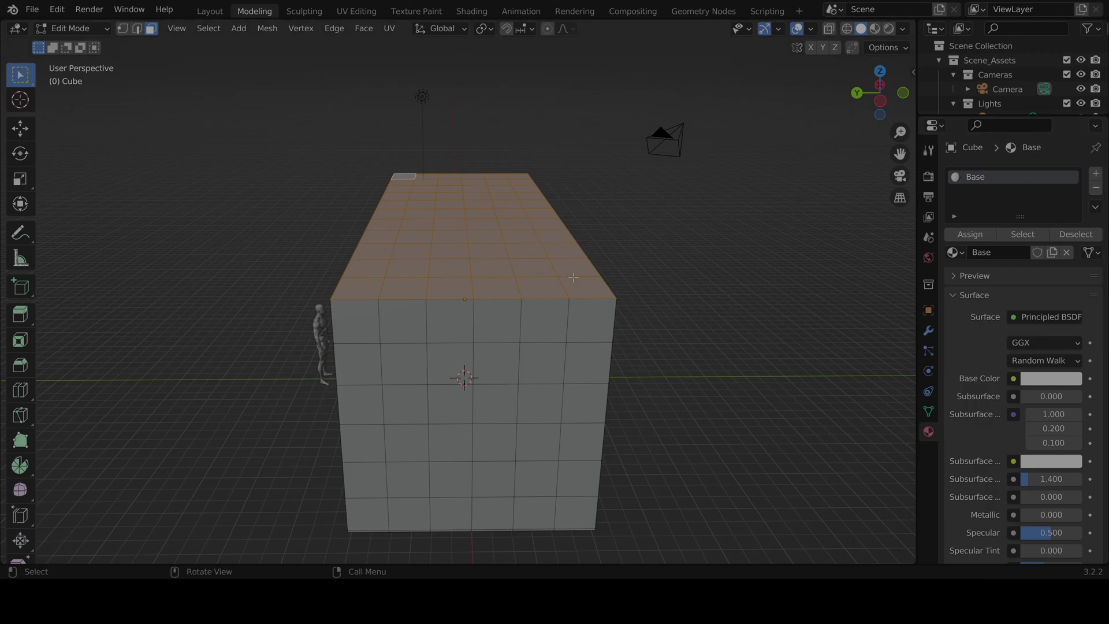
{"action": "scroll", "coordinate": [526, 231], "scroll_direction": "up", "scroll_amount": 5}
{"action": "scroll", "coordinate": [526, 230], "scroll_direction": "down", "scroll_amount": 2}
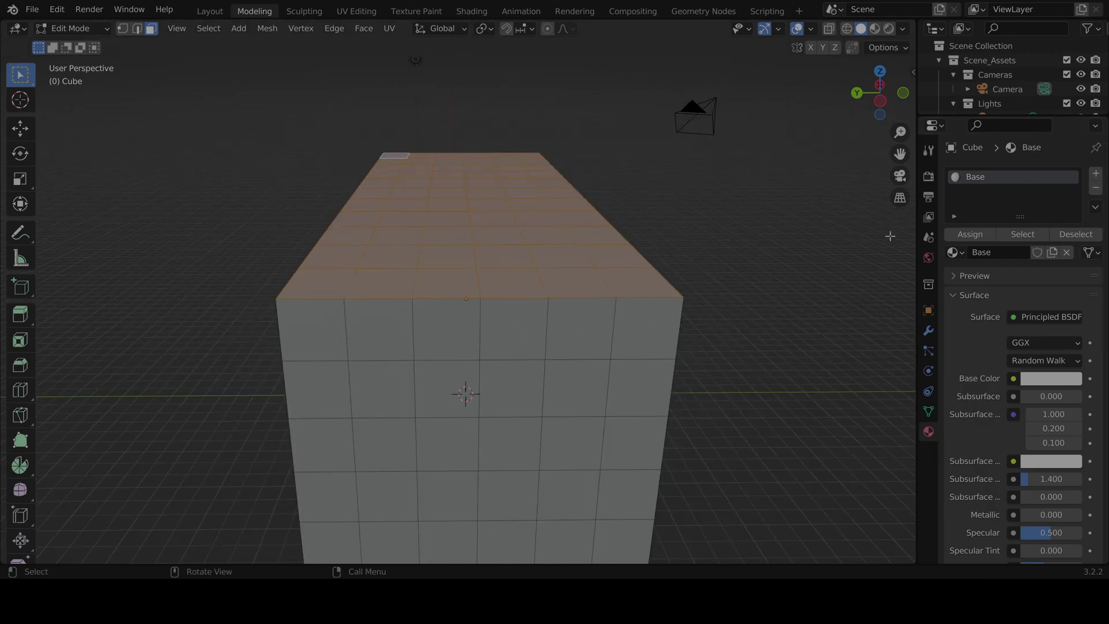
{"action": "middle_click_drag", "start_coordinate": [722, 221], "coordinate": [396, 223]}
{"action": "scroll", "coordinate": [462, 275], "scroll_direction": "up", "scroll_amount": 2}
{"action": "middle_click_drag", "start_coordinate": [648, 224], "coordinate": [494, 190]}
{"action": "scroll", "coordinate": [471, 220], "scroll_direction": "up", "scroll_amount": 3}
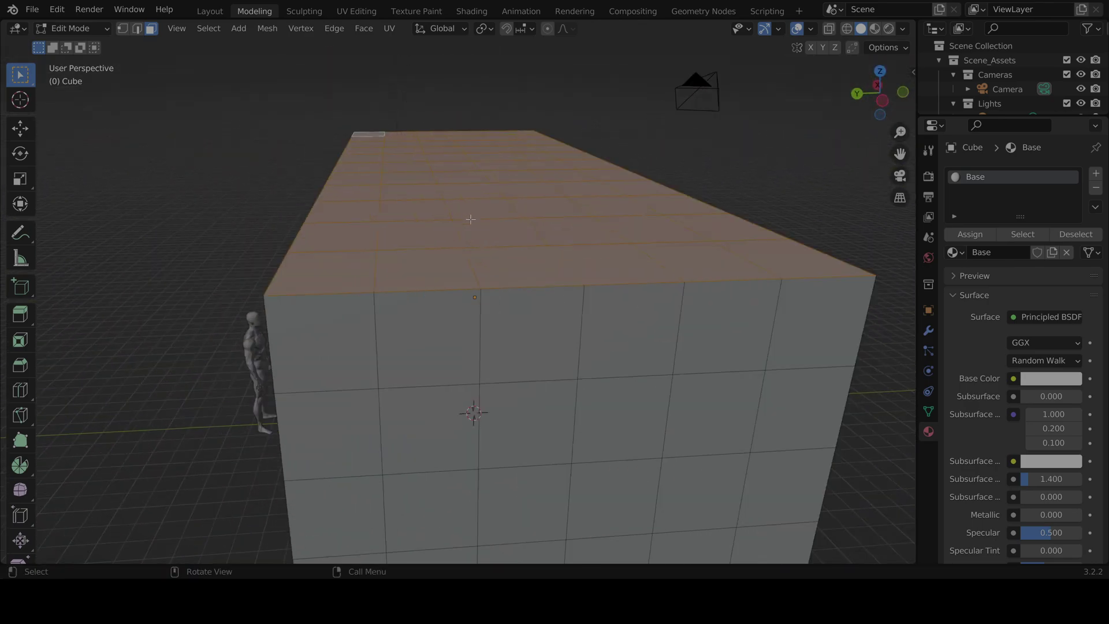
{"action": "scroll", "coordinate": [511, 226], "scroll_direction": "down", "scroll_amount": 5}
{"action": "middle_click_drag", "start_coordinate": [487, 236], "coordinate": [546, 234]}
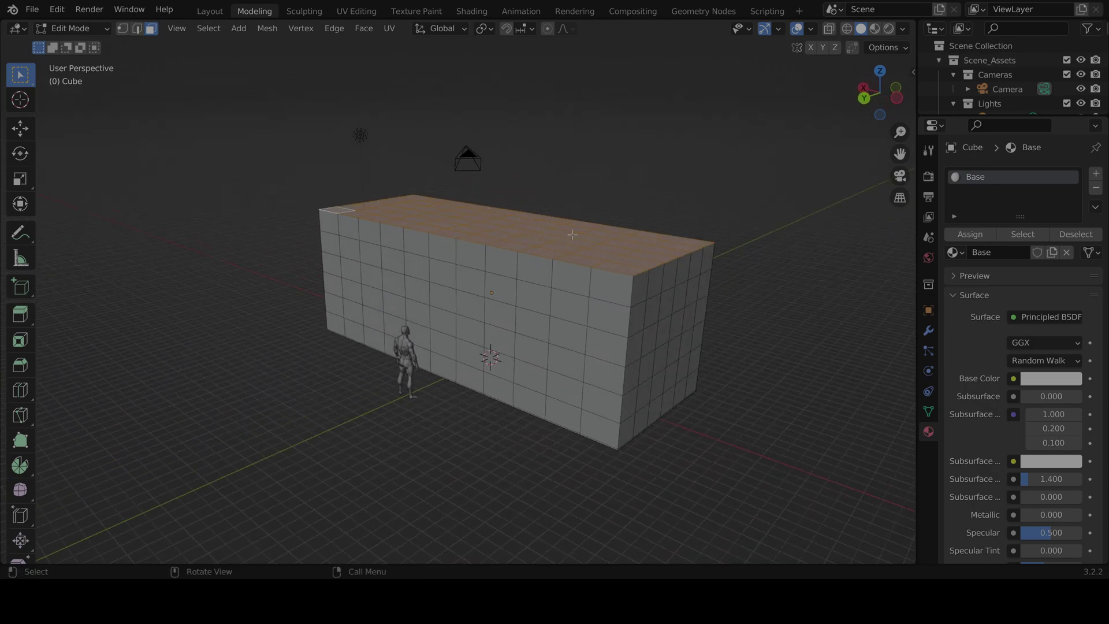
{"action": "scroll", "coordinate": [665, 247], "scroll_direction": "up", "scroll_amount": 4}
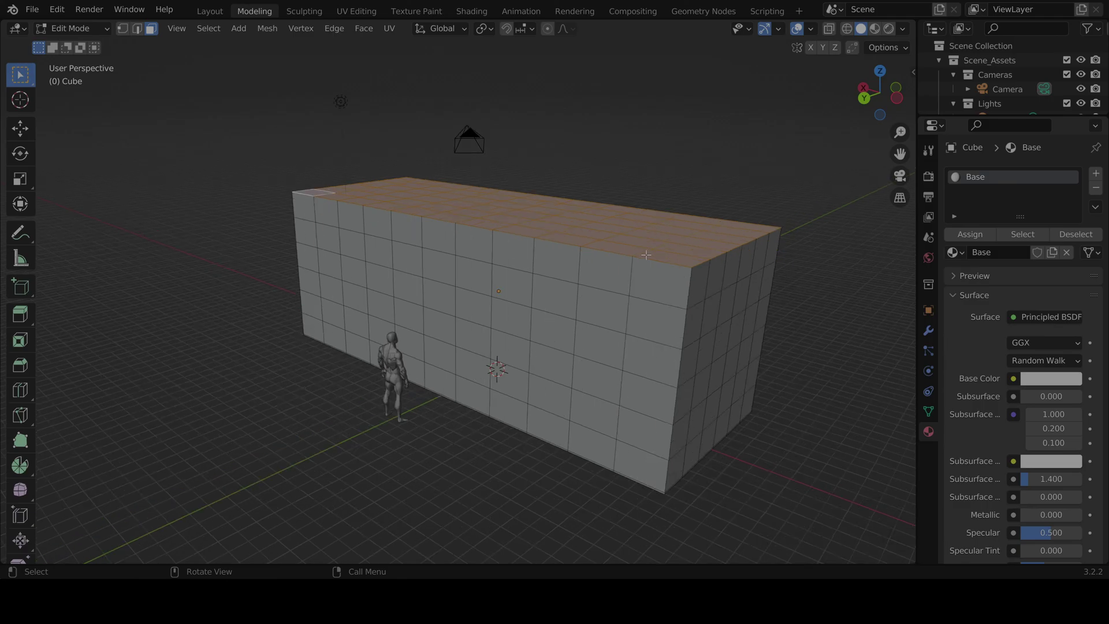
{"action": "scroll", "coordinate": [567, 239], "scroll_direction": "down", "scroll_amount": 3}
Step: Add a second material slot to the box, create a material named Roof in it, and assign it to the selected top faces
{"action": "left_click_drag", "start_coordinate": [1021, 118], "coordinate": [1035, 198]}
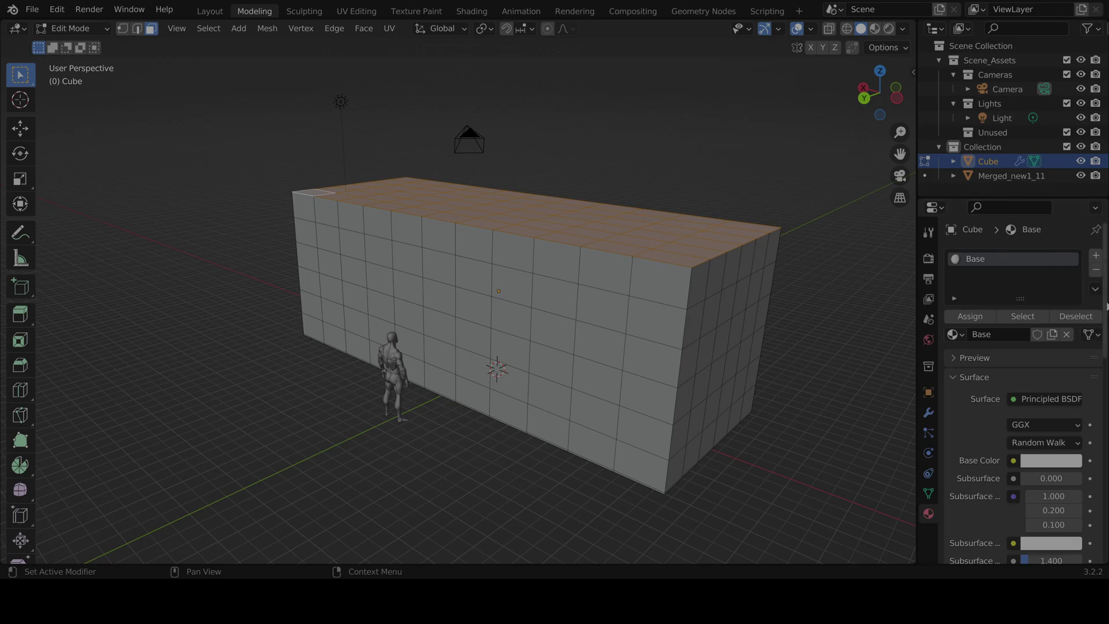
{"action": "middle_click_drag", "start_coordinate": [724, 269], "coordinate": [624, 289]}
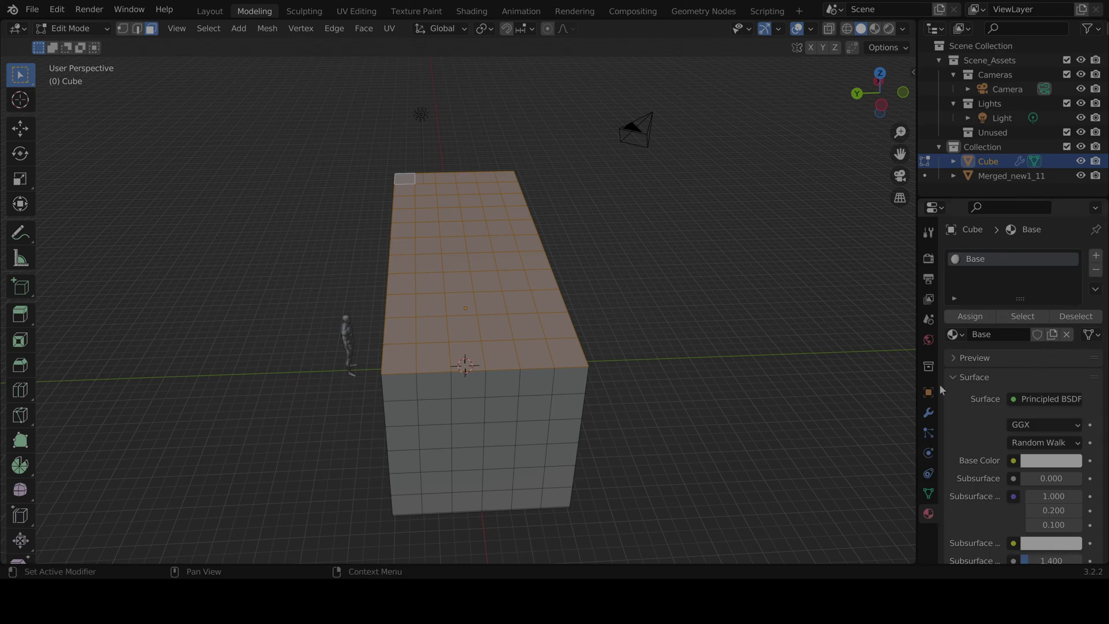
{"action": "left_click", "coordinate": [1096, 256]}
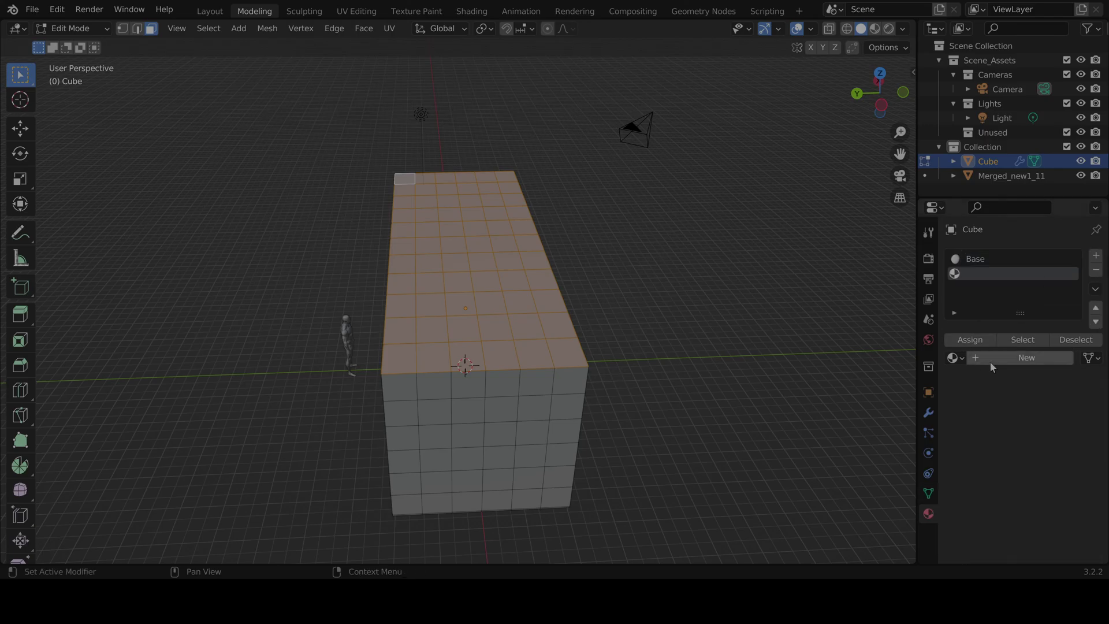
{"action": "left_click", "coordinate": [1015, 357]}
{"action": "double_click", "coordinate": [1013, 358]}
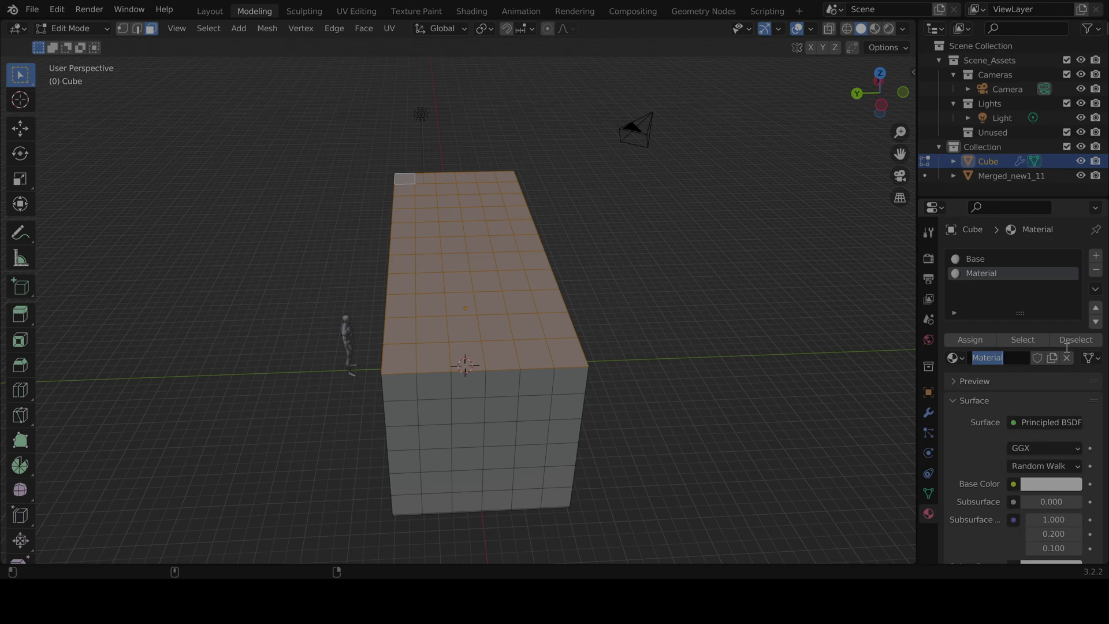
{"action": "type", "text": "Roof"}
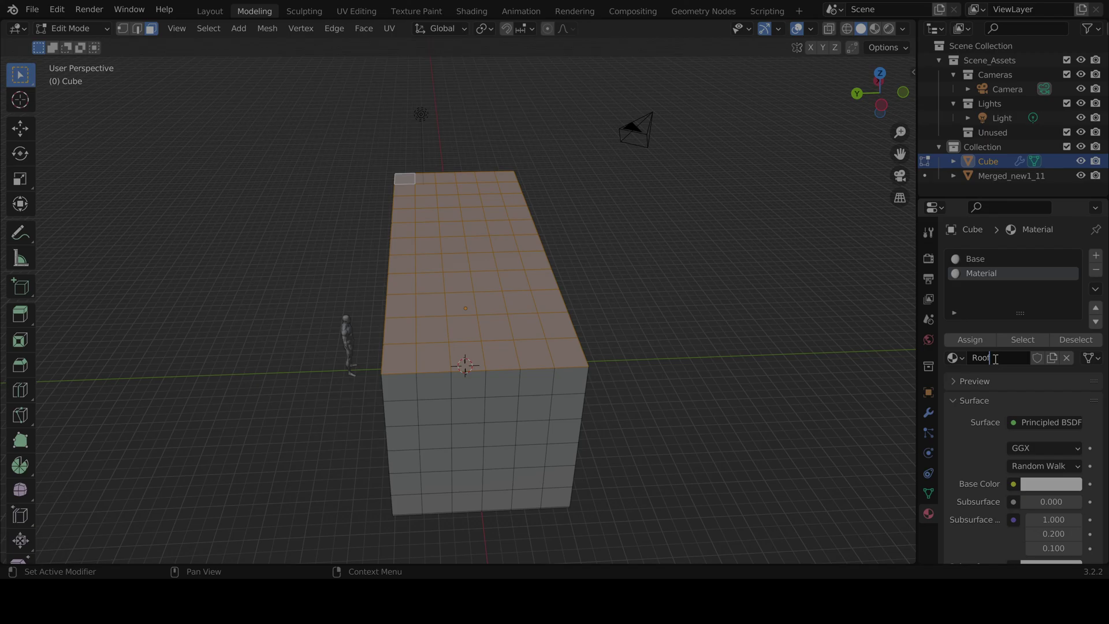
{"action": "key", "text": "Return"}
{"action": "left_click", "coordinate": [971, 341]}
{"action": "left_click", "coordinate": [654, 285]}
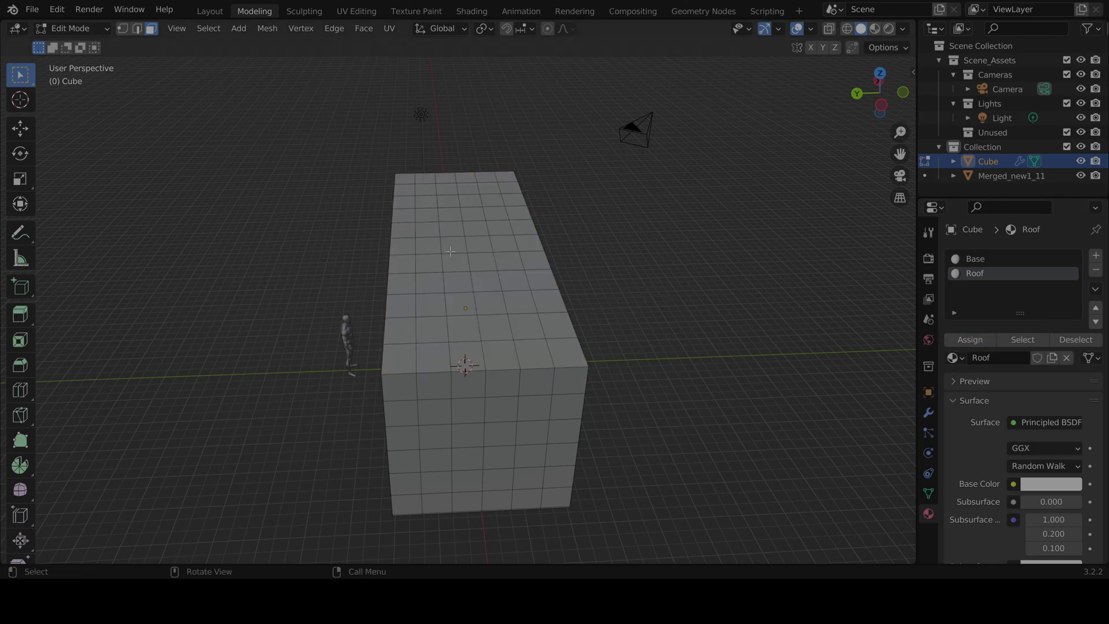
Step: Show the box in Material Preview shading with its roof in view
{"action": "middle_click_drag", "start_coordinate": [450, 251], "coordinate": [572, 260]}
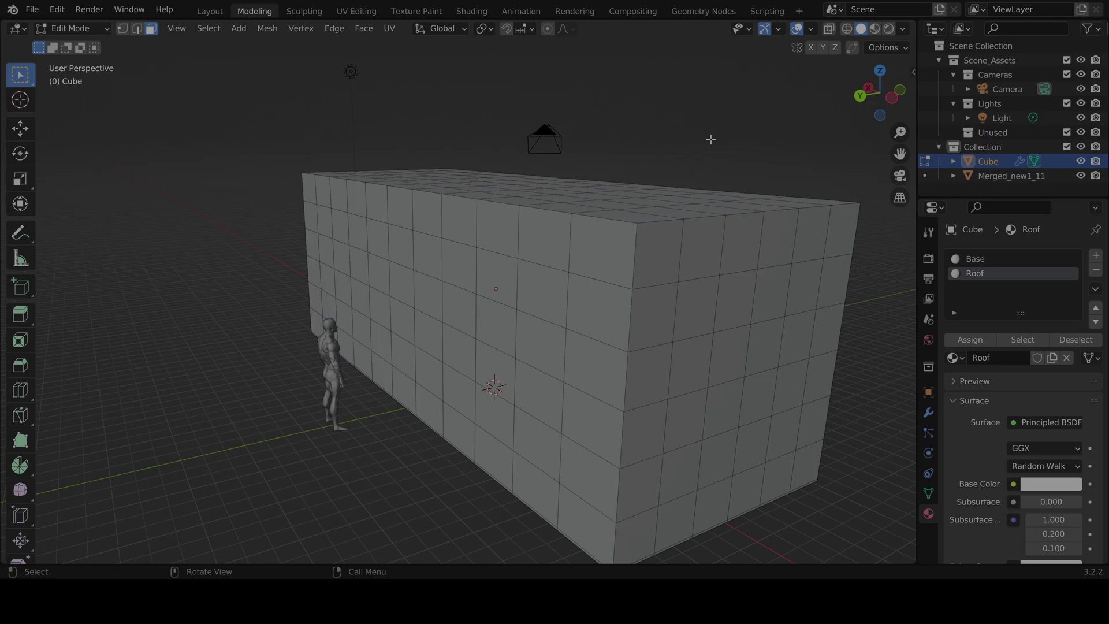
{"action": "left_click", "coordinate": [877, 30]}
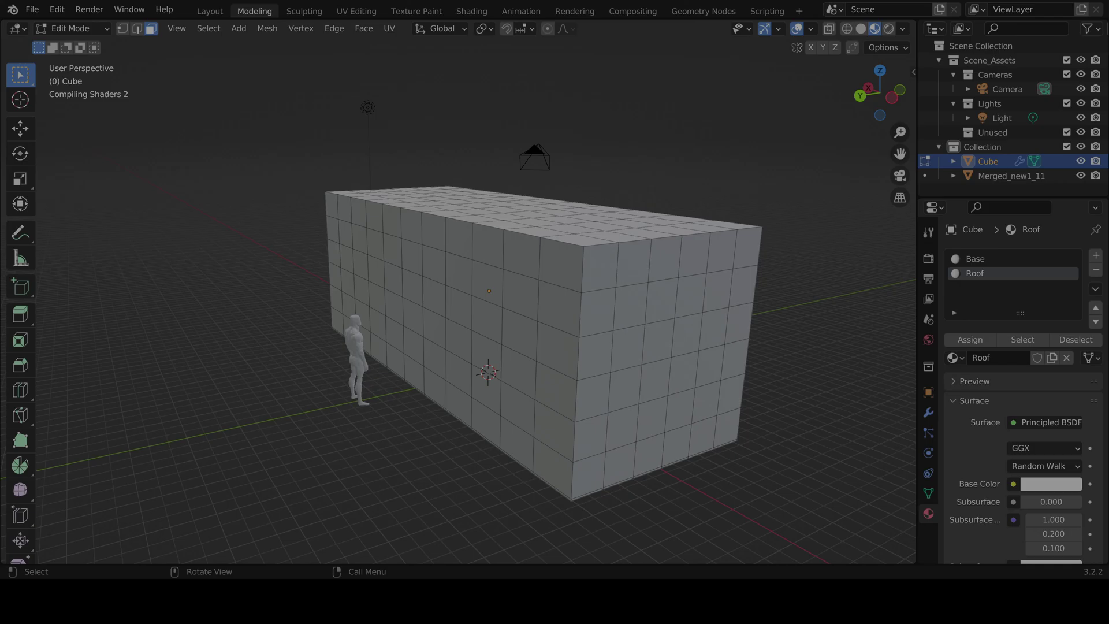
{"action": "scroll", "coordinate": [458, 305], "scroll_direction": "down", "scroll_amount": 1}
{"action": "middle_click_drag", "start_coordinate": [724, 295], "coordinate": [668, 332]}
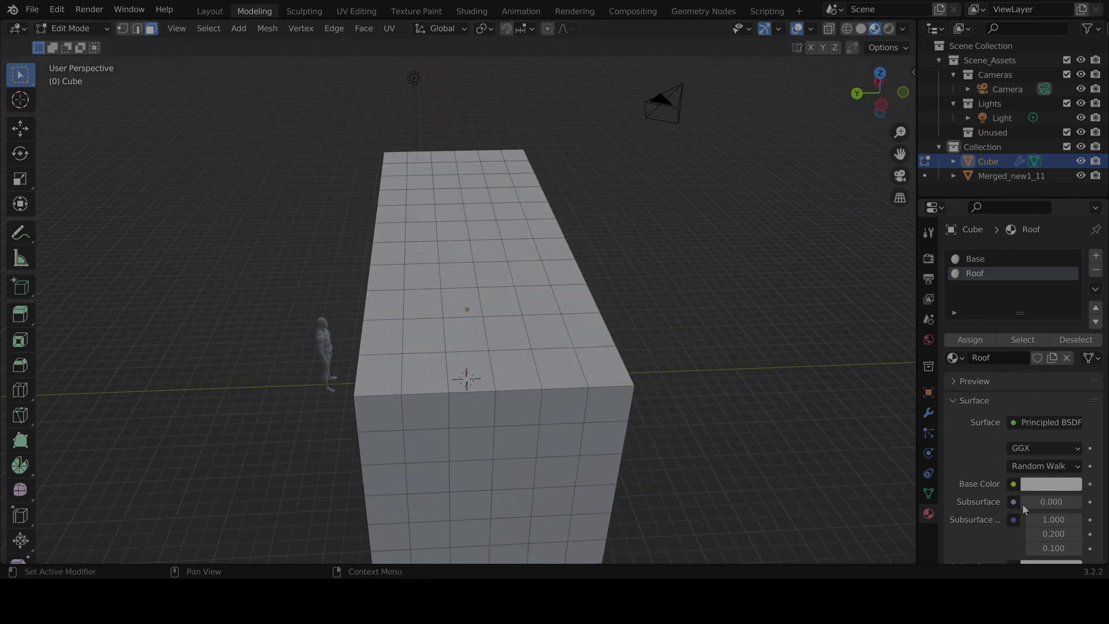
Step: Widen the properties area so the Roof material's full setting names are readable
{"action": "left_click", "coordinate": [1045, 485]}
{"action": "scroll", "coordinate": [990, 483], "scroll_direction": "down", "scroll_amount": 4}
{"action": "scroll", "coordinate": [1024, 420], "scroll_direction": "down", "scroll_amount": 2}
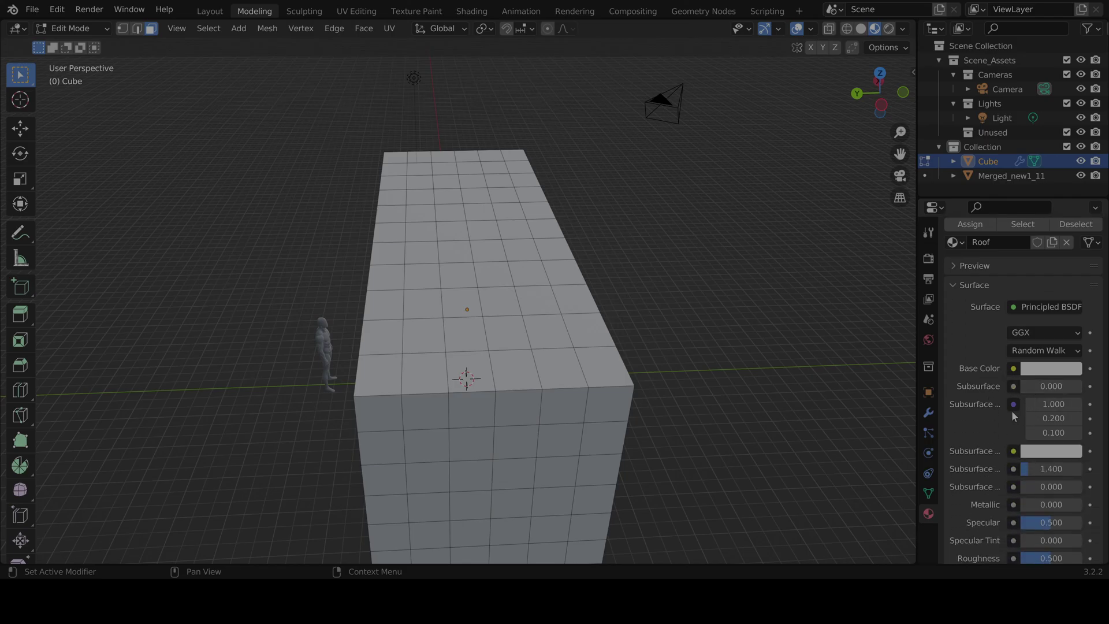
{"action": "left_click_drag", "start_coordinate": [915, 333], "coordinate": [801, 333]}
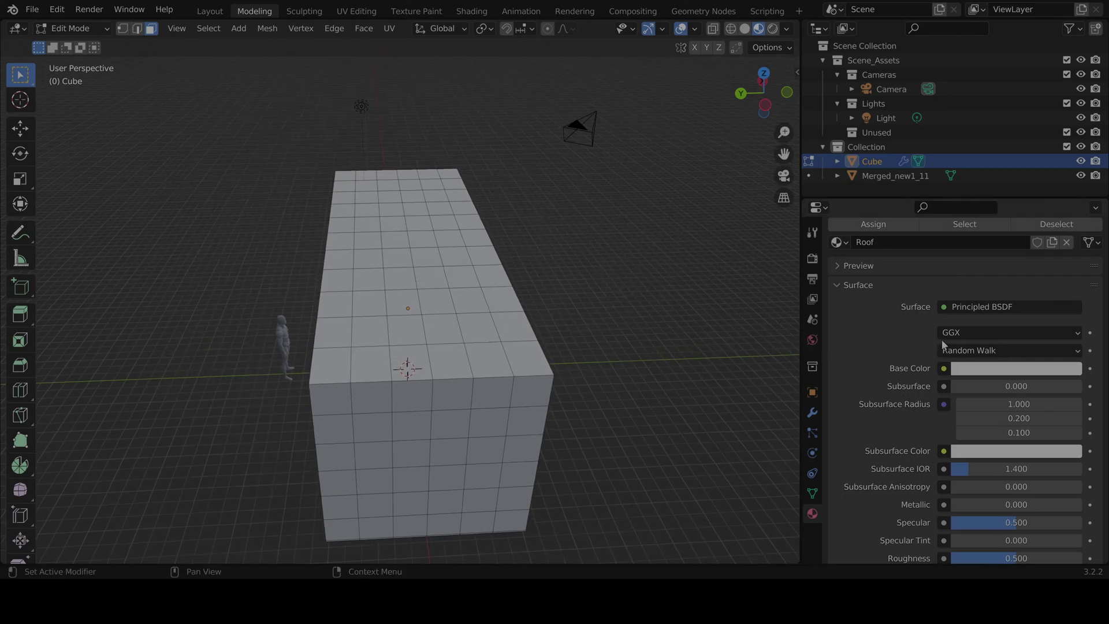
{"action": "scroll", "coordinate": [1016, 363], "scroll_direction": "up", "scroll_amount": 6}
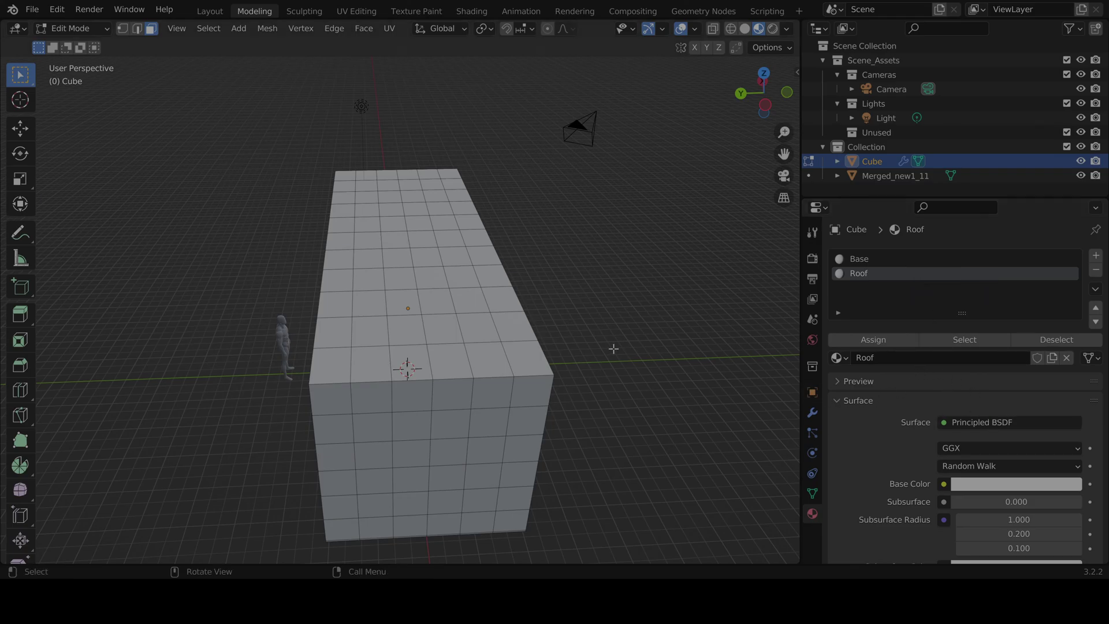
{"action": "scroll", "coordinate": [659, 367], "scroll_direction": "up", "scroll_amount": 6}
{"action": "scroll", "coordinate": [628, 350], "scroll_direction": "down", "scroll_amount": 6}
Step: Darken the Roof material's base color to black and view the roof against the lighter walls
{"action": "middle_click_drag", "start_coordinate": [623, 344], "coordinate": [633, 328]}
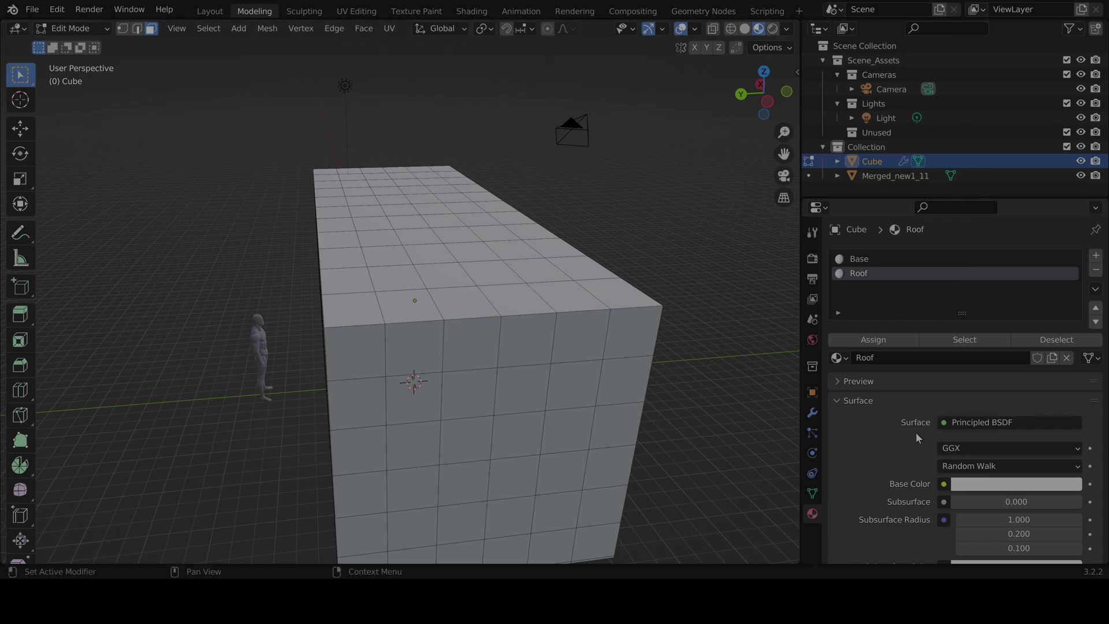
{"action": "scroll", "coordinate": [923, 422], "scroll_direction": "down", "scroll_amount": 2}
{"action": "scroll", "coordinate": [924, 422], "scroll_direction": "up", "scroll_amount": 2}
{"action": "scroll", "coordinate": [1004, 467], "scroll_direction": "down", "scroll_amount": 3}
{"action": "scroll", "coordinate": [1004, 467], "scroll_direction": "down", "scroll_amount": 4}
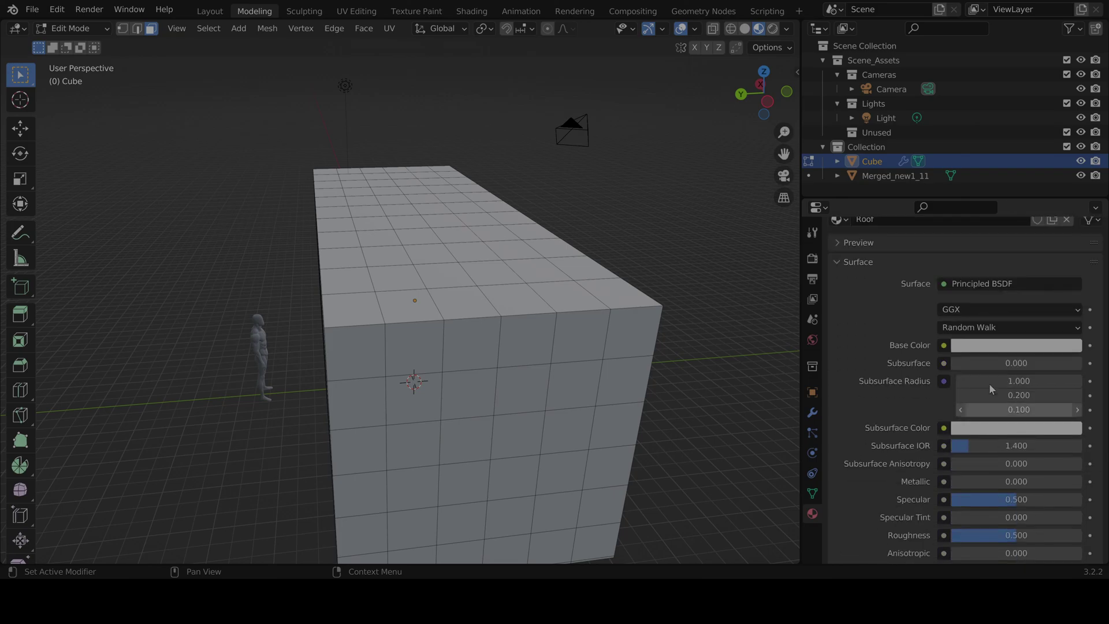
{"action": "left_click", "coordinate": [992, 346]}
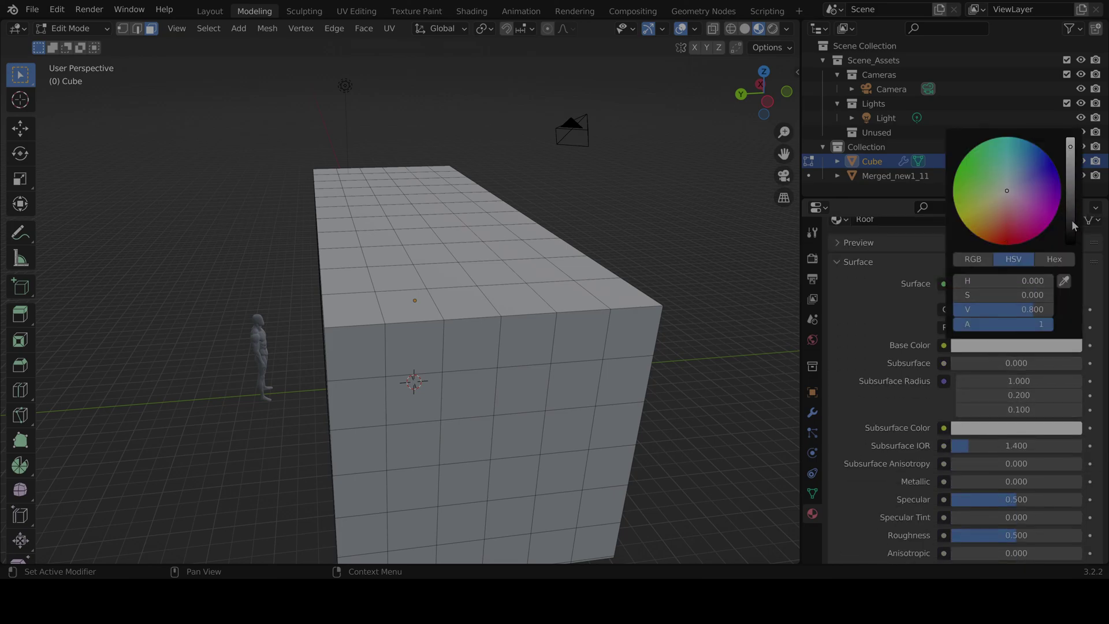
{"action": "left_click_drag", "start_coordinate": [1070, 225], "coordinate": [1070, 246]}
{"action": "middle_click_drag", "start_coordinate": [560, 273], "coordinate": [511, 301]}
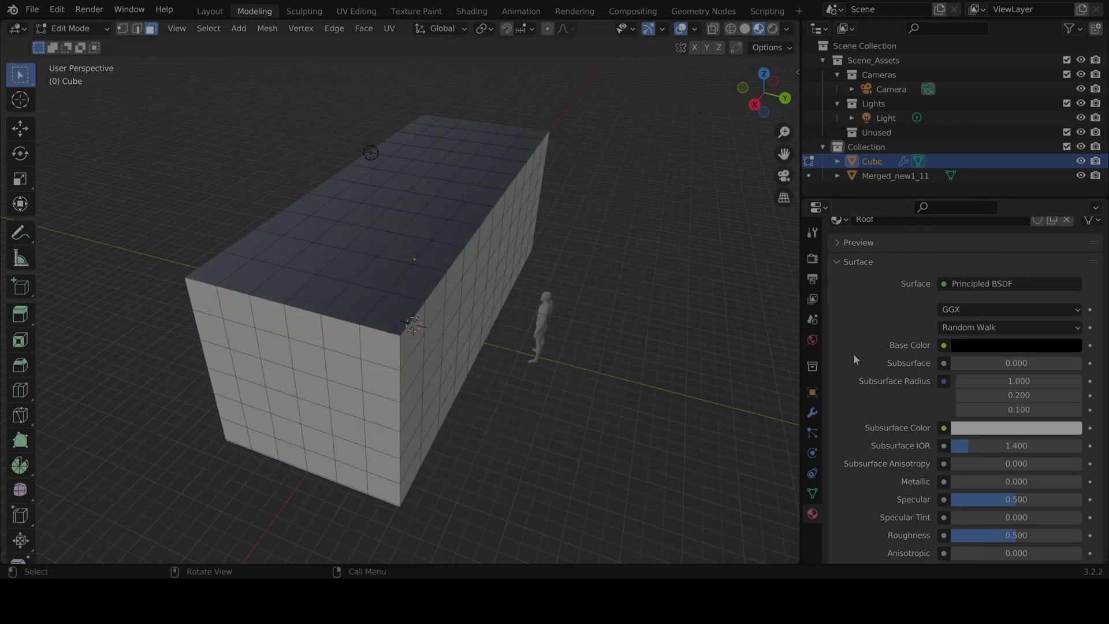
Step: Set the Roof material's Metallic value to 10 and check the roof's look up close
{"action": "left_click", "coordinate": [998, 481]}
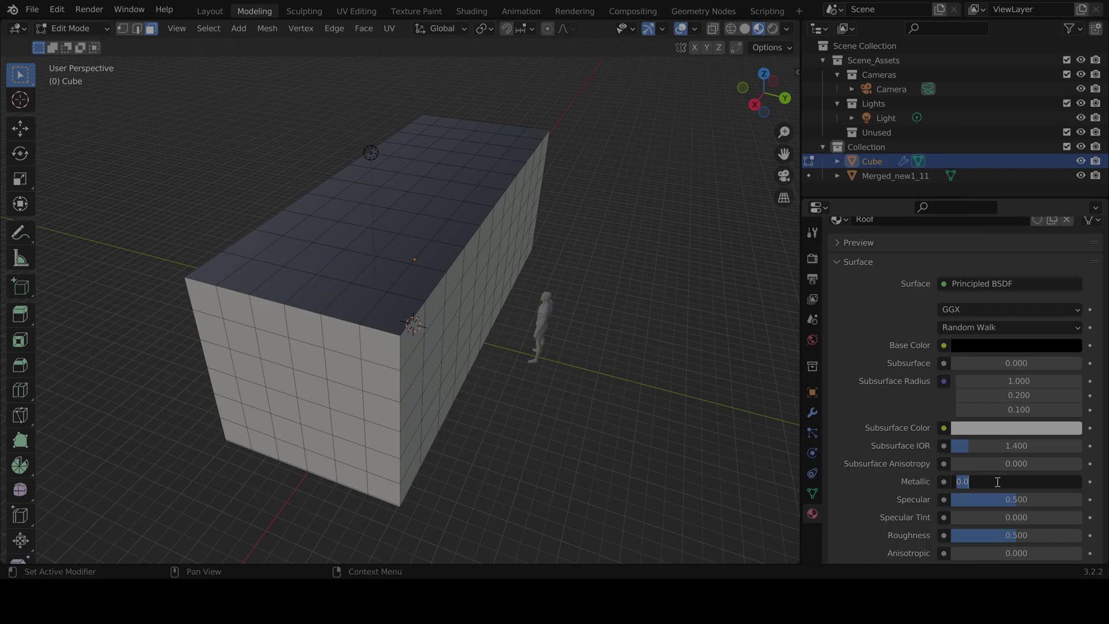
{"action": "type", "text": "10"}
{"action": "key", "text": "Return"}
{"action": "scroll", "coordinate": [522, 294], "scroll_direction": "up", "scroll_amount": 4}
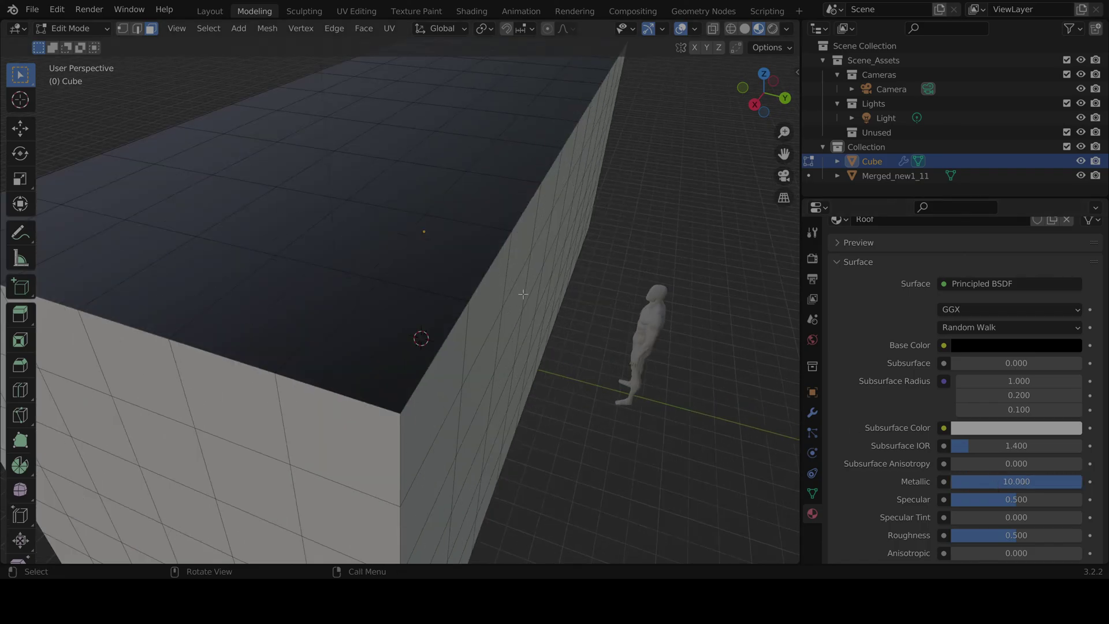
{"action": "scroll", "coordinate": [523, 294], "scroll_direction": "down", "scroll_amount": 5}
{"action": "middle_click_drag", "start_coordinate": [523, 294], "coordinate": [589, 384]}
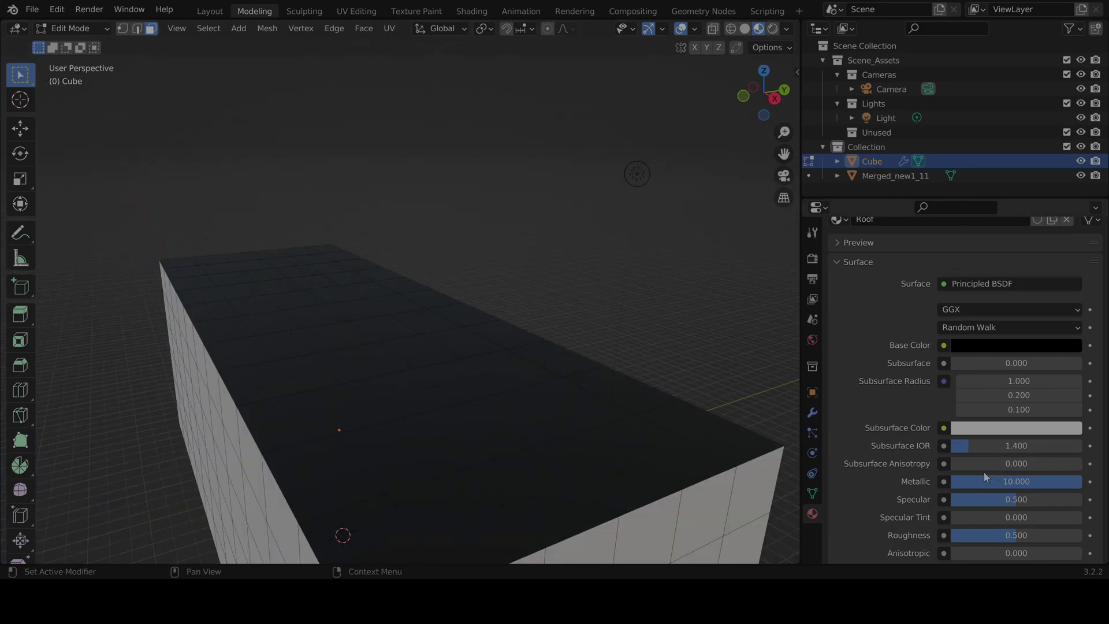
{"action": "scroll", "coordinate": [984, 471], "scroll_direction": "down", "scroll_amount": 3}
{"action": "scroll", "coordinate": [1022, 411], "scroll_direction": "down", "scroll_amount": 1}
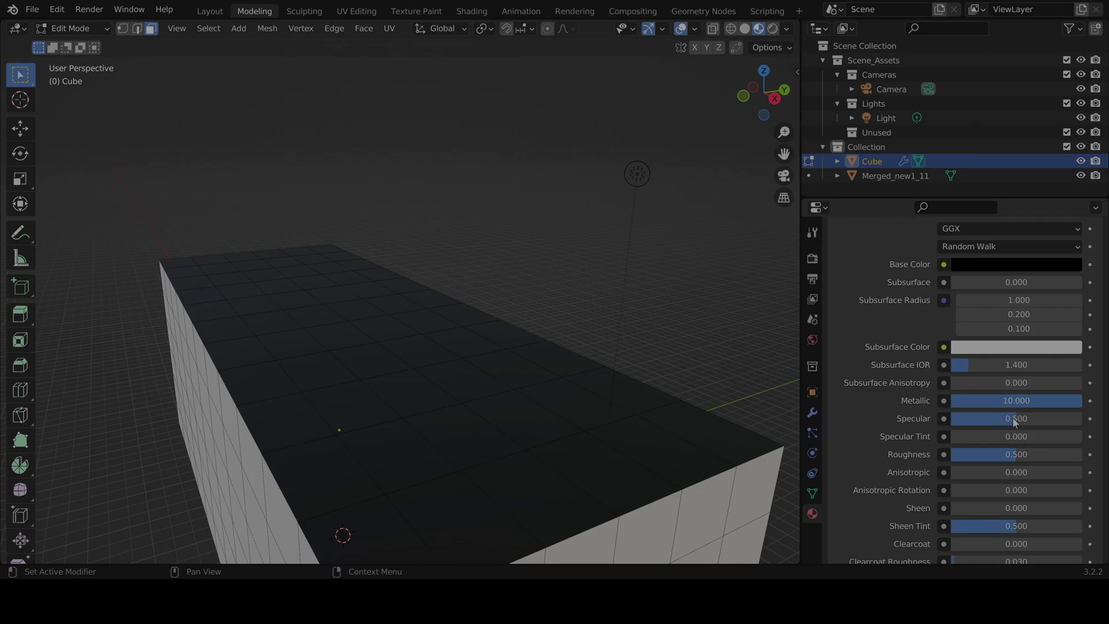
{"action": "scroll", "coordinate": [1028, 410], "scroll_direction": "up", "scroll_amount": 3}
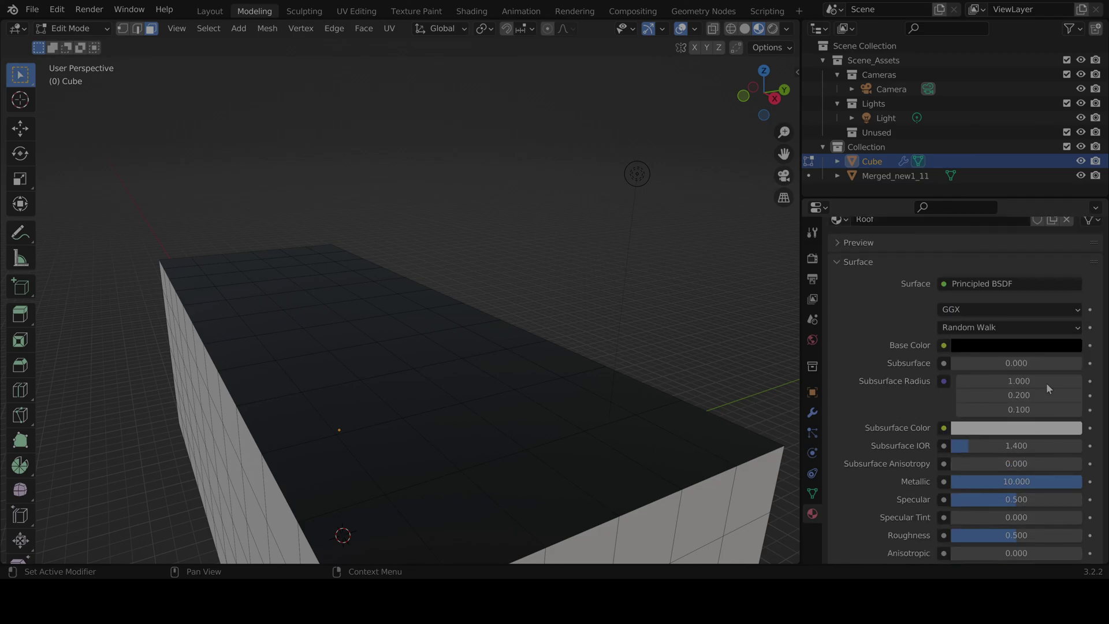
Step: Add a third material slot to the box and create a material named Glass_Windows in it
{"action": "scroll", "coordinate": [1049, 387], "scroll_direction": "up", "scroll_amount": 5}
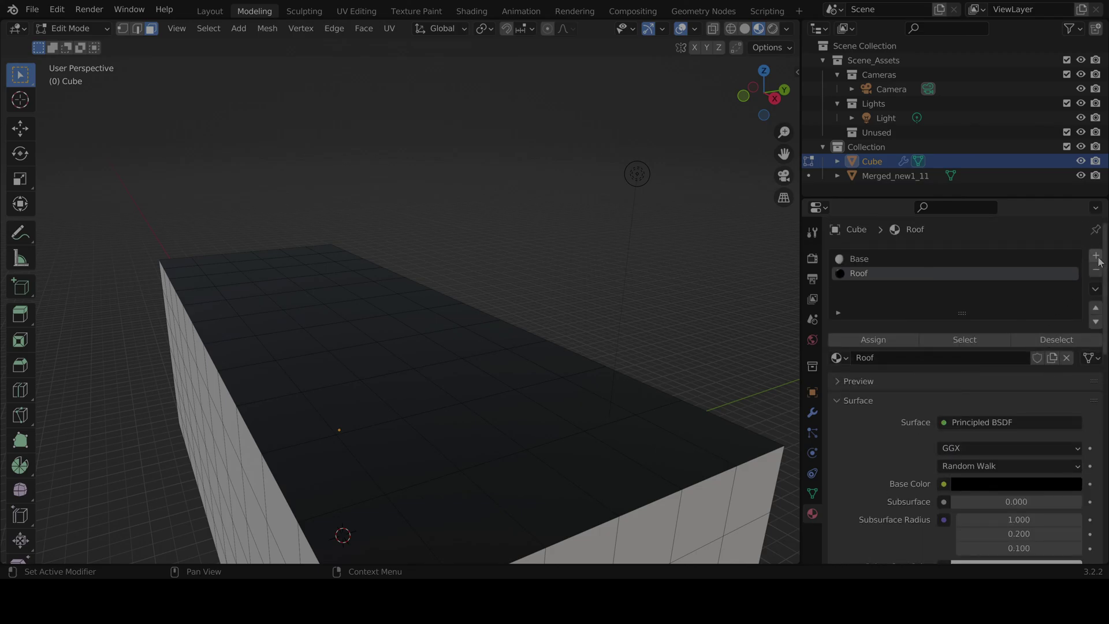
{"action": "left_click", "coordinate": [1096, 257]}
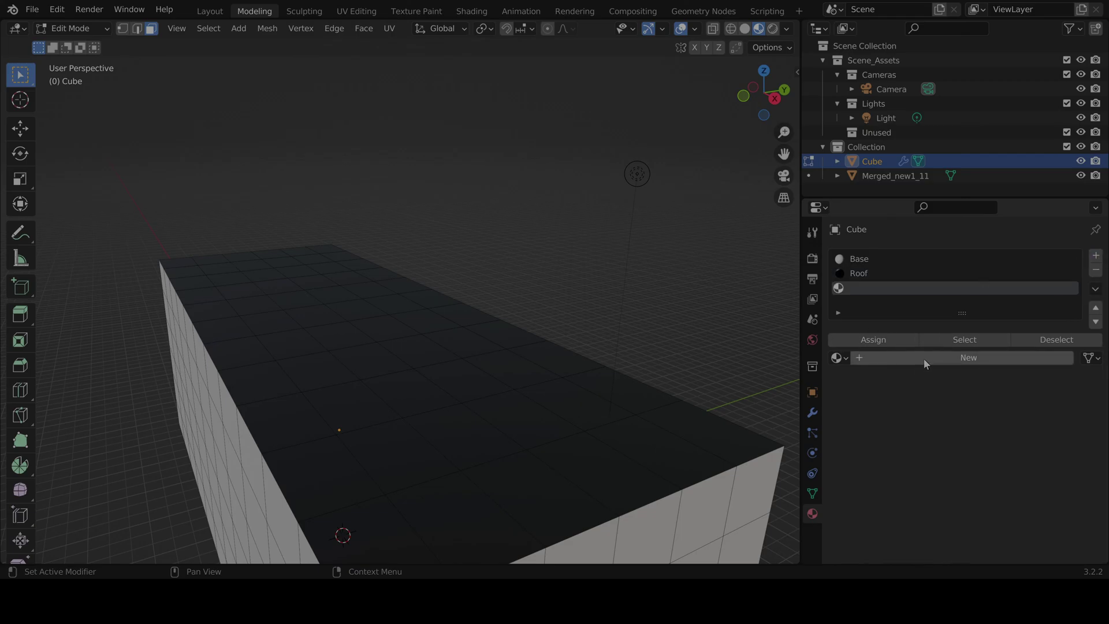
{"action": "left_click", "coordinate": [956, 357]}
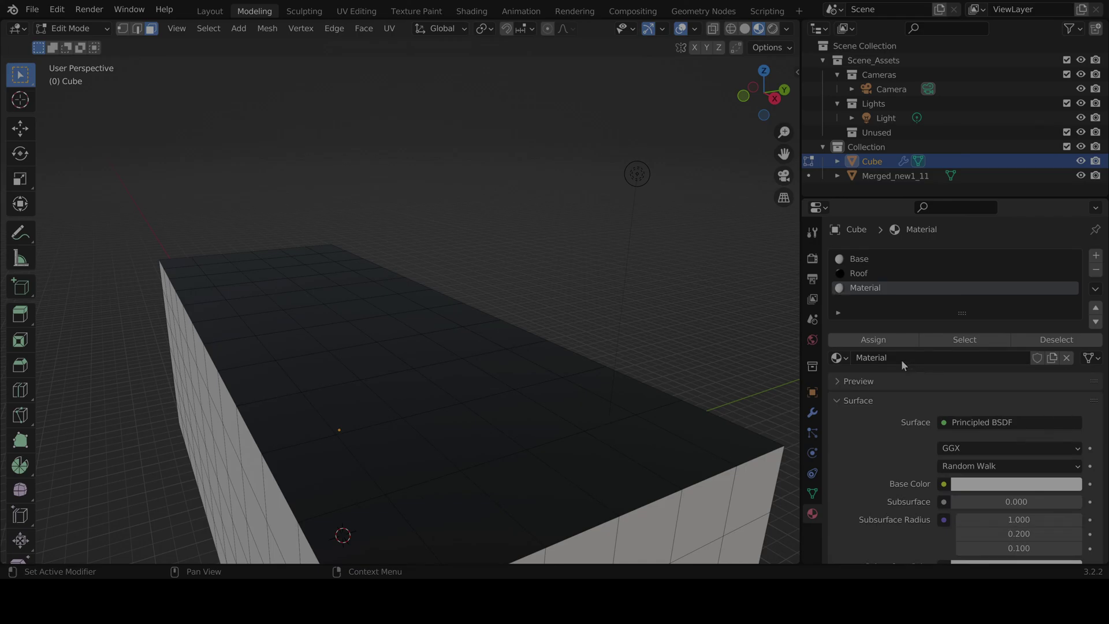
{"action": "left_click", "coordinate": [900, 360]}
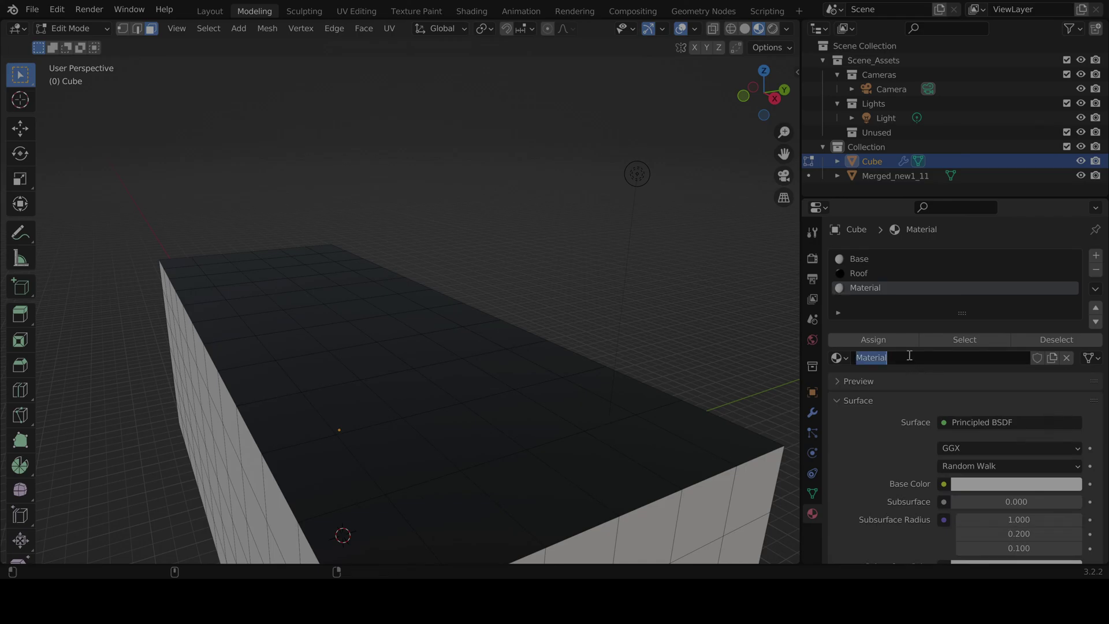
{"action": "type", "text": "Glass_Wi"}
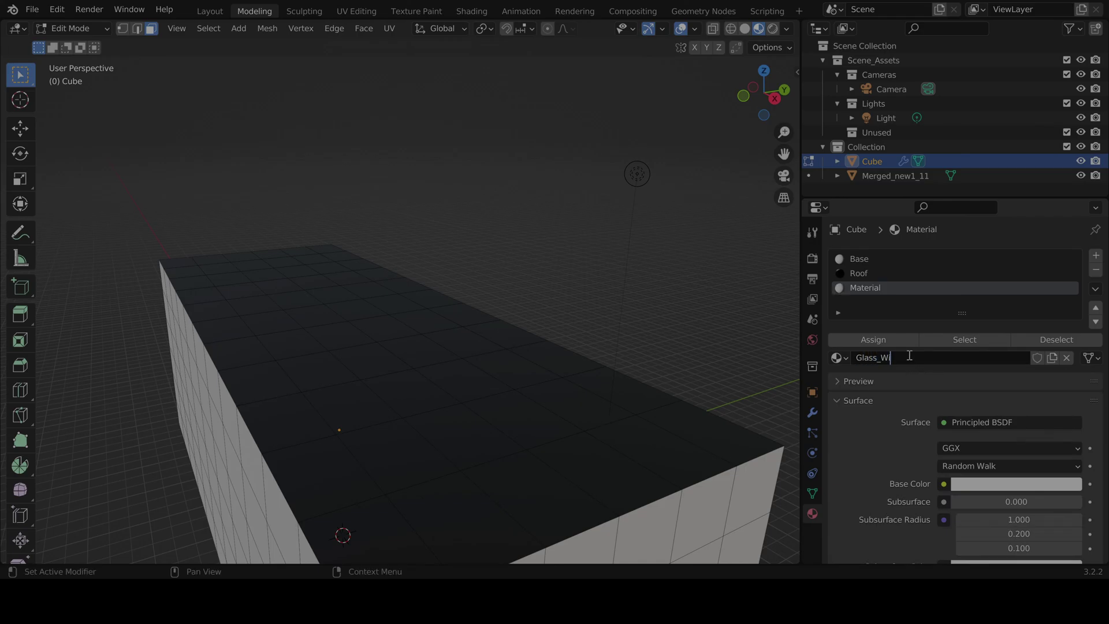
{"action": "type", "text": "ndows"}
{"action": "key", "text": "Return"}
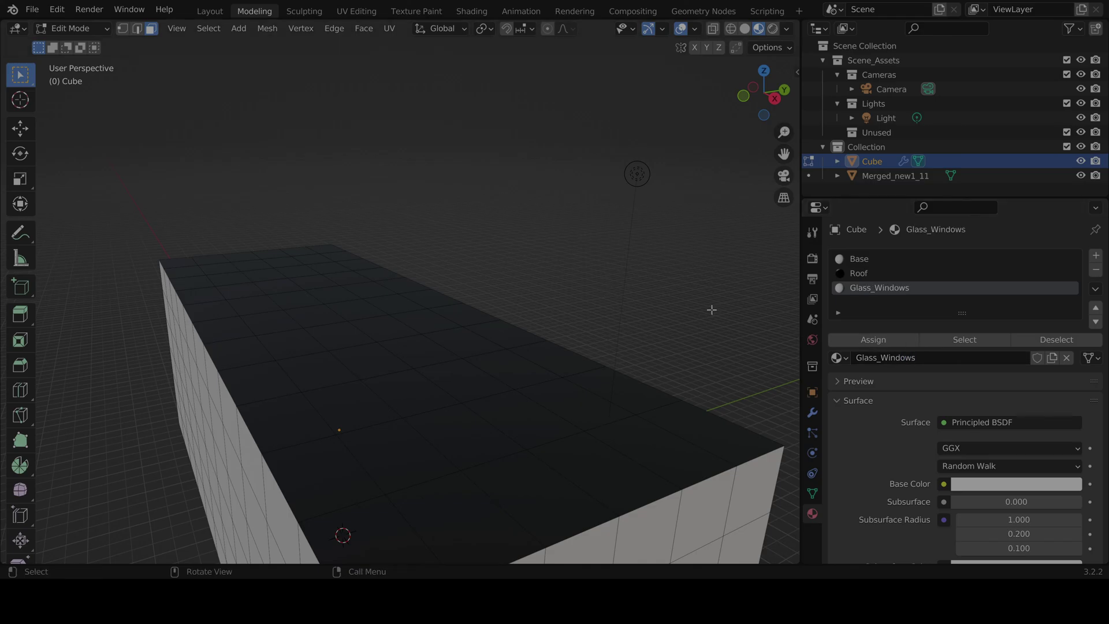
Step: Set the Glass_Windows material's Transmission to 1, with the long side wall and human figure in view
{"action": "scroll", "coordinate": [631, 335], "scroll_direction": "down", "scroll_amount": 2}
{"action": "middle_click_drag", "start_coordinate": [632, 335], "coordinate": [409, 374]}
{"action": "scroll", "coordinate": [1008, 425], "scroll_direction": "down", "scroll_amount": 4}
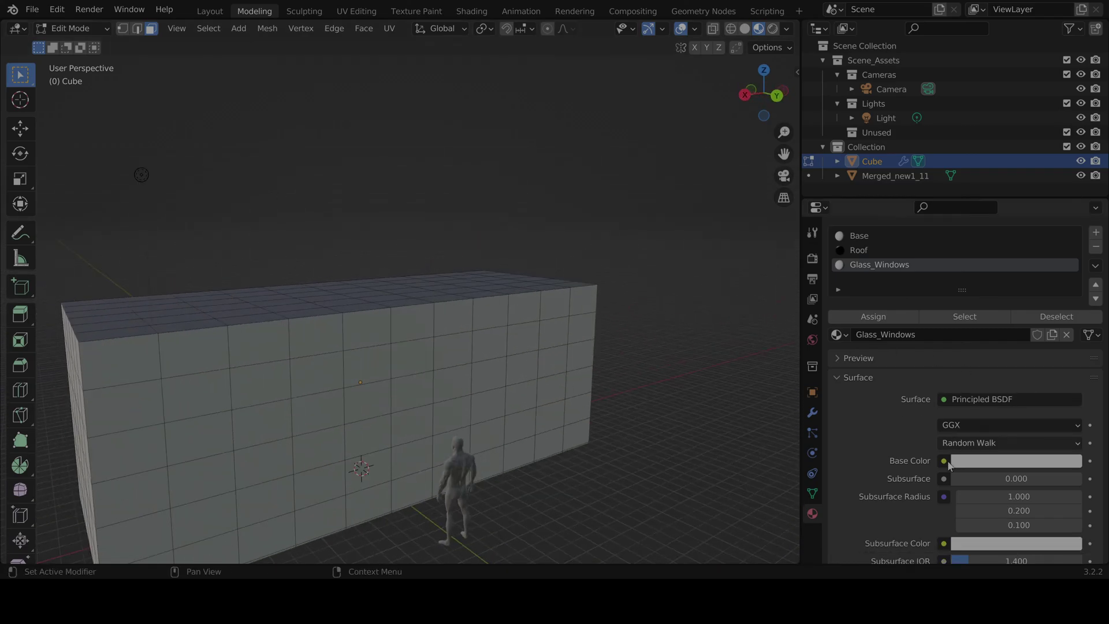
{"action": "scroll", "coordinate": [959, 466], "scroll_direction": "down", "scroll_amount": 5}
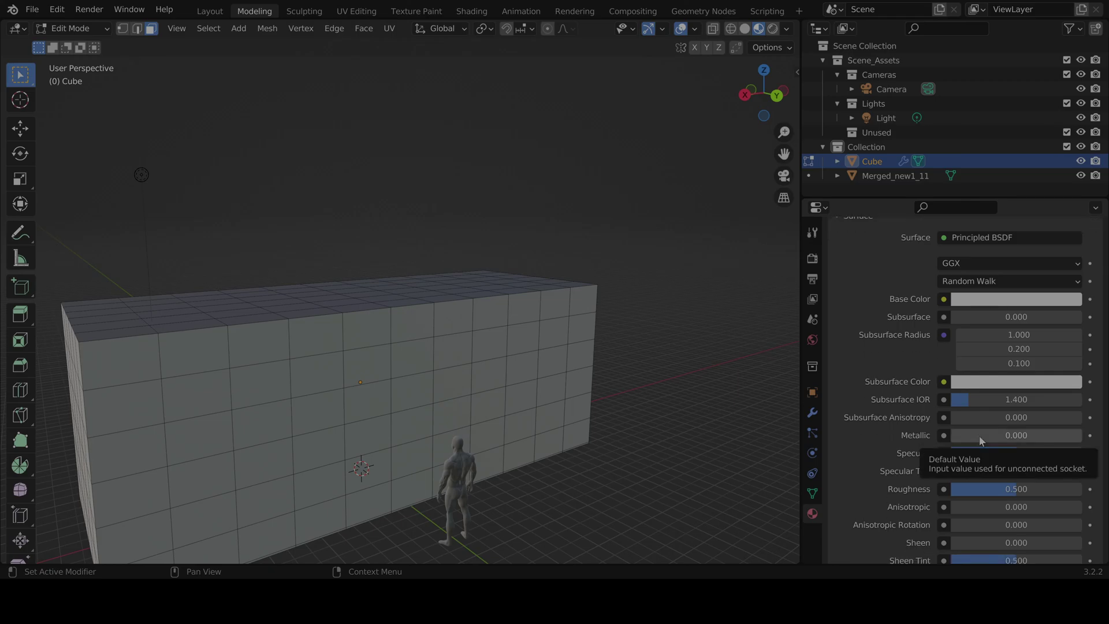
{"action": "scroll", "coordinate": [979, 435], "scroll_direction": "down", "scroll_amount": 5}
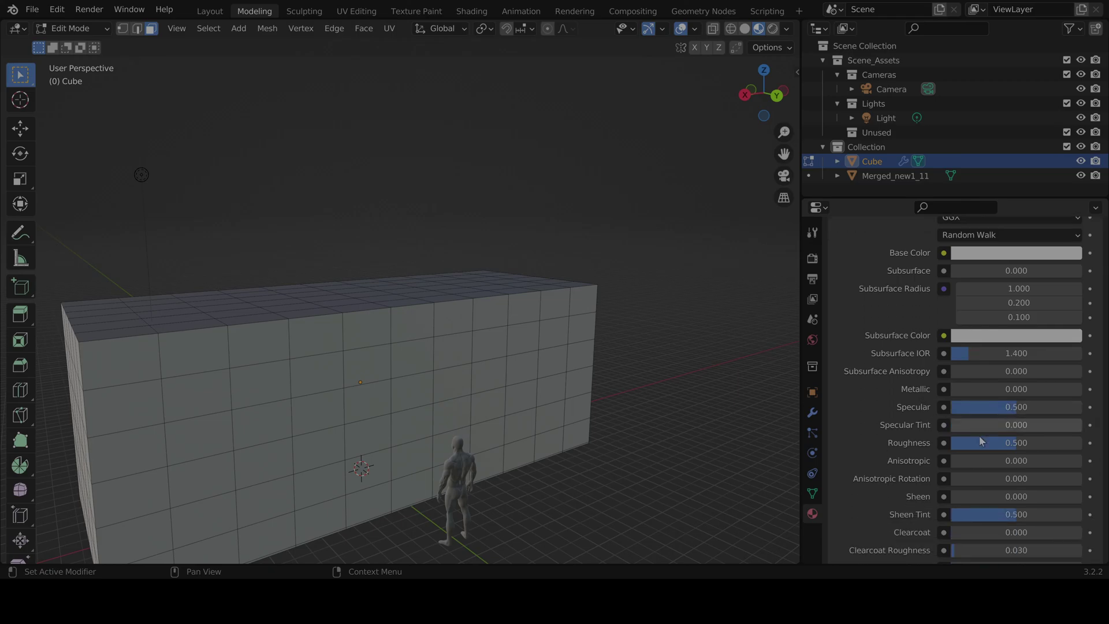
{"action": "scroll", "coordinate": [994, 475], "scroll_direction": "down", "scroll_amount": 4}
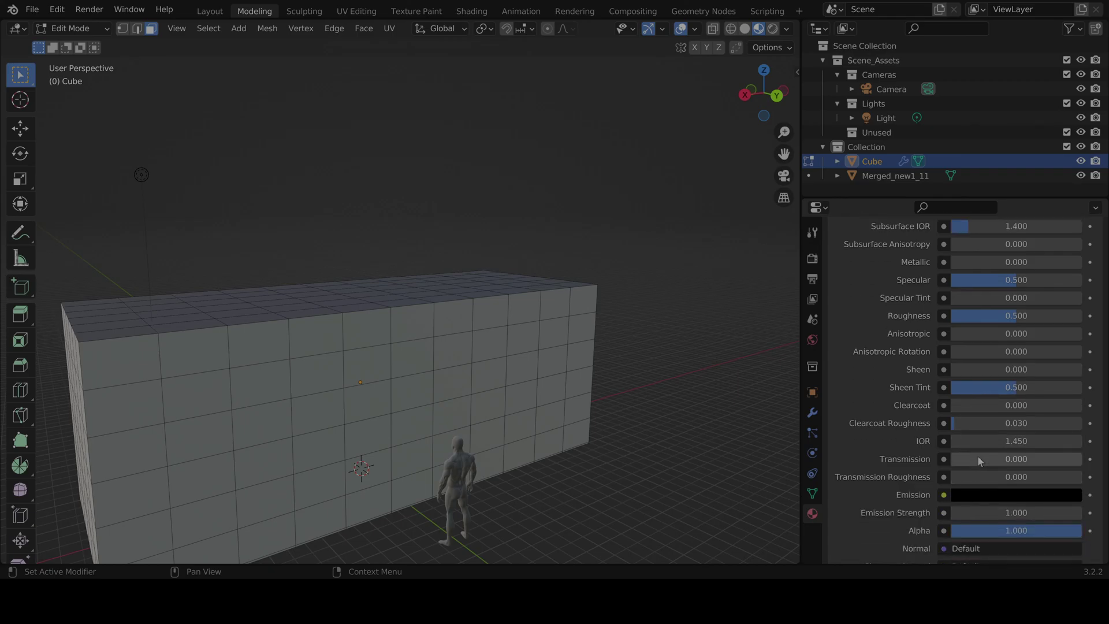
{"action": "double_click", "coordinate": [977, 457]}
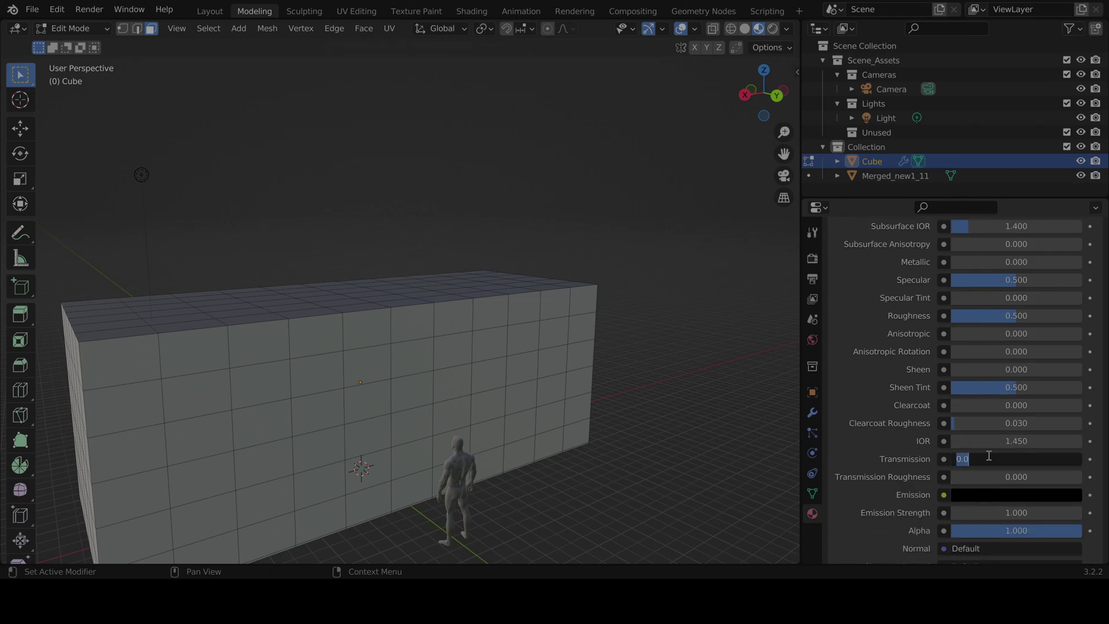
{"action": "type", "text": "1"}
{"action": "key", "text": "Return"}
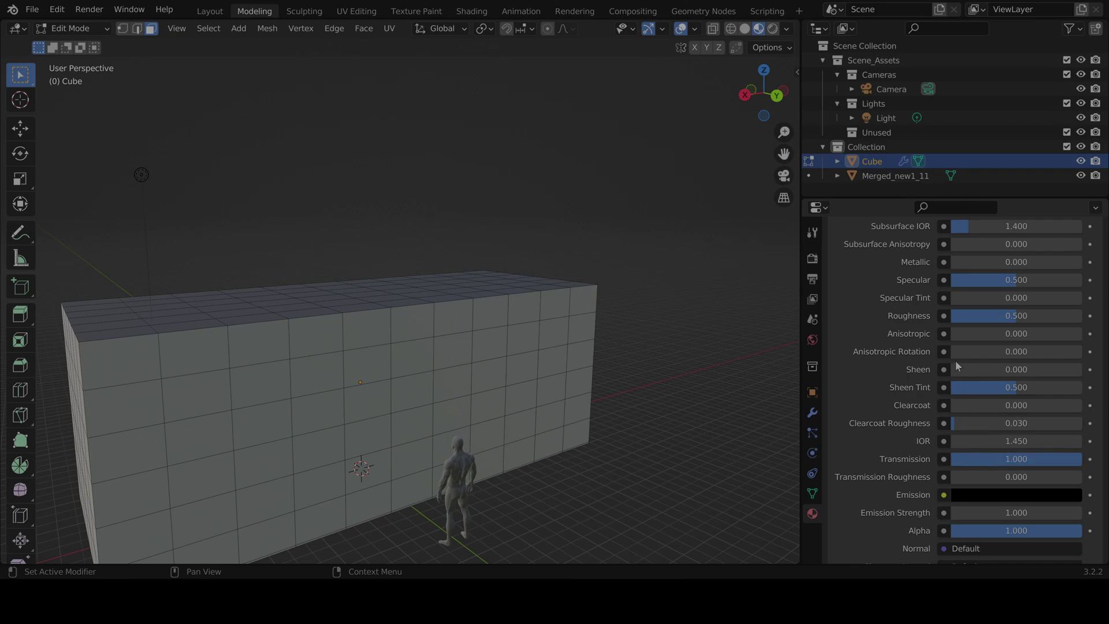
Step: Set the Glass_Windows material's Roughness to 0
{"action": "double_click", "coordinate": [990, 318]}
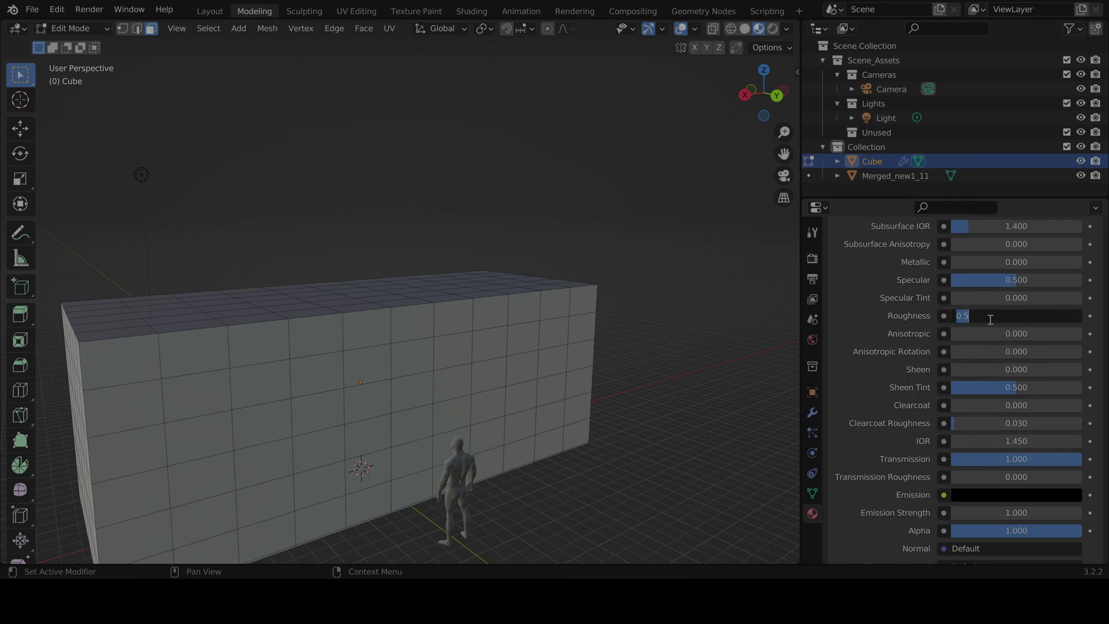
{"action": "type", "text": "0"}
{"action": "key", "text": "Return"}
{"action": "scroll", "coordinate": [989, 317], "scroll_direction": "up", "scroll_amount": 2}
{"action": "scroll", "coordinate": [989, 330], "scroll_direction": "up", "scroll_amount": 3}
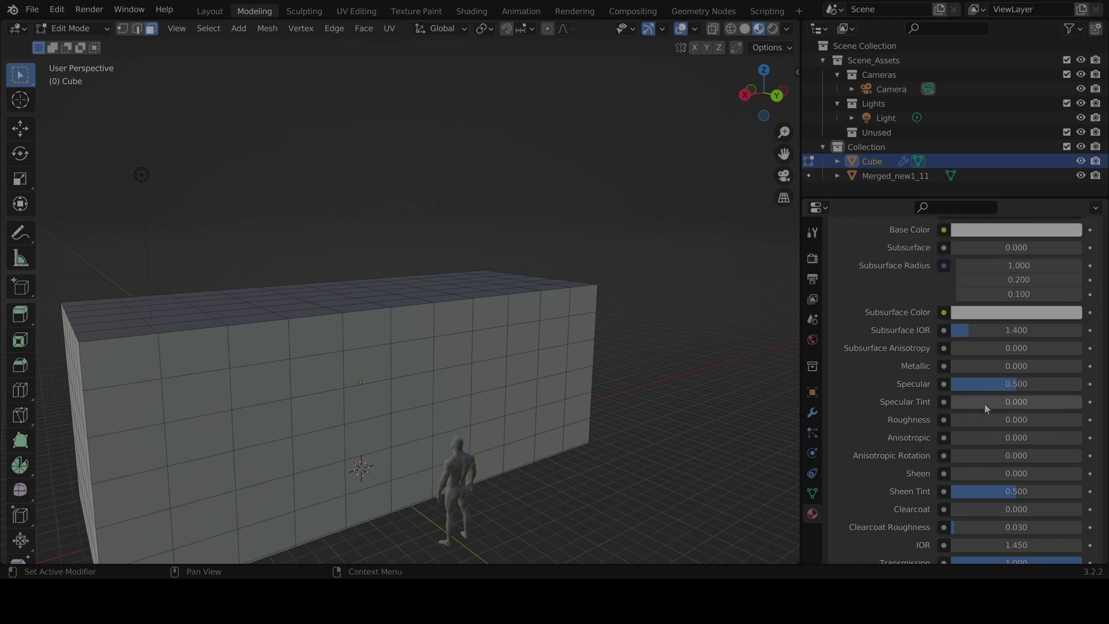
{"action": "left_click", "coordinate": [1015, 349]}
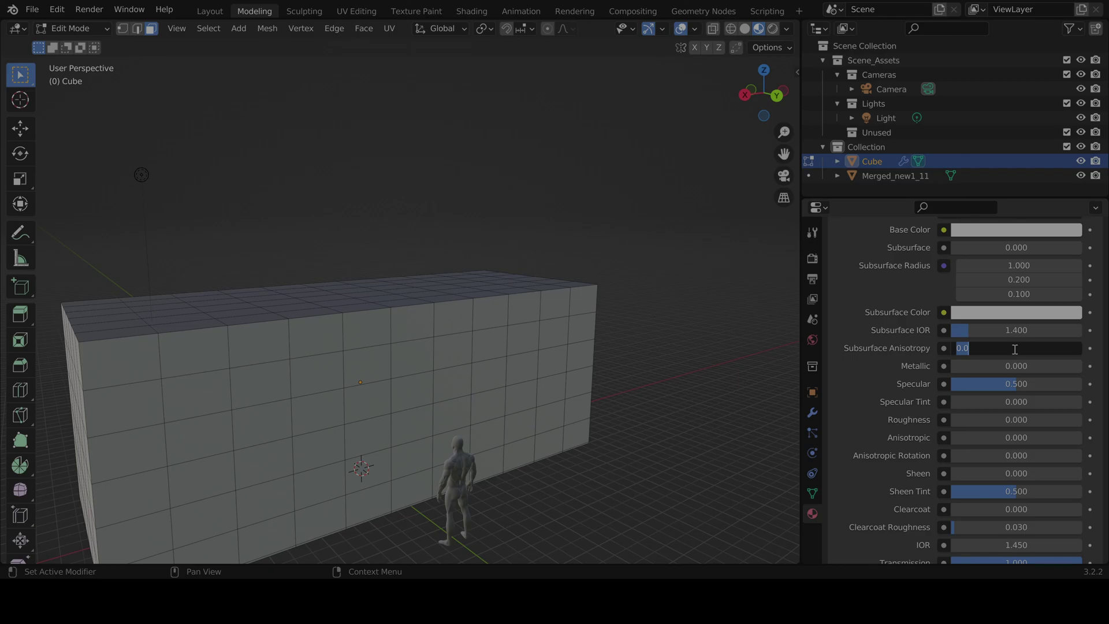
{"action": "key", "text": "Return"}
{"action": "scroll", "coordinate": [1050, 351], "scroll_direction": "up", "scroll_amount": 6}
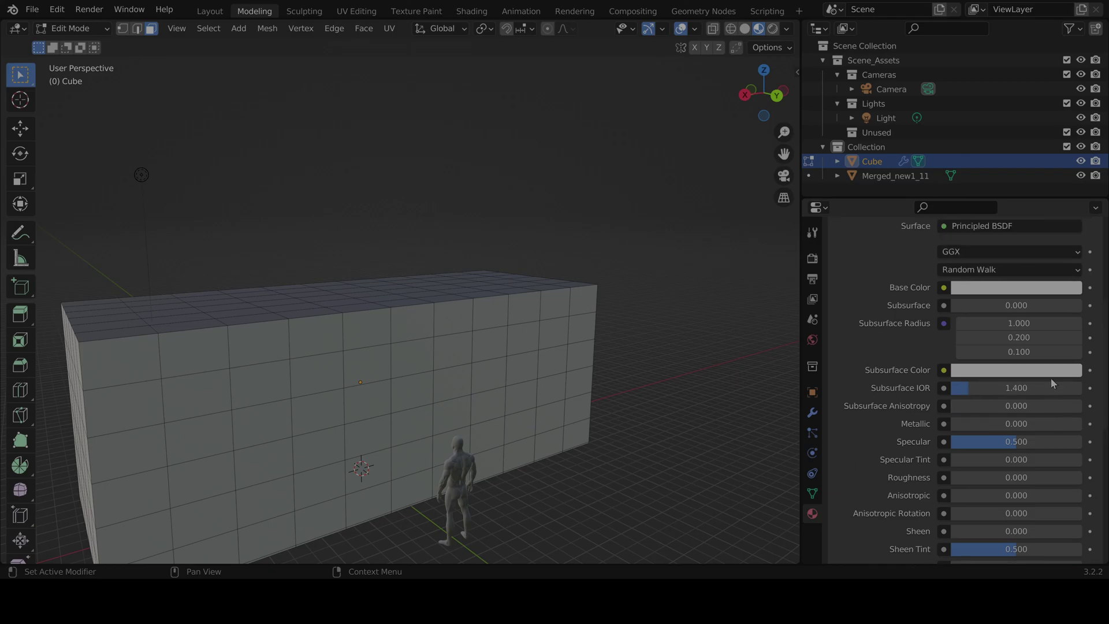
Step: Assign the Glass_Windows material to two vertically stacked faces of the long wall beside the human figure's head
{"action": "middle_click_drag", "start_coordinate": [480, 376], "coordinate": [518, 376]}
{"action": "scroll", "coordinate": [520, 390], "scroll_direction": "up", "scroll_amount": 4}
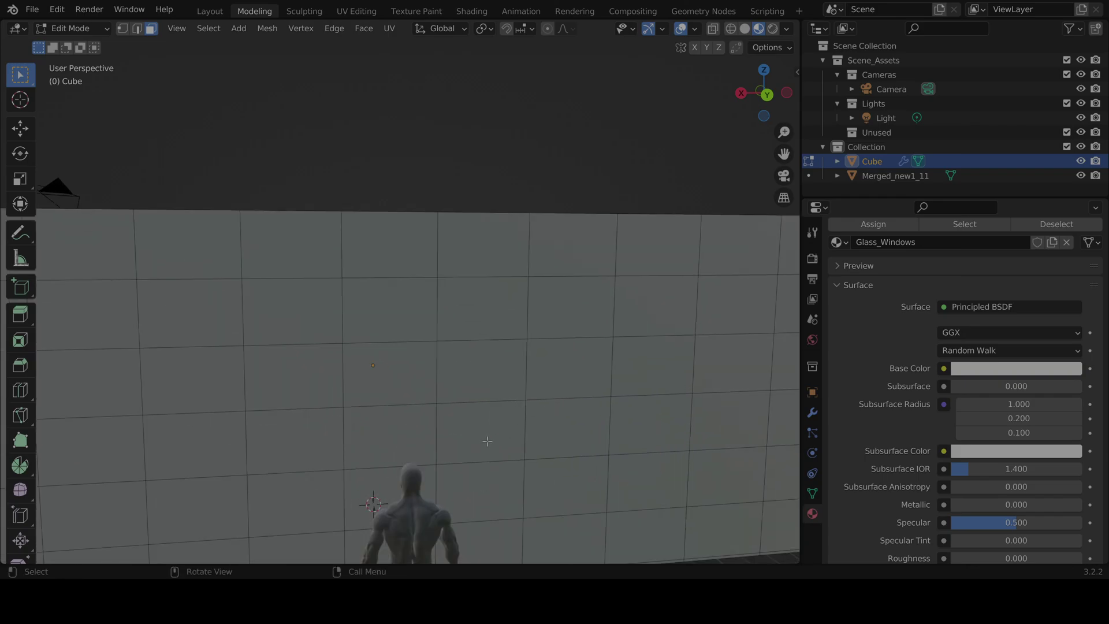
{"action": "left_click_drag", "start_coordinate": [487, 440], "coordinate": [479, 365]}
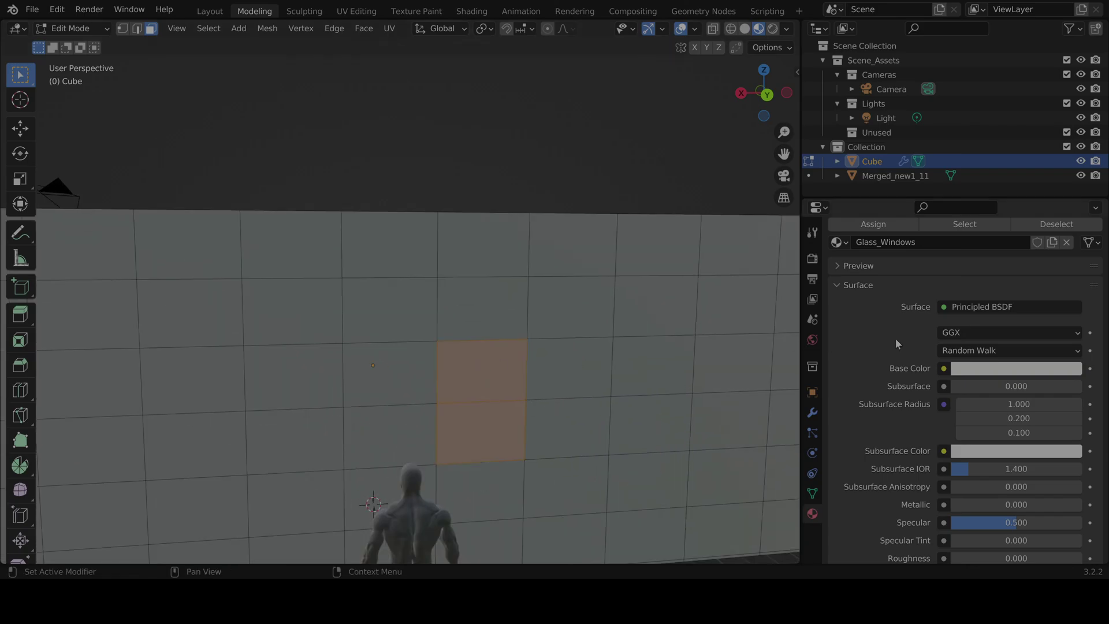
{"action": "scroll", "coordinate": [1013, 335], "scroll_direction": "up", "scroll_amount": 5}
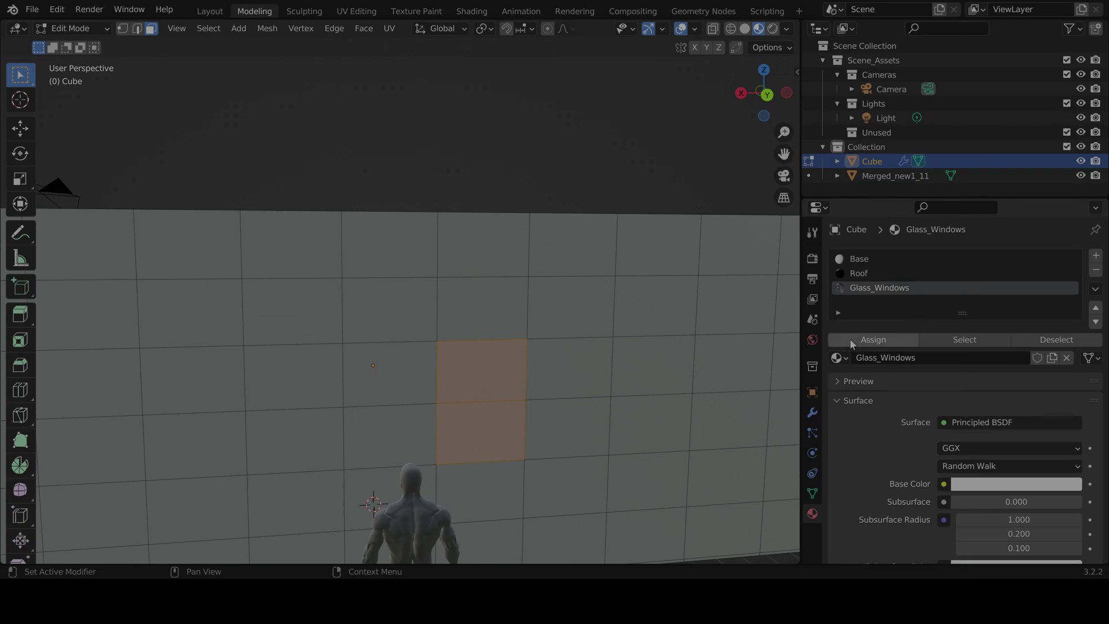
{"action": "left_click", "coordinate": [874, 340]}
{"action": "left_click", "coordinate": [565, 429]}
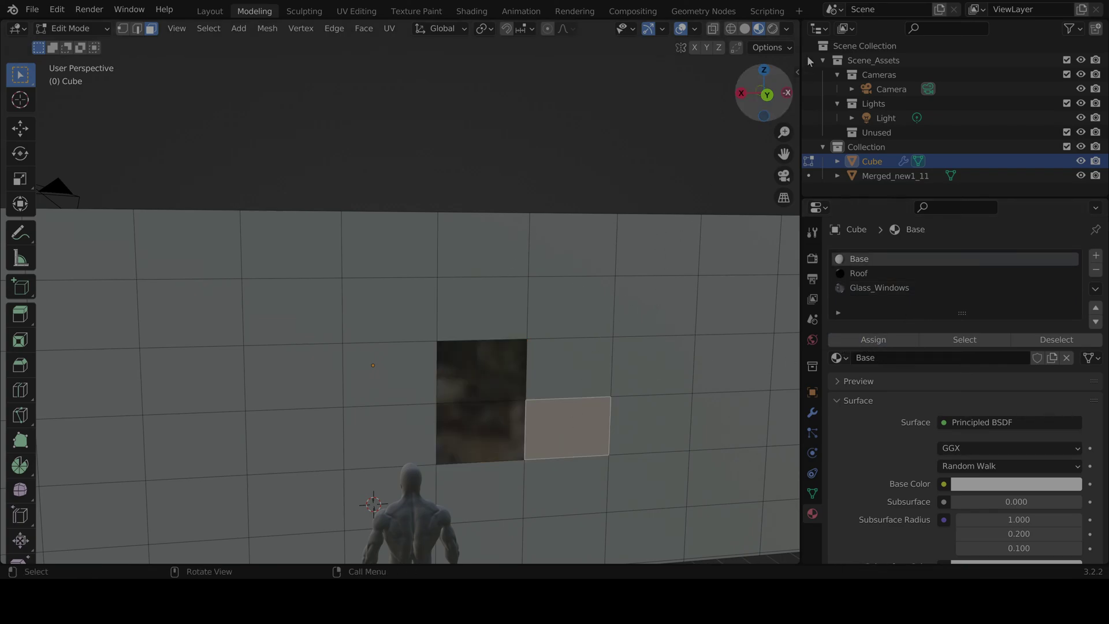
Step: Clear the face selection and examine the two glass window faces up close
{"action": "scroll", "coordinate": [533, 310], "scroll_direction": "up", "scroll_amount": 3}
{"action": "middle_click_drag", "start_coordinate": [551, 308], "coordinate": [545, 332]}
{"action": "left_click", "coordinate": [739, 367]}
{"action": "middle_click_drag", "start_coordinate": [473, 349], "coordinate": [376, 344], "text": "shift"}
{"action": "scroll", "coordinate": [577, 324], "scroll_direction": "up", "scroll_amount": 4}
{"action": "mouse_move", "coordinate": [543, 348]}
{"action": "middle_mouse_down"}
{"action": "mouse_move", "coordinate": [502, 317]}
{"action": "mouse_move", "coordinate": [525, 341]}
{"action": "mouse_move", "coordinate": [564, 329]}
{"action": "middle_mouse_up"}
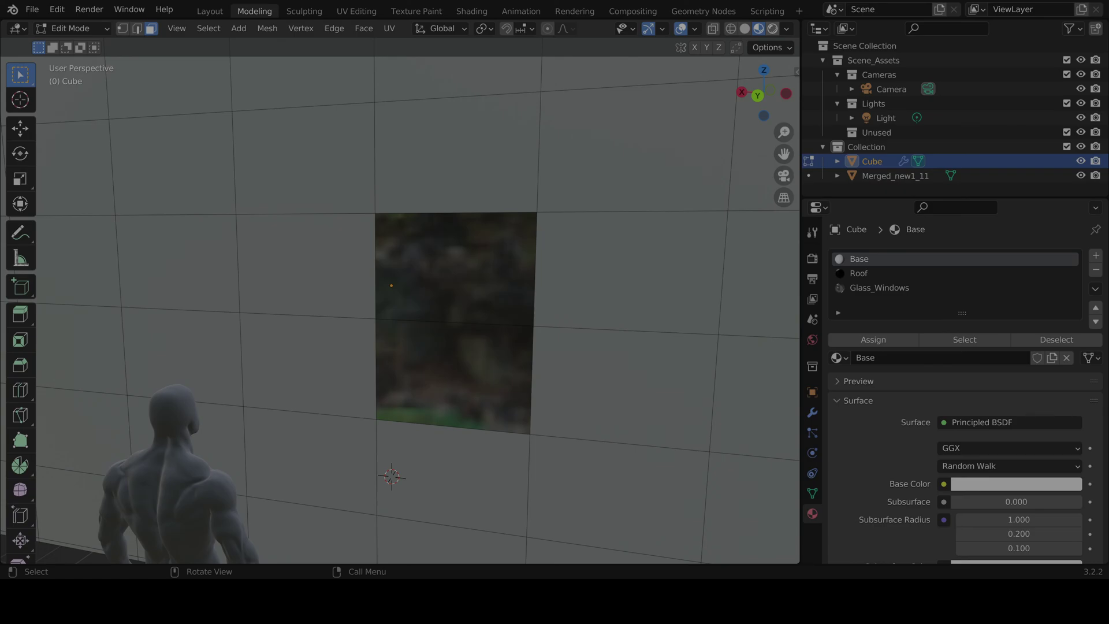
Step: Switch to Rendered shading and examine the glass window and the human figure from several angles
{"action": "left_click", "coordinate": [773, 28]}
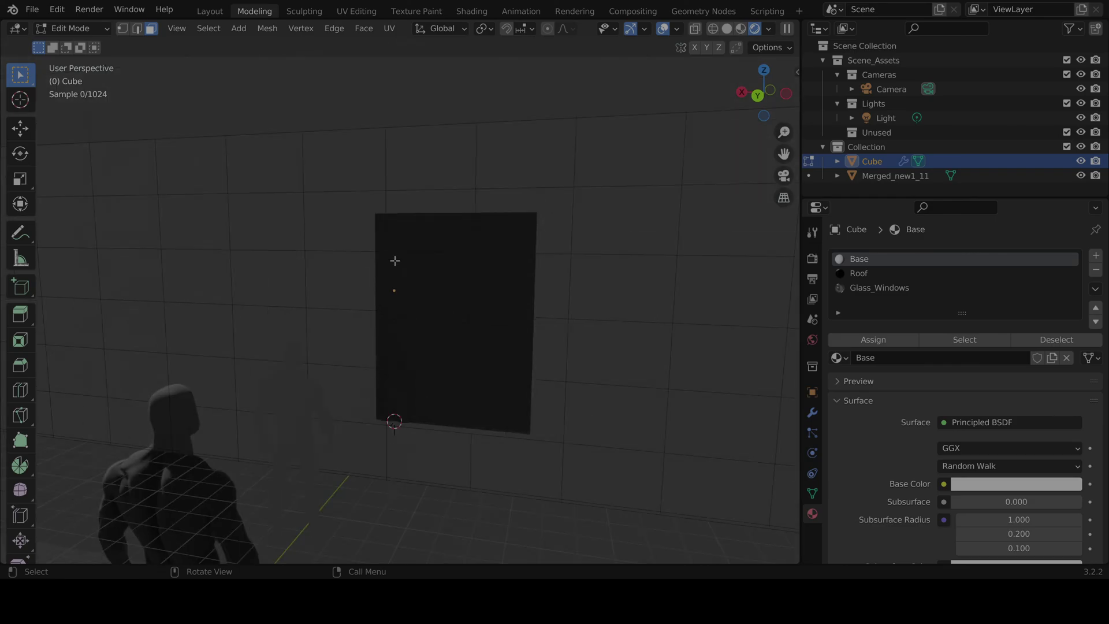
{"action": "scroll", "coordinate": [394, 277], "scroll_direction": "down", "scroll_amount": 3}
{"action": "scroll", "coordinate": [383, 324], "scroll_direction": "up", "scroll_amount": 1}
{"action": "middle_click_drag", "start_coordinate": [384, 324], "coordinate": [144, 327]}
{"action": "scroll", "coordinate": [373, 341], "scroll_direction": "up", "scroll_amount": 4}
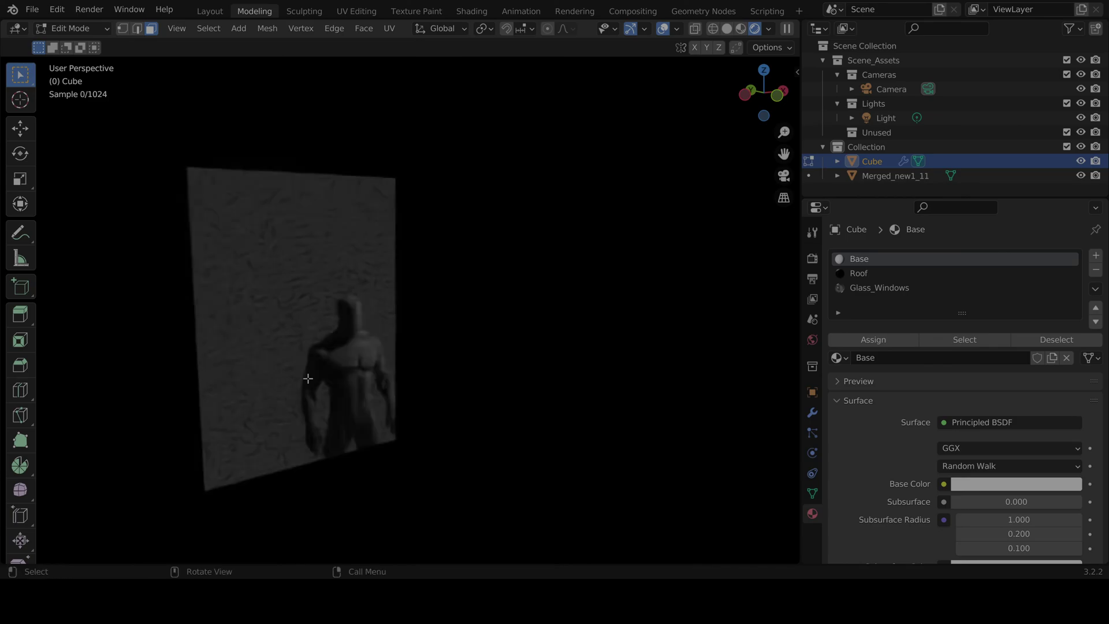
{"action": "scroll", "coordinate": [369, 395], "scroll_direction": "up", "scroll_amount": 2}
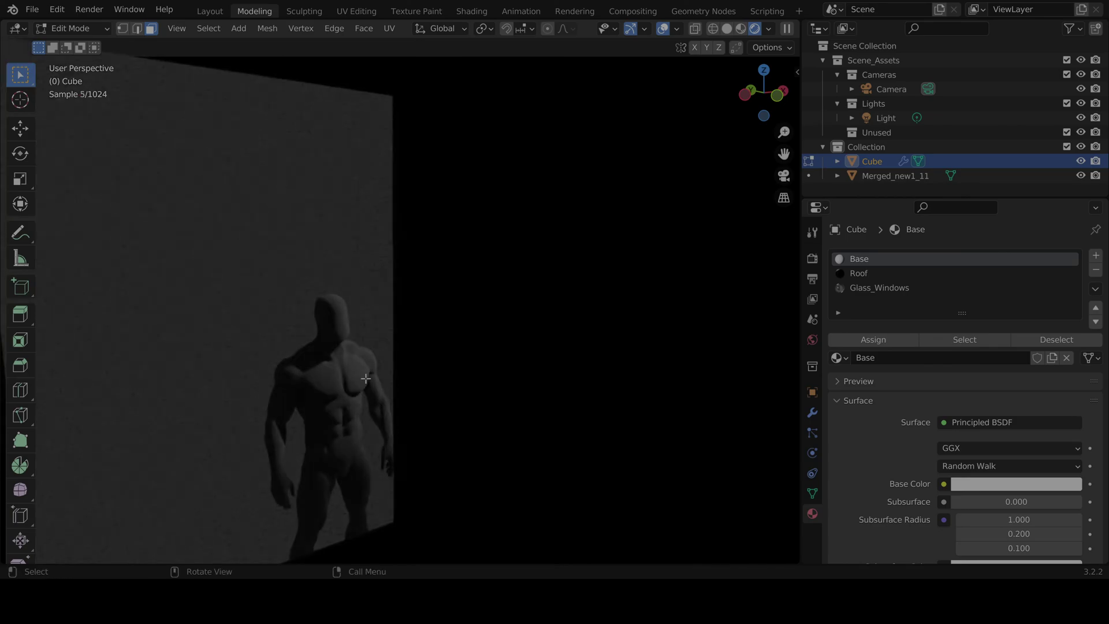
{"action": "scroll", "coordinate": [366, 368], "scroll_direction": "down", "scroll_amount": 5}
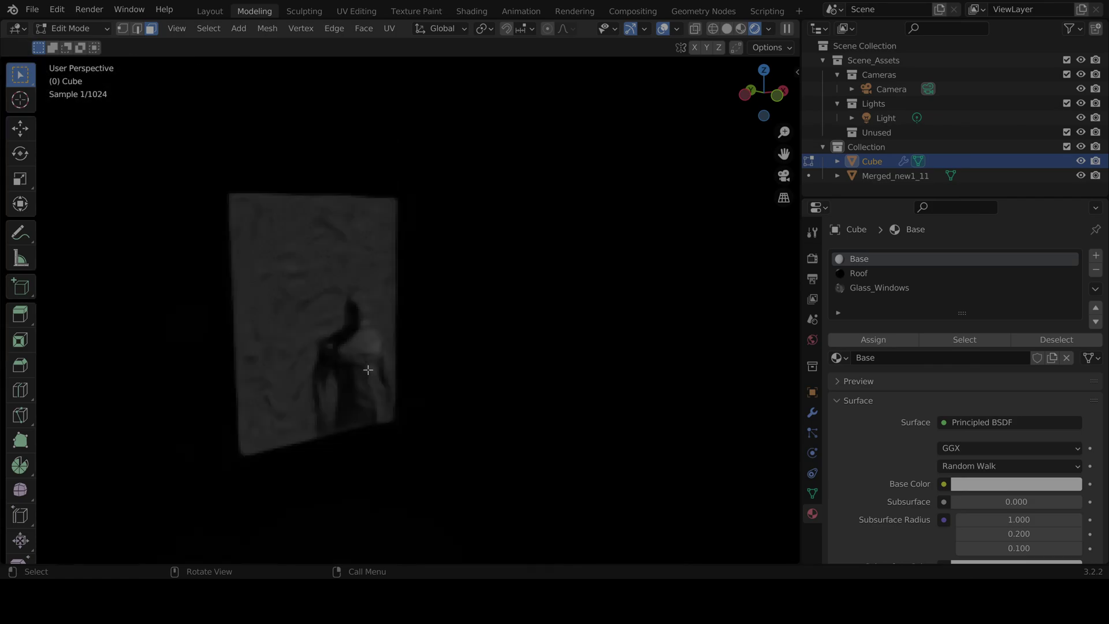
{"action": "middle_click_drag", "start_coordinate": [366, 367], "coordinate": [443, 345]}
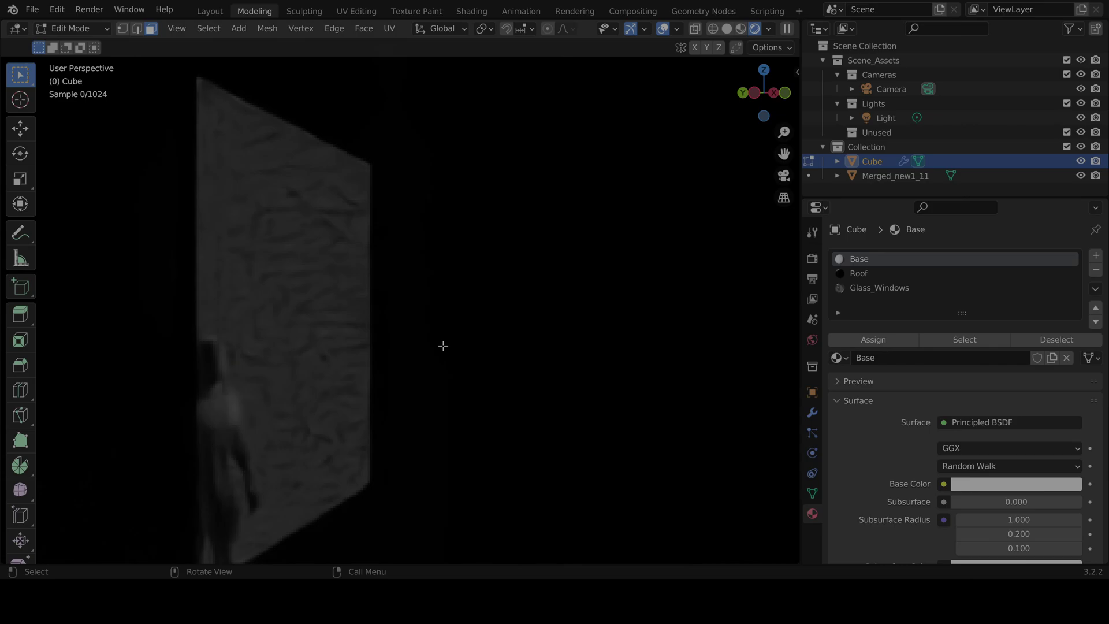
{"action": "scroll", "coordinate": [425, 347], "scroll_direction": "down", "scroll_amount": 1}
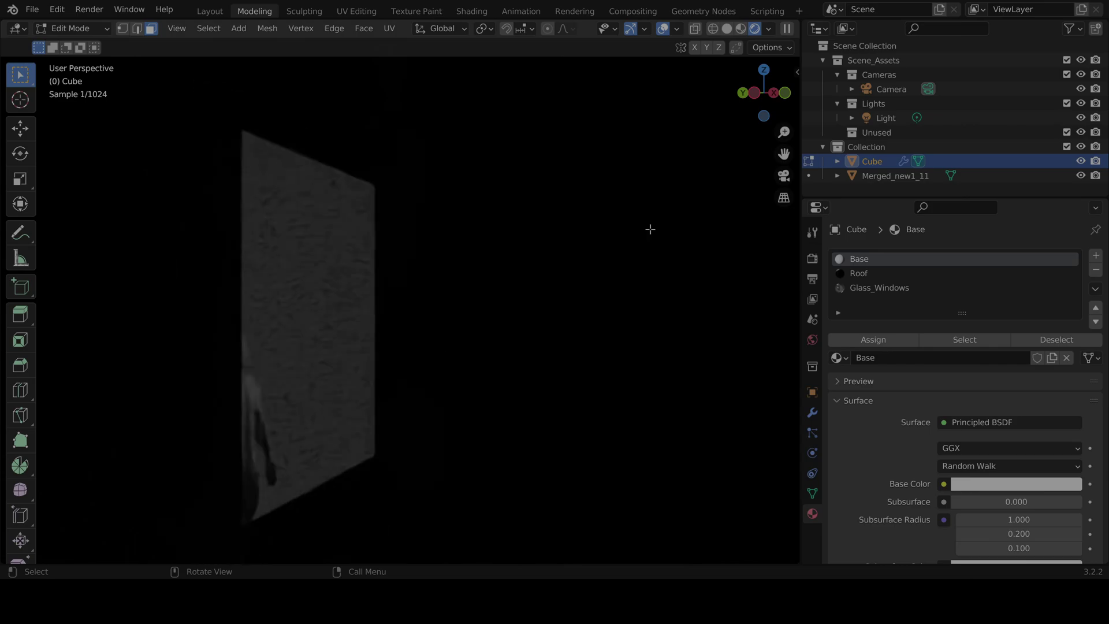
Step: Return to Material Preview shading and select the glass faces and neighbouring wall faces to compare their assigned materials
{"action": "left_click", "coordinate": [740, 30]}
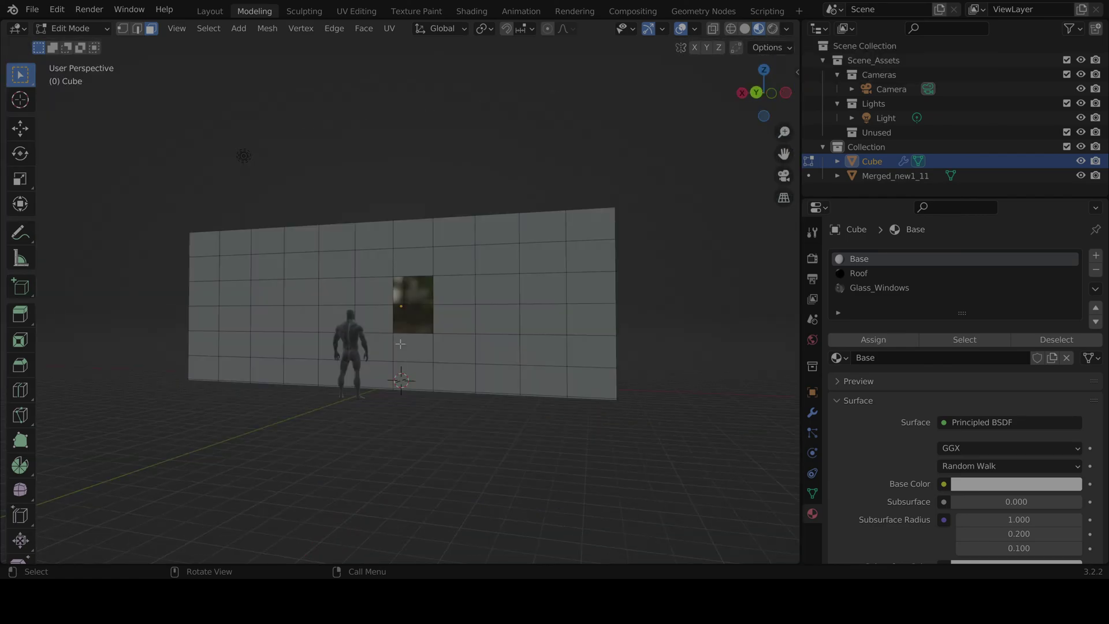
{"action": "left_click", "coordinate": [414, 319]}
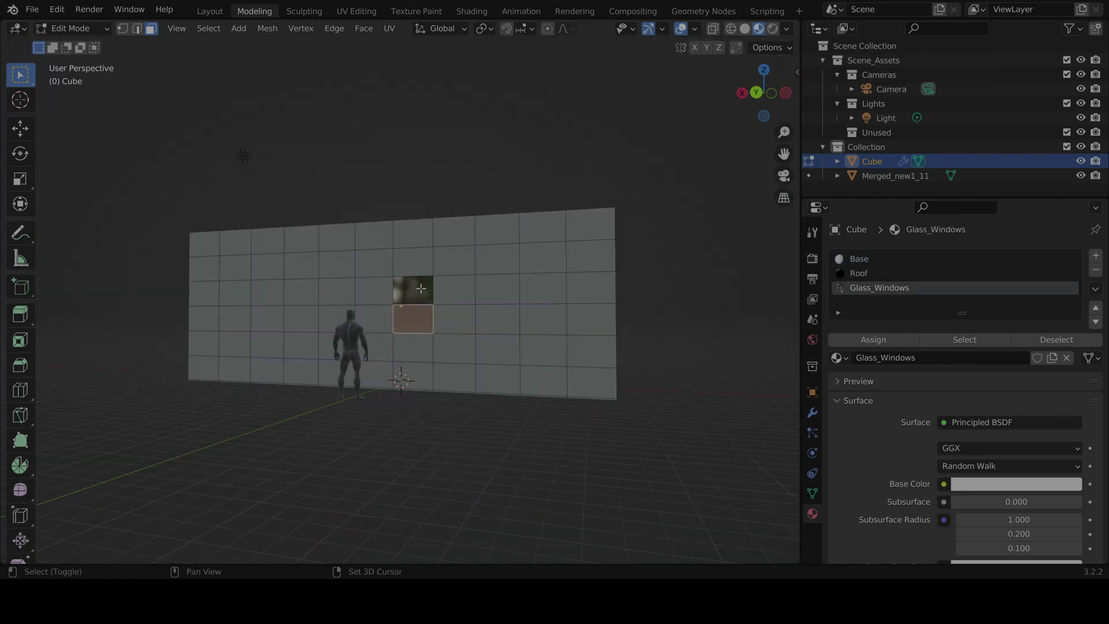
{"action": "left_click", "coordinate": [451, 324]}
{"action": "left_click", "coordinate": [425, 318]}
{"action": "left_click", "coordinate": [419, 290], "text": "shift"}
{"action": "left_click", "coordinate": [449, 322]}
{"action": "left_click", "coordinate": [446, 361]}
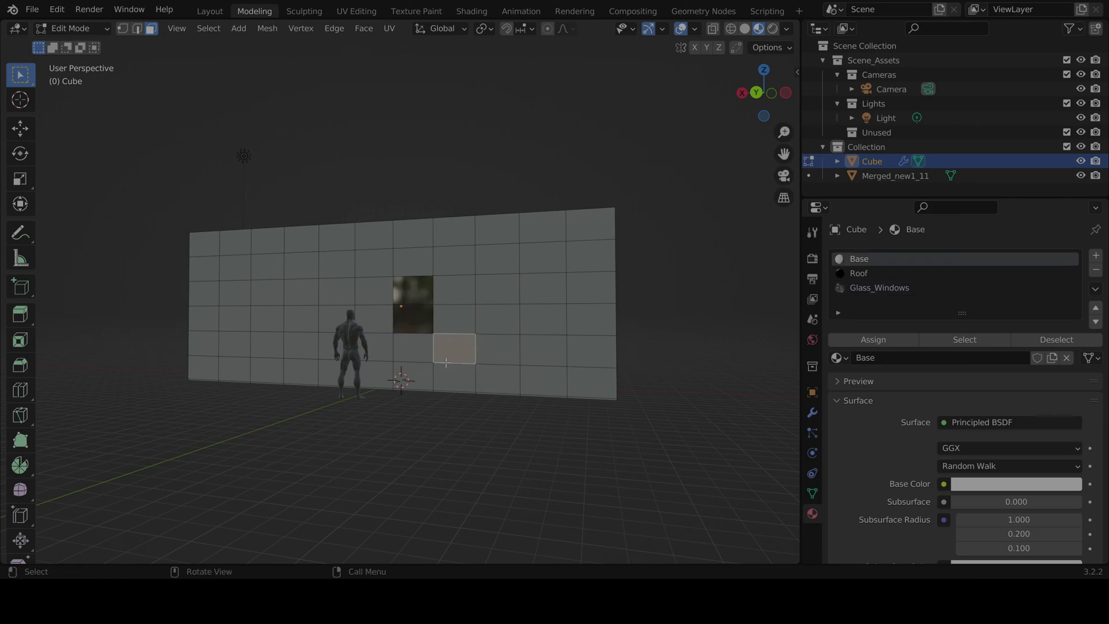
Step: Select the two glass window faces together with four separate wall faces around them on the long wall
{"action": "left_click", "coordinate": [411, 324]}
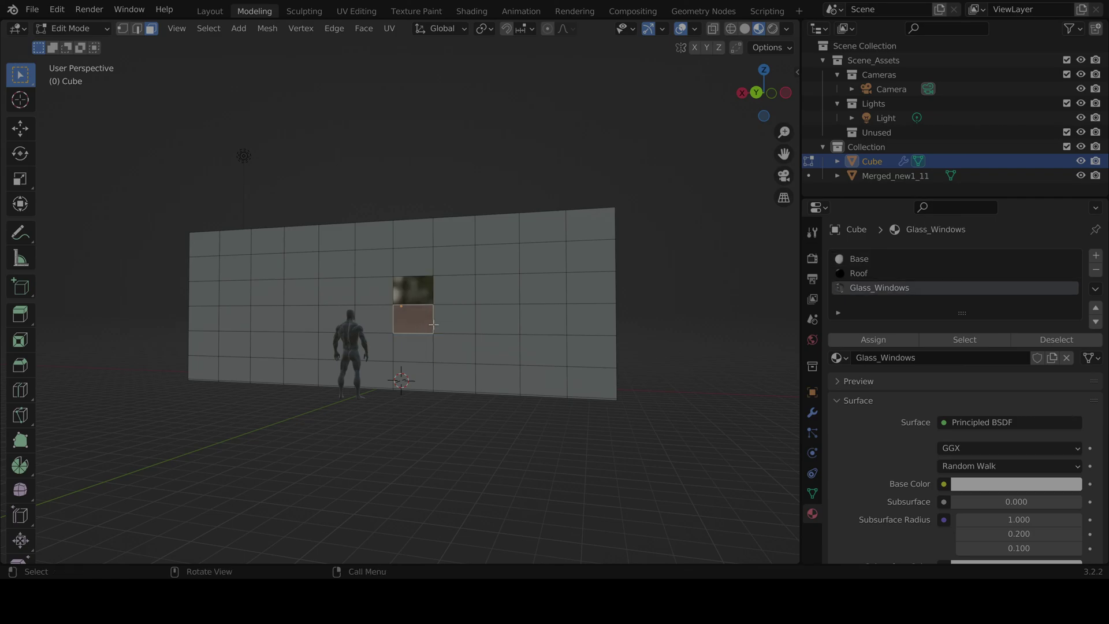
{"action": "left_click", "coordinate": [421, 286], "text": "shift"}
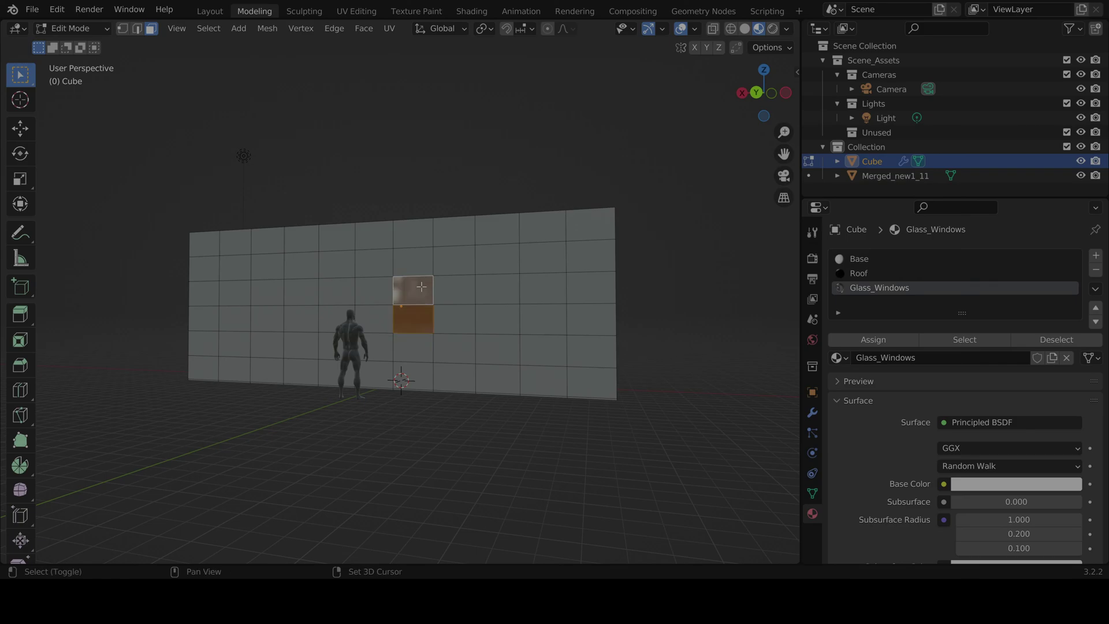
{"action": "left_click", "coordinate": [502, 258], "text": "shift"}
{"action": "left_click", "coordinate": [516, 355], "text": "shift"}
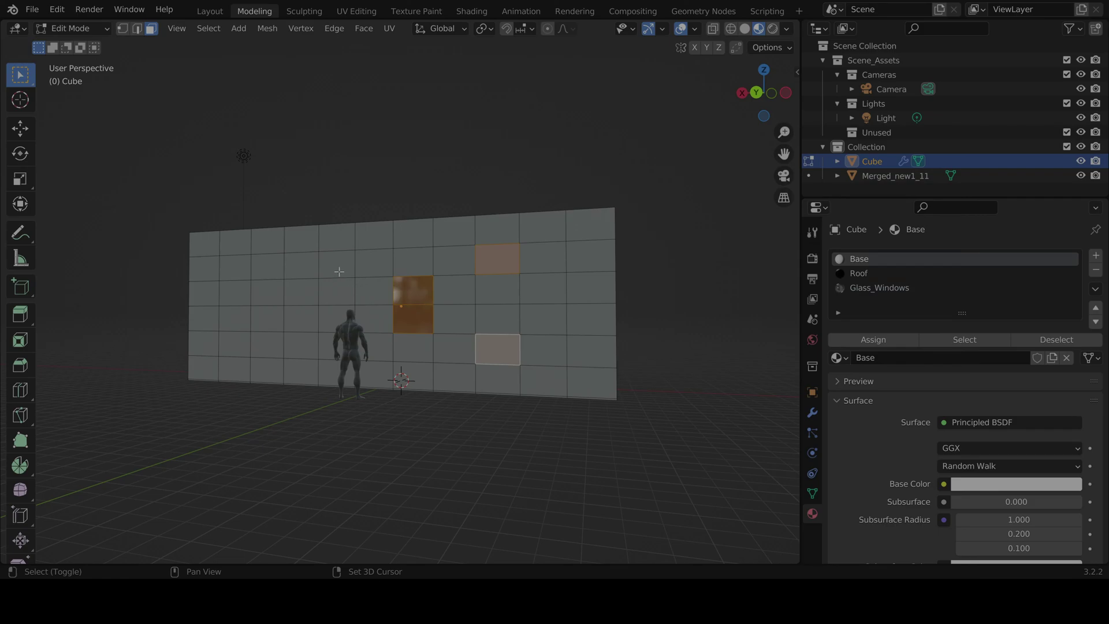
{"action": "left_click", "coordinate": [338, 272], "text": "shift"}
{"action": "left_click", "coordinate": [340, 341], "text": "shift"}
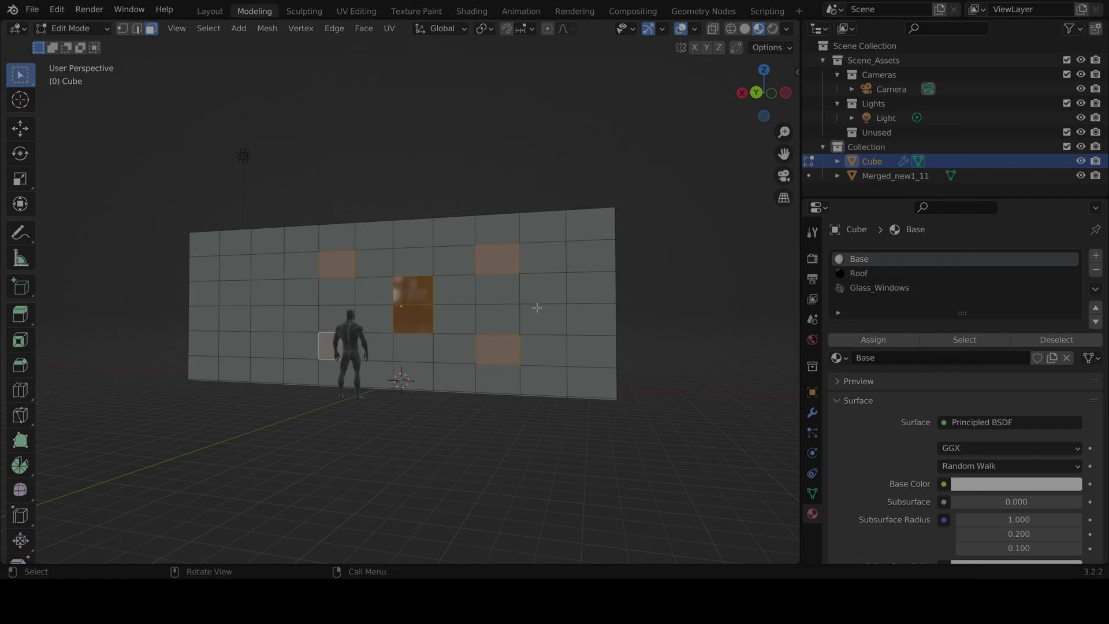
Step: Pick faces by shortest path from the lower glass face up, along the wall to its end, and back around the enclosed block
{"action": "left_click", "coordinate": [419, 315]}
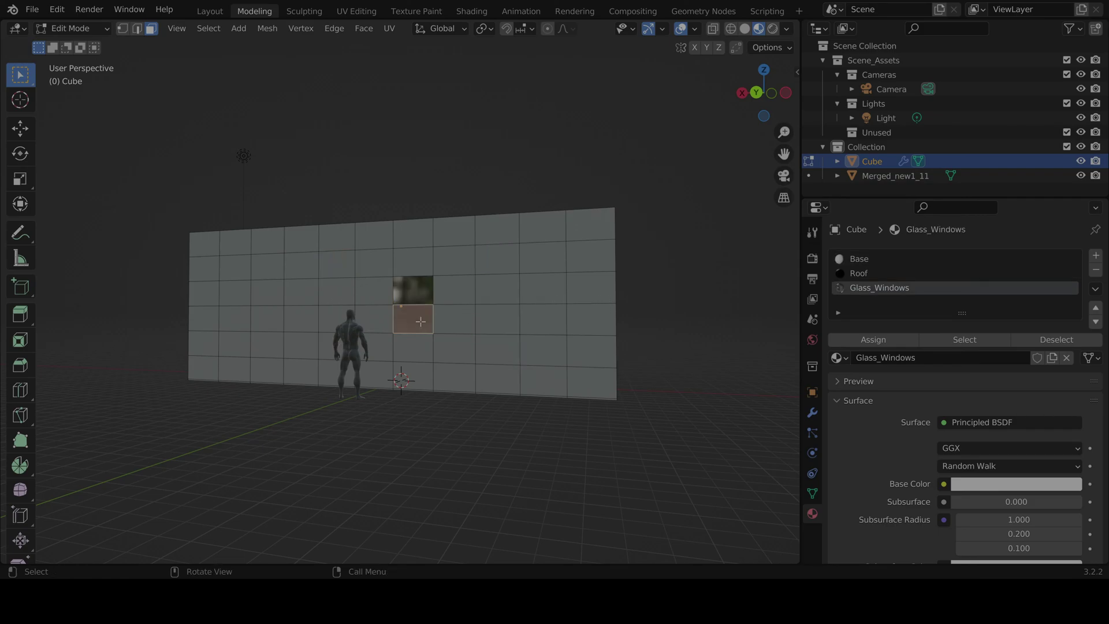
{"action": "left_click", "coordinate": [422, 261], "text": "ctrl"}
{"action": "left_click", "coordinate": [571, 260], "text": "ctrl"}
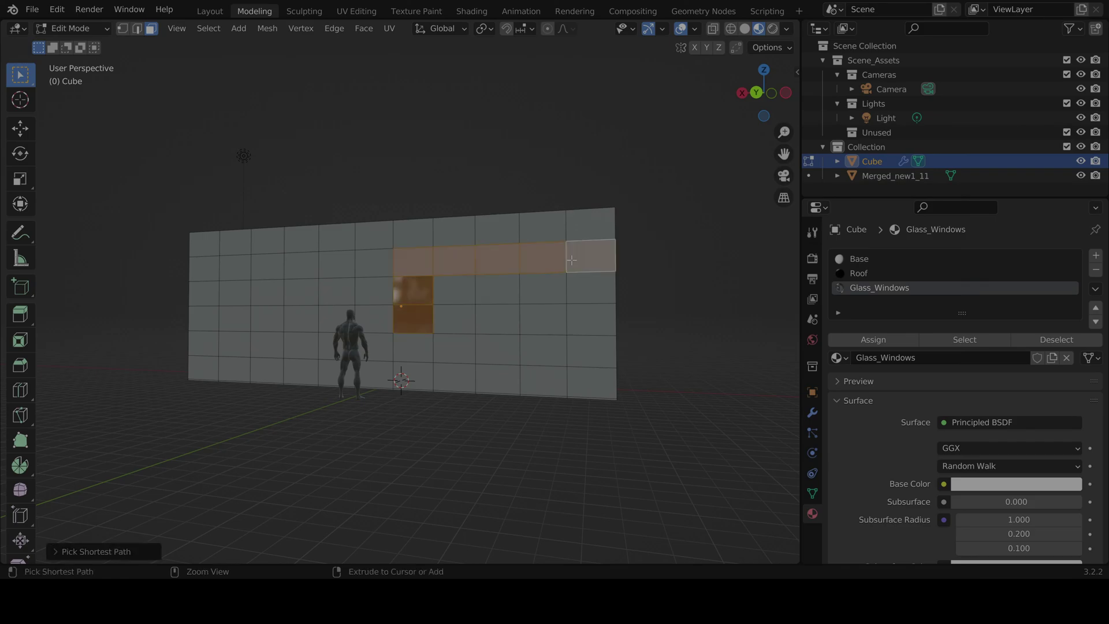
{"action": "left_click", "coordinate": [585, 345], "text": "ctrl"}
{"action": "left_click", "coordinate": [499, 360], "text": "ctrl"}
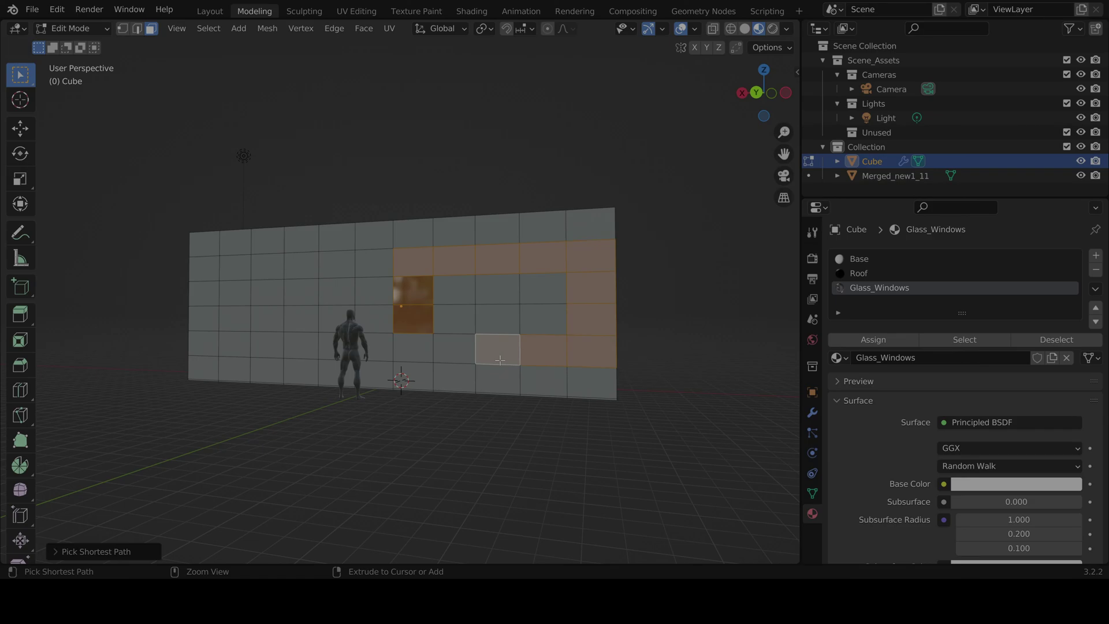
{"action": "left_click", "coordinate": [498, 295], "text": "ctrl"}
{"action": "left_click", "coordinate": [539, 291], "text": "ctrl"}
{"action": "left_click", "coordinate": [535, 320], "text": "ctrl"}
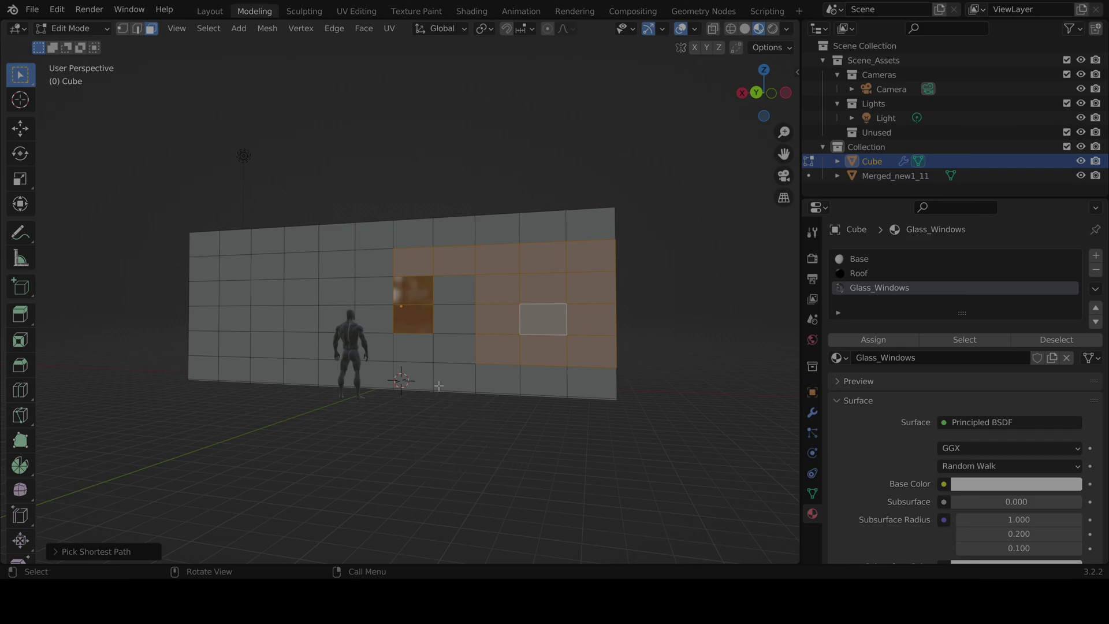
Step: Assign the Base material to the two glass window faces, then clear them from the selection
{"action": "scroll", "coordinate": [374, 358], "scroll_direction": "up", "scroll_amount": 1}
{"action": "scroll", "coordinate": [432, 341], "scroll_direction": "up", "scroll_amount": 1}
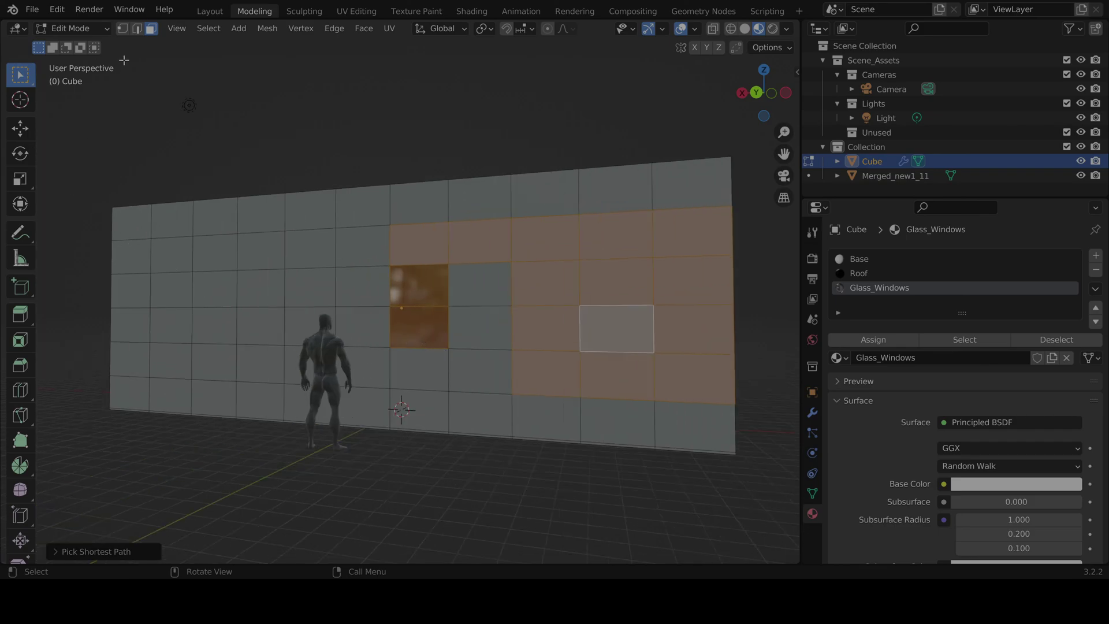
{"action": "left_click", "coordinate": [454, 367]}
{"action": "left_click", "coordinate": [416, 326]}
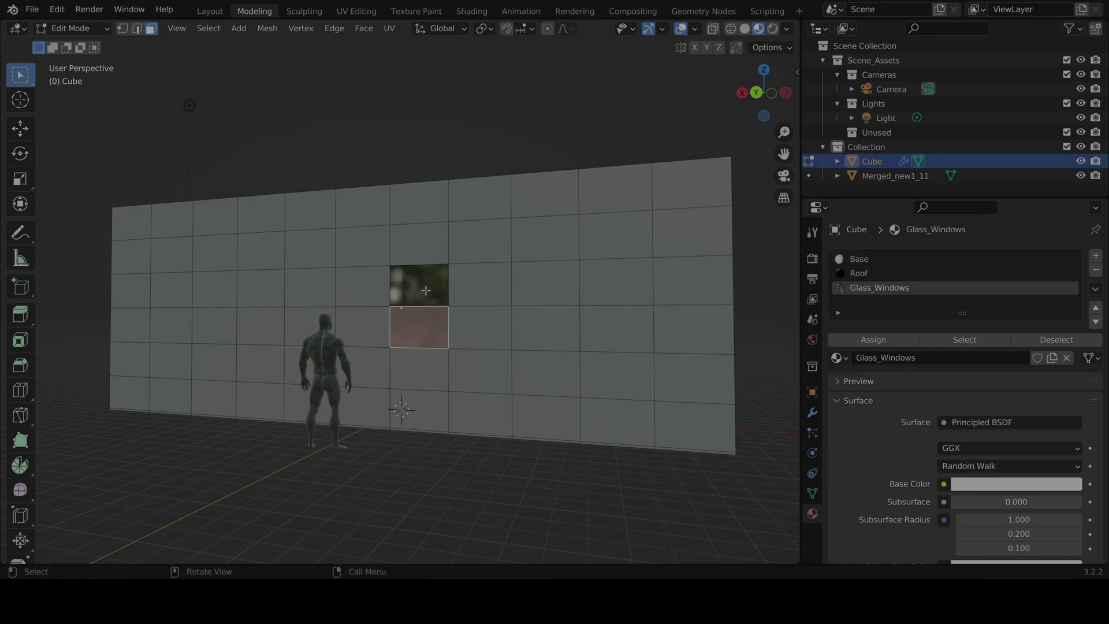
{"action": "left_click", "coordinate": [428, 289], "text": "shift"}
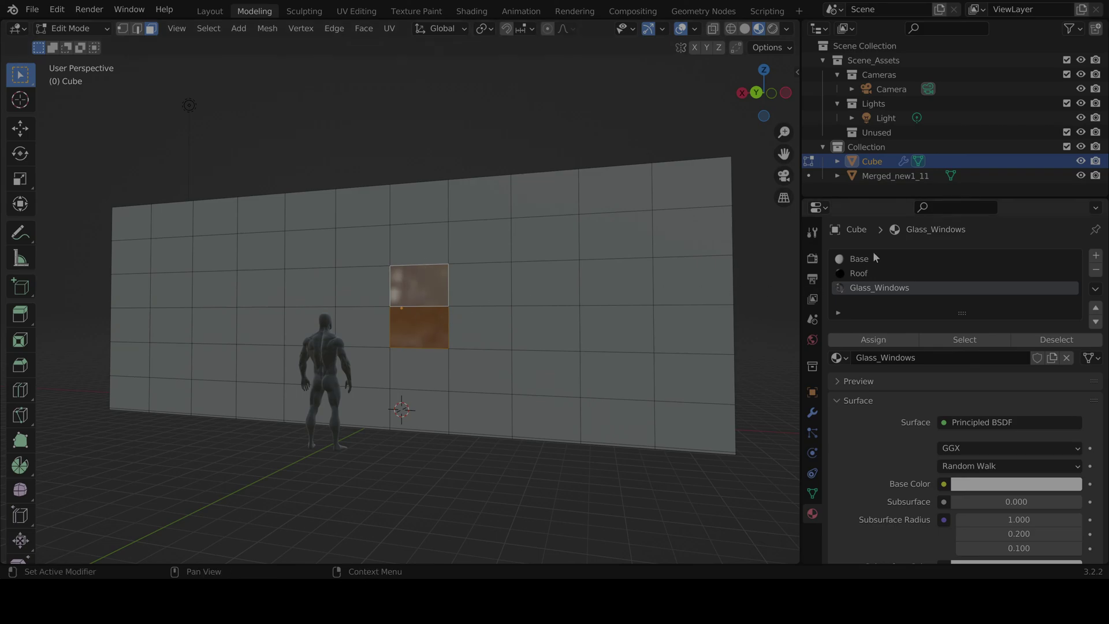
{"action": "left_click", "coordinate": [911, 259]}
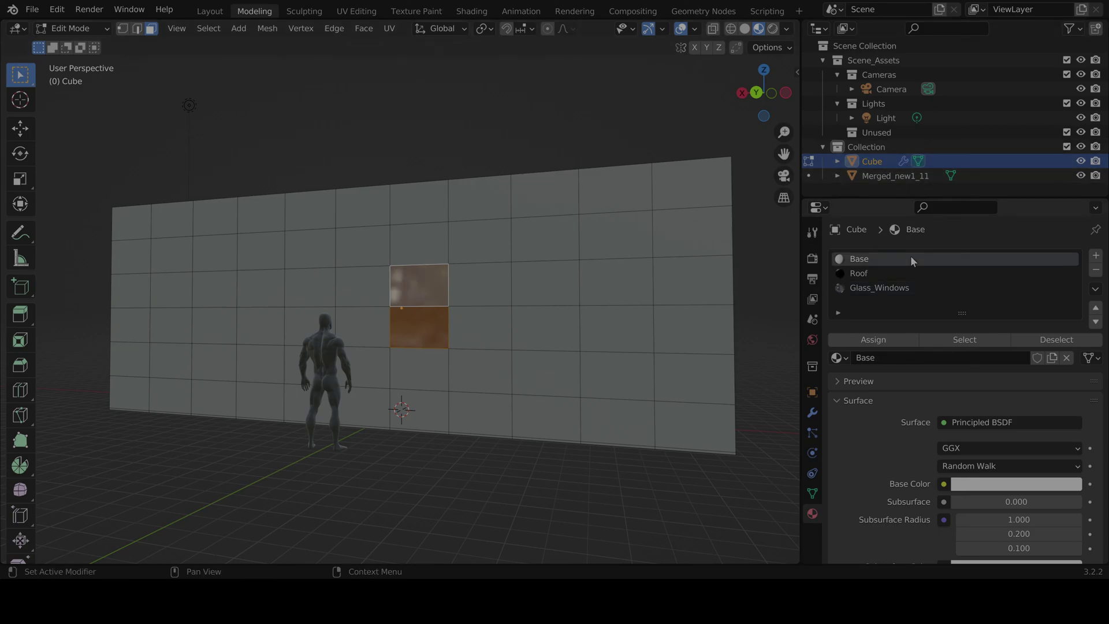
{"action": "left_click", "coordinate": [864, 341]}
{"action": "left_click", "coordinate": [535, 362]}
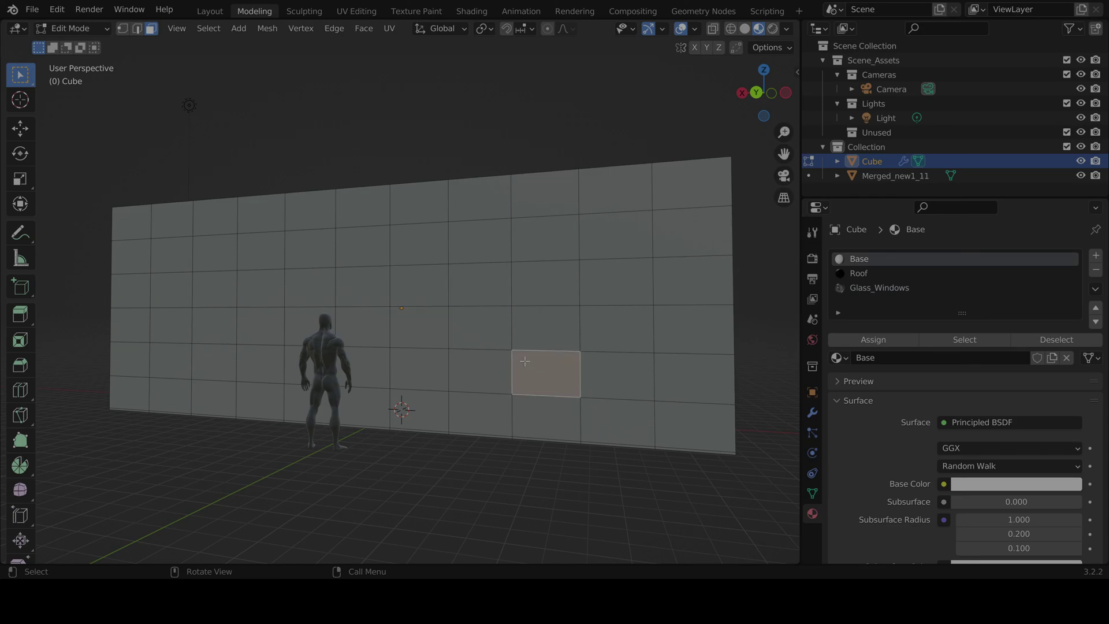
Step: Examine the box and the human figure in Rendered shading from several angles, then return to Material Preview shading
{"action": "middle_click_drag", "start_coordinate": [535, 363], "coordinate": [388, 339]}
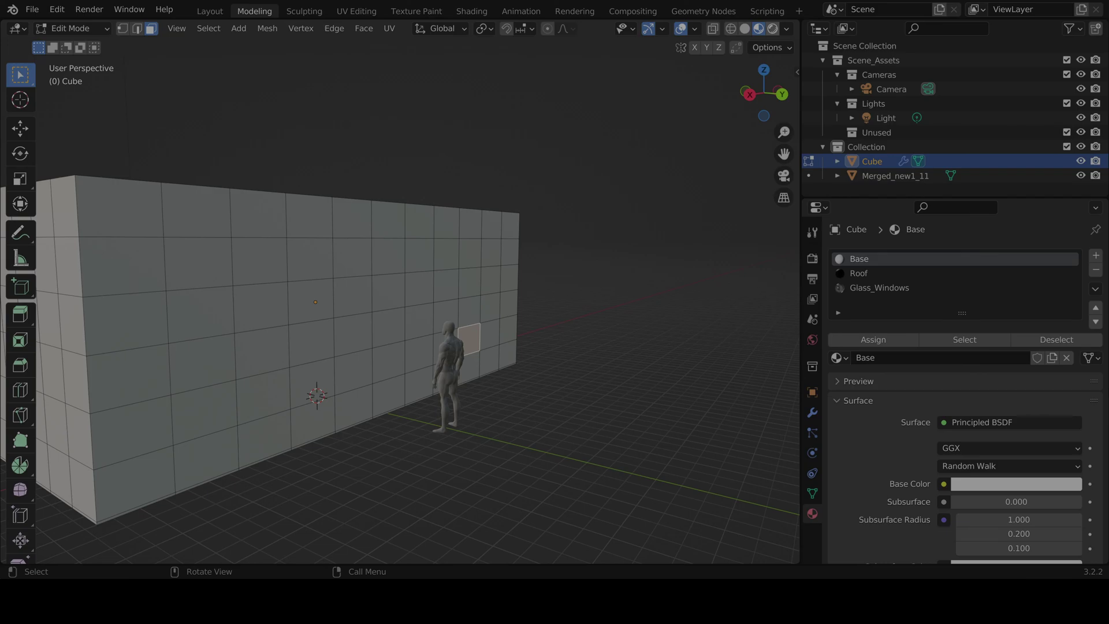
{"action": "key", "text": "z"}
{"action": "key", "text": "8"}
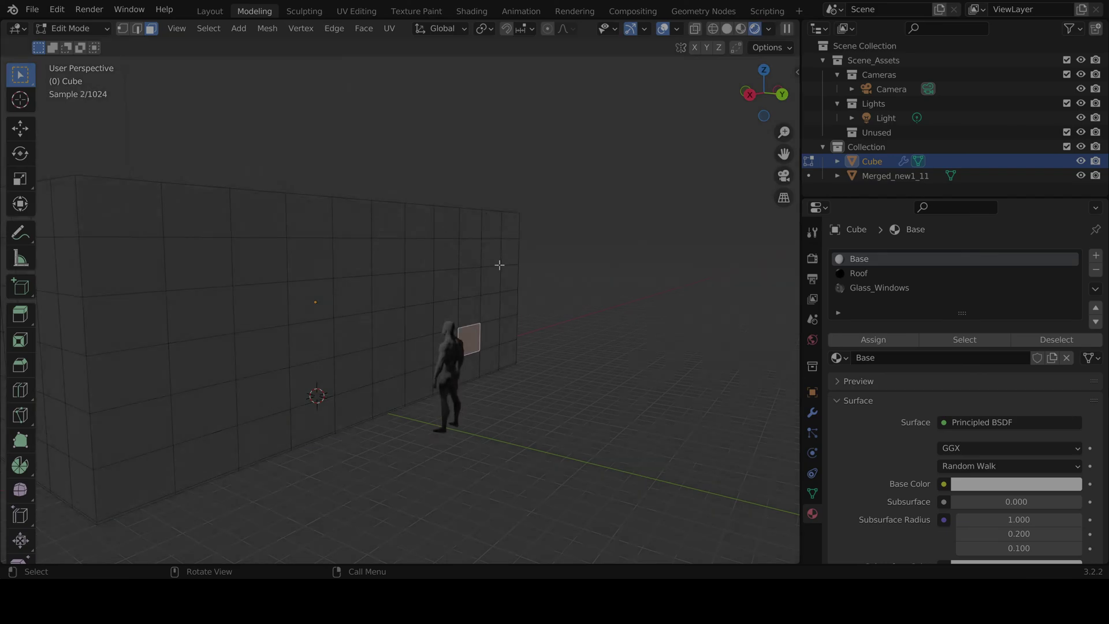
{"action": "scroll", "coordinate": [525, 315], "scroll_direction": "up", "scroll_amount": 4}
{"action": "middle_click_drag", "start_coordinate": [525, 315], "coordinate": [495, 349]}
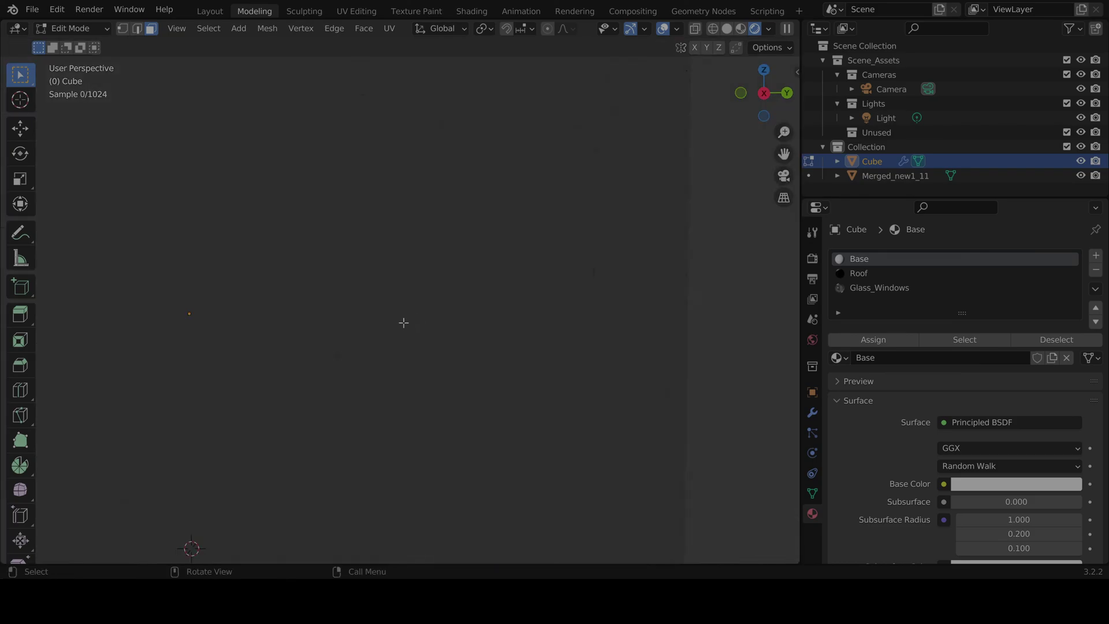
{"action": "middle_click_drag", "start_coordinate": [403, 322], "coordinate": [694, 371]}
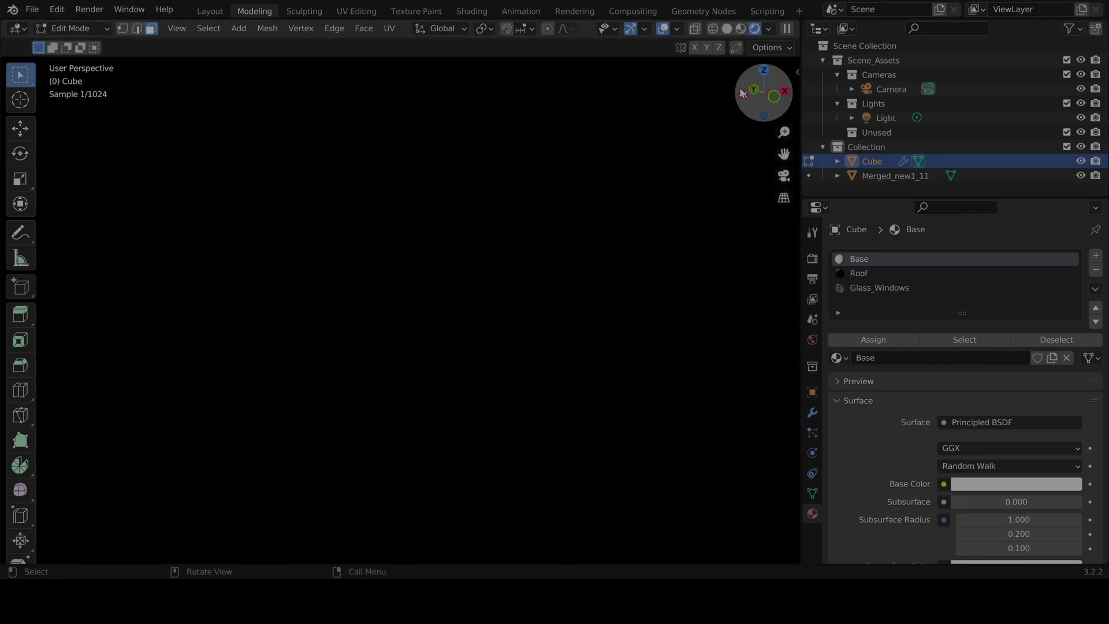
{"action": "left_click", "coordinate": [741, 29]}
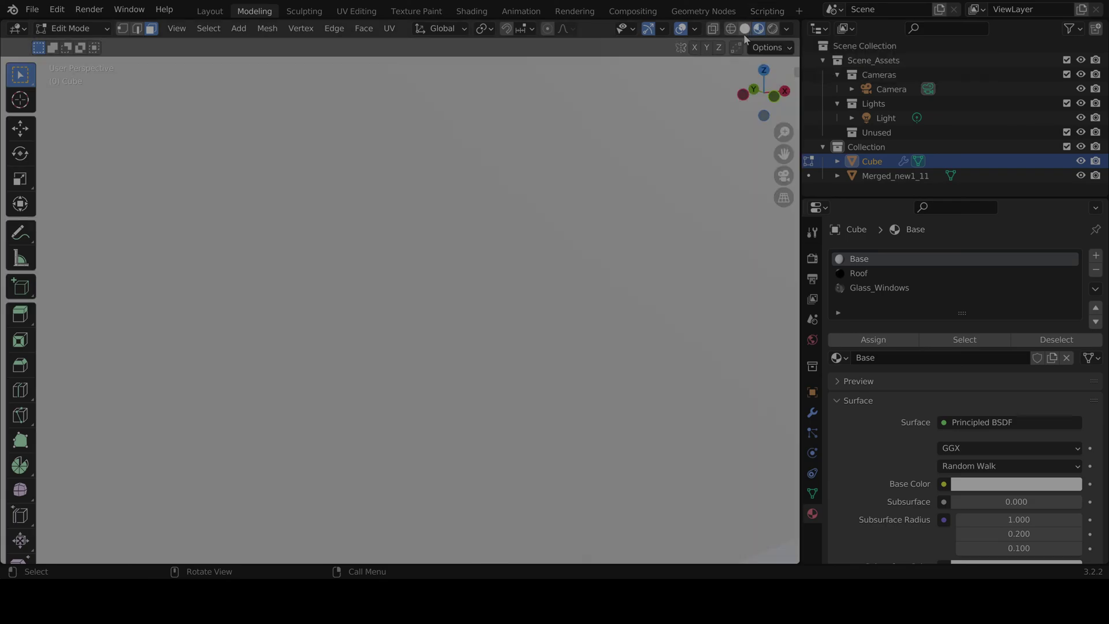
{"action": "scroll", "coordinate": [522, 294], "scroll_direction": "down", "scroll_amount": 11}
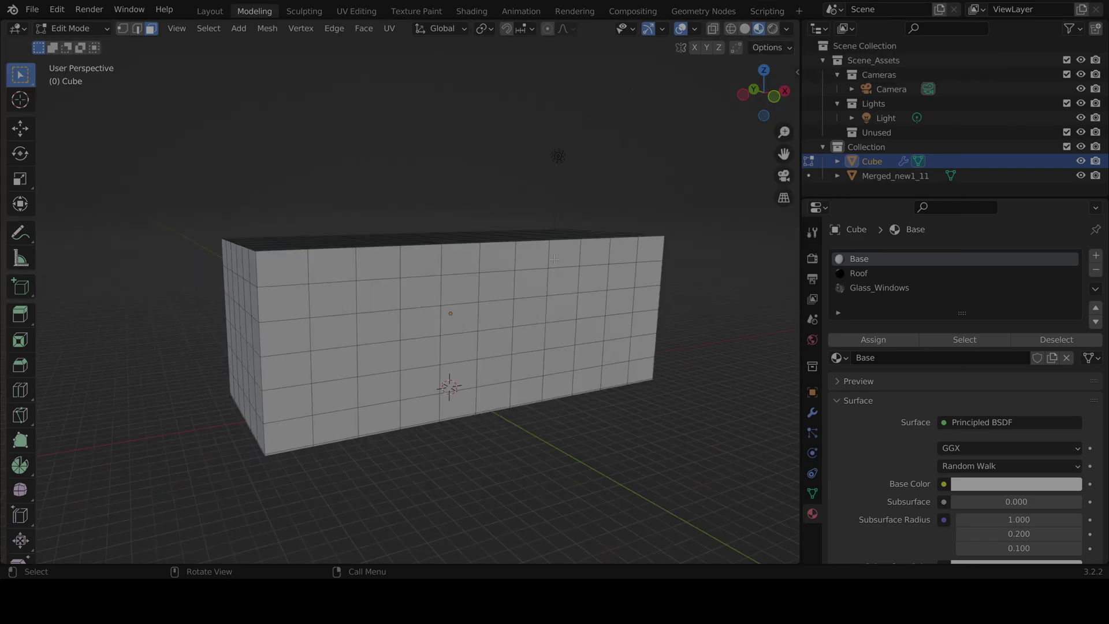
Step: Select all faces on the underside of the box in the bottom orthographic view
{"action": "middle_click_drag", "start_coordinate": [528, 269], "coordinate": [519, 363]}
{"action": "scroll", "coordinate": [518, 363], "scroll_direction": "up", "scroll_amount": 3}
{"action": "middle_click_drag", "start_coordinate": [610, 416], "coordinate": [534, 340]}
{"action": "middle_click_drag", "start_coordinate": [428, 439], "coordinate": [368, 298]}
{"action": "left_click", "coordinate": [277, 221]}
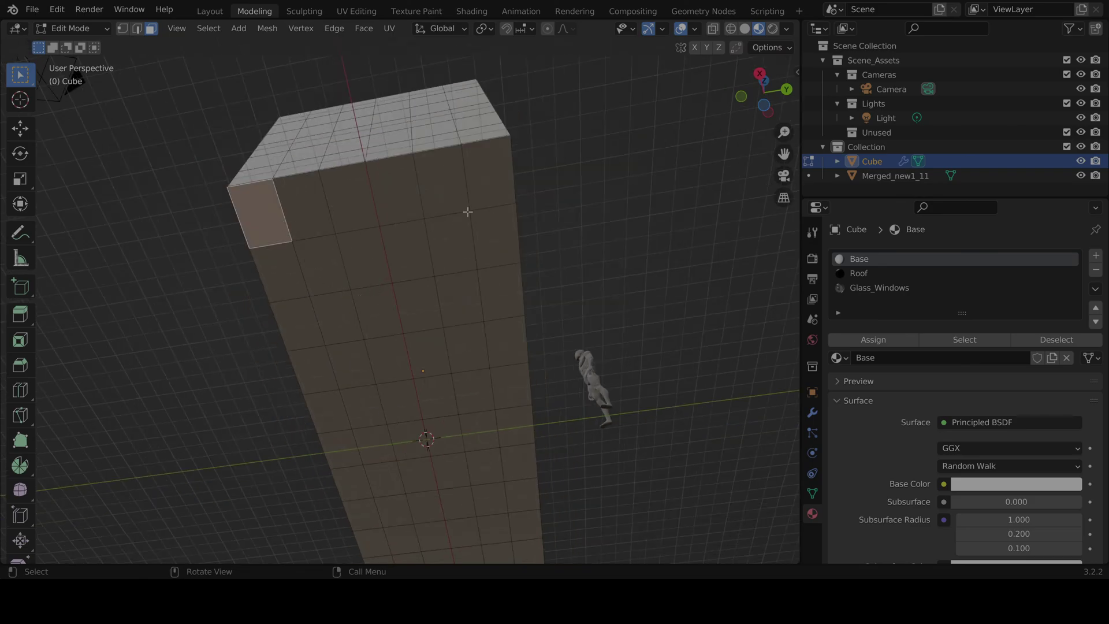
{"action": "scroll", "coordinate": [449, 295], "scroll_direction": "down", "scroll_amount": 3}
{"action": "middle_click_drag", "start_coordinate": [450, 322], "coordinate": [464, 257]}
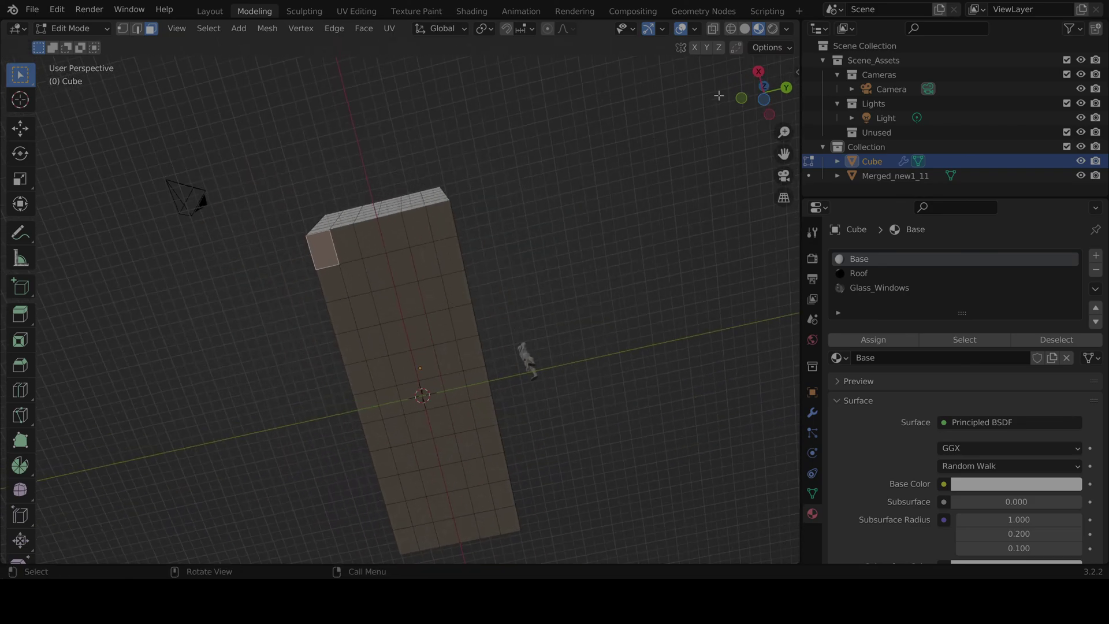
{"action": "left_click", "coordinate": [758, 111]}
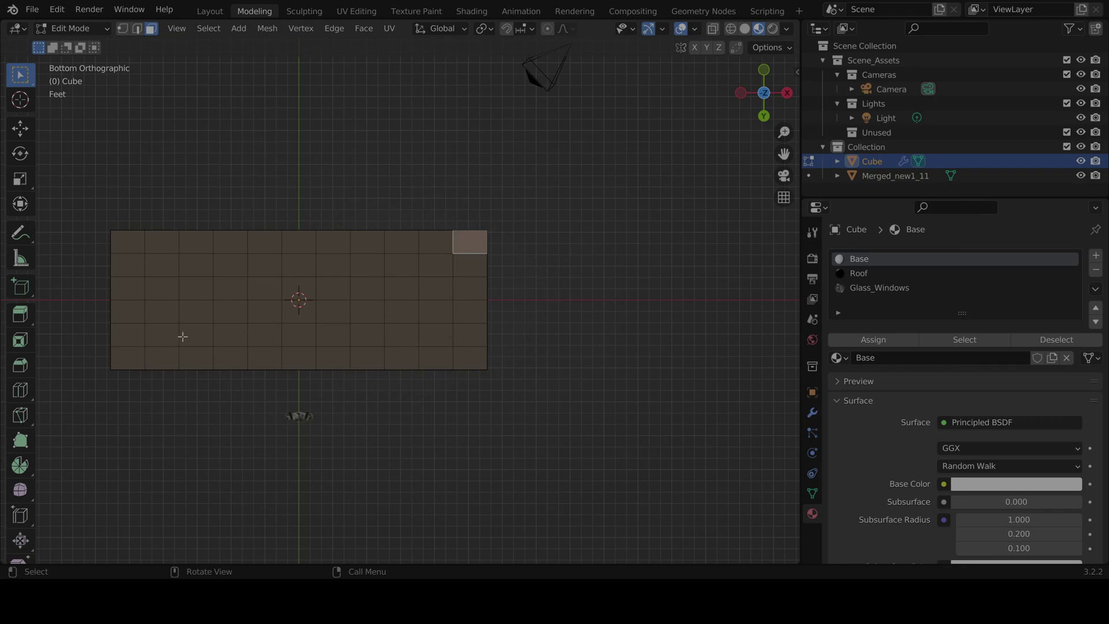
{"action": "key", "text": "b"}
{"action": "left_click_drag", "start_coordinate": [91, 410], "coordinate": [572, 199]}
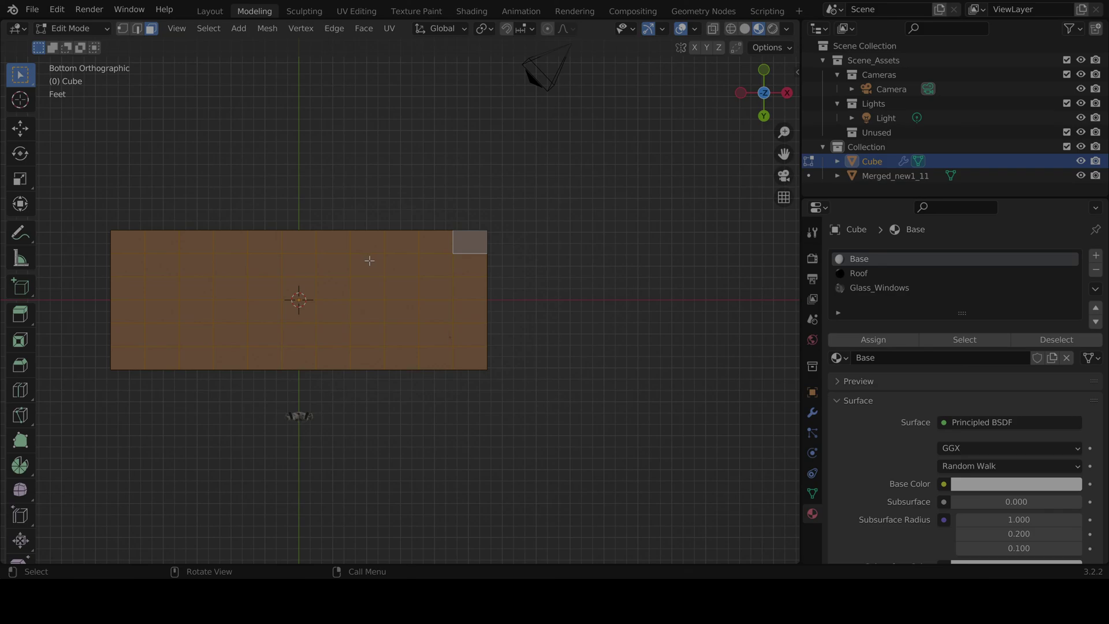
{"action": "right_click", "coordinate": [407, 258]}
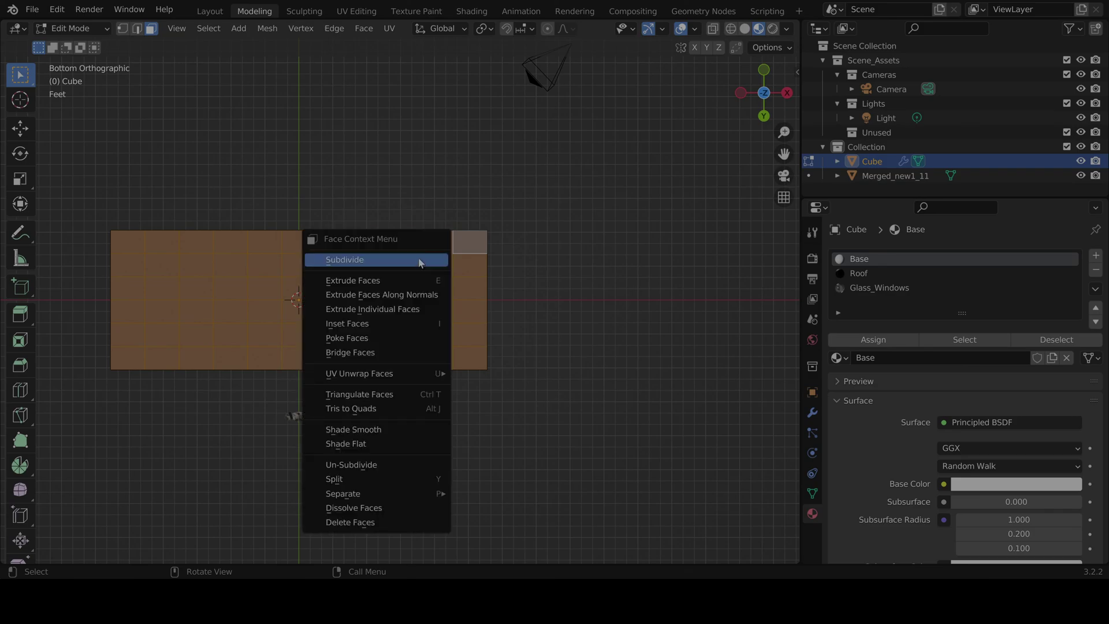
Step: Add a new material named Bottom and assign it to the selected underside faces
{"action": "left_click", "coordinate": [1096, 256]}
{"action": "left_click", "coordinate": [894, 356]}
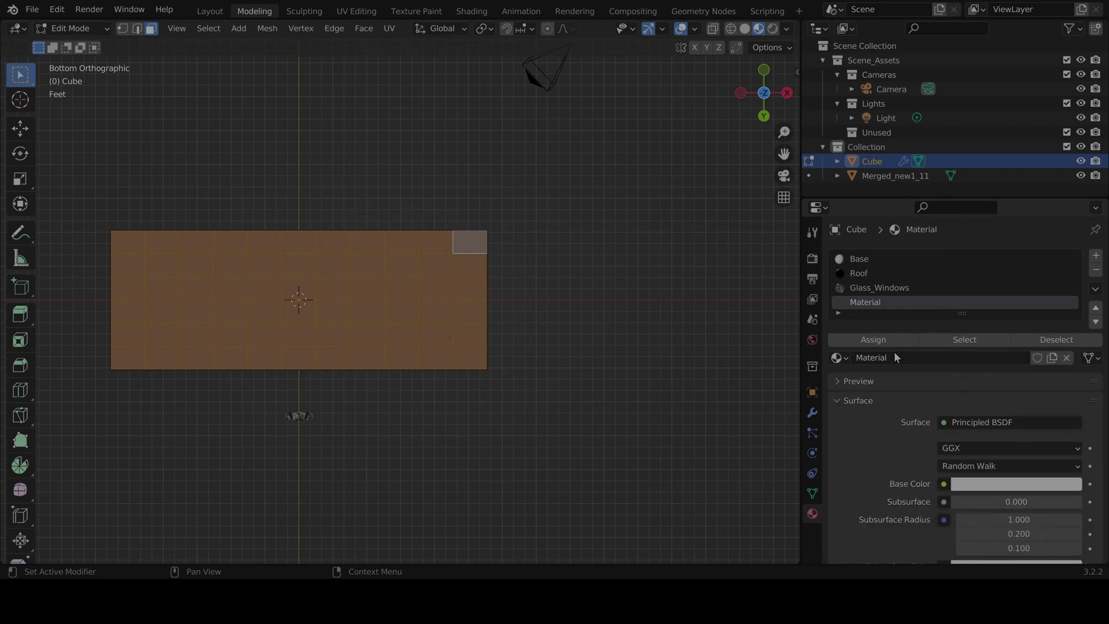
{"action": "left_click", "coordinate": [899, 357]}
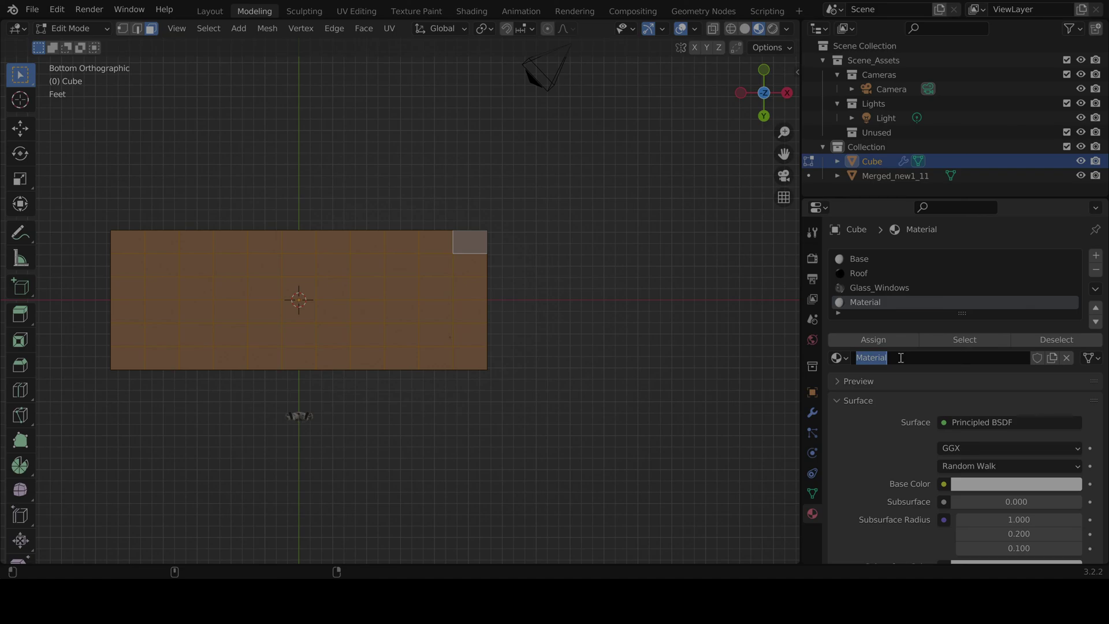
{"action": "type", "text": "Bottom"}
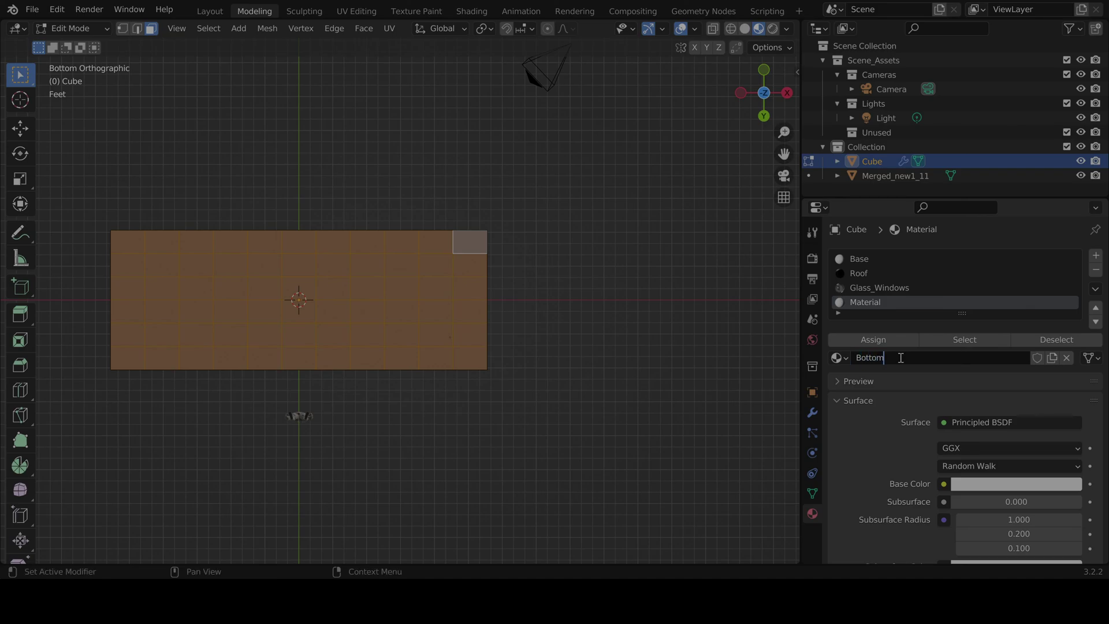
{"action": "key", "text": "Return"}
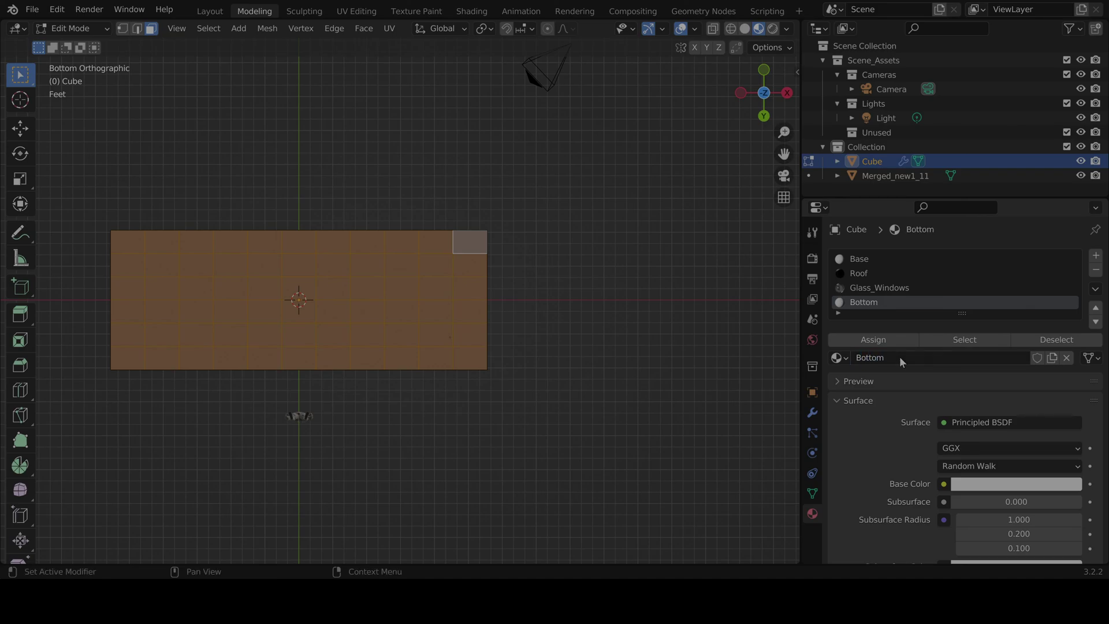
{"action": "left_click", "coordinate": [887, 340]}
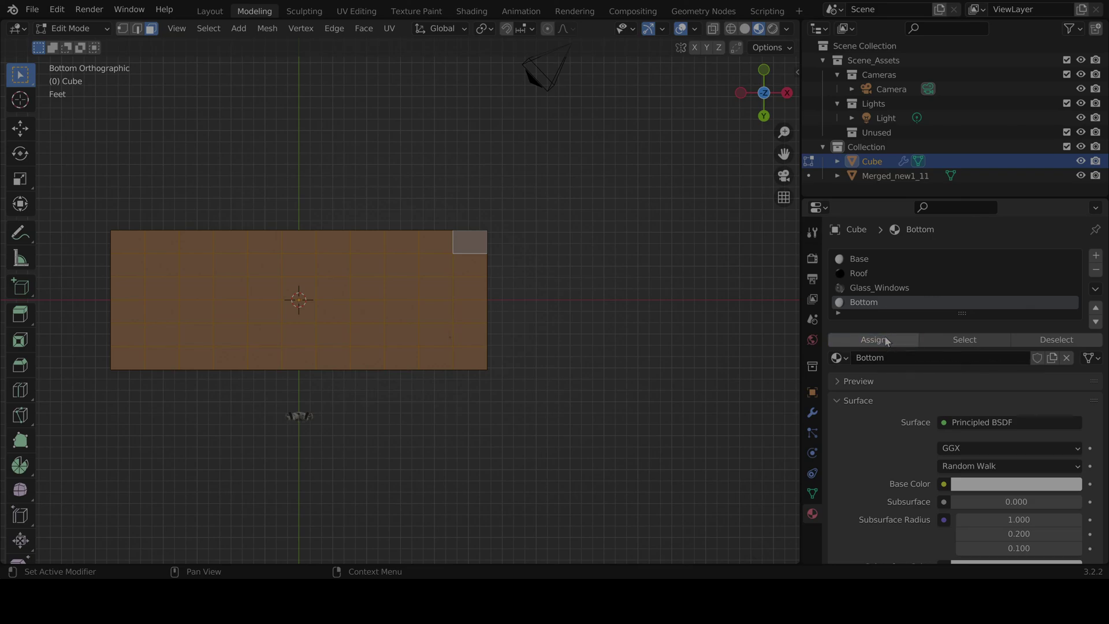
Step: Select all faces of the long wall opposite the human figure in front view and assign them a new material named Rear
{"action": "scroll", "coordinate": [609, 412], "scroll_direction": "up", "scroll_amount": 3}
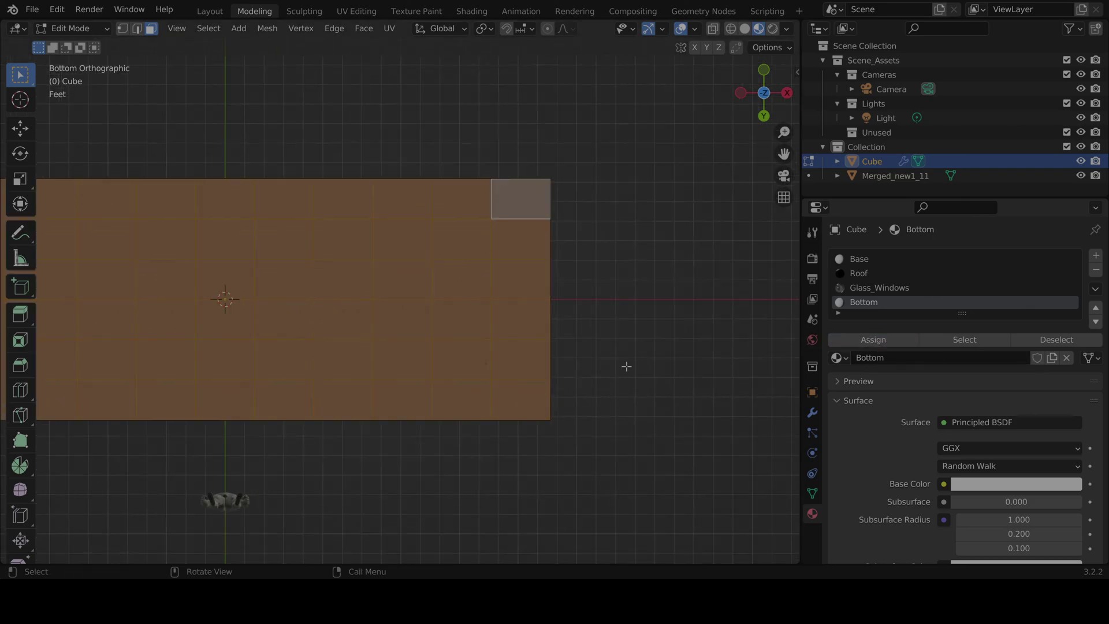
{"action": "middle_click_drag", "start_coordinate": [618, 366], "coordinate": [628, 280]}
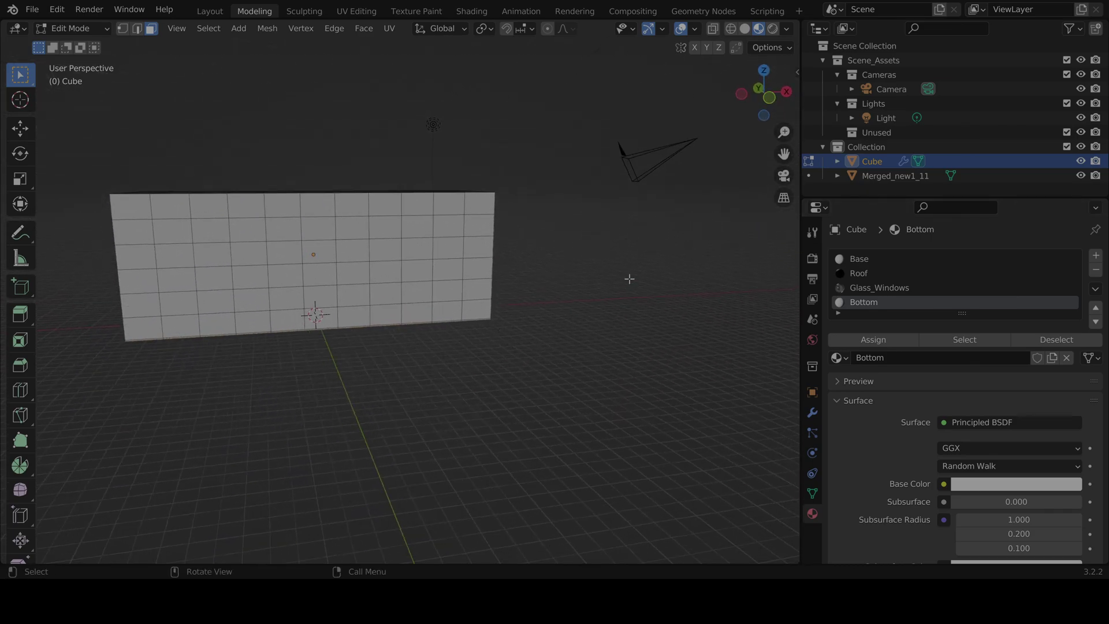
{"action": "left_click", "coordinate": [771, 99]}
{"action": "left_click_drag", "start_coordinate": [128, 336], "coordinate": [636, 141]}
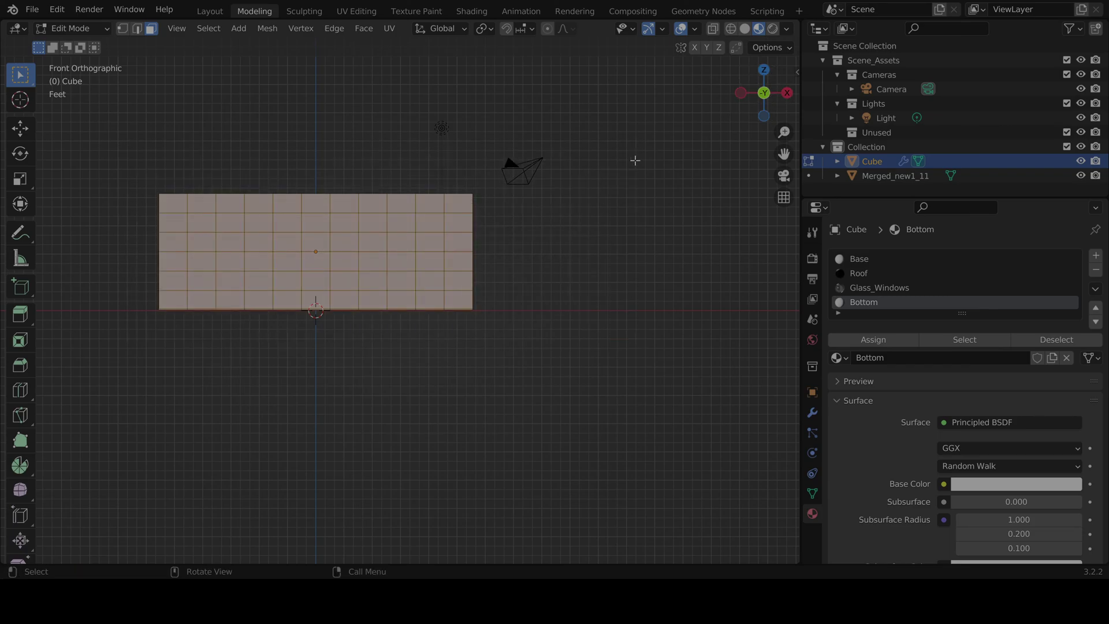
{"action": "left_click", "coordinate": [1097, 256]}
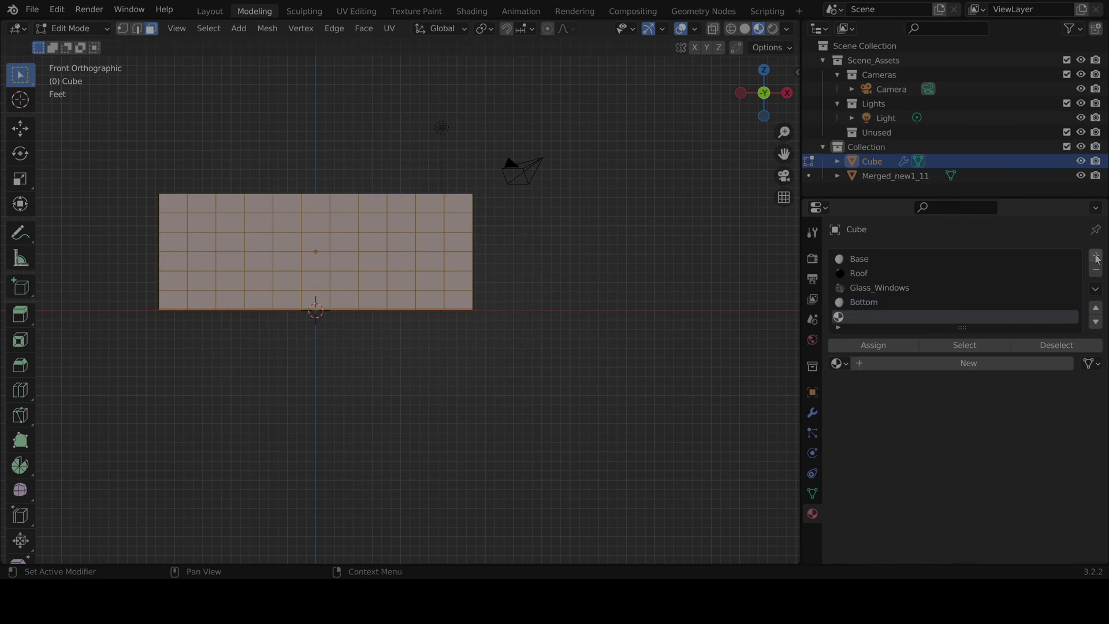
{"action": "left_click", "coordinate": [892, 364]}
{"action": "double_click", "coordinate": [898, 361]}
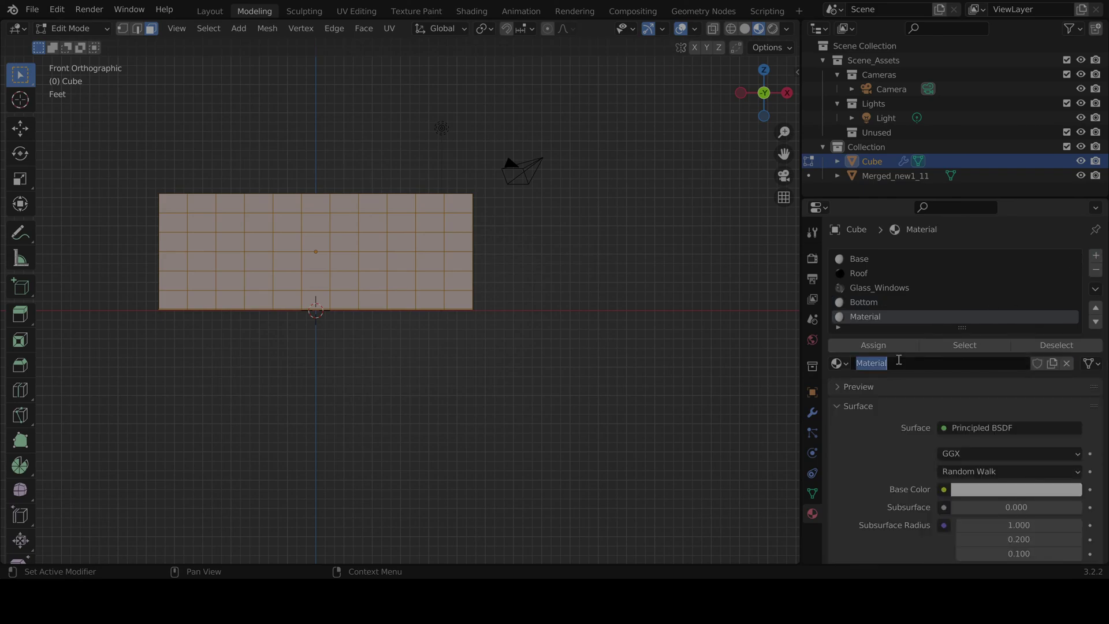
{"action": "type", "text": "Rear"}
{"action": "left_click", "coordinate": [888, 350]}
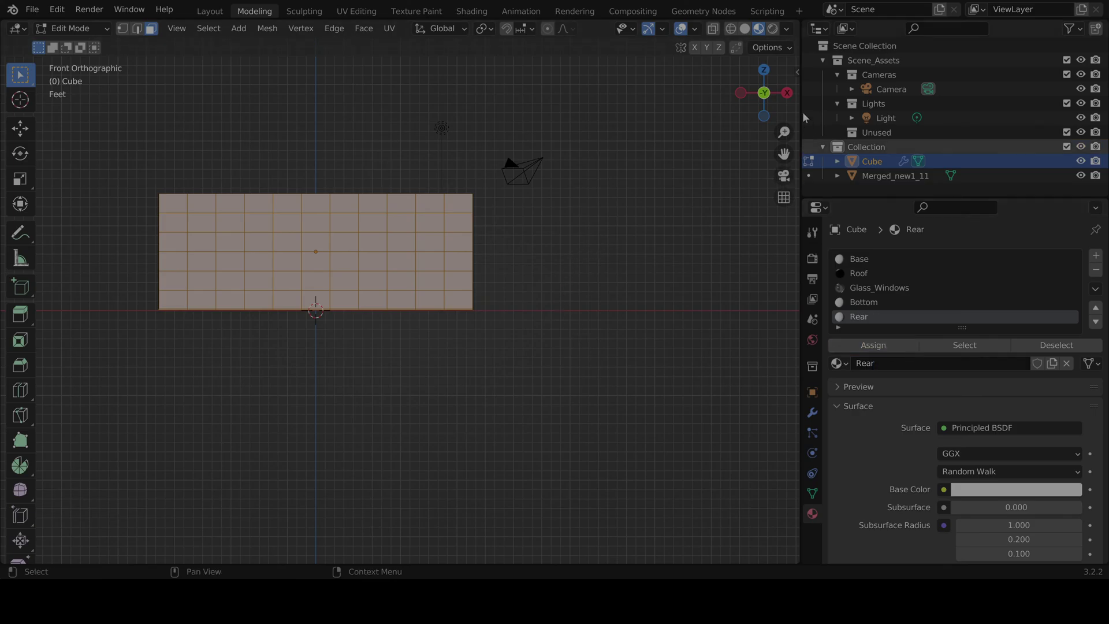
Step: Switch to the right orthographic view and add a new material named Left to the box
{"action": "left_click", "coordinate": [788, 93]}
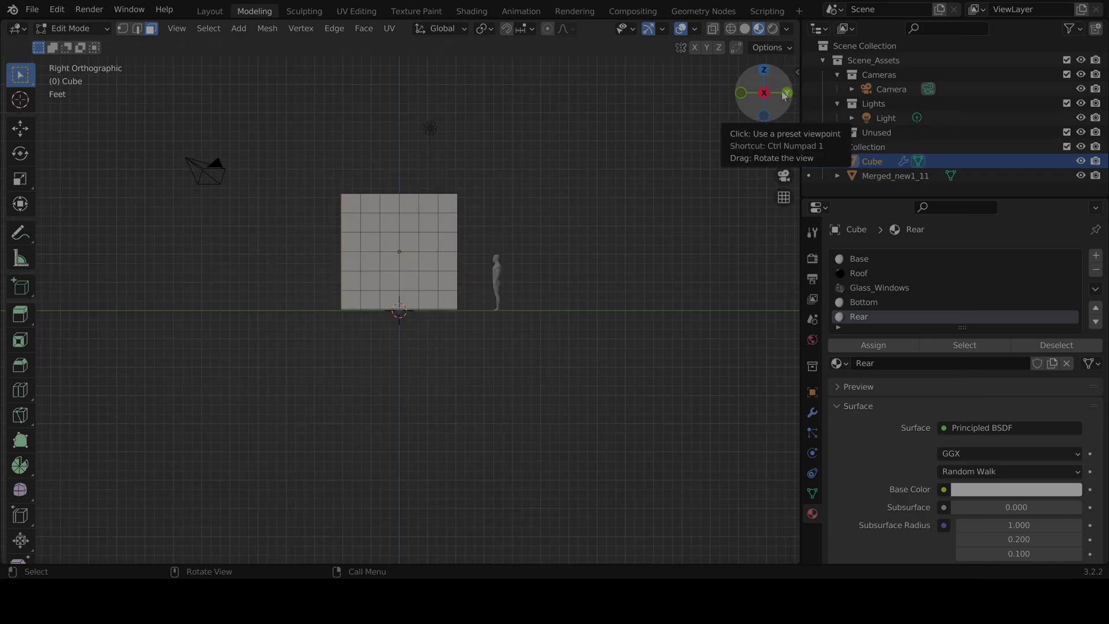
{"action": "left_click", "coordinate": [1096, 256]}
{"action": "left_click", "coordinate": [884, 364]}
{"action": "double_click", "coordinate": [911, 364]}
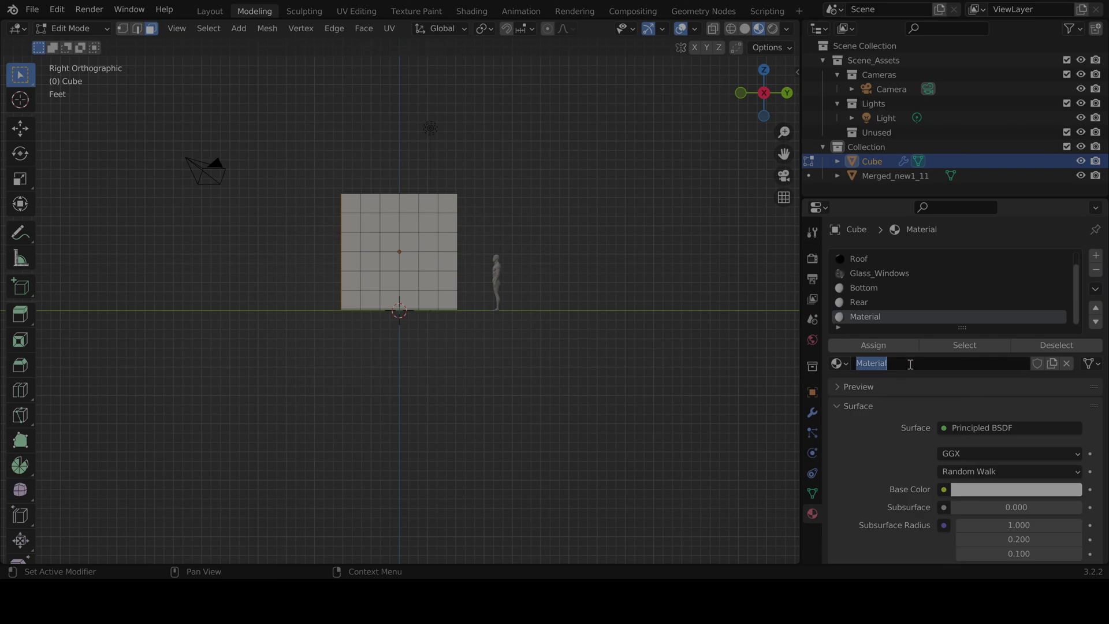
{"action": "type", "text": "Left"}
{"action": "key", "text": "Return"}
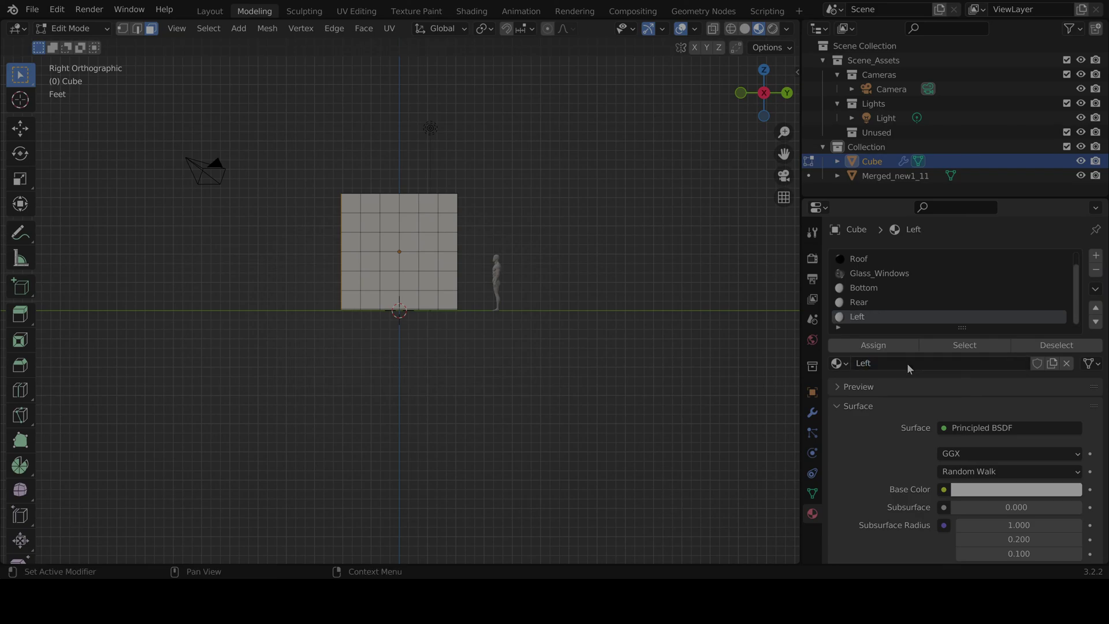
Step: Select all faces of the short end wall in the right view to receive the Left material
{"action": "left_click_drag", "start_coordinate": [275, 353], "coordinate": [493, 196]}
{"action": "key", "text": "Escape"}
{"action": "left_click_drag", "start_coordinate": [280, 374], "coordinate": [542, 136]}
{"action": "middle_click_drag", "start_coordinate": [277, 291], "coordinate": [324, 320]}
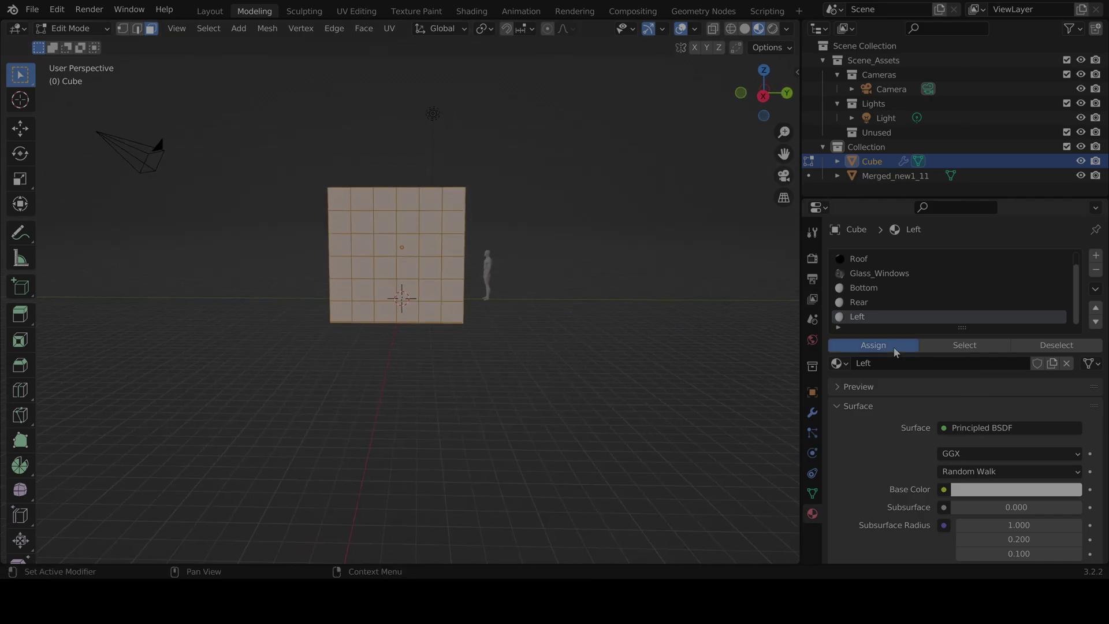
Step: Select all faces on the box's long side in the back orthographic view and assign them a new material named Front
{"action": "middle_click_drag", "start_coordinate": [612, 292], "coordinate": [494, 284]}
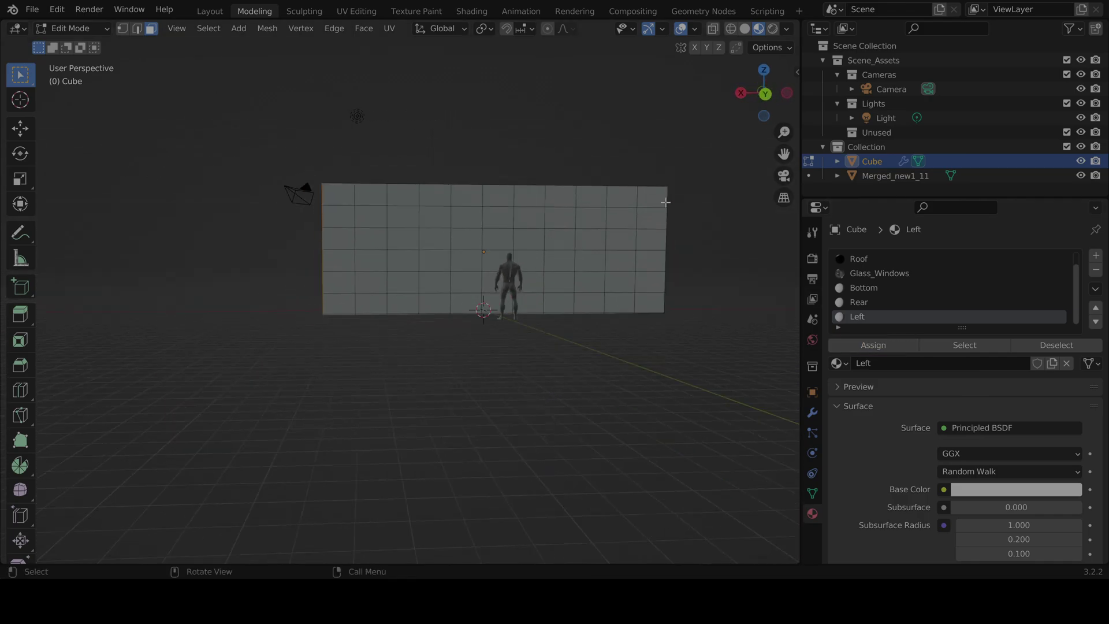
{"action": "left_click", "coordinate": [766, 96]}
{"action": "left_click_drag", "start_coordinate": [280, 342], "coordinate": [682, 148]}
{"action": "left_click_drag", "start_coordinate": [263, 376], "coordinate": [719, 137]}
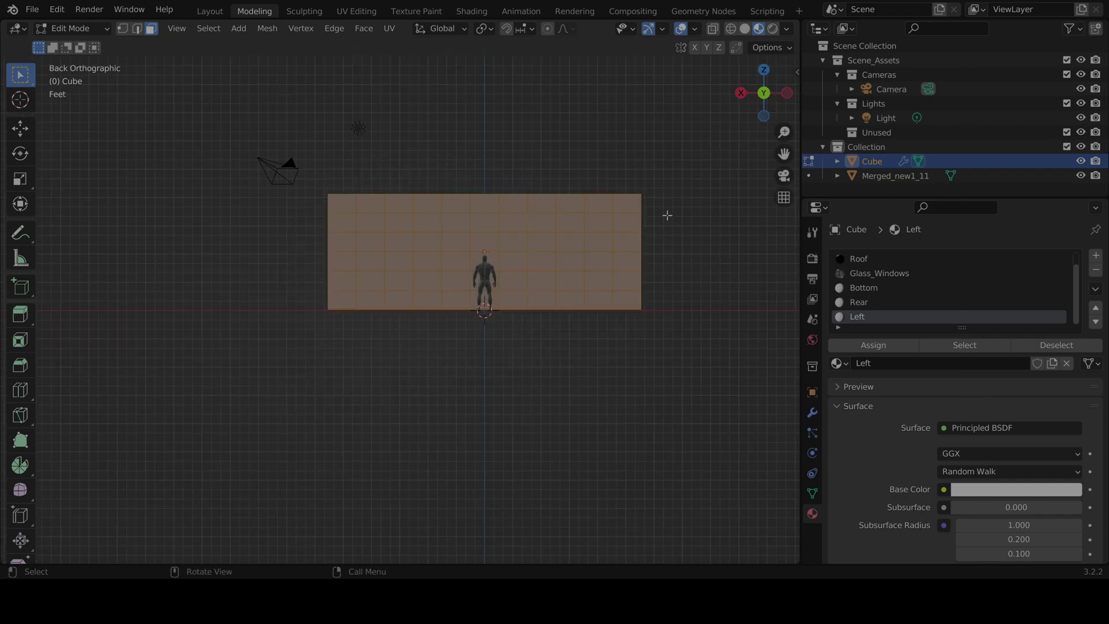
{"action": "left_click", "coordinate": [1097, 256]}
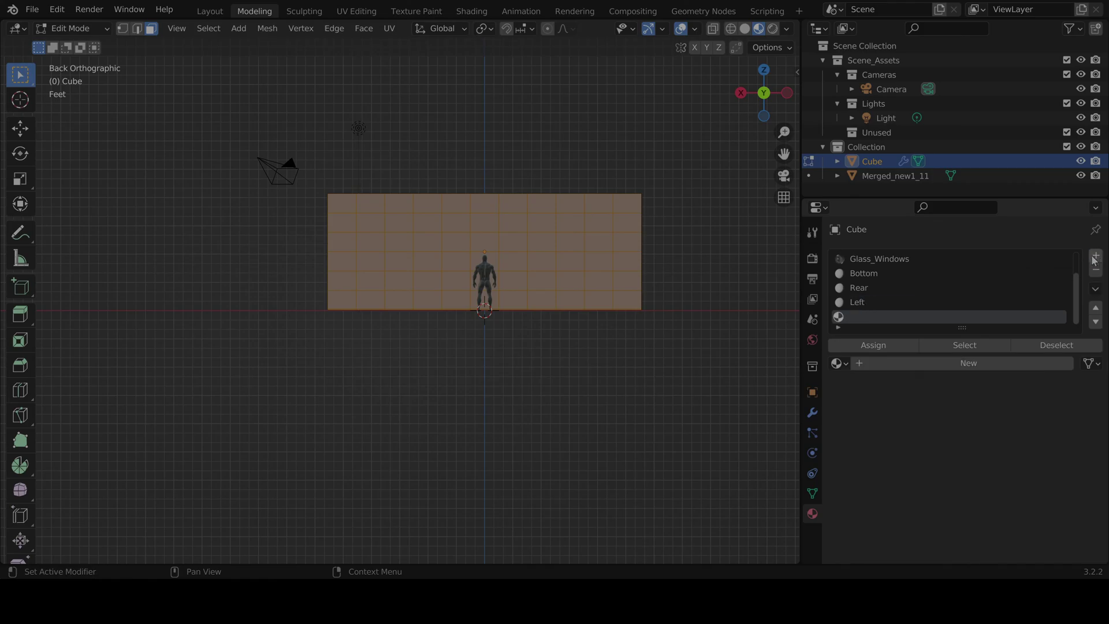
{"action": "left_click", "coordinate": [917, 364]}
{"action": "double_click", "coordinate": [917, 364]}
{"action": "type", "text": "Front"}
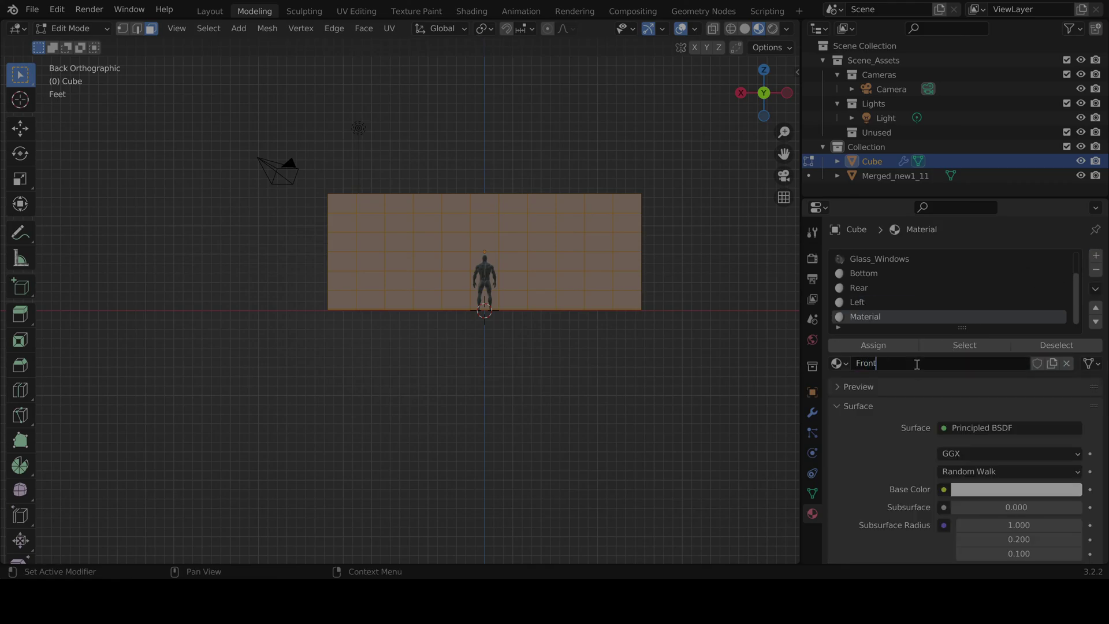
{"action": "key", "text": "Return"}
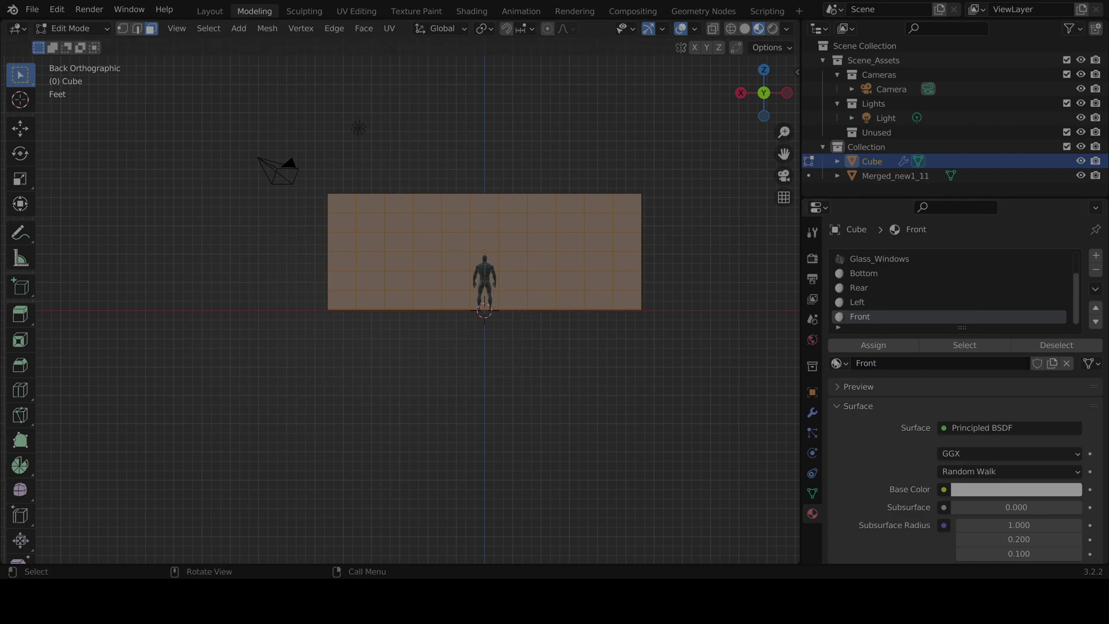
{"action": "left_click", "coordinate": [875, 346]}
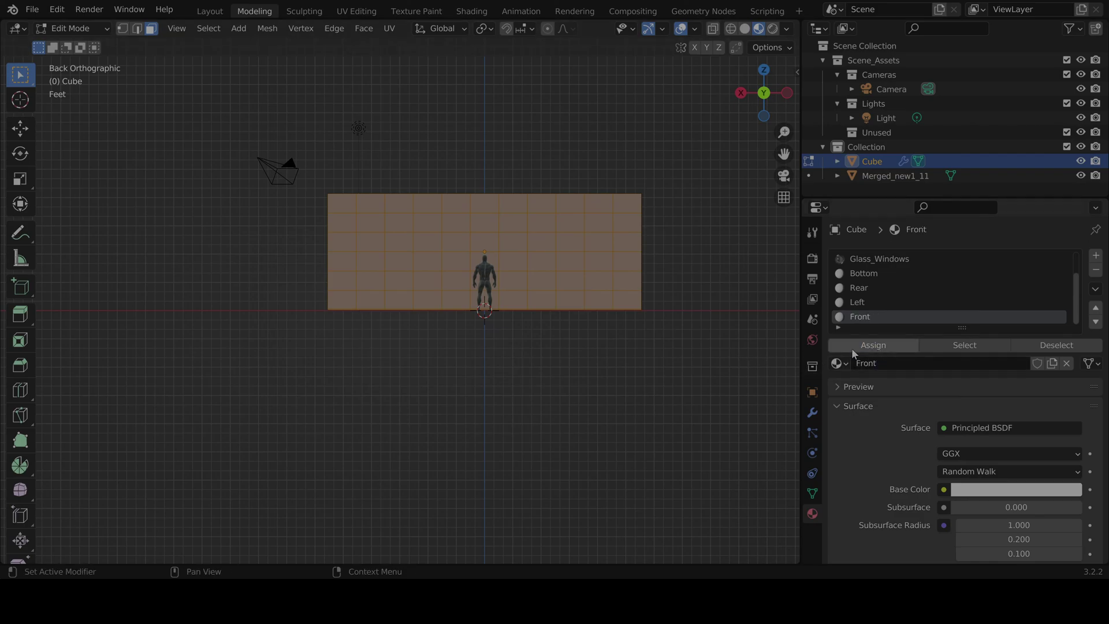
{"action": "left_click", "coordinate": [664, 339]}
Step: Select all faces on the box's end in the left orthographic view and add a new material named Right
{"action": "middle_click_drag", "start_coordinate": [705, 338], "coordinate": [555, 340]}
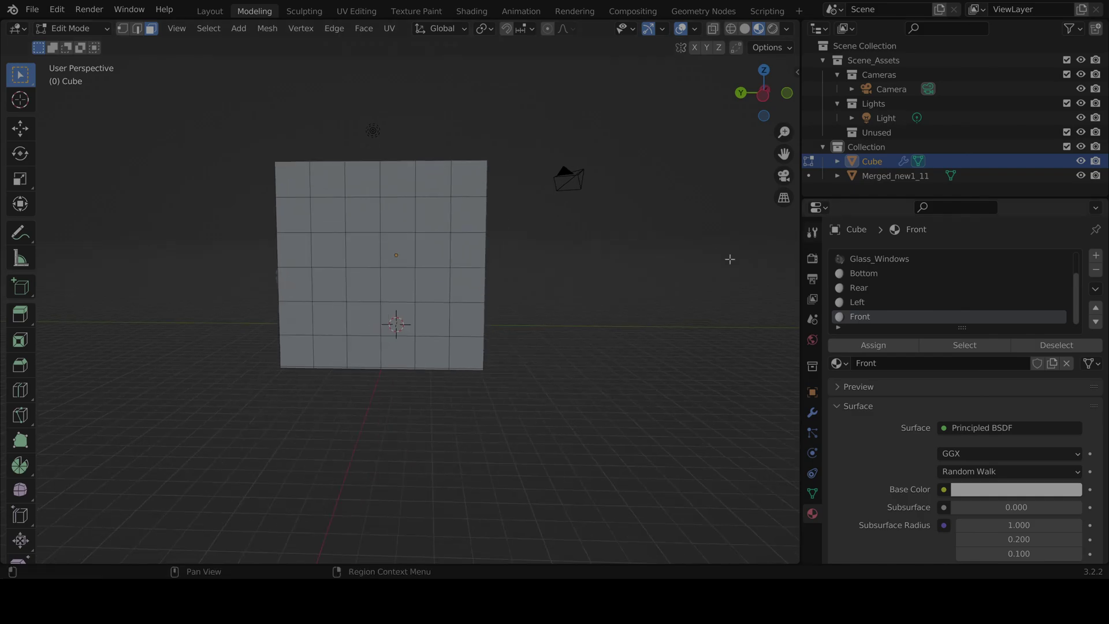
{"action": "left_click", "coordinate": [764, 94]}
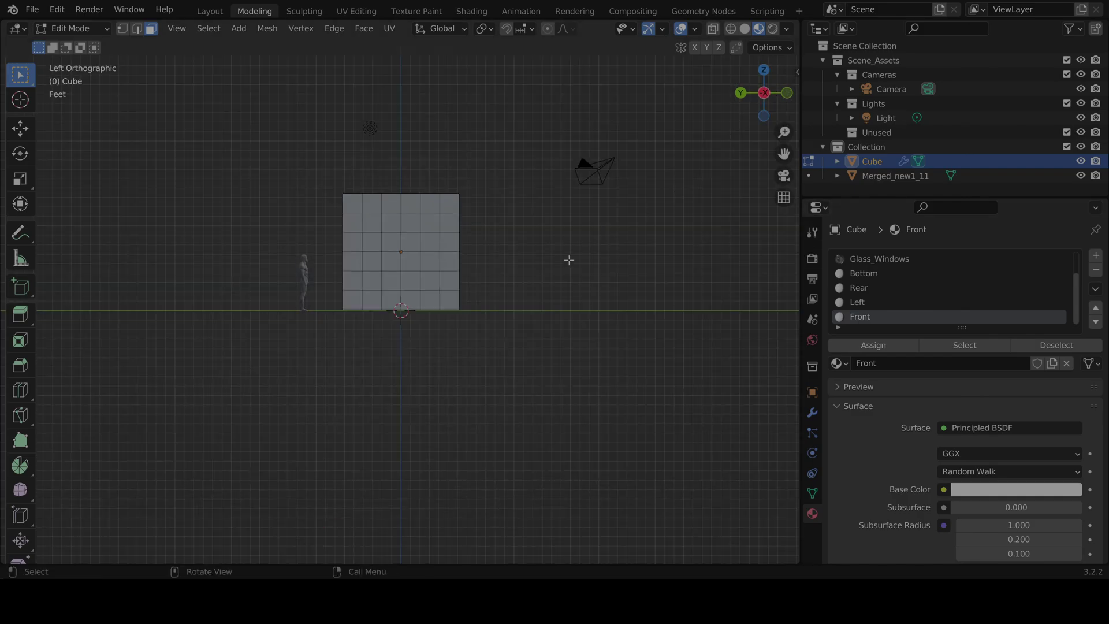
{"action": "left_click_drag", "start_coordinate": [253, 382], "coordinate": [560, 122]}
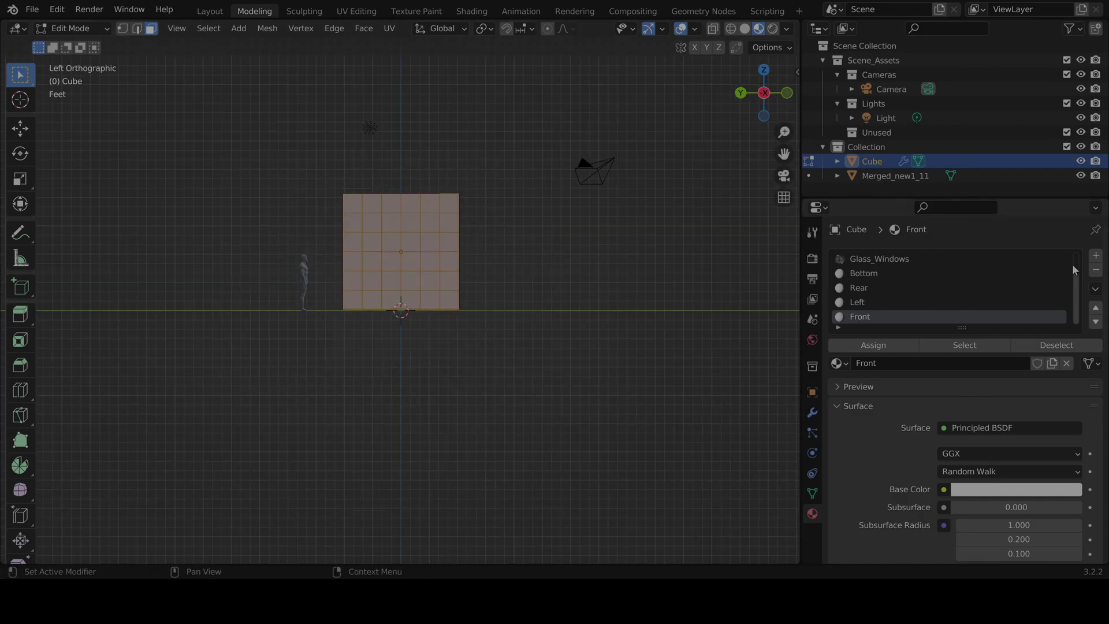
{"action": "left_click", "coordinate": [1096, 255]}
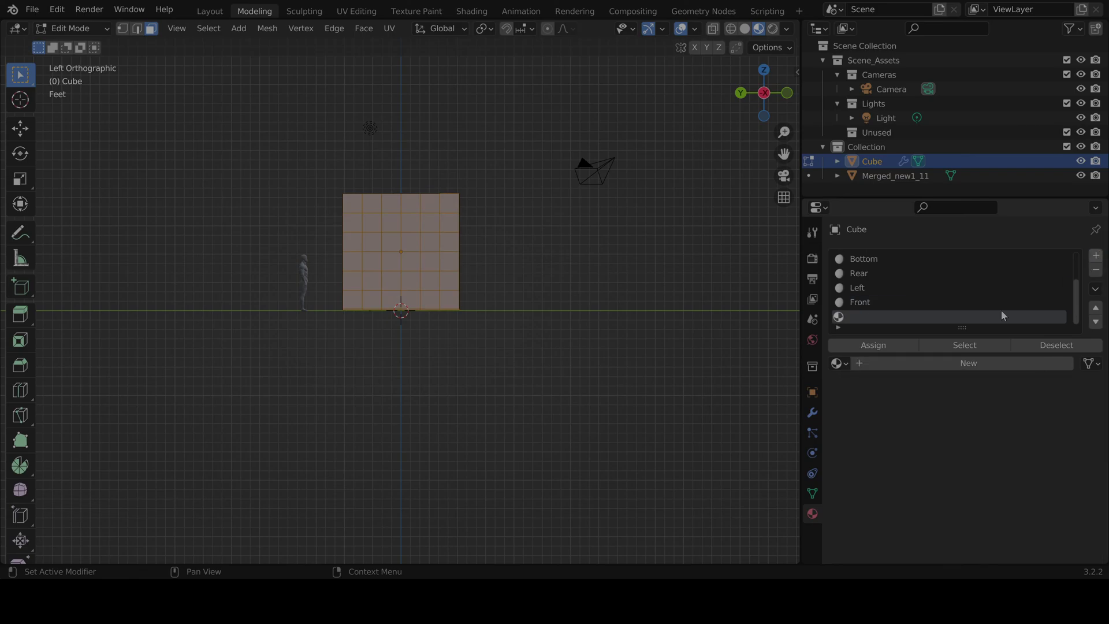
{"action": "left_click", "coordinate": [903, 365]}
{"action": "double_click", "coordinate": [903, 364]}
{"action": "type", "text": "Right"}
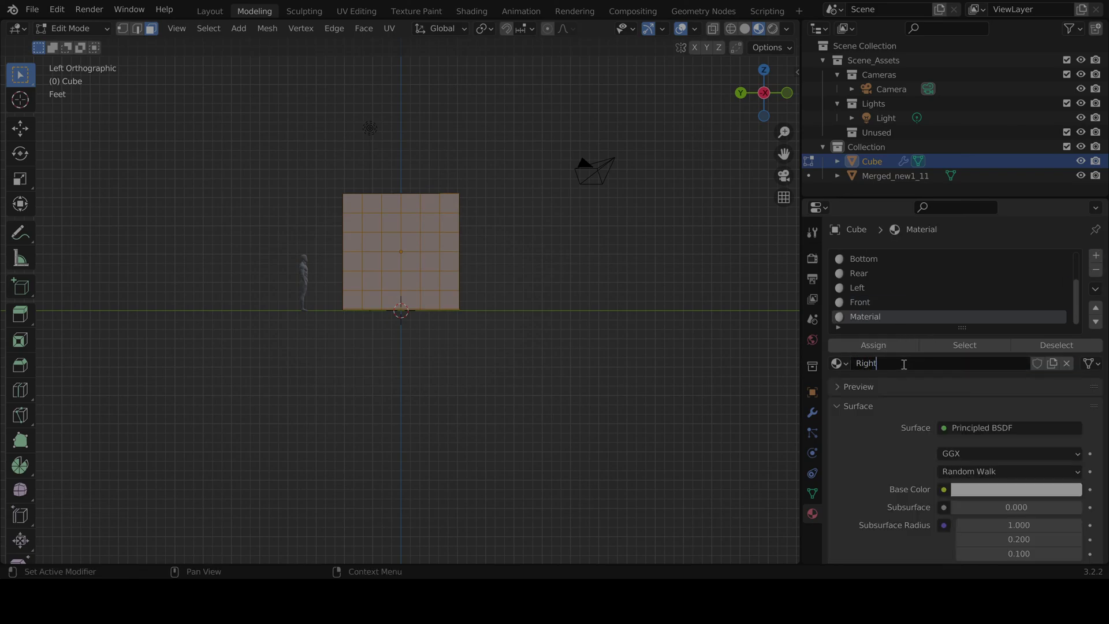
{"action": "key", "text": "Return"}
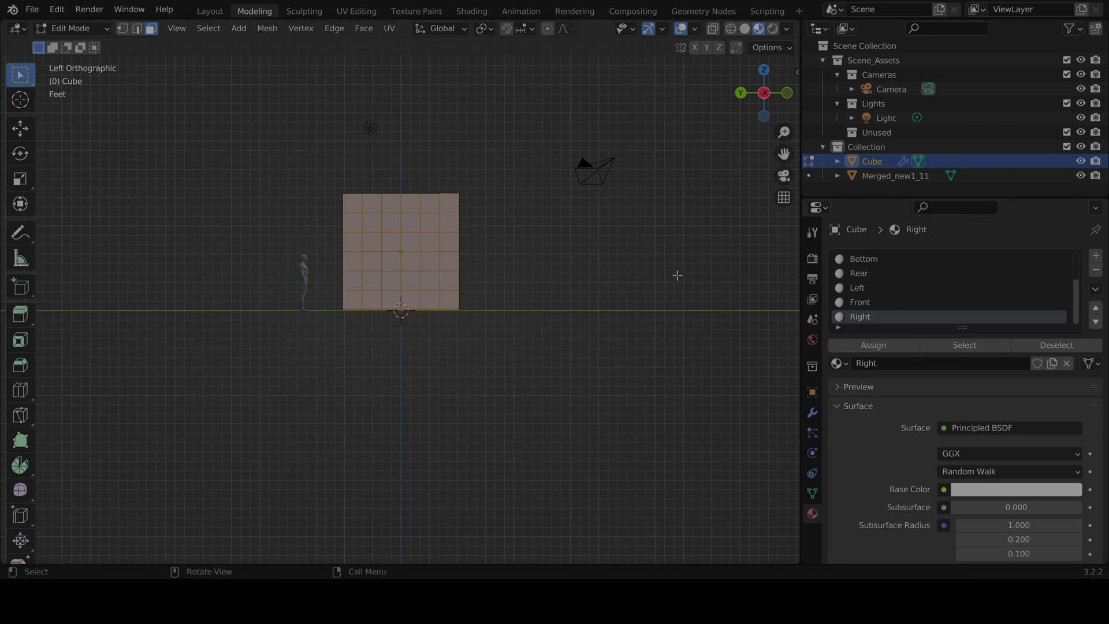
Step: Add another material slot to the box with a new material named Top
{"action": "scroll", "coordinate": [943, 289], "scroll_direction": "up", "scroll_amount": 3}
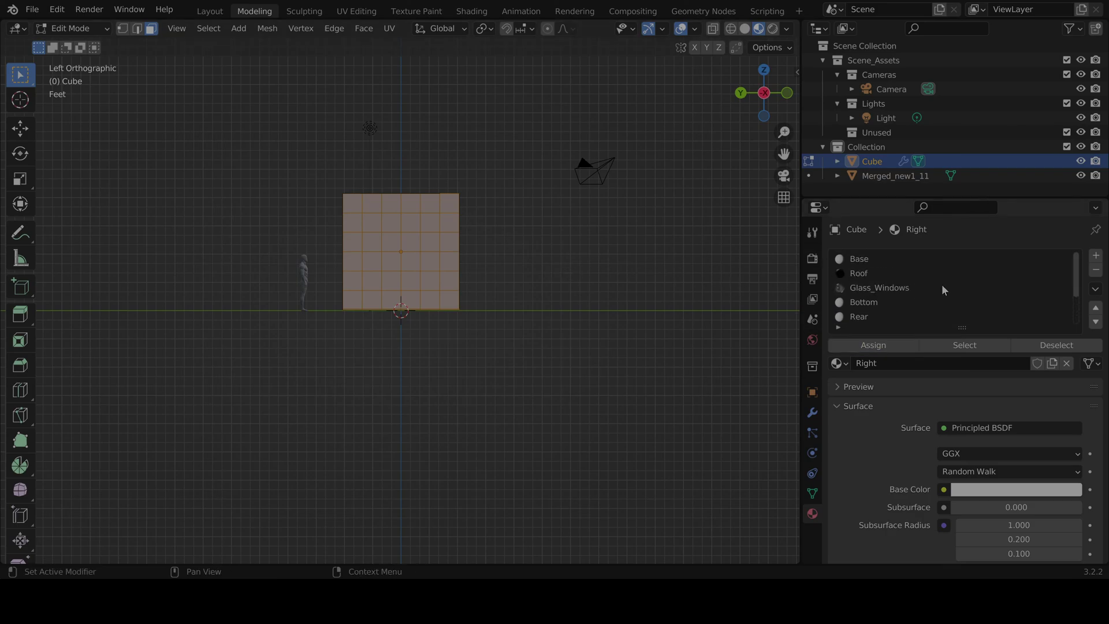
{"action": "scroll", "coordinate": [880, 285], "scroll_direction": "down", "scroll_amount": 2}
{"action": "scroll", "coordinate": [885, 285], "scroll_direction": "up", "scroll_amount": 2}
{"action": "left_click", "coordinate": [1096, 255]}
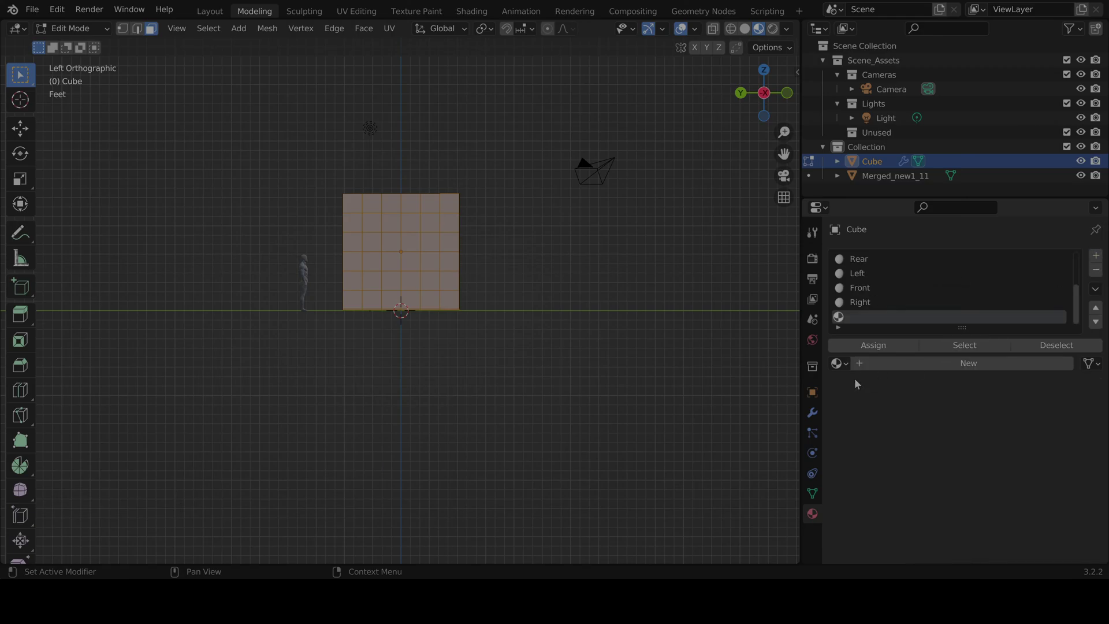
{"action": "left_click", "coordinate": [882, 368]}
{"action": "left_click", "coordinate": [888, 364]}
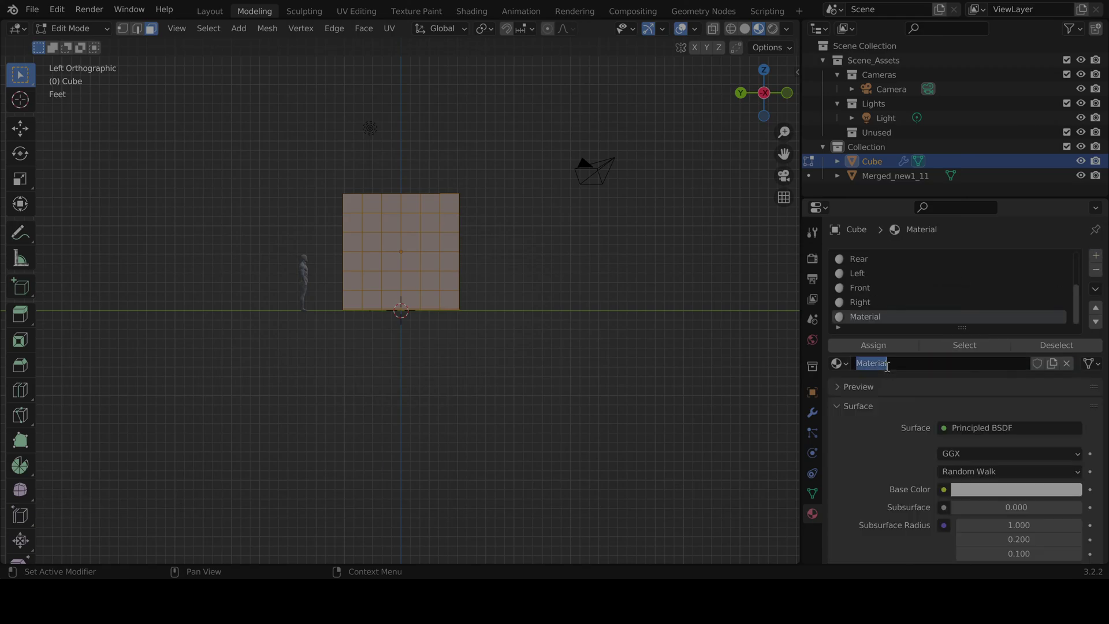
{"action": "type", "text": "Top"}
{"action": "key", "text": "Return"}
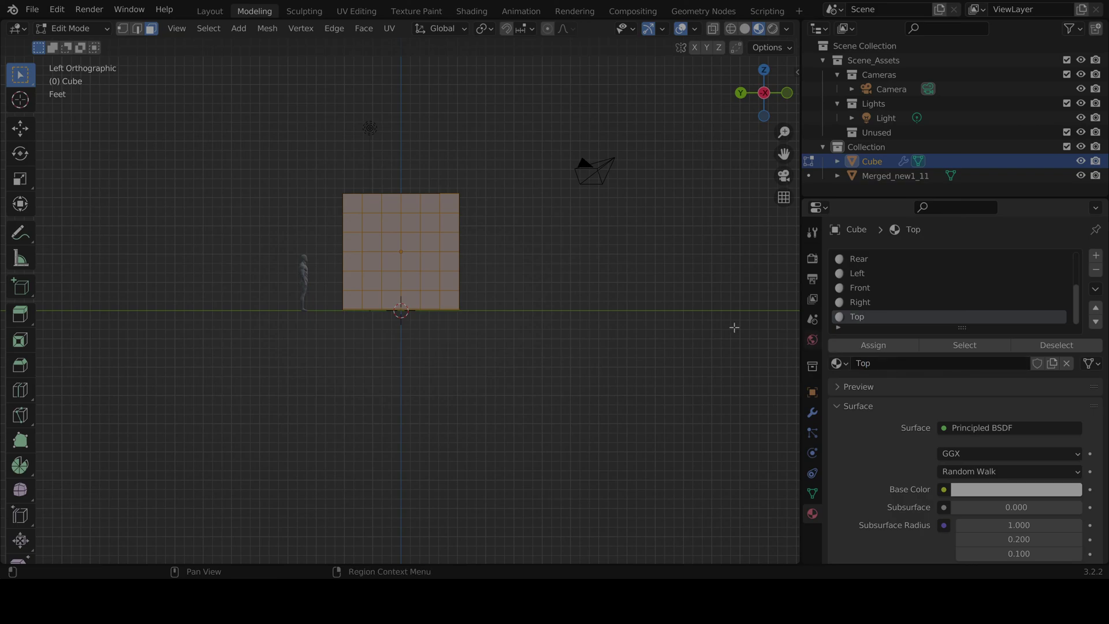
Step: Select all faces on the box's upper side in the top orthographic view and assign them the Top material
{"action": "scroll", "coordinate": [523, 257], "scroll_direction": "down", "scroll_amount": 1}
{"action": "left_click", "coordinate": [517, 257]}
{"action": "middle_click_drag", "start_coordinate": [517, 257], "coordinate": [640, 369]}
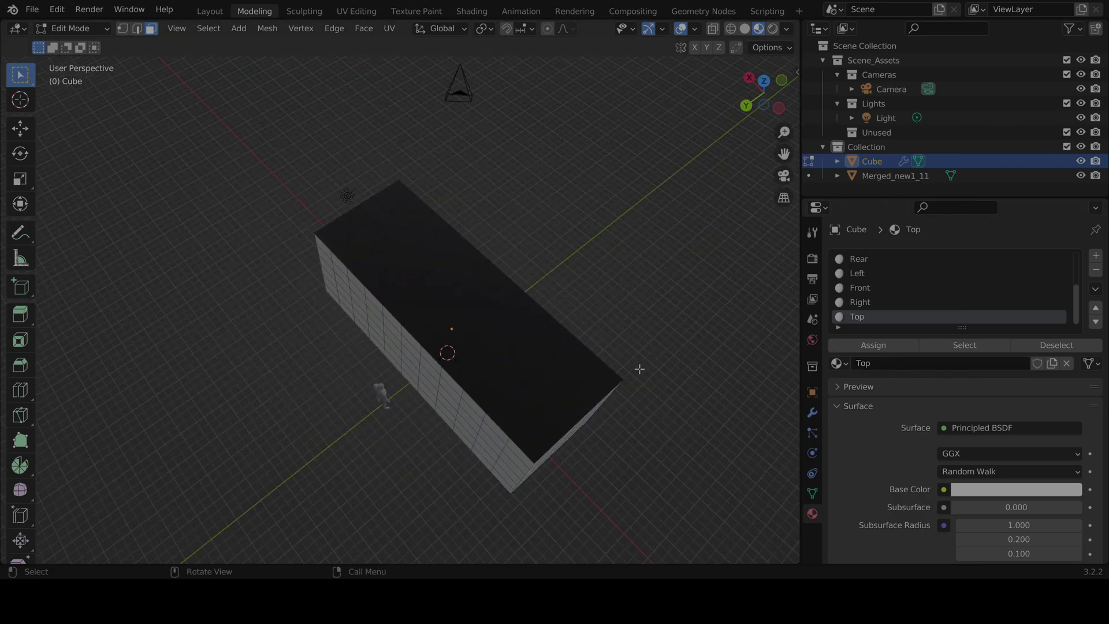
{"action": "left_click", "coordinate": [764, 82]}
{"action": "mouse_move", "coordinate": [149, 391]}
{"action": "left_mouse_down"}
{"action": "mouse_move", "coordinate": [619, 183]}
{"action": "mouse_move", "coordinate": [543, 254]}
{"action": "left_mouse_up"}
{"action": "left_click_drag", "start_coordinate": [148, 409], "coordinate": [560, 138]}
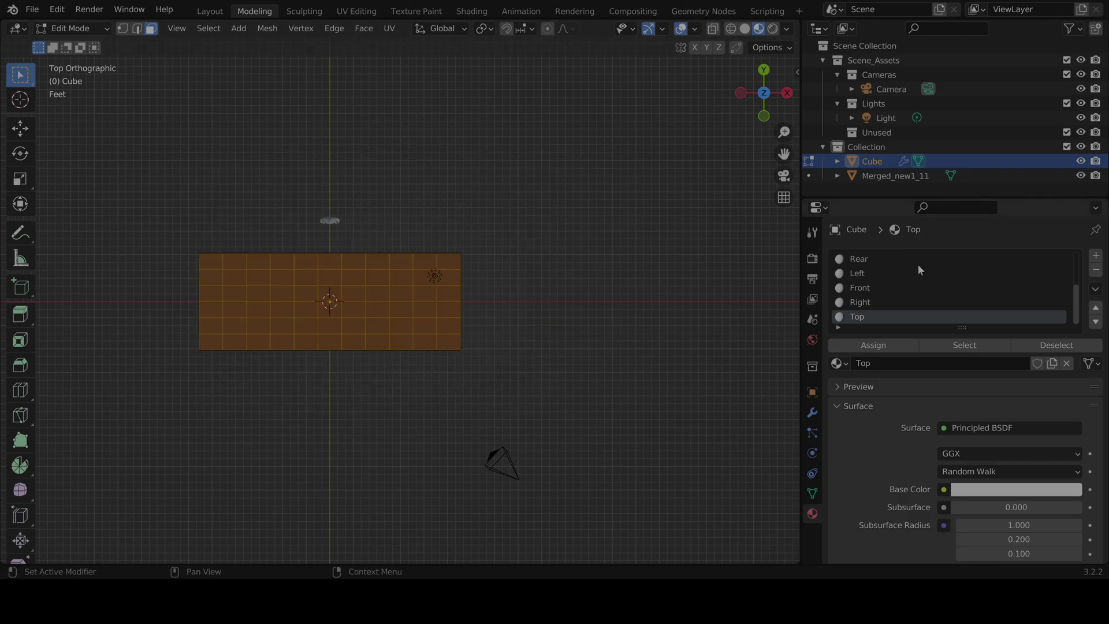
{"action": "left_click", "coordinate": [874, 345]}
{"action": "left_click", "coordinate": [408, 420]}
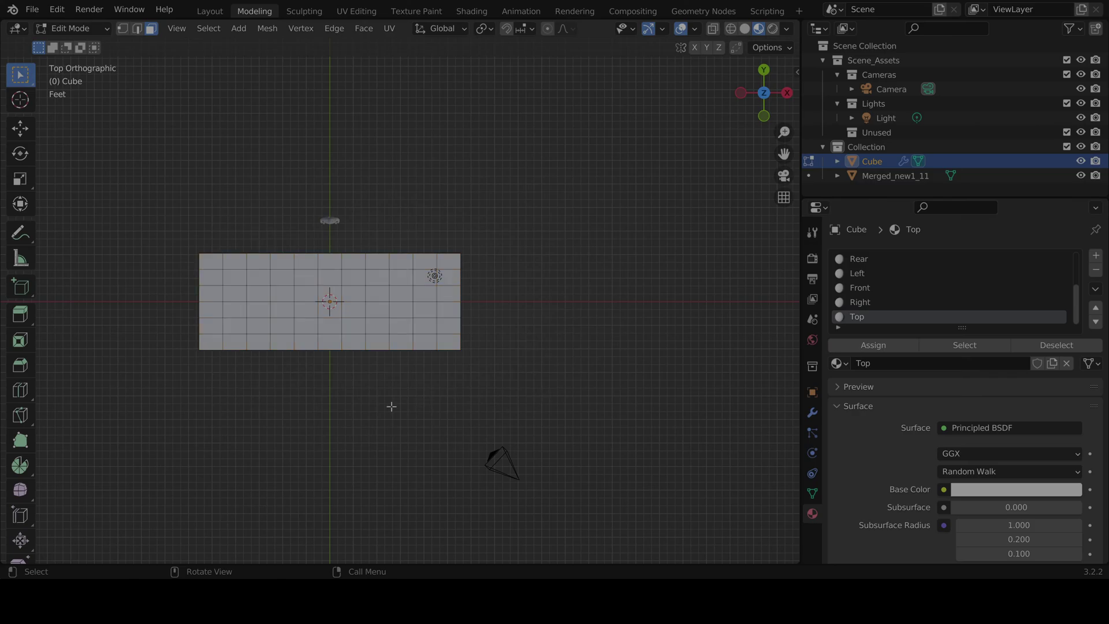
Step: Inspect the box's newly assigned materials in perspective and check how the scene camera frames it
{"action": "scroll", "coordinate": [319, 418], "scroll_direction": "up", "scroll_amount": 3}
{"action": "scroll", "coordinate": [303, 425], "scroll_direction": "down", "scroll_amount": 2}
{"action": "middle_click_drag", "start_coordinate": [304, 425], "coordinate": [231, 262]}
{"action": "middle_click_drag", "start_coordinate": [328, 281], "coordinate": [295, 290]}
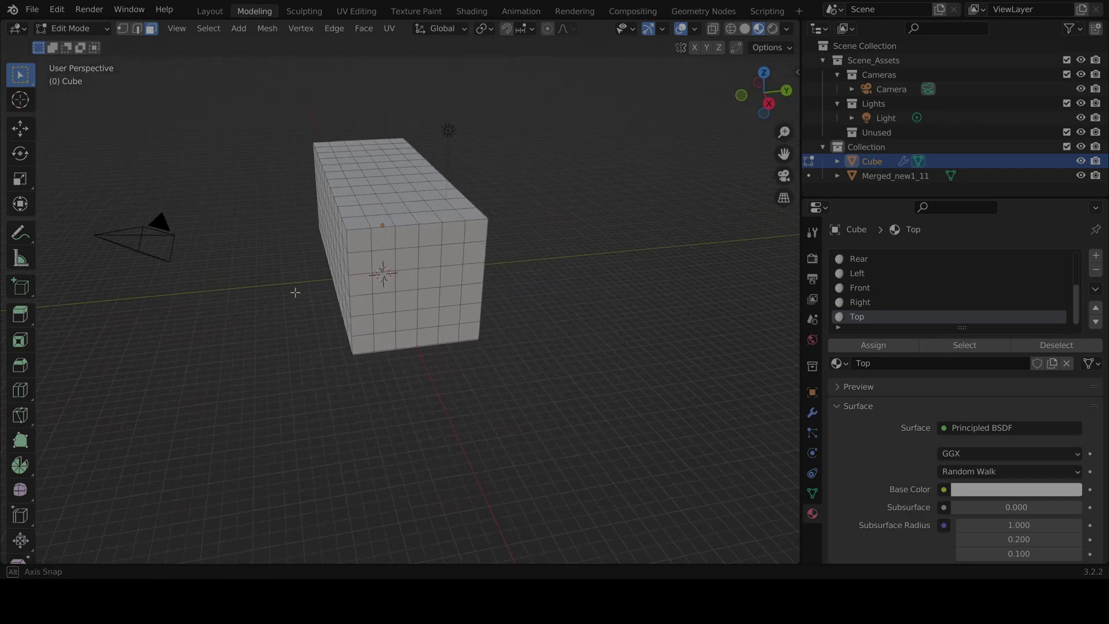
{"action": "left_click", "coordinate": [786, 178]}
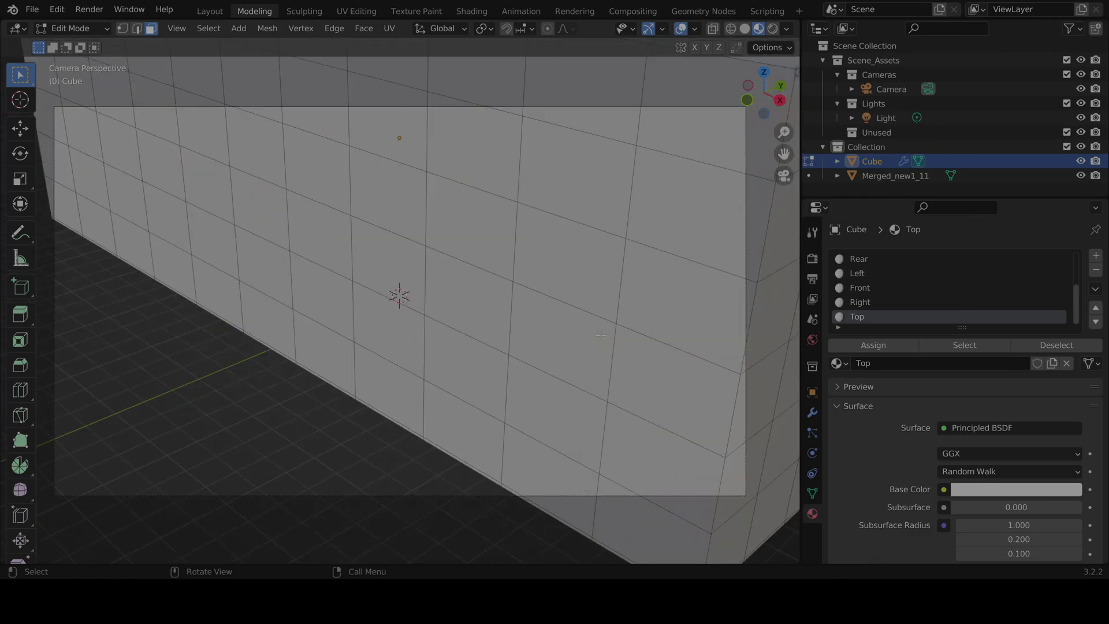
{"action": "scroll", "coordinate": [664, 326], "scroll_direction": "down", "scroll_amount": 4}
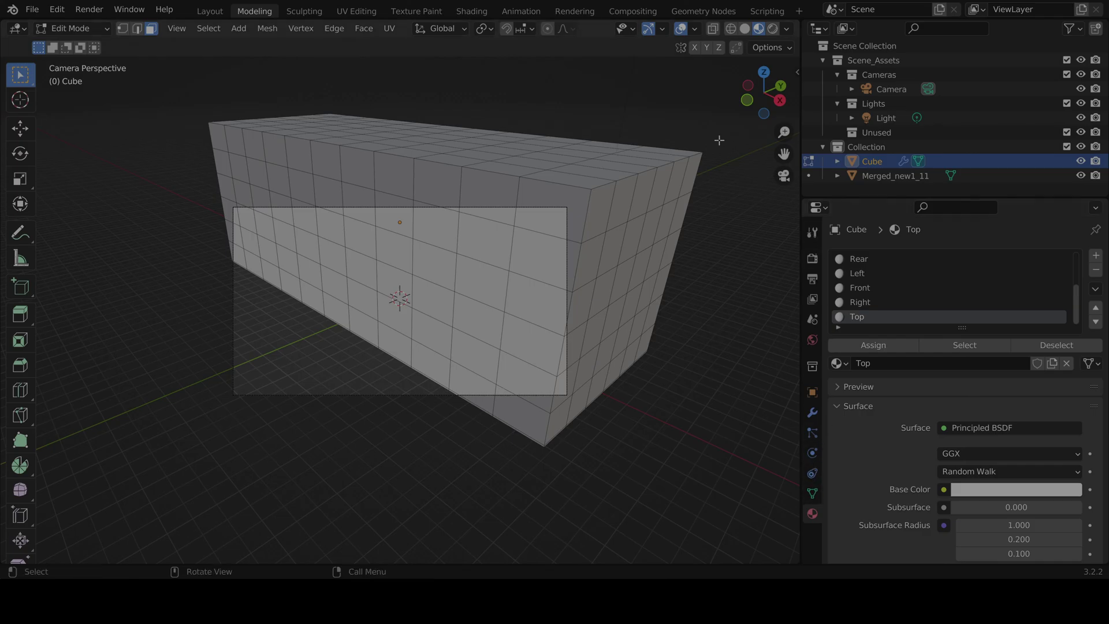
Step: Select the scene camera in the Layout workspace, keep its lens type on Perspective, and set its focal length to 16 mm
{"action": "left_click", "coordinate": [210, 12]}
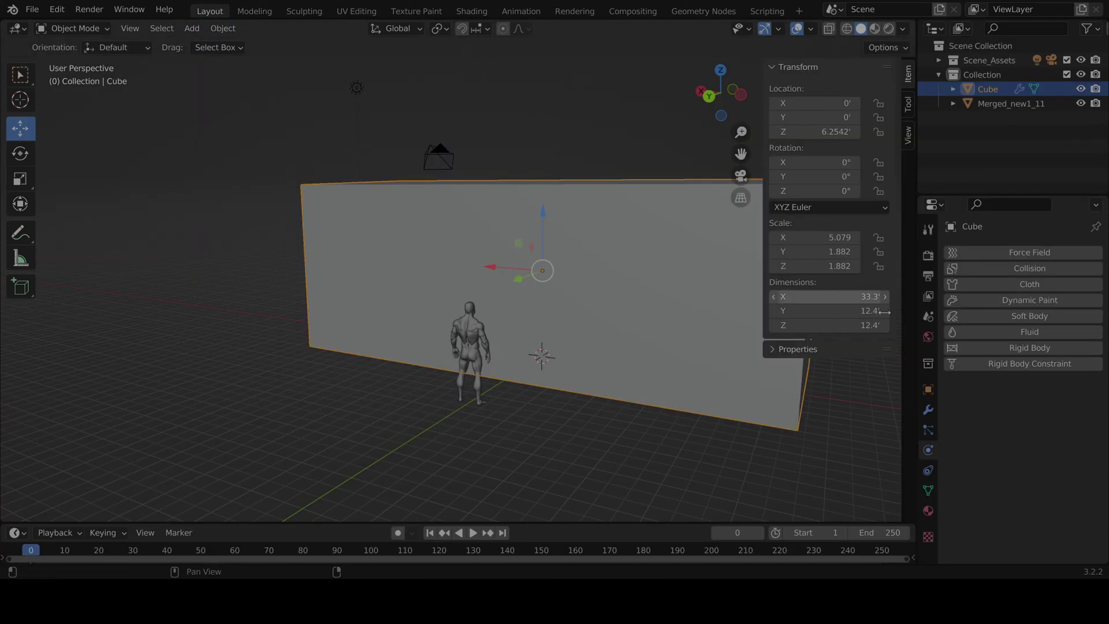
{"action": "left_click", "coordinate": [586, 403]}
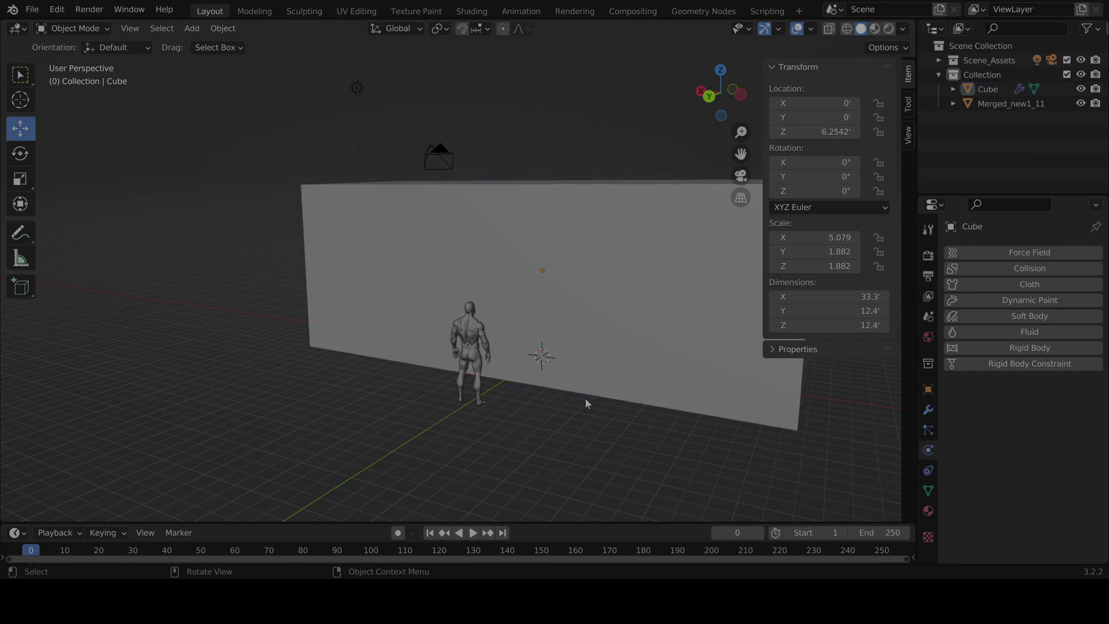
{"action": "left_click", "coordinate": [434, 145]}
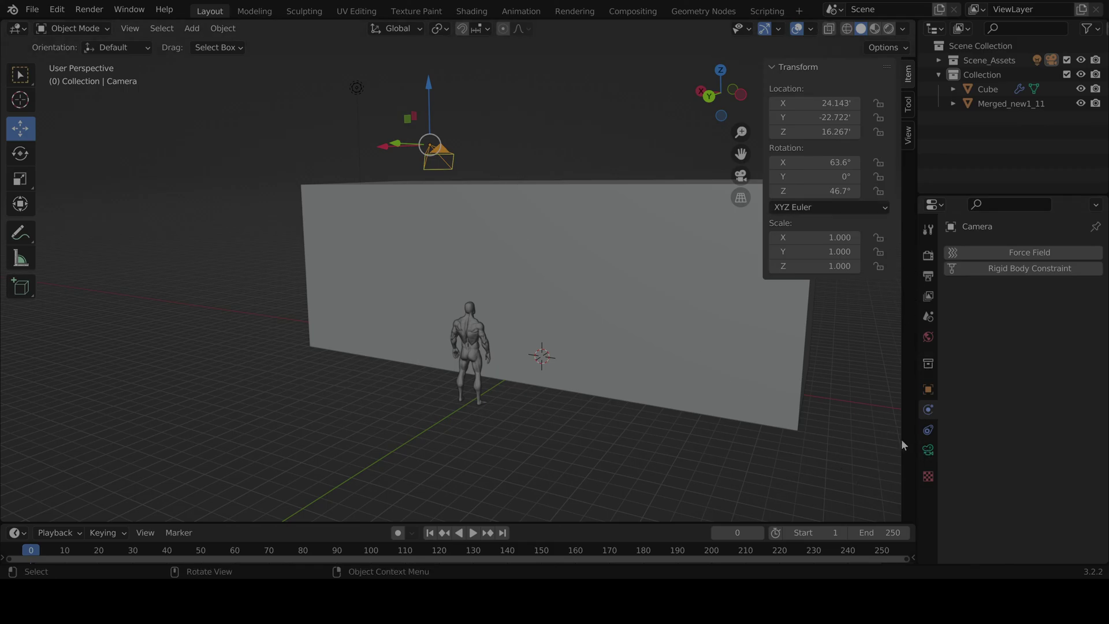
{"action": "left_click", "coordinate": [928, 452]}
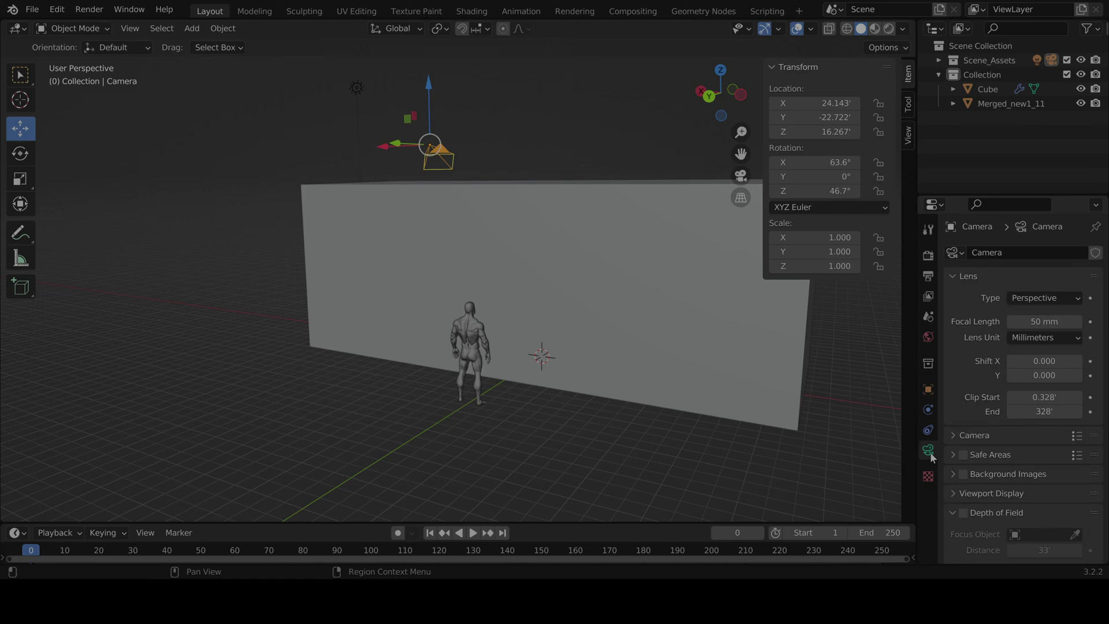
{"action": "left_click", "coordinate": [1062, 297]}
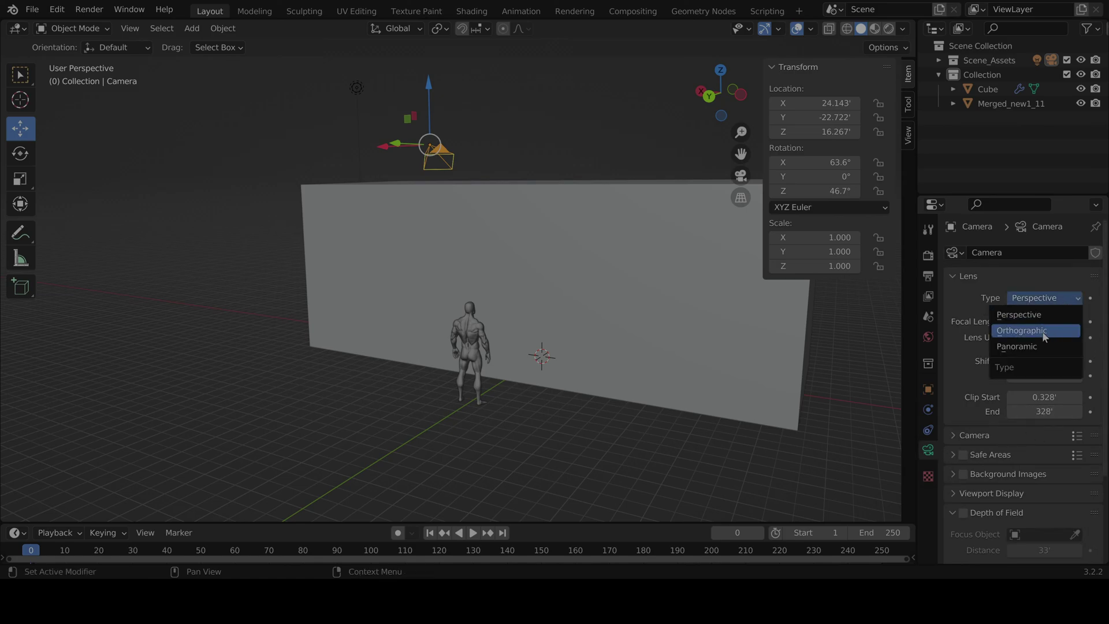
{"action": "left_click", "coordinate": [1025, 315]}
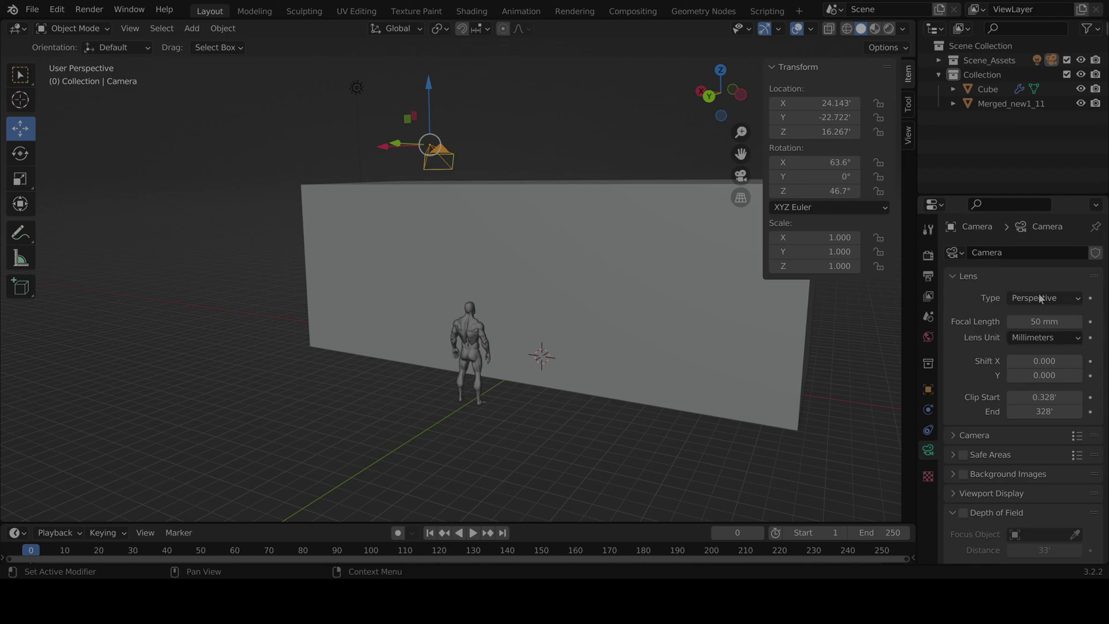
{"action": "left_click", "coordinate": [1044, 321]}
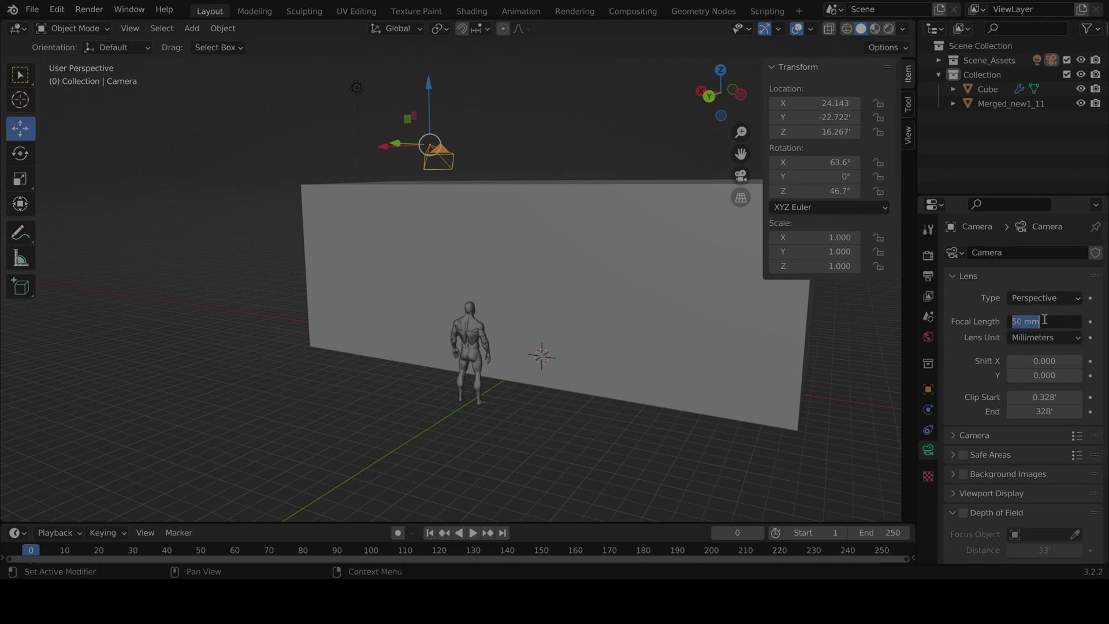
{"action": "type", "text": "1"}
{"action": "key", "text": "Return"}
{"action": "mouse_move", "coordinate": [1044, 321]}
{"action": "left_mouse_down"}
{"action": "mouse_move", "coordinate": [1063, 321]}
{"action": "mouse_move", "coordinate": [1047, 321]}
{"action": "left_mouse_up"}
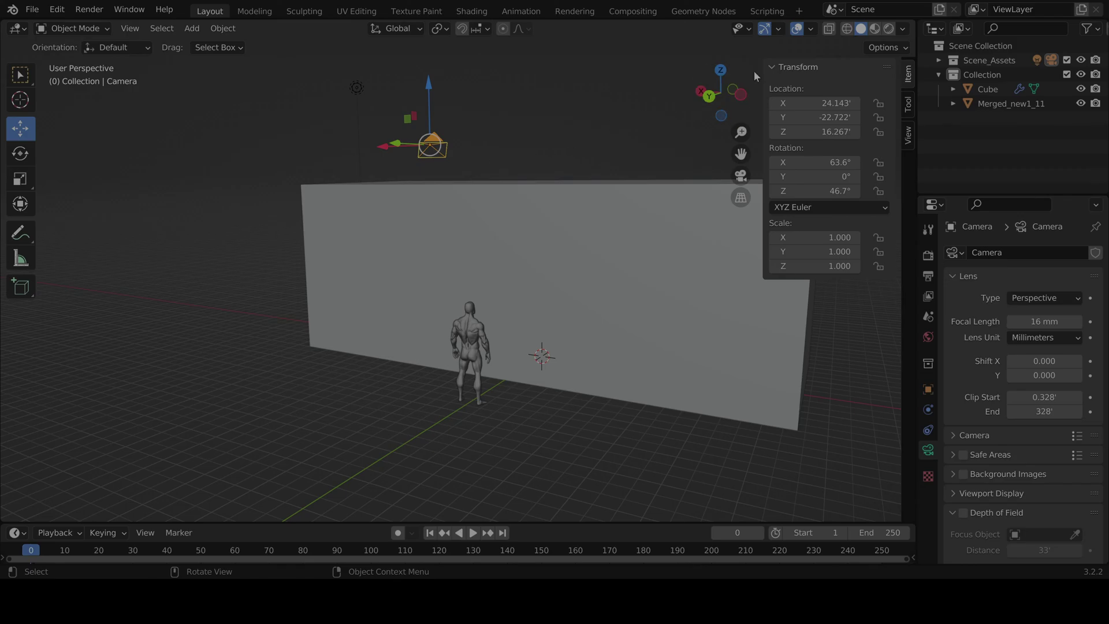
Step: Check the box's framing through the camera with the wider lens, and return to a free perspective view
{"action": "left_click", "coordinate": [743, 174]}
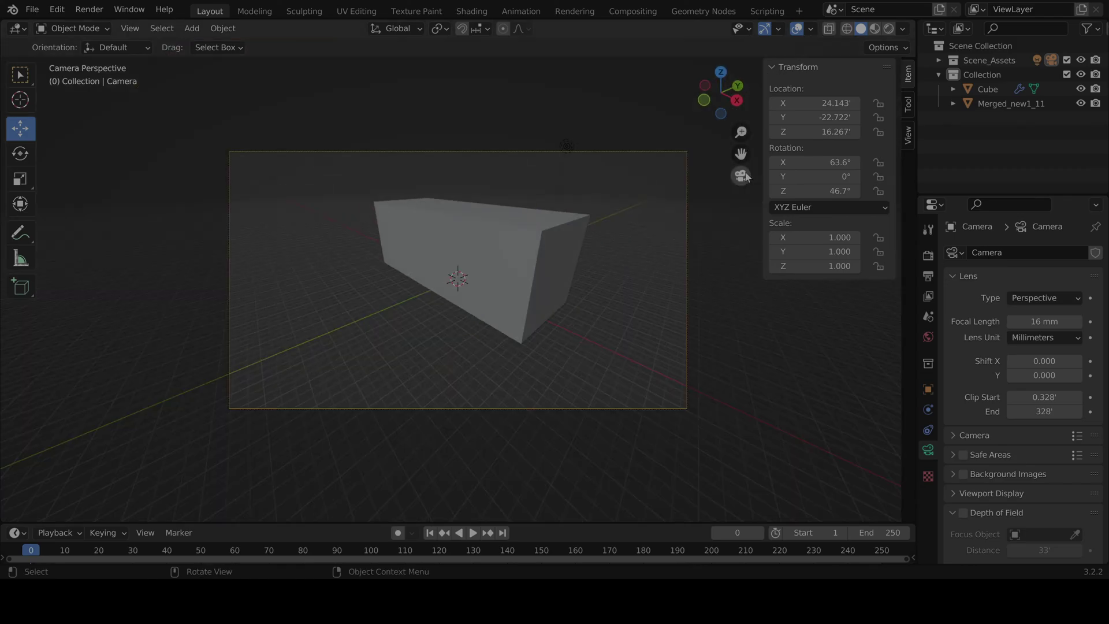
{"action": "scroll", "coordinate": [644, 227], "scroll_direction": "up", "scroll_amount": 5}
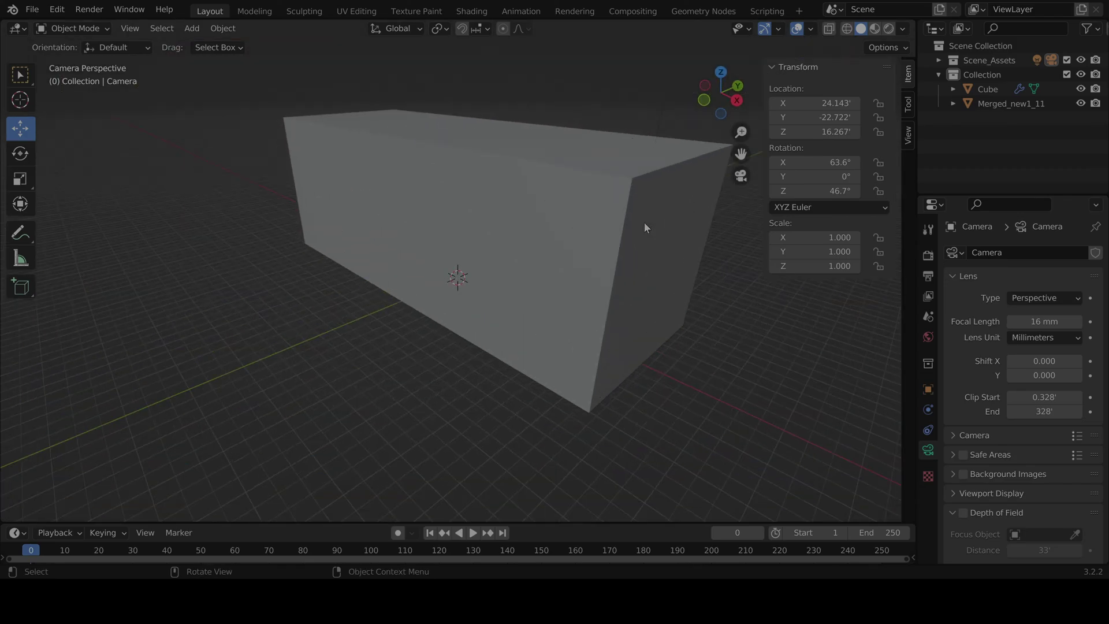
{"action": "scroll", "coordinate": [643, 222], "scroll_direction": "down", "scroll_amount": 2}
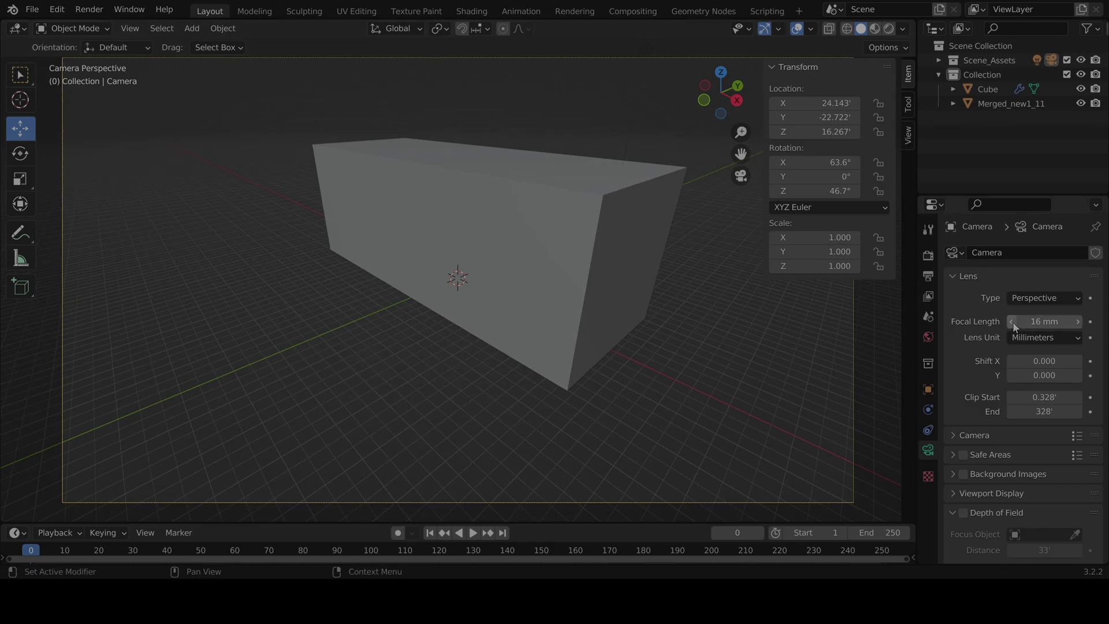
{"action": "scroll", "coordinate": [649, 303], "scroll_direction": "down", "scroll_amount": 3}
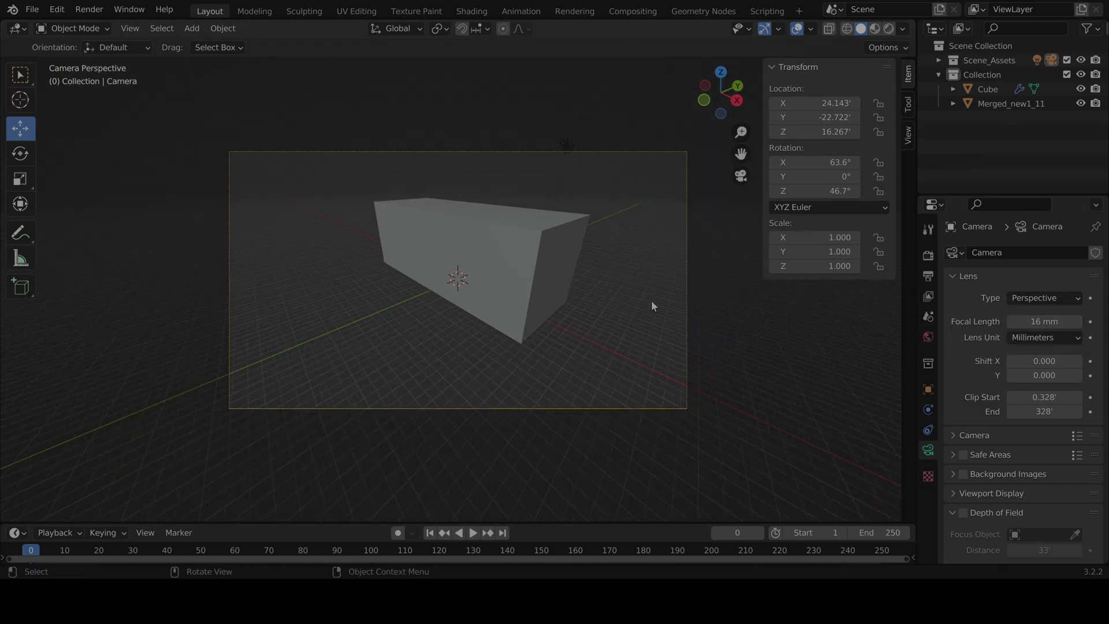
{"action": "middle_click_drag", "start_coordinate": [651, 302], "coordinate": [535, 289]}
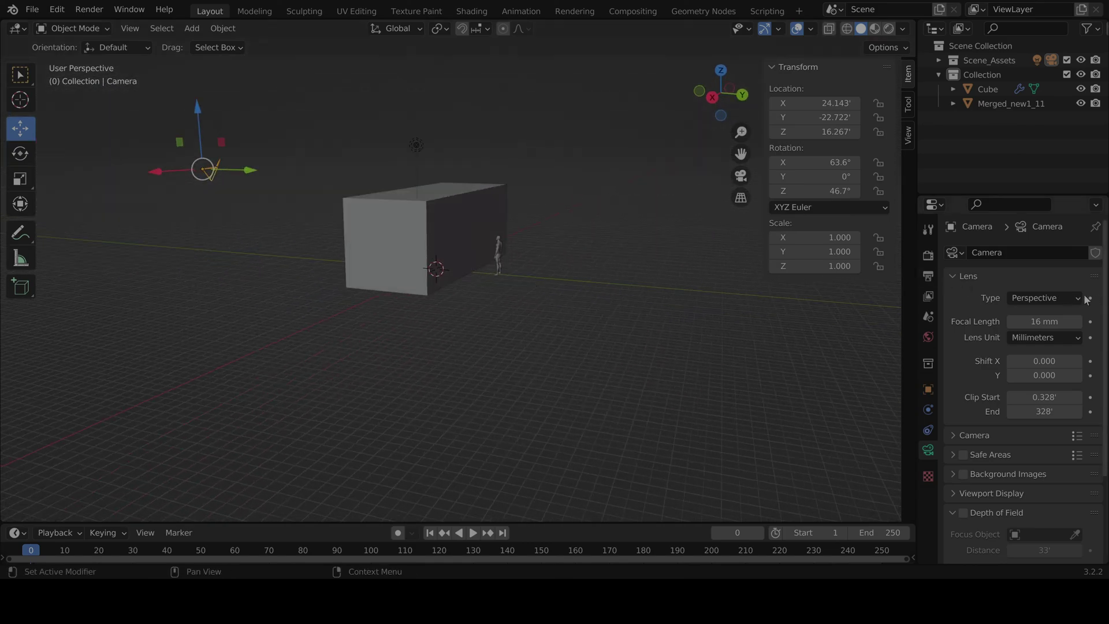
Step: Set the camera's lens type to Panoramic and check the box's framing through the camera
{"action": "left_click", "coordinate": [1048, 297]}
{"action": "left_click", "coordinate": [1022, 345]}
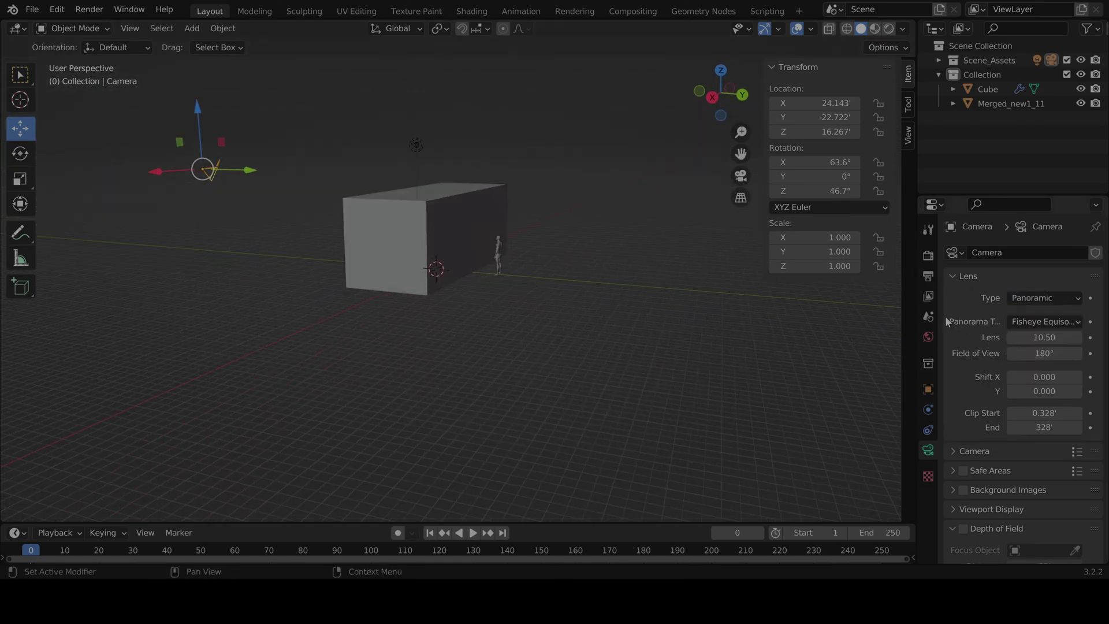
{"action": "left_click", "coordinate": [741, 175]}
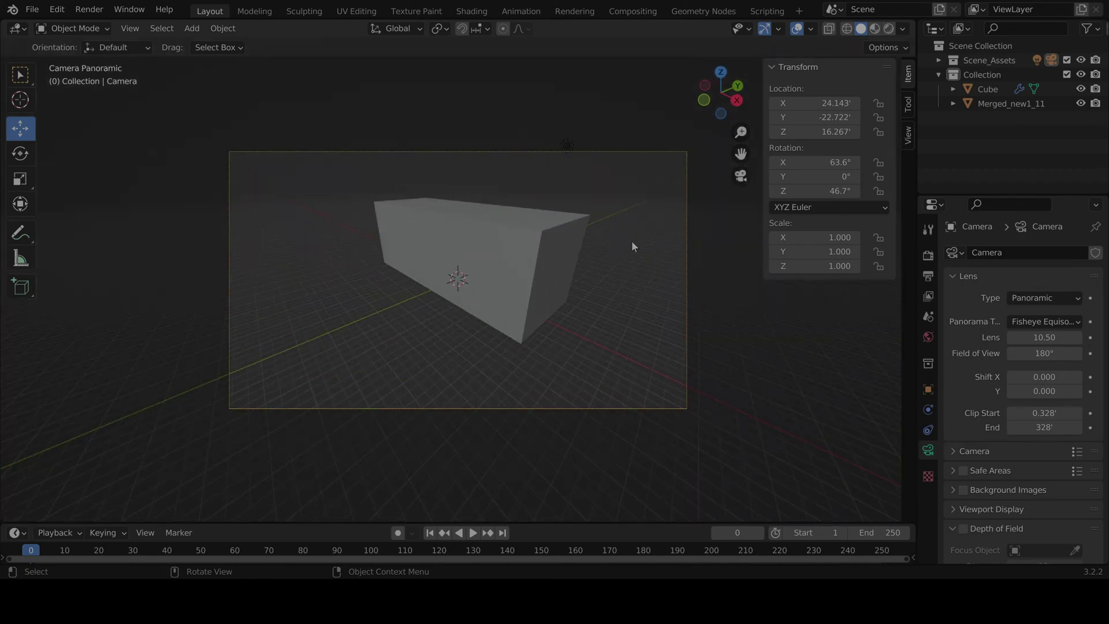
{"action": "scroll", "coordinate": [636, 243], "scroll_direction": "up", "scroll_amount": 4}
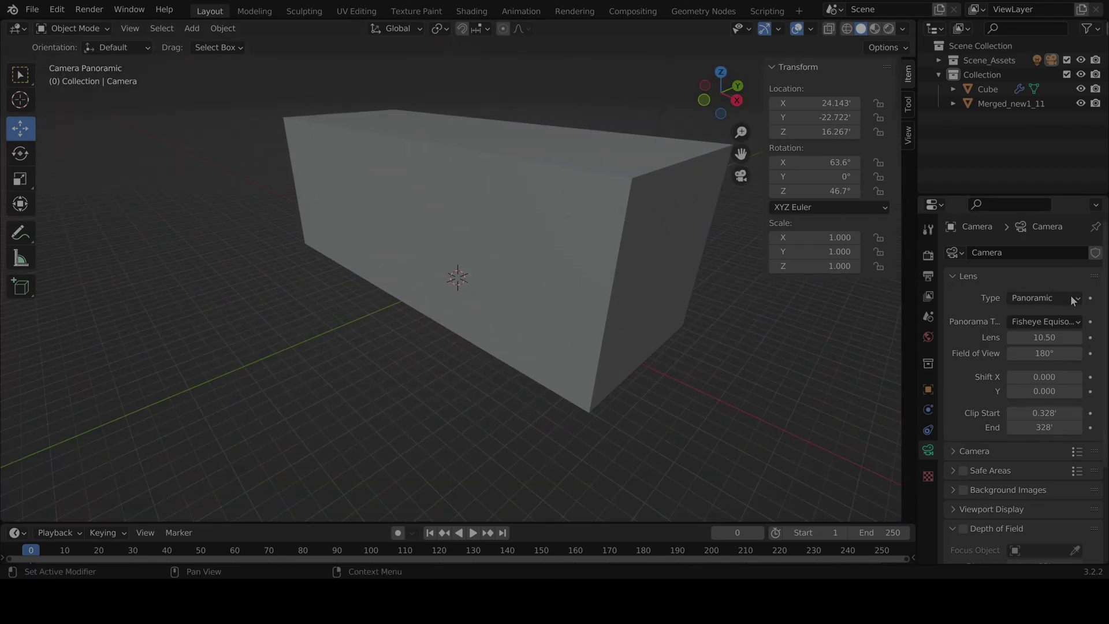
Step: Set the camera's lens type to Orthographic and check how the camera frames the box
{"action": "left_click", "coordinate": [1073, 299]}
{"action": "left_click", "coordinate": [1028, 328]}
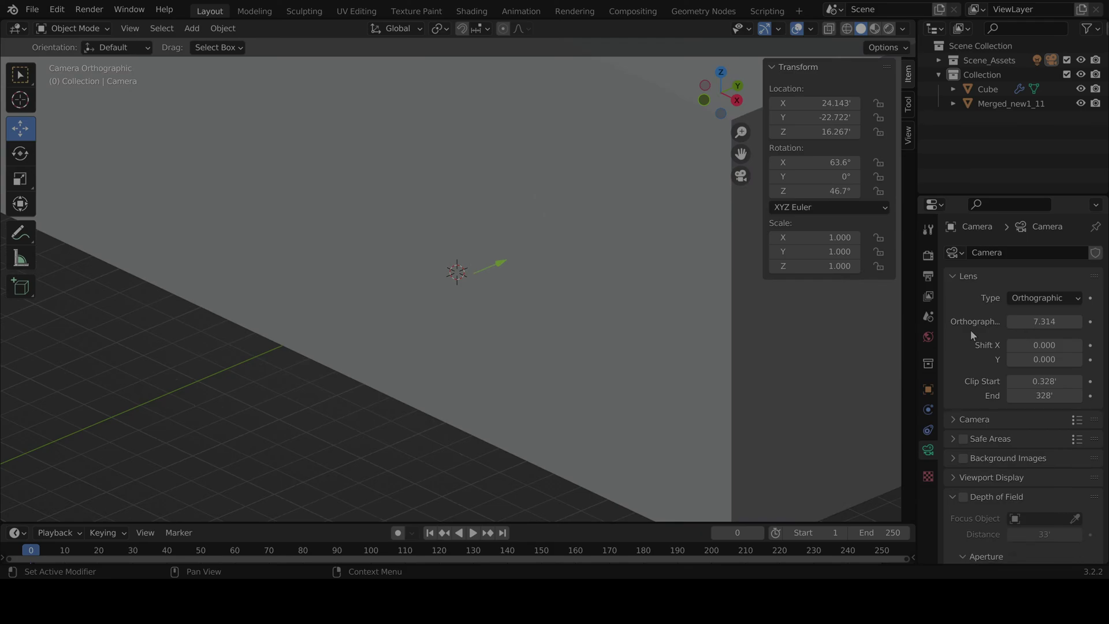
{"action": "scroll", "coordinate": [537, 316], "scroll_direction": "down", "scroll_amount": 4}
{"action": "scroll", "coordinate": [540, 316], "scroll_direction": "up", "scroll_amount": 2}
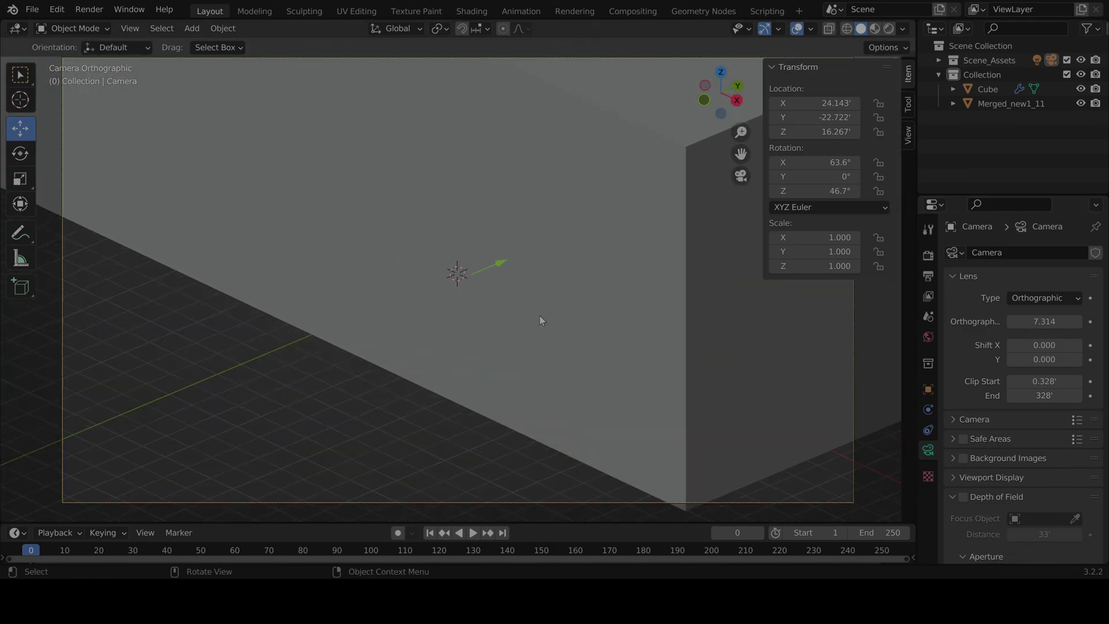
{"action": "scroll", "coordinate": [539, 317], "scroll_direction": "up", "scroll_amount": 1}
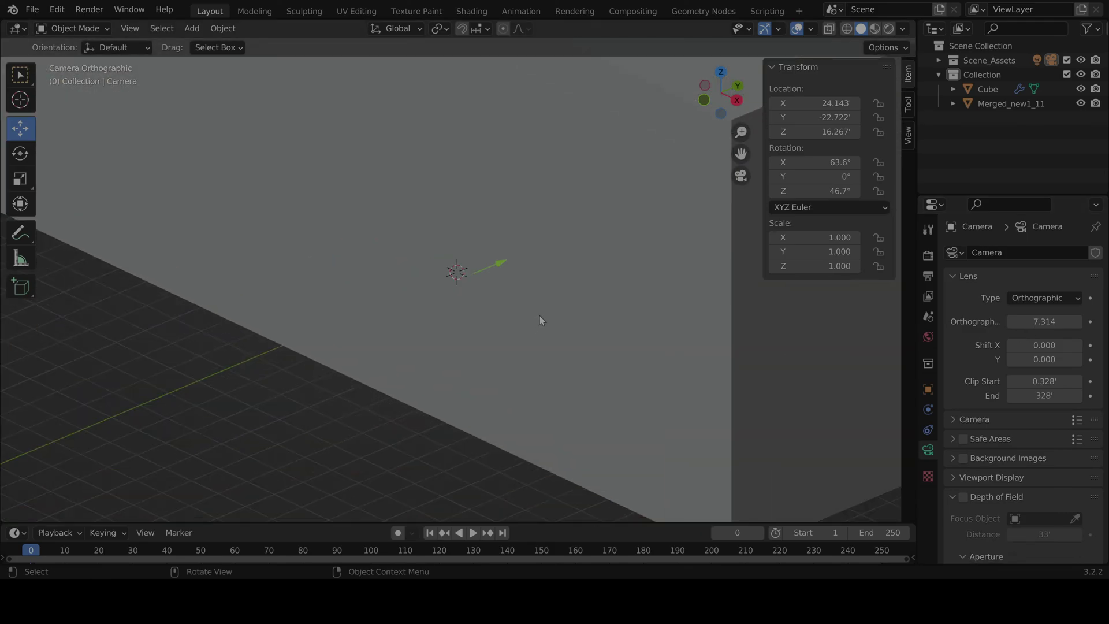
Step: Set the camera's lens type back to Perspective and return to a free view of the box and figure
{"action": "left_click", "coordinate": [1056, 299]}
{"action": "left_click", "coordinate": [1037, 313]}
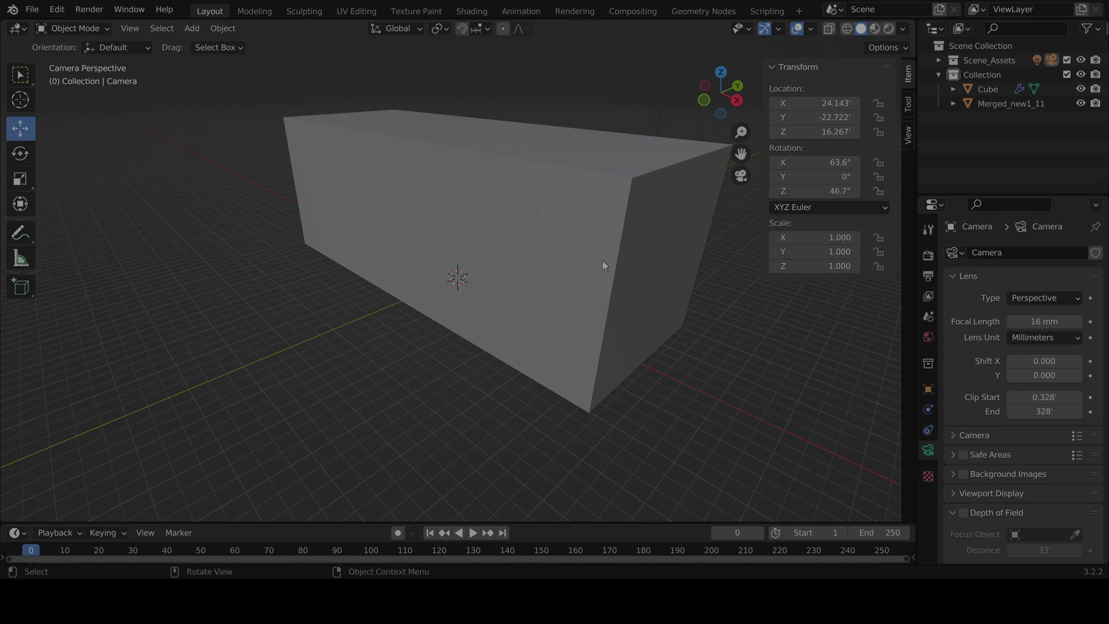
{"action": "scroll", "coordinate": [602, 259], "scroll_direction": "down", "scroll_amount": 3}
{"action": "middle_click_drag", "start_coordinate": [623, 258], "coordinate": [486, 332]}
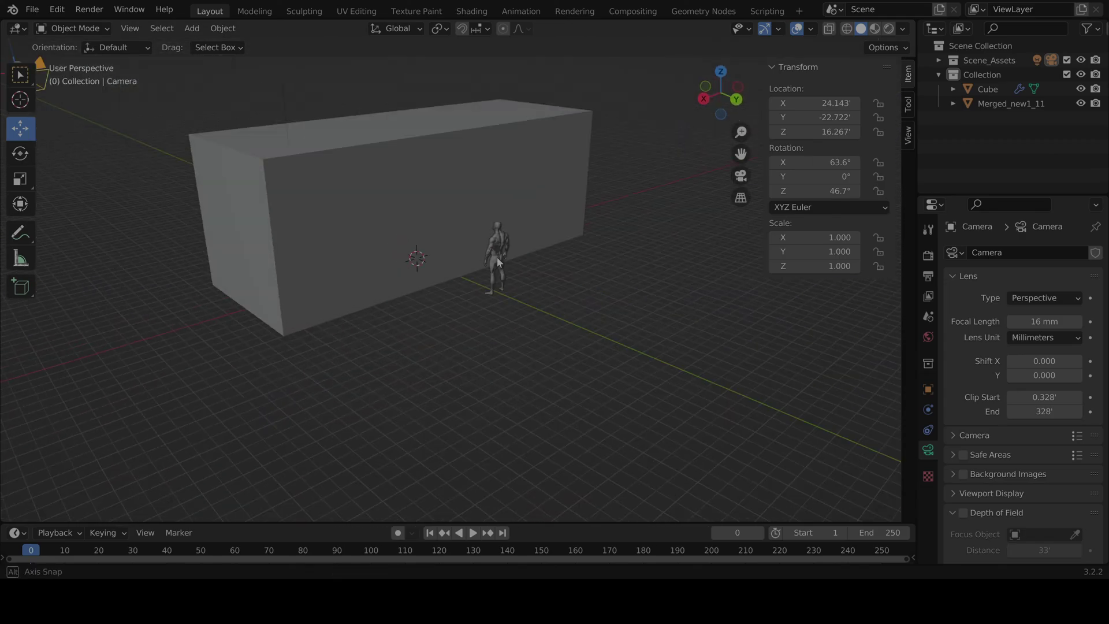
{"action": "scroll", "coordinate": [566, 300], "scroll_direction": "up", "scroll_amount": 3}
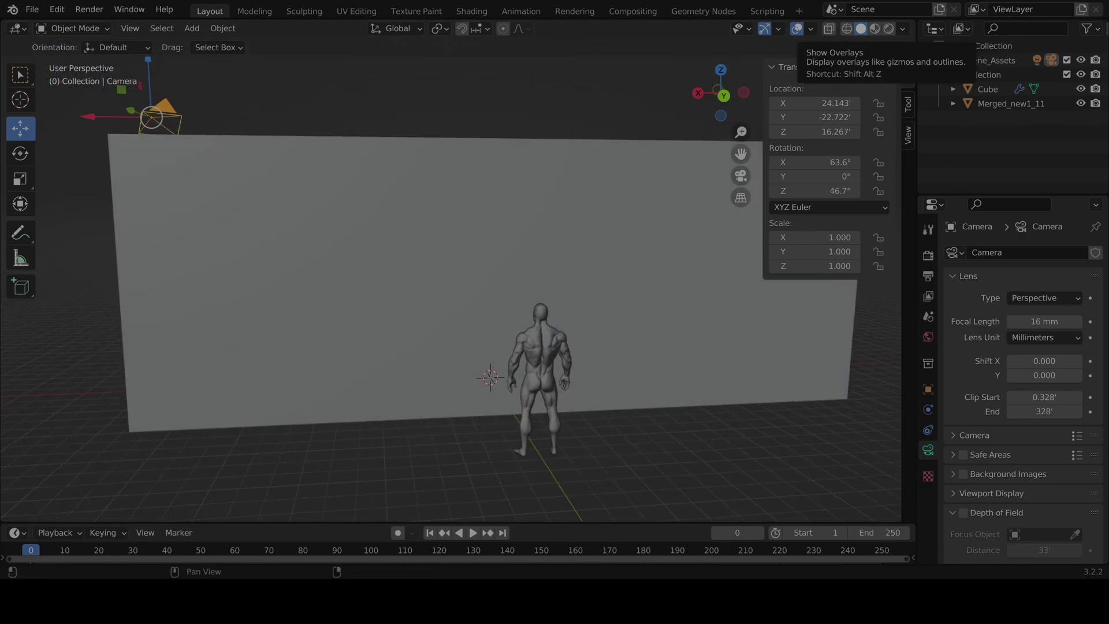
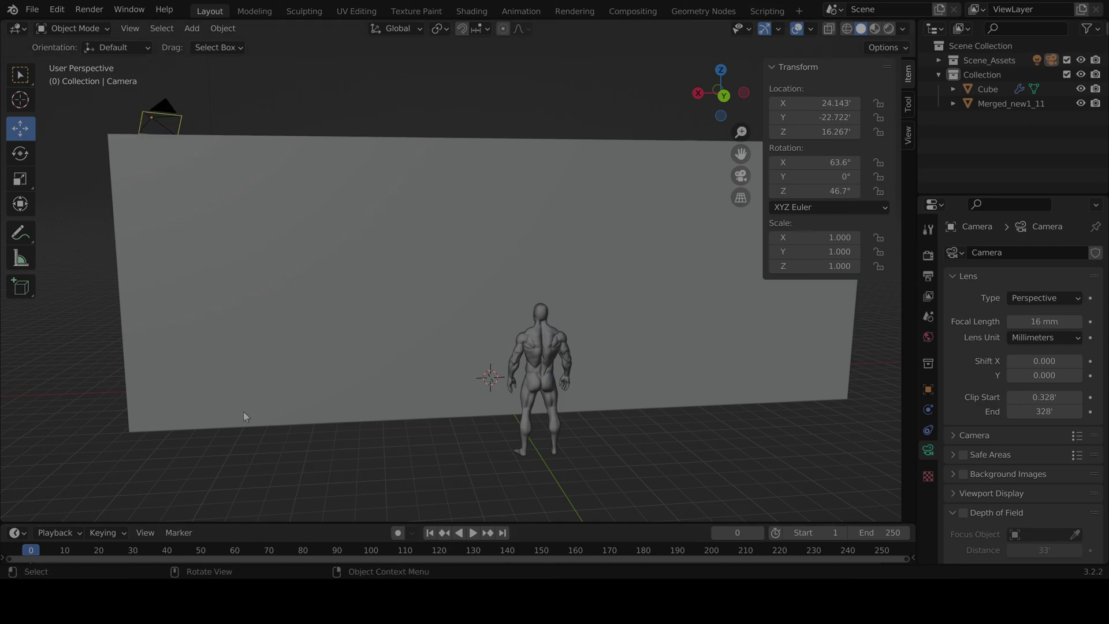
Step: Select the Cube, show its Solidify modifier settings, and widen the properties area to read them in full
{"action": "middle_click_drag", "start_coordinate": [243, 411], "coordinate": [404, 372]}
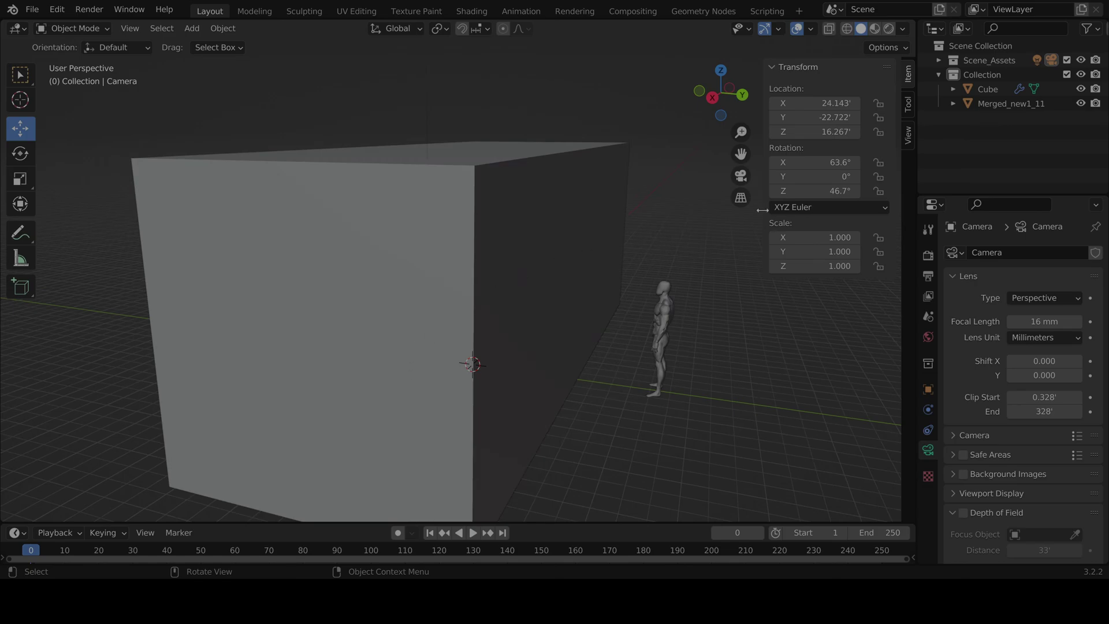
{"action": "left_click", "coordinate": [988, 90]}
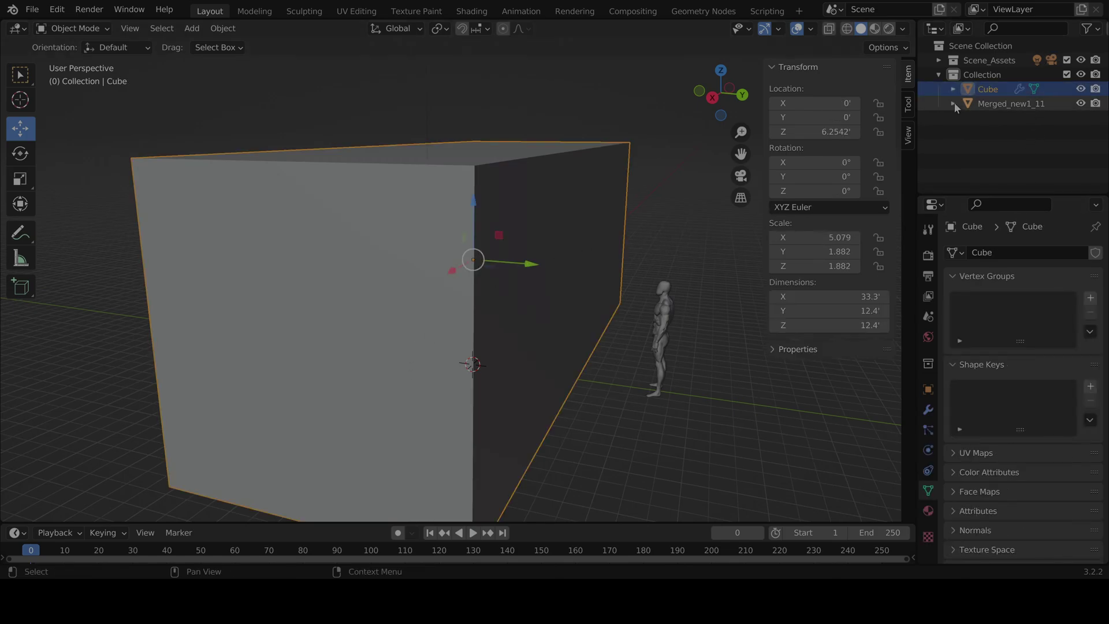
{"action": "left_click", "coordinate": [1020, 91]}
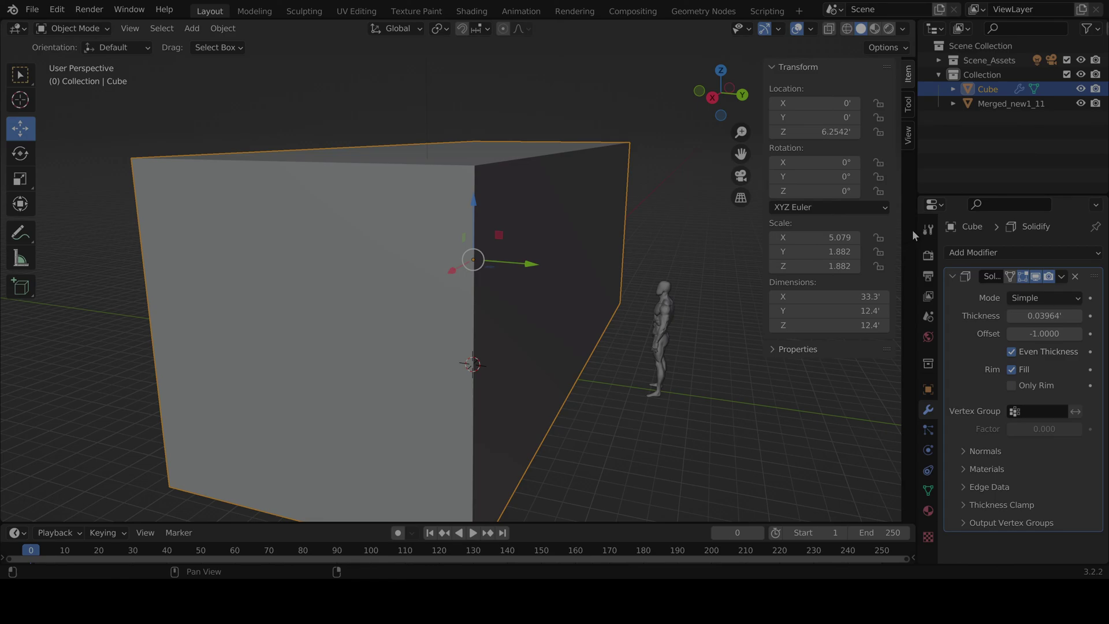
{"action": "left_click_drag", "start_coordinate": [915, 230], "coordinate": [756, 233]}
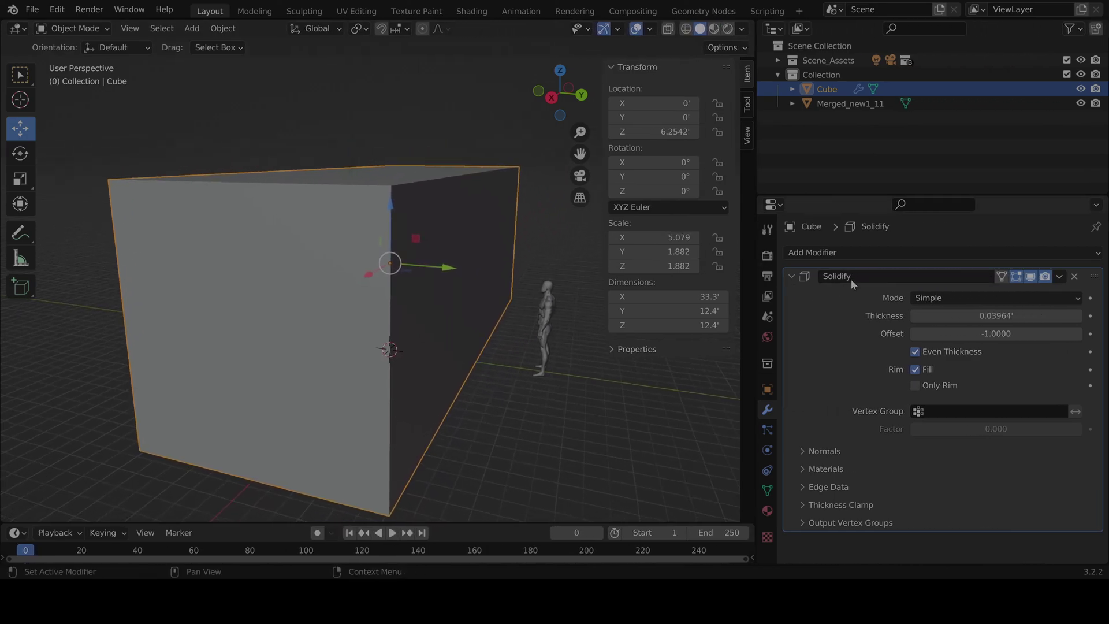
Step: Examine the box's walls from inside and outside, comparing them with the Solidify modifier's thickness settings
{"action": "scroll", "coordinate": [416, 282], "scroll_direction": "up", "scroll_amount": 3}
{"action": "scroll", "coordinate": [443, 275], "scroll_direction": "up", "scroll_amount": 3}
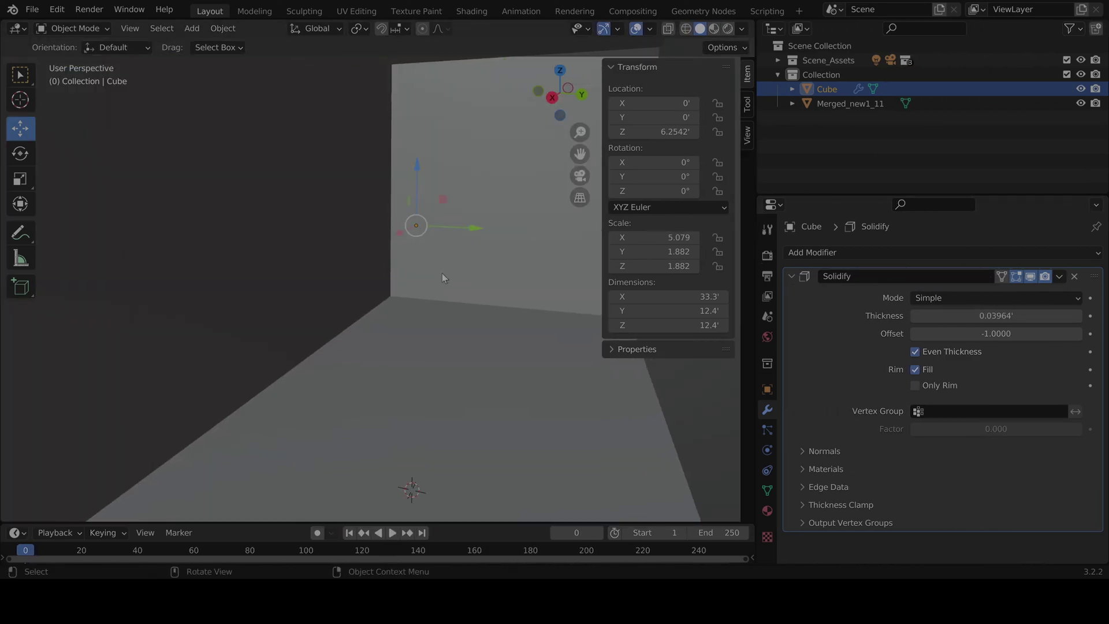
{"action": "middle_click_drag", "start_coordinate": [426, 338], "coordinate": [255, 306]}
{"action": "scroll", "coordinate": [358, 313], "scroll_direction": "down", "scroll_amount": 5}
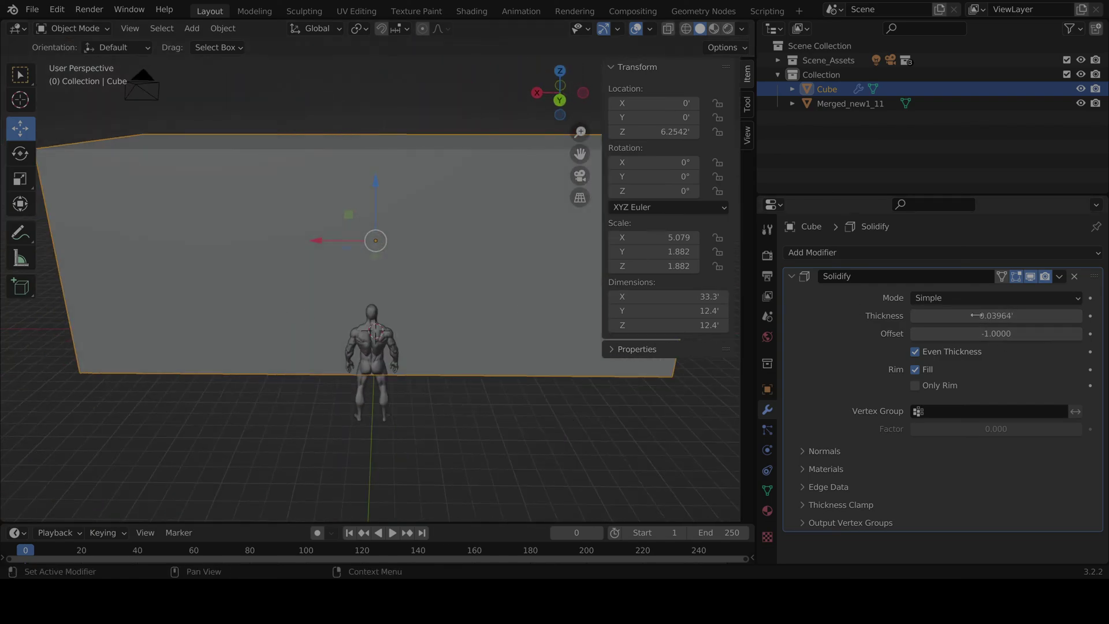
{"action": "middle_click_drag", "start_coordinate": [429, 267], "coordinate": [368, 255]}
{"action": "scroll", "coordinate": [369, 255], "scroll_direction": "up", "scroll_amount": 3}
{"action": "scroll", "coordinate": [369, 255], "scroll_direction": "down", "scroll_amount": 5}
{"action": "mouse_move", "coordinate": [478, 306]}
{"action": "middle_mouse_down"}
{"action": "mouse_move", "coordinate": [346, 345]}
{"action": "mouse_move", "coordinate": [471, 317]}
{"action": "mouse_move", "coordinate": [471, 304]}
{"action": "middle_mouse_up"}
{"action": "scroll", "coordinate": [371, 339], "scroll_direction": "up", "scroll_amount": 5}
{"action": "scroll", "coordinate": [341, 341], "scroll_direction": "up", "scroll_amount": 1}
{"action": "scroll", "coordinate": [327, 339], "scroll_direction": "down", "scroll_amount": 1}
{"action": "scroll", "coordinate": [327, 338], "scroll_direction": "down", "scroll_amount": 1}
{"action": "scroll", "coordinate": [471, 304], "scroll_direction": "down", "scroll_amount": 2}
{"action": "scroll", "coordinate": [471, 305], "scroll_direction": "down", "scroll_amount": 1}
{"action": "middle_click_drag", "start_coordinate": [323, 321], "coordinate": [454, 310], "text": "shift"}
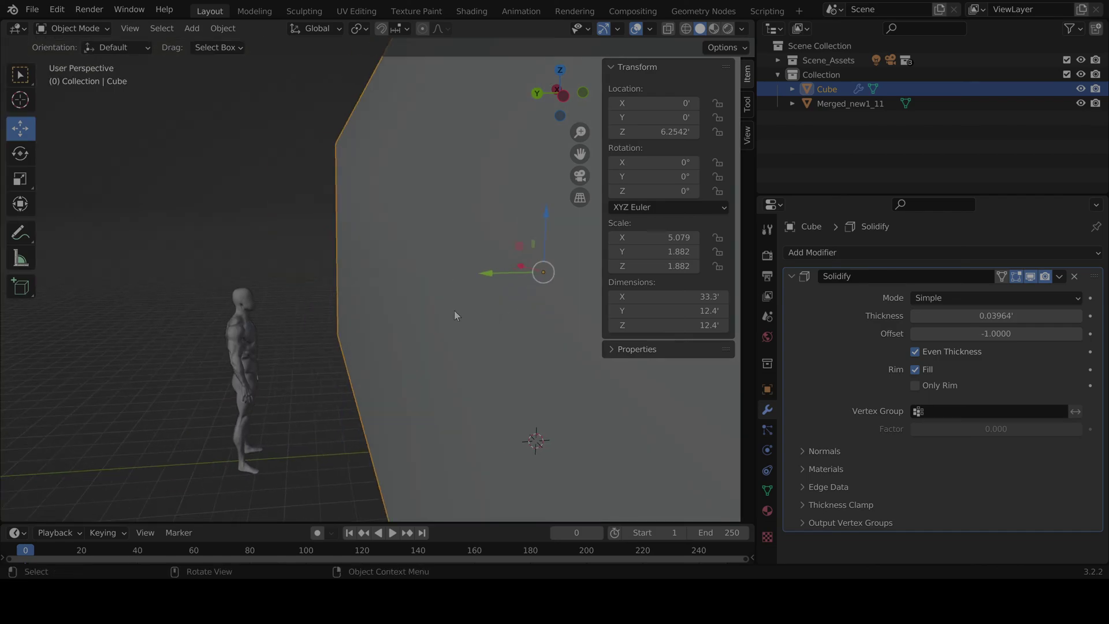
Step: Switch to the Modeling workspace and select a single face on the box's long Front wall
{"action": "left_click", "coordinate": [257, 11]}
{"action": "middle_click_drag", "start_coordinate": [498, 352], "coordinate": [384, 403]}
{"action": "scroll", "coordinate": [537, 356], "scroll_direction": "up", "scroll_amount": 3}
{"action": "scroll", "coordinate": [329, 358], "scroll_direction": "up", "scroll_amount": 4}
{"action": "left_click", "coordinate": [263, 340]}
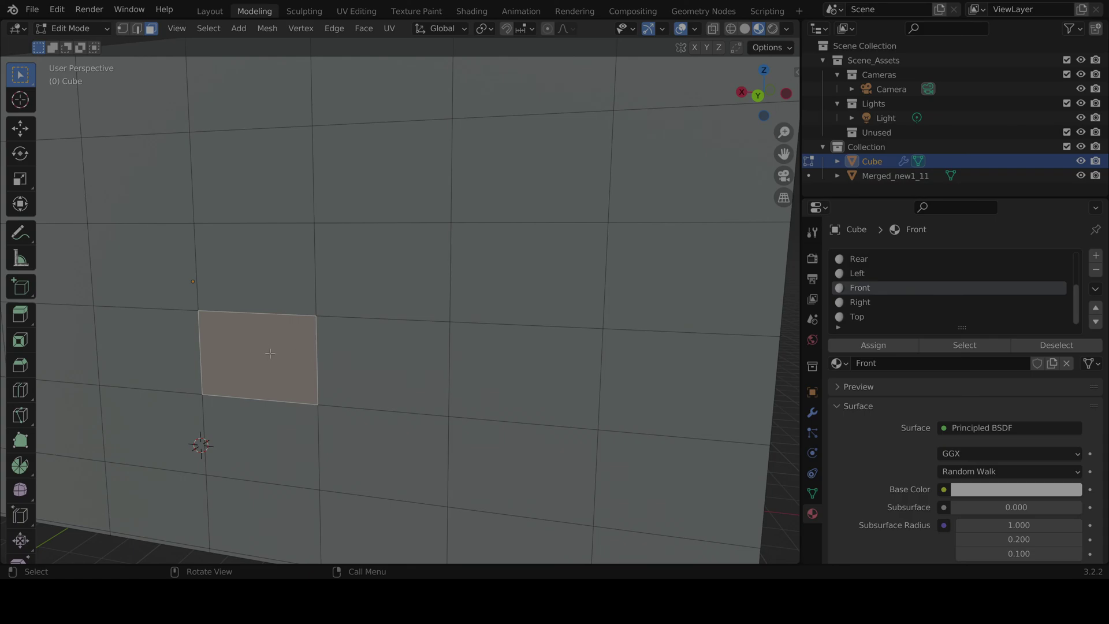
{"action": "key", "text": "x"}
Step: Show the box in wireframe shading and select individual faces on its far Rear wall through the mesh
{"action": "left_click", "coordinate": [730, 30]}
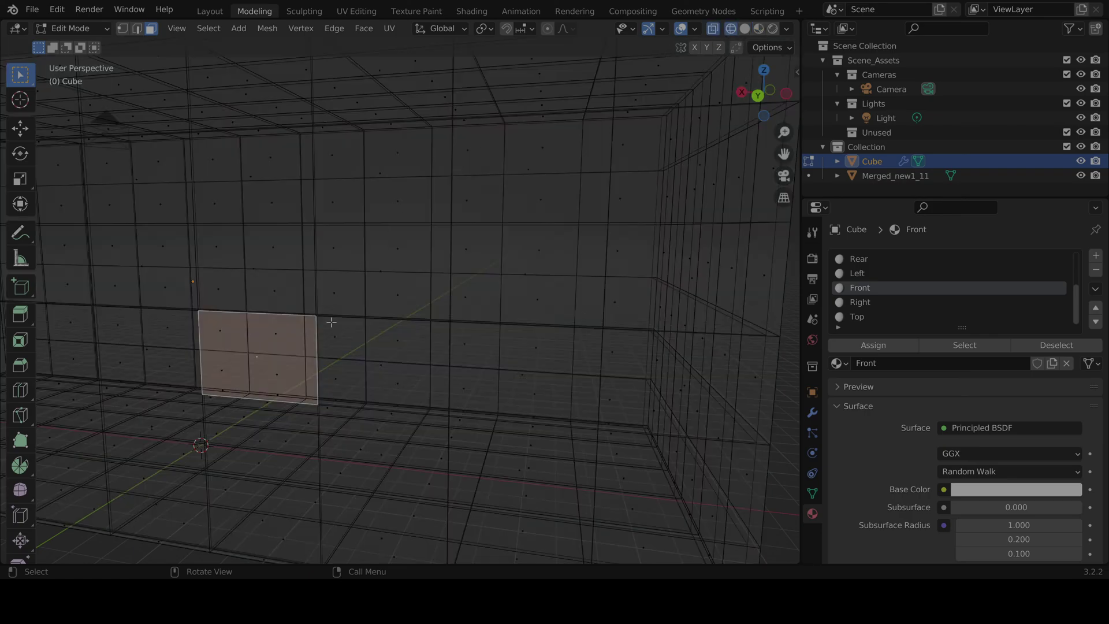
{"action": "scroll", "coordinate": [335, 323], "scroll_direction": "up", "scroll_amount": 5}
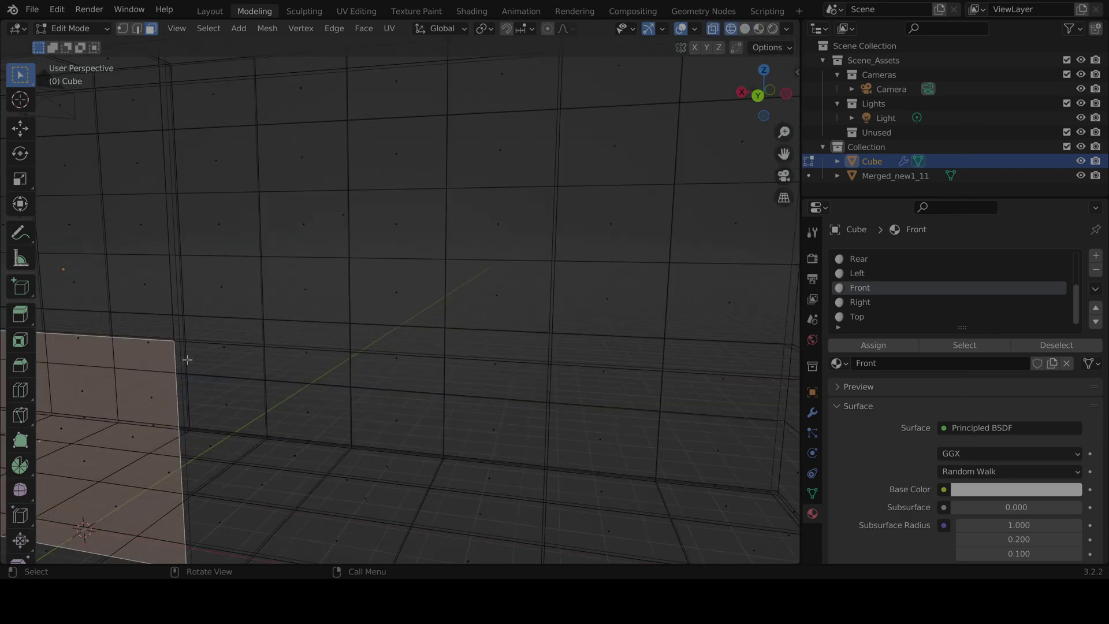
{"action": "left_click", "coordinate": [175, 337]}
{"action": "middle_click_drag", "start_coordinate": [174, 336], "coordinate": [168, 367]}
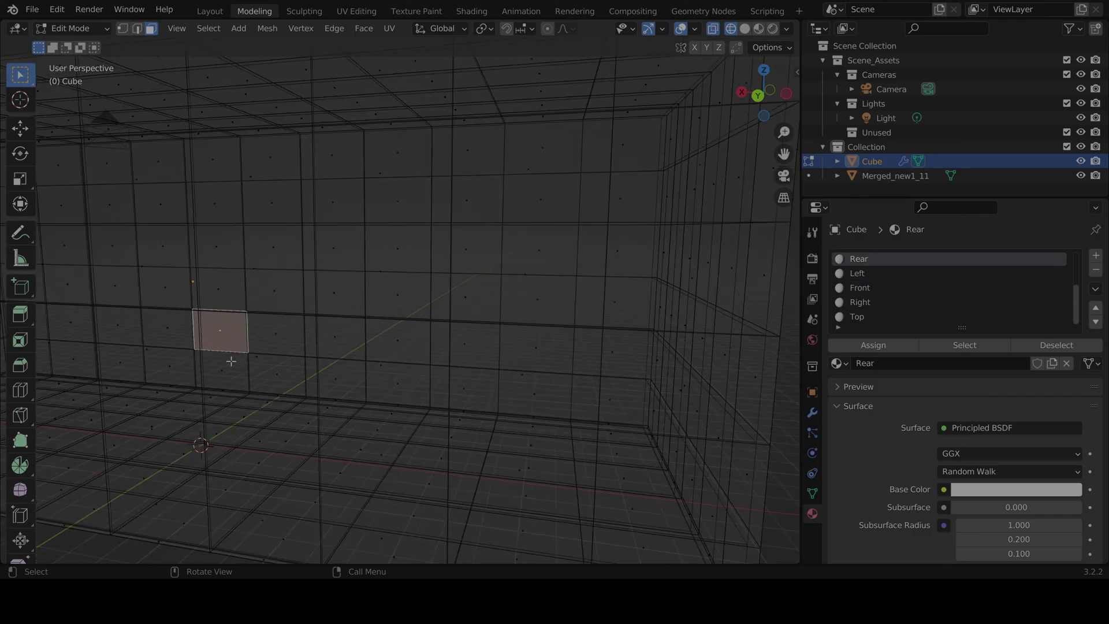
{"action": "left_click", "coordinate": [253, 326]}
{"action": "left_click", "coordinate": [211, 292]}
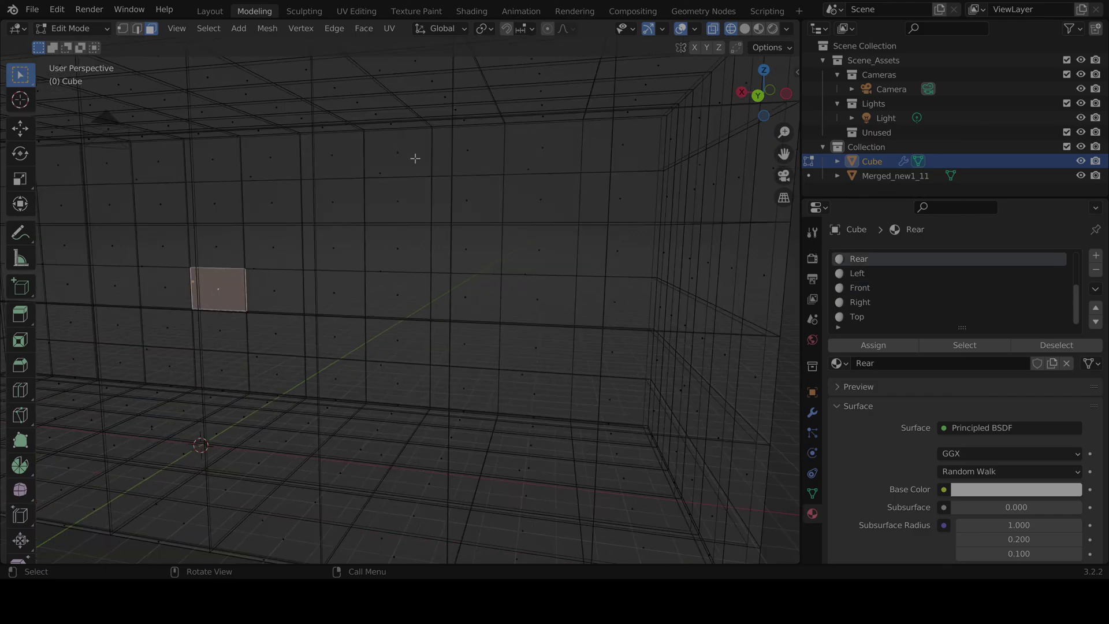
Step: Switch to vertex selection mode and select single vertices on the box's wireframe wall
{"action": "left_click", "coordinate": [122, 29]}
{"action": "scroll", "coordinate": [233, 331], "scroll_direction": "up", "scroll_amount": 2}
{"action": "middle_click_drag", "start_coordinate": [233, 332], "coordinate": [317, 317]}
{"action": "left_click", "coordinate": [287, 266]}
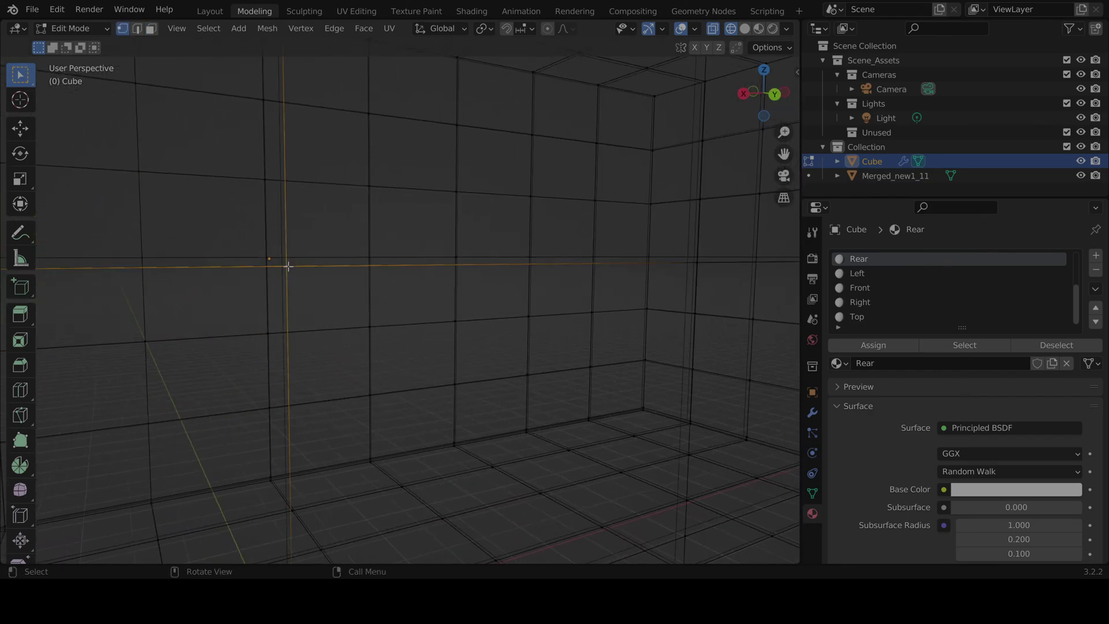
{"action": "scroll", "coordinate": [262, 289], "scroll_direction": "down", "scroll_amount": 3}
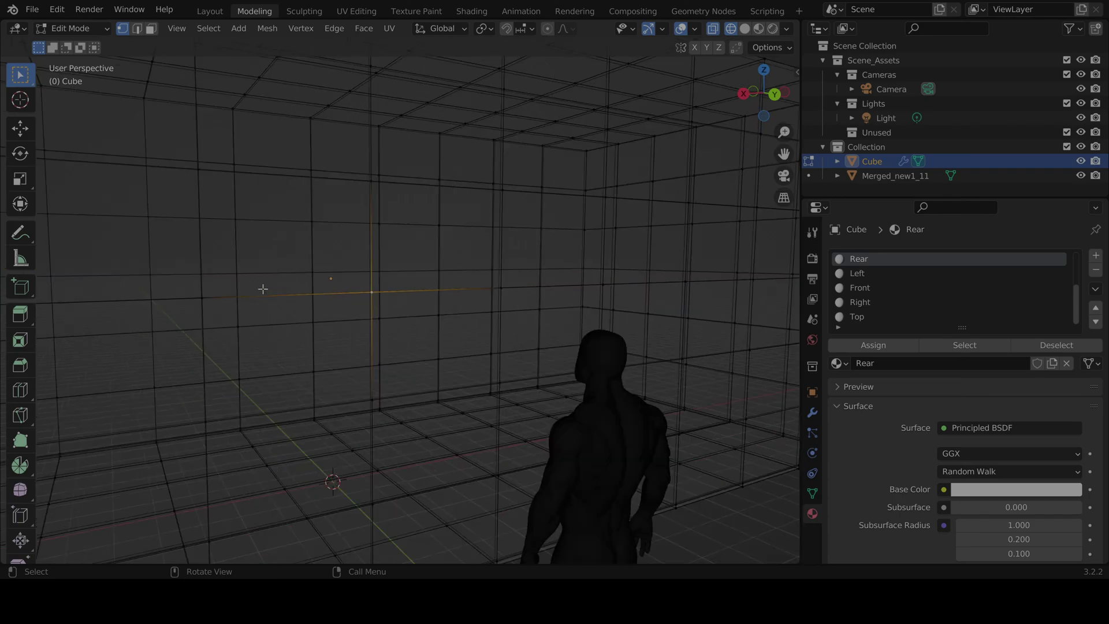
{"action": "left_click", "coordinate": [501, 287]}
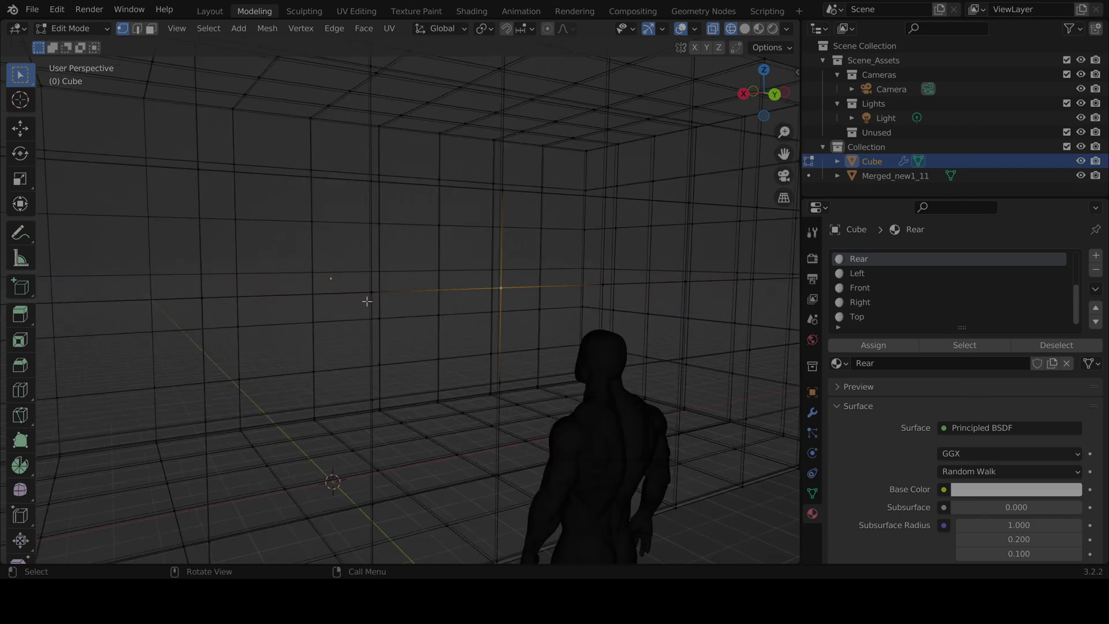
Step: Box-select two neighbouring vertices in one row, and then the four corner vertices of one wall face
{"action": "left_click_drag", "start_coordinate": [366, 297], "coordinate": [523, 274]}
{"action": "middle_click_drag", "start_coordinate": [486, 298], "coordinate": [406, 335]}
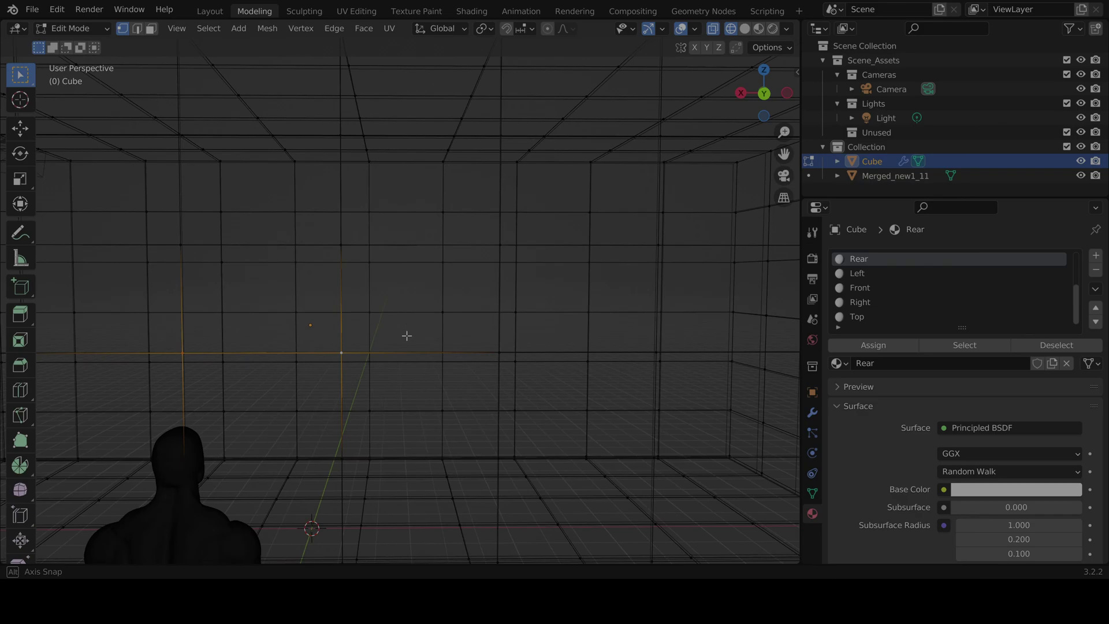
{"action": "left_click", "coordinate": [339, 328]}
{"action": "left_click_drag", "start_coordinate": [360, 327], "coordinate": [463, 253]}
{"action": "mouse_move", "coordinate": [389, 299]}
{"action": "middle_mouse_down"}
{"action": "mouse_move", "coordinate": [562, 304]}
{"action": "mouse_move", "coordinate": [391, 304]}
{"action": "mouse_move", "coordinate": [405, 306]}
{"action": "middle_mouse_up"}
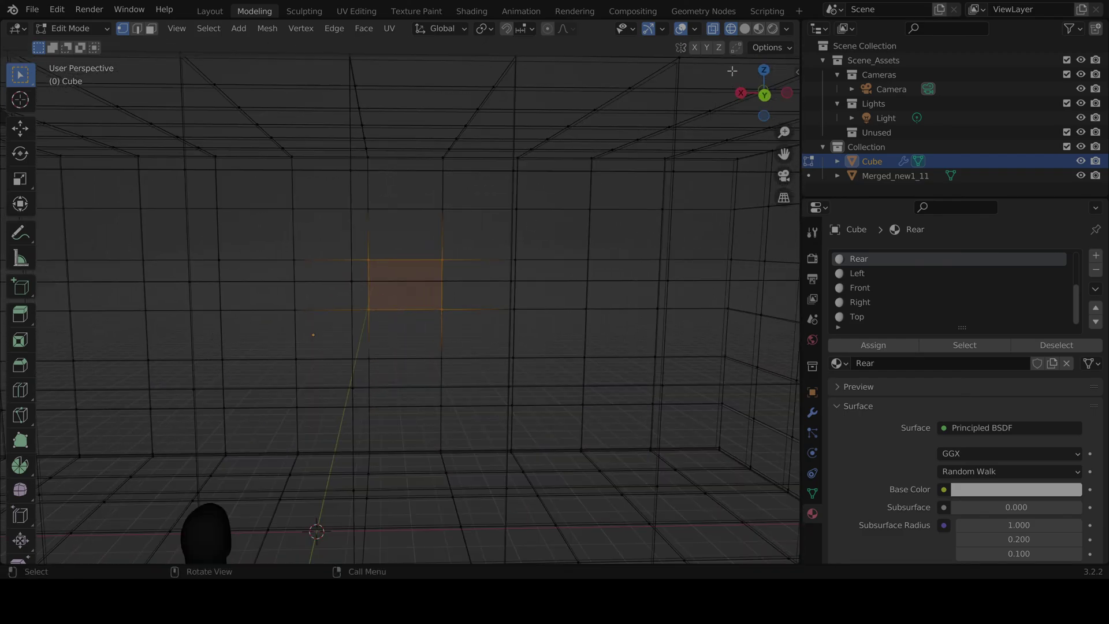
Step: Compare the box's long wall in Solid and Material Preview shading, from near and far
{"action": "left_click", "coordinate": [745, 28]}
{"action": "scroll", "coordinate": [547, 255], "scroll_direction": "down", "scroll_amount": 4}
{"action": "middle_click_drag", "start_coordinate": [658, 360], "coordinate": [528, 261]}
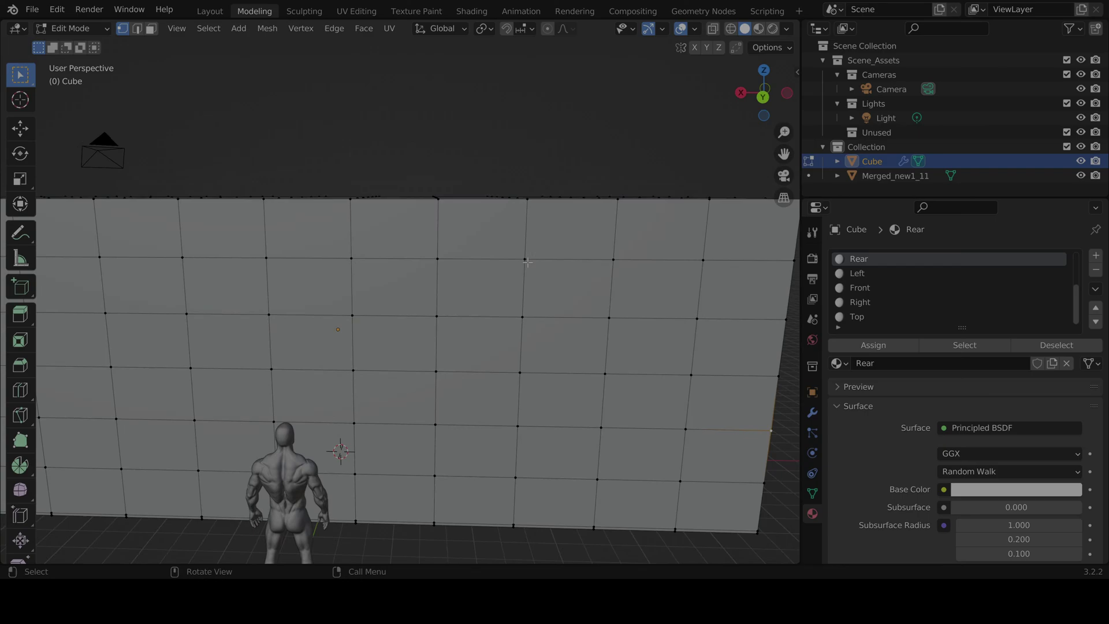
{"action": "left_click", "coordinate": [759, 29]}
{"action": "scroll", "coordinate": [428, 312], "scroll_direction": "up", "scroll_amount": 2}
{"action": "scroll", "coordinate": [429, 312], "scroll_direction": "down", "scroll_amount": 3}
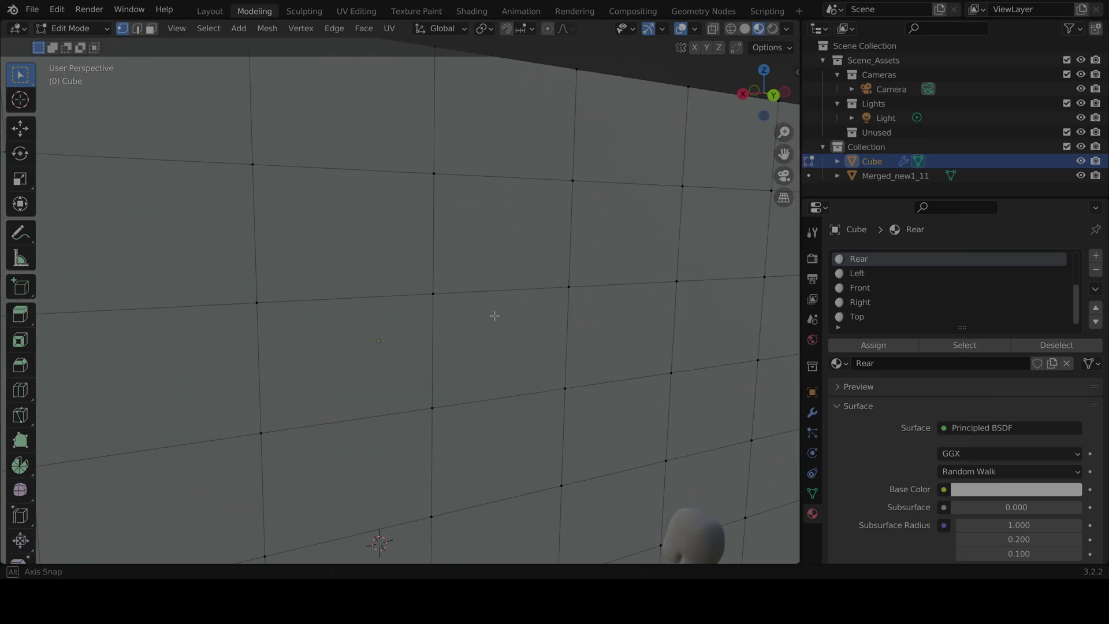
{"action": "middle_click_drag", "start_coordinate": [493, 314], "coordinate": [359, 397]}
{"action": "scroll", "coordinate": [449, 397], "scroll_direction": "up", "scroll_amount": 3}
{"action": "scroll", "coordinate": [360, 396], "scroll_direction": "down", "scroll_amount": 1}
{"action": "scroll", "coordinate": [359, 397], "scroll_direction": "down", "scroll_amount": 5}
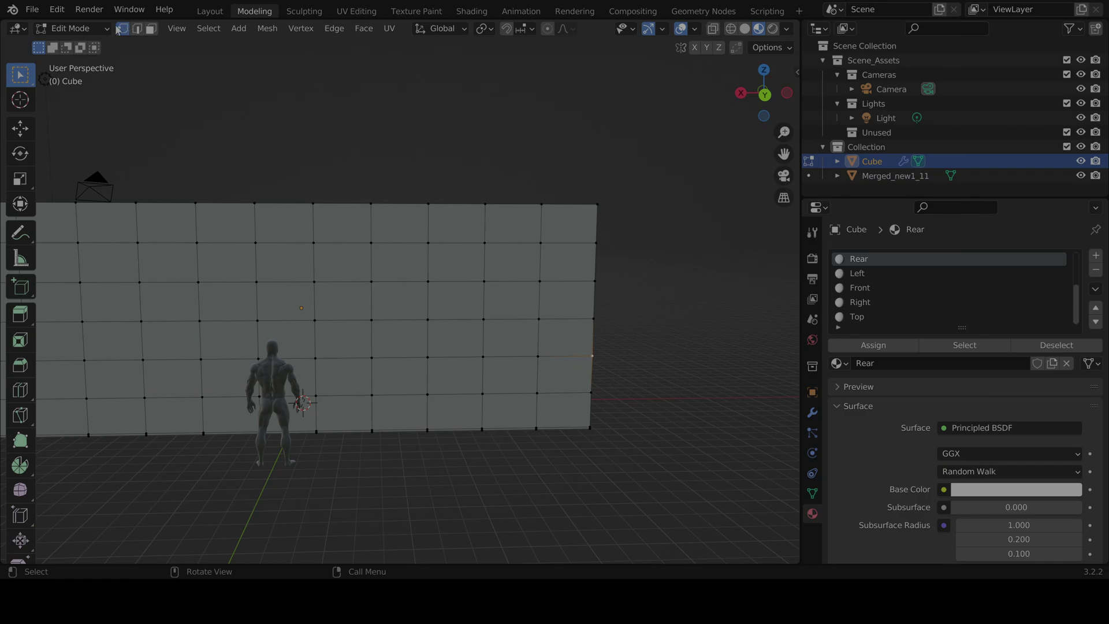
Step: Switch to edge selection mode and view the box's long wall and end side
{"action": "left_click", "coordinate": [134, 29]}
{"action": "scroll", "coordinate": [425, 198], "scroll_direction": "down", "scroll_amount": 3}
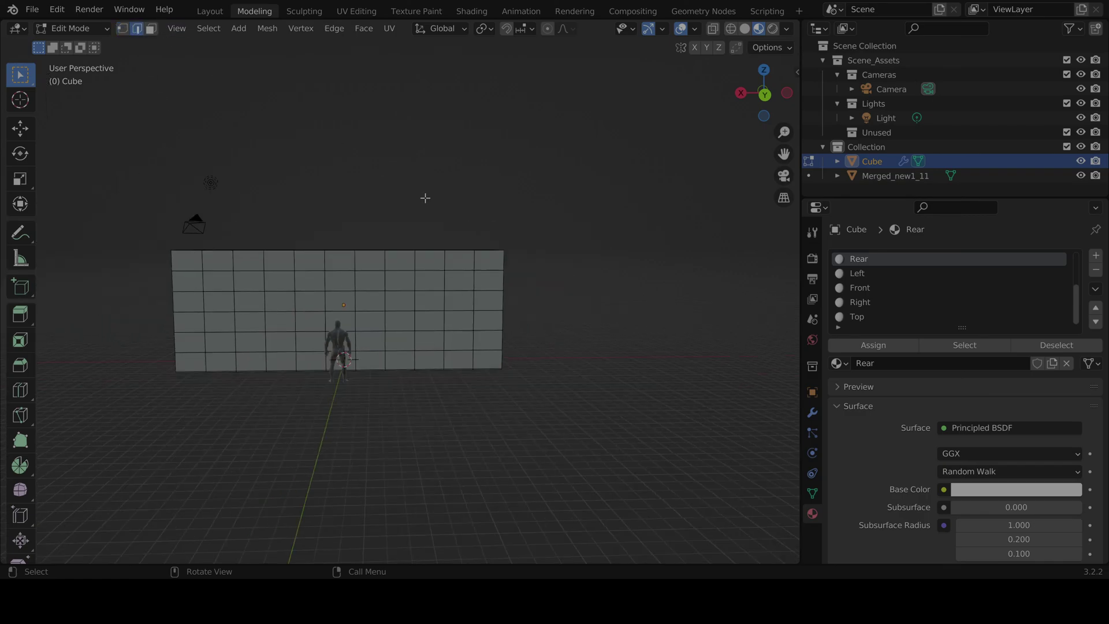
{"action": "scroll", "coordinate": [457, 306], "scroll_direction": "up", "scroll_amount": 4}
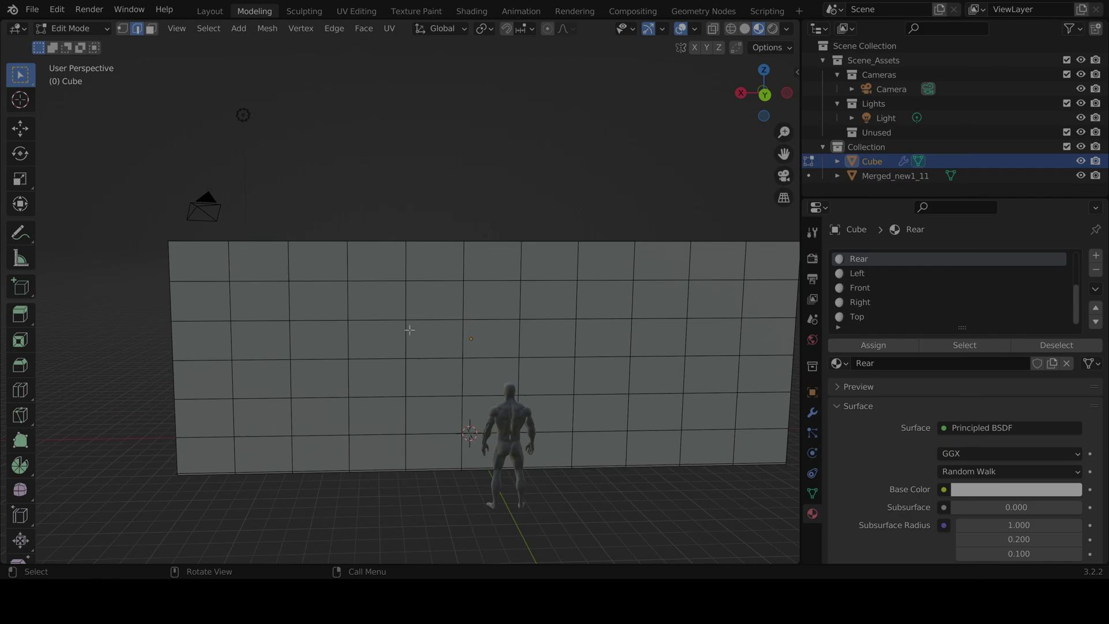
{"action": "scroll", "coordinate": [490, 289], "scroll_direction": "down", "scroll_amount": 2}
{"action": "middle_click_drag", "start_coordinate": [489, 290], "coordinate": [398, 240]}
Step: Switch to face selection mode and view the box's long wall from both directions
{"action": "left_click", "coordinate": [151, 29]}
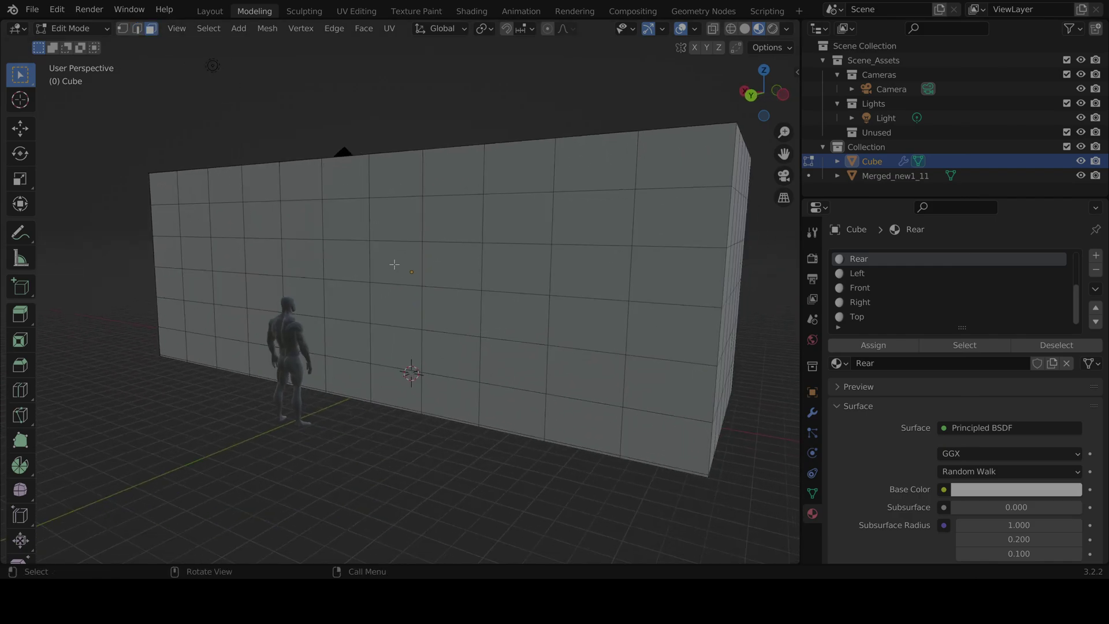
{"action": "scroll", "coordinate": [394, 264], "scroll_direction": "up", "scroll_amount": 2}
{"action": "middle_click_drag", "start_coordinate": [408, 287], "coordinate": [420, 322]}
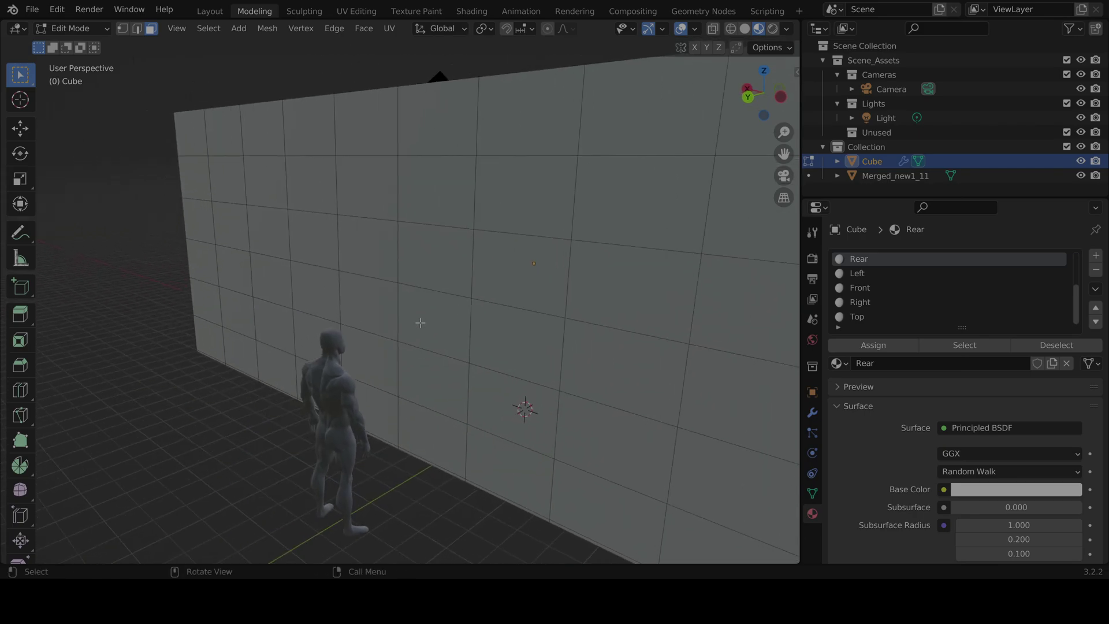
{"action": "scroll", "coordinate": [421, 322], "scroll_direction": "up", "scroll_amount": 5}
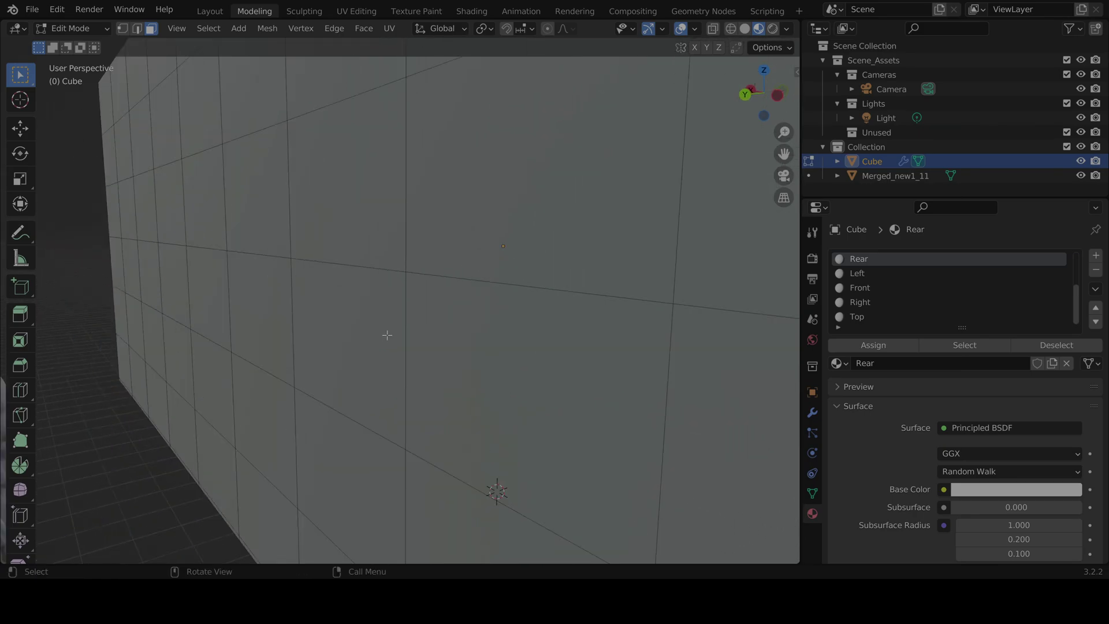
{"action": "scroll", "coordinate": [387, 335], "scroll_direction": "down", "scroll_amount": 5}
{"action": "middle_click_drag", "start_coordinate": [383, 329], "coordinate": [468, 368]}
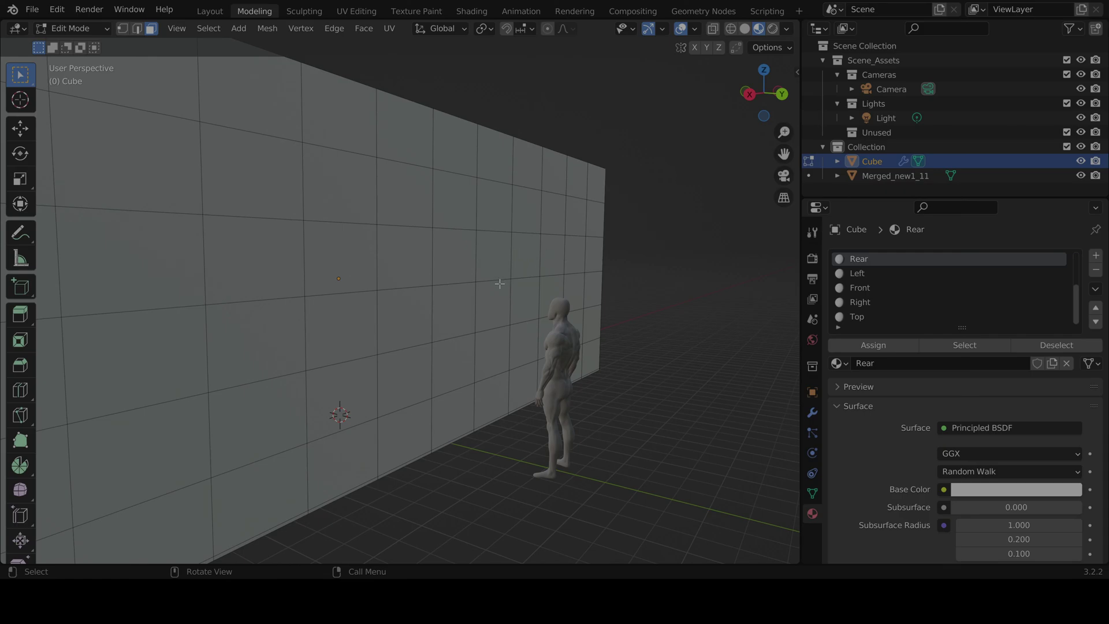
{"action": "middle_click_drag", "start_coordinate": [481, 289], "coordinate": [463, 311]}
{"action": "scroll", "coordinate": [462, 312], "scroll_direction": "up", "scroll_amount": 2}
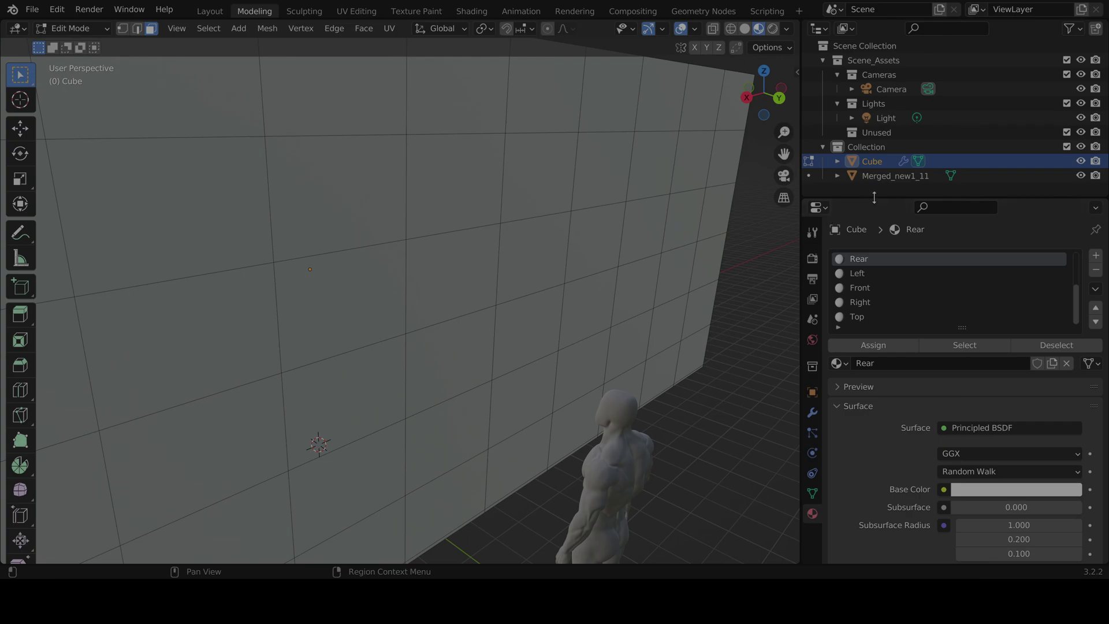
Step: Show the box's Solidify modifier settings and view the long wall behind the human figure
{"action": "left_click", "coordinate": [812, 412]}
{"action": "scroll", "coordinate": [553, 266], "scroll_direction": "down", "scroll_amount": 2}
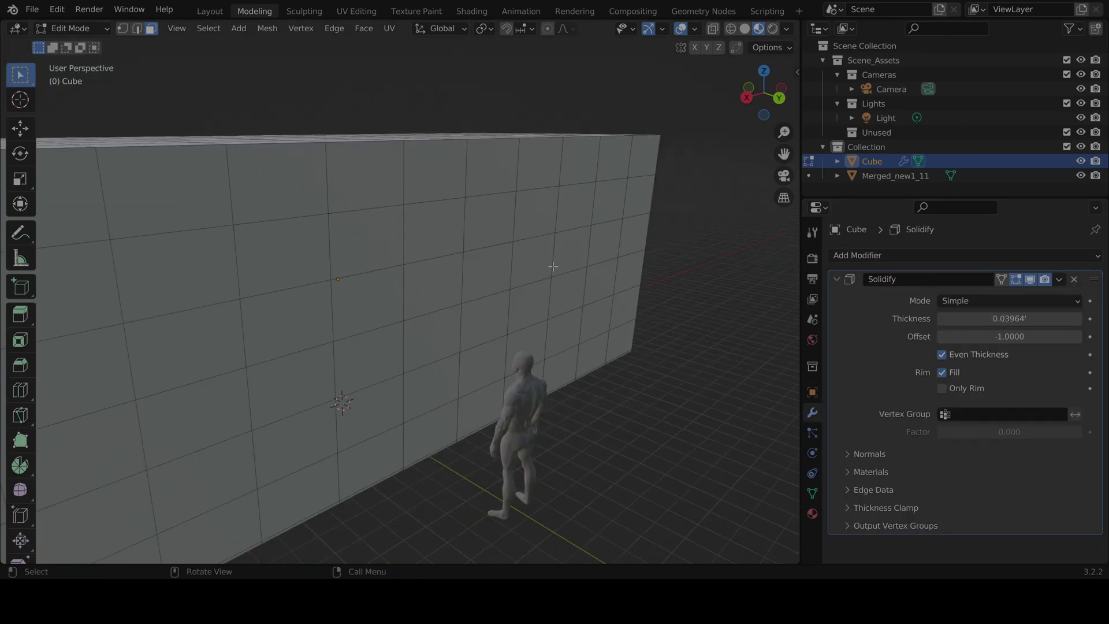
{"action": "mouse_move", "coordinate": [553, 267]}
{"action": "middle_mouse_down"}
{"action": "mouse_move", "coordinate": [520, 289]}
{"action": "mouse_move", "coordinate": [574, 262]}
{"action": "mouse_move", "coordinate": [551, 250]}
{"action": "middle_mouse_up"}
{"action": "scroll", "coordinate": [544, 287], "scroll_direction": "up", "scroll_amount": 2}
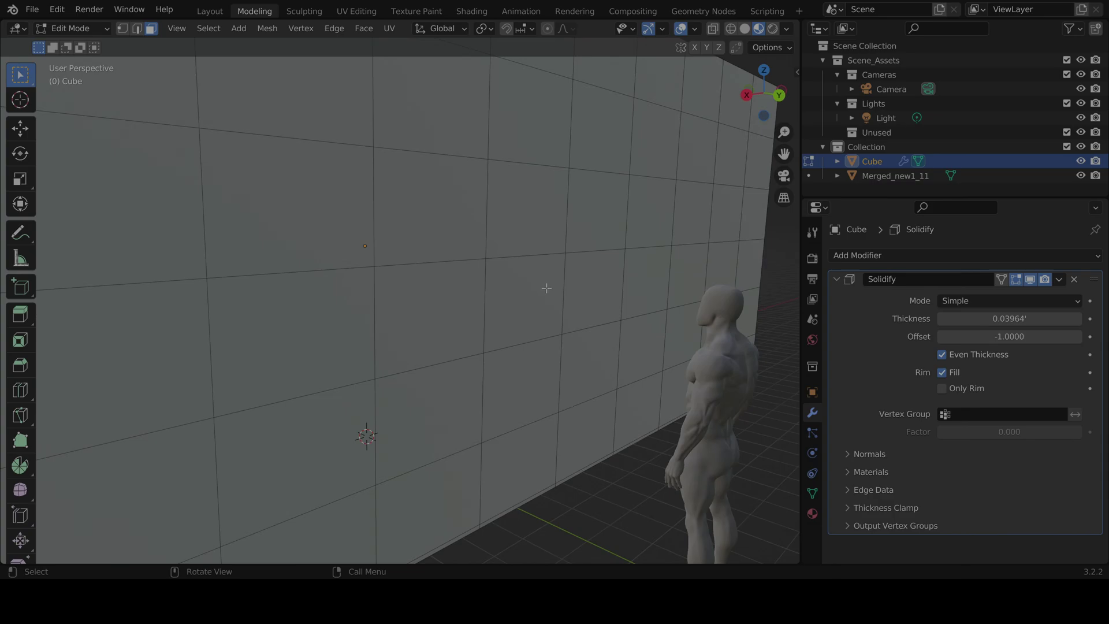
{"action": "middle_click_drag", "start_coordinate": [546, 287], "coordinate": [523, 341]}
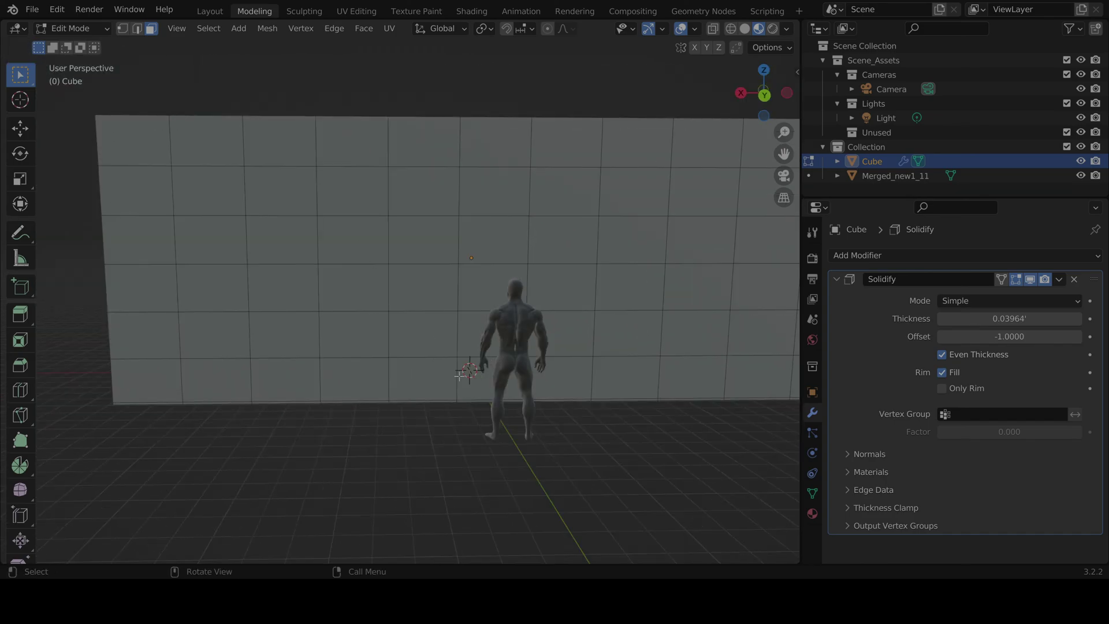
Step: Select one bottom-row face of the long wall behind the human figure and bring the box's end wall into view
{"action": "left_click", "coordinate": [486, 380]}
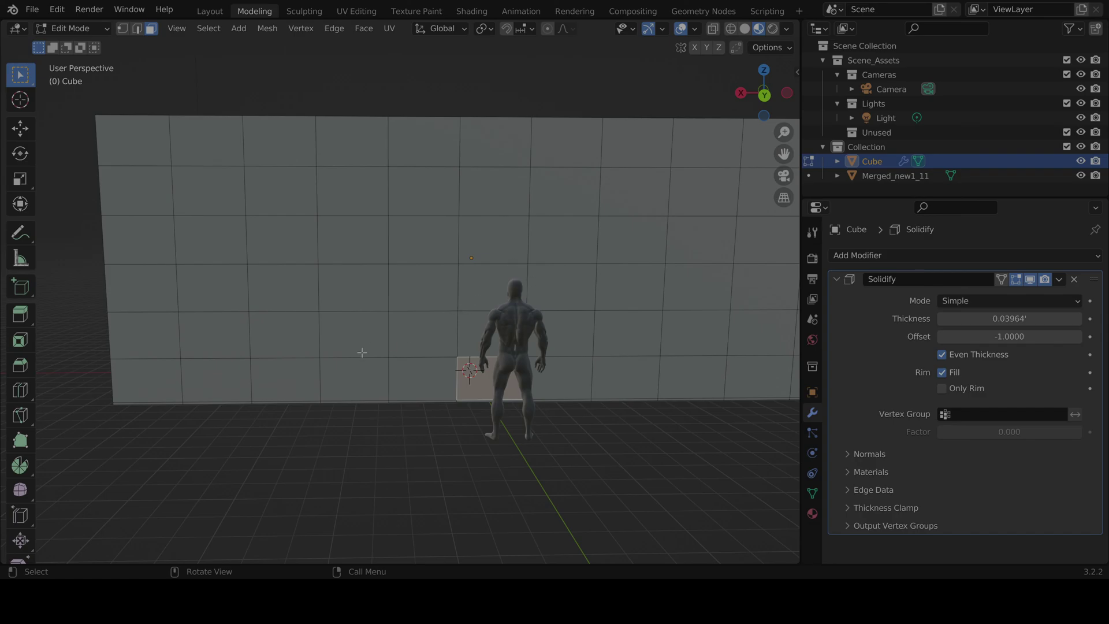
{"action": "middle_click_drag", "start_coordinate": [659, 431], "coordinate": [343, 387], "text": "shift"}
{"action": "scroll", "coordinate": [343, 387], "scroll_direction": "up", "scroll_amount": 5}
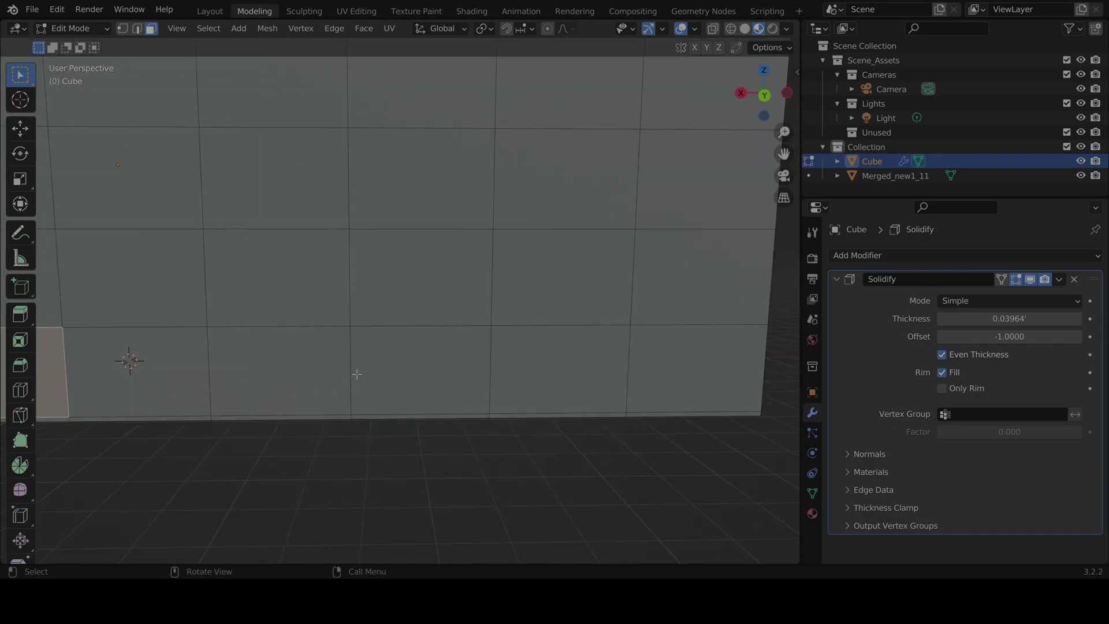
{"action": "scroll", "coordinate": [498, 416], "scroll_direction": "down", "scroll_amount": 4}
{"action": "scroll", "coordinate": [527, 369], "scroll_direction": "up", "scroll_amount": 1}
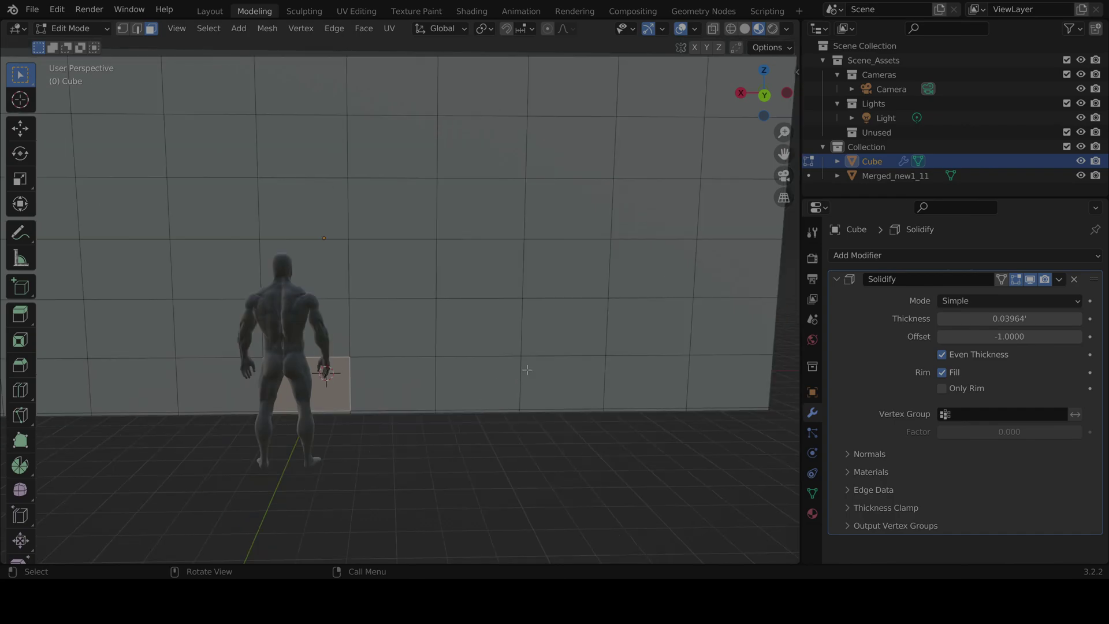
{"action": "middle_click_drag", "start_coordinate": [527, 369], "coordinate": [378, 406]}
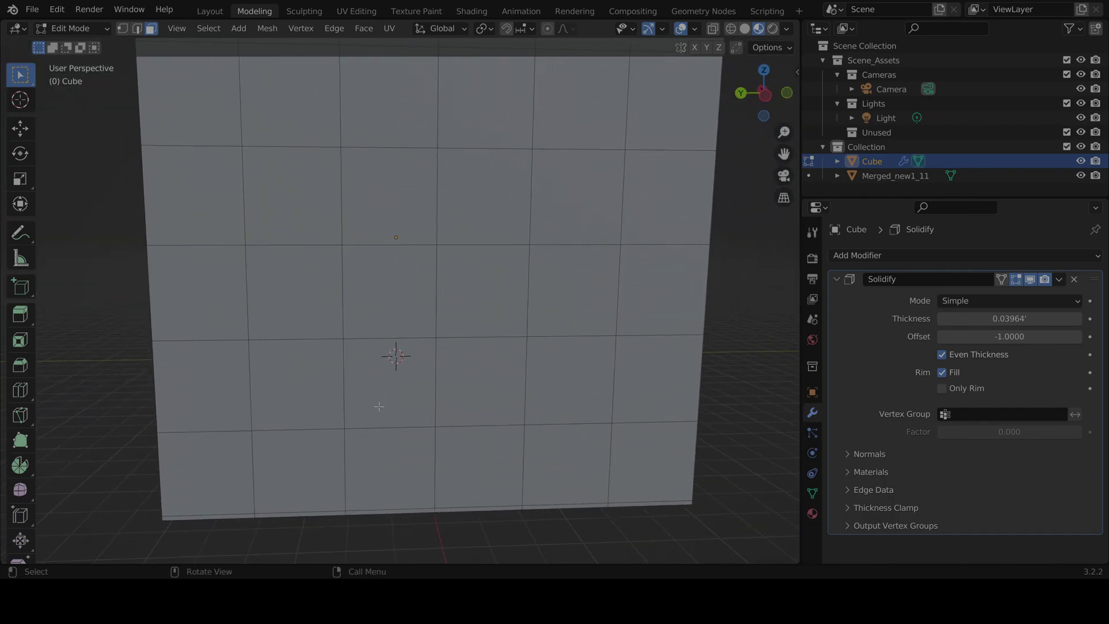
Step: Select a block of faces two wide and three high at the end wall's base and try separating by loose parts
{"action": "left_click", "coordinate": [389, 478]}
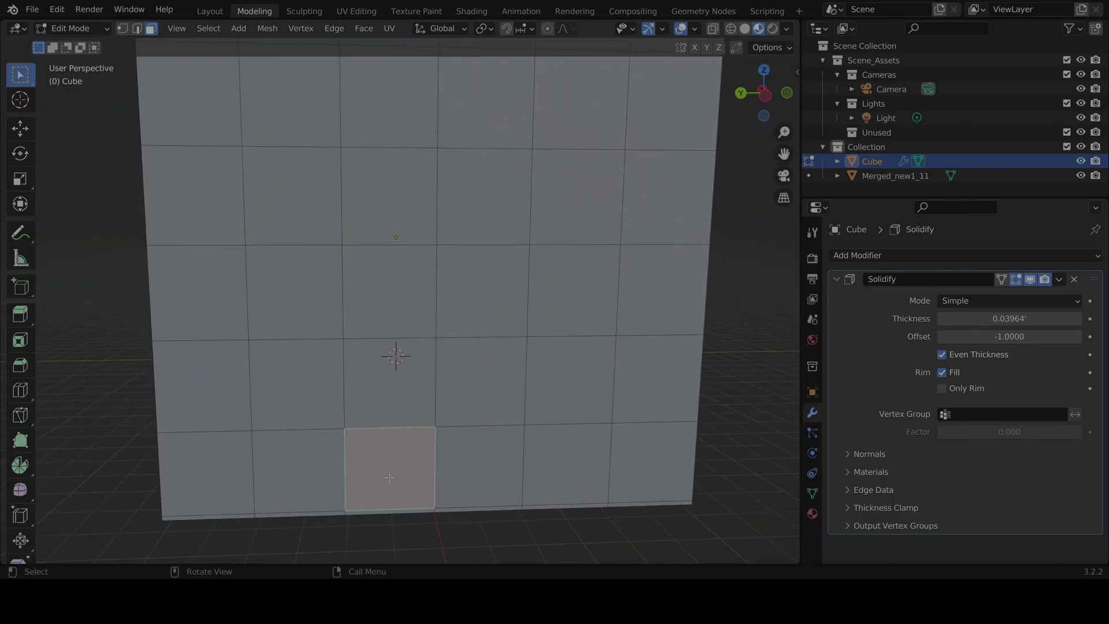
{"action": "left_click", "coordinate": [396, 292], "text": "ctrl"}
{"action": "left_click", "coordinate": [482, 292], "text": "ctrl"}
{"action": "left_click", "coordinate": [486, 471], "text": "ctrl"}
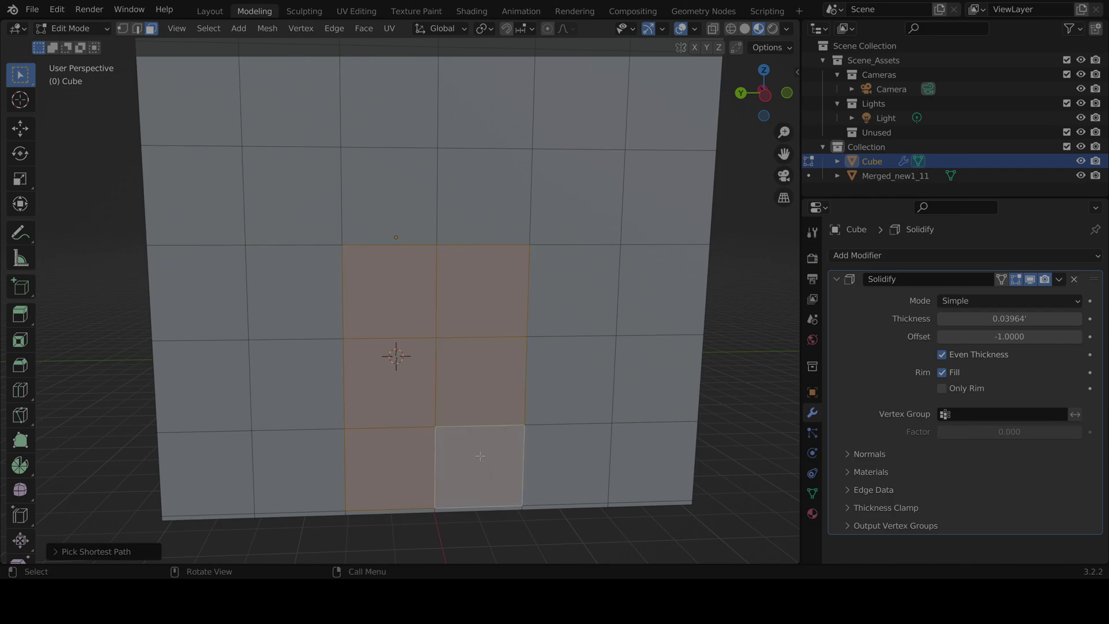
{"action": "right_click", "coordinate": [480, 444]}
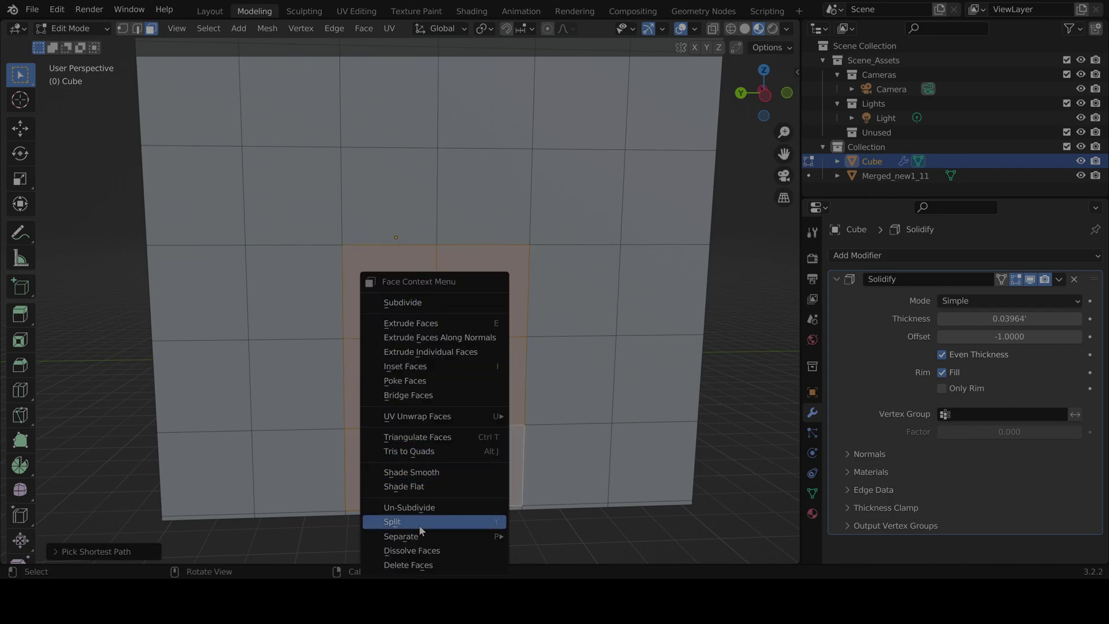
{"action": "mouse_move", "coordinate": [427, 537]}
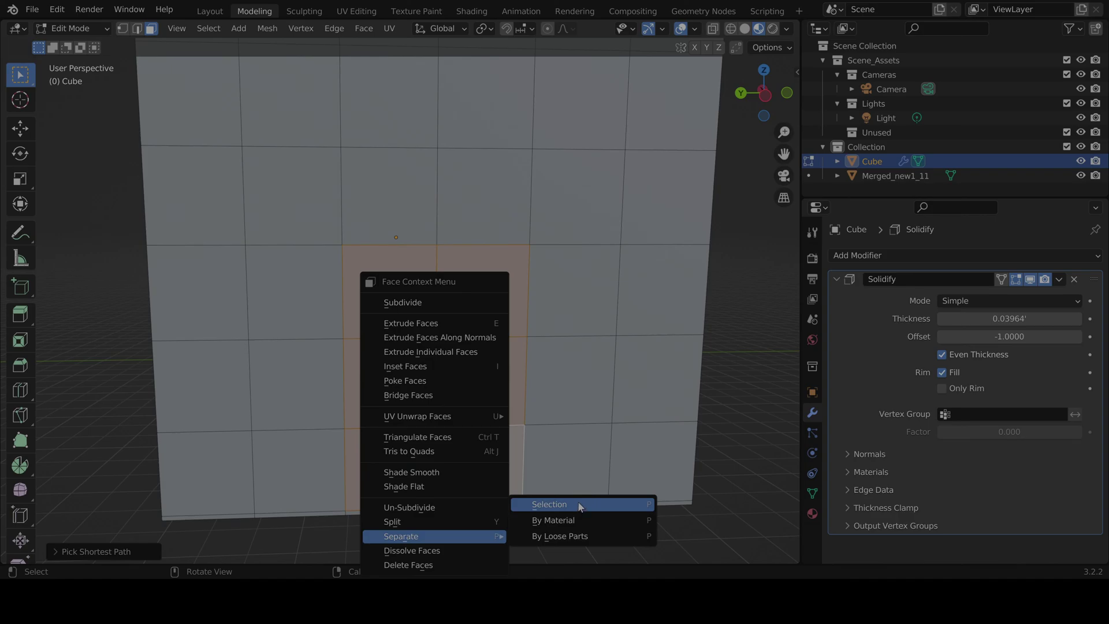
{"action": "left_click", "coordinate": [569, 537]}
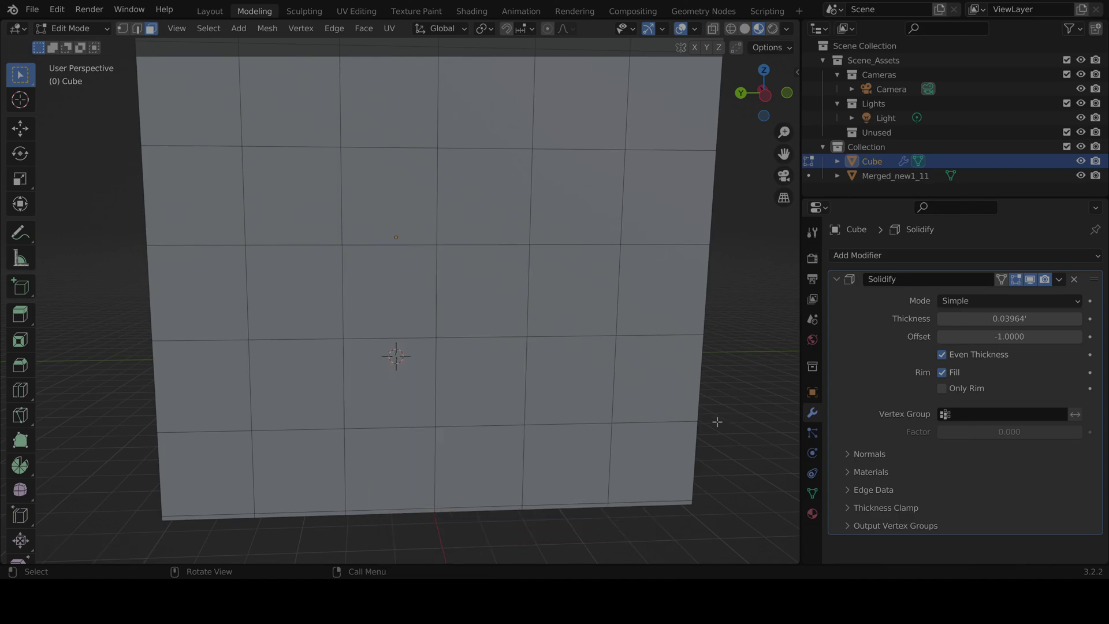
Step: Select the door-shaped block, two faces wide and three high, at the end wall's base and separate the selection into its own object
{"action": "left_click", "coordinate": [456, 468]}
{"action": "left_click", "coordinate": [482, 291], "text": "ctrl"}
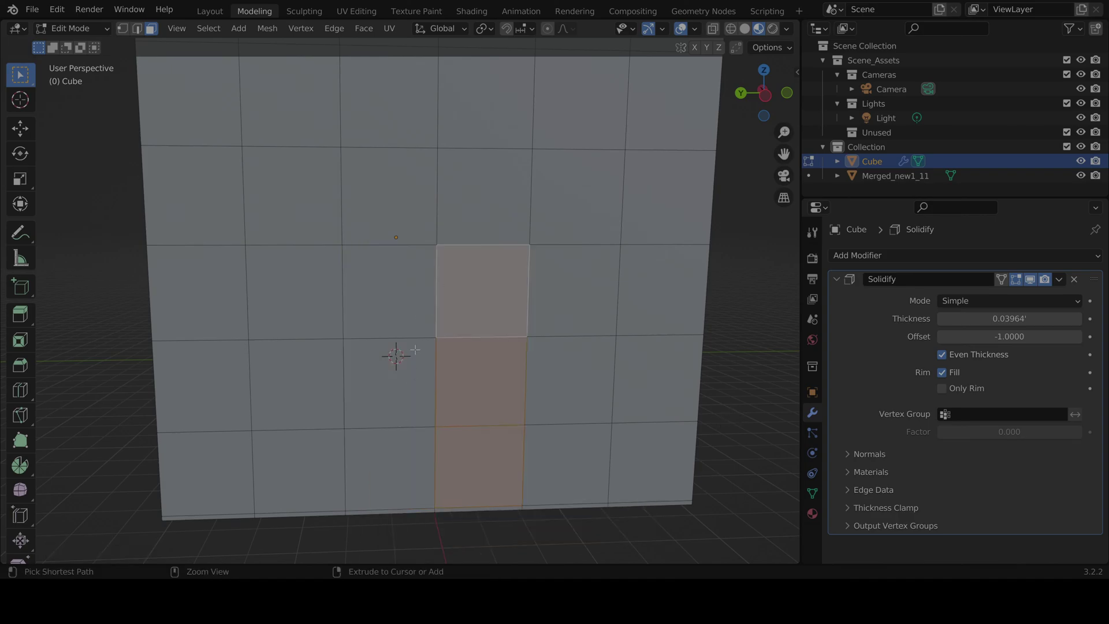
{"action": "left_click", "coordinate": [413, 300], "text": "ctrl"}
{"action": "left_click", "coordinate": [388, 448], "text": "ctrl"}
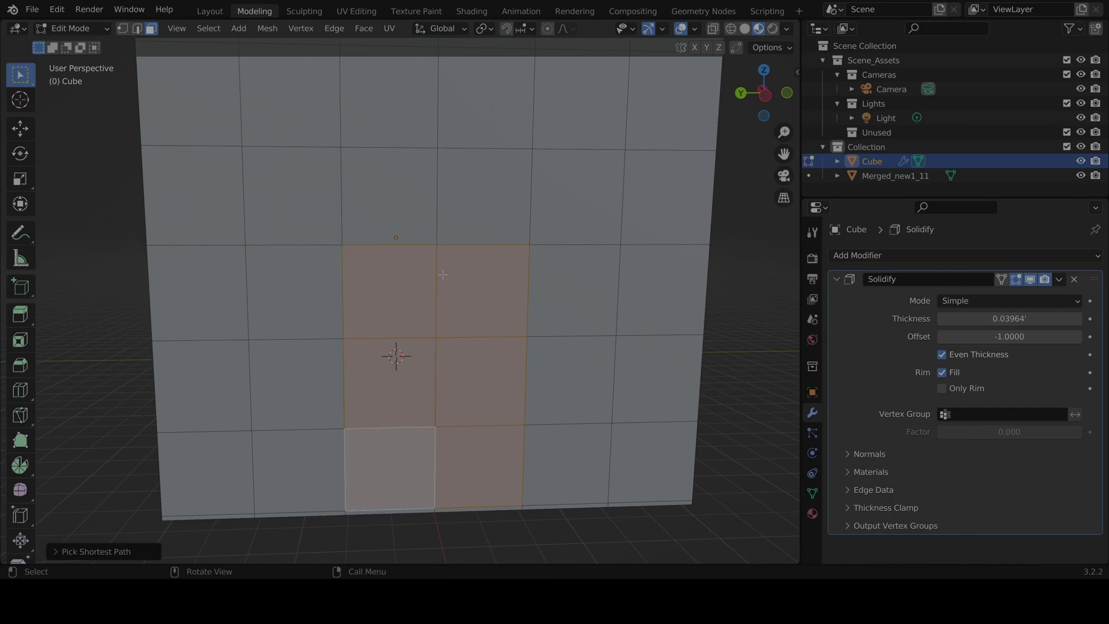
{"action": "right_click", "coordinate": [522, 538]}
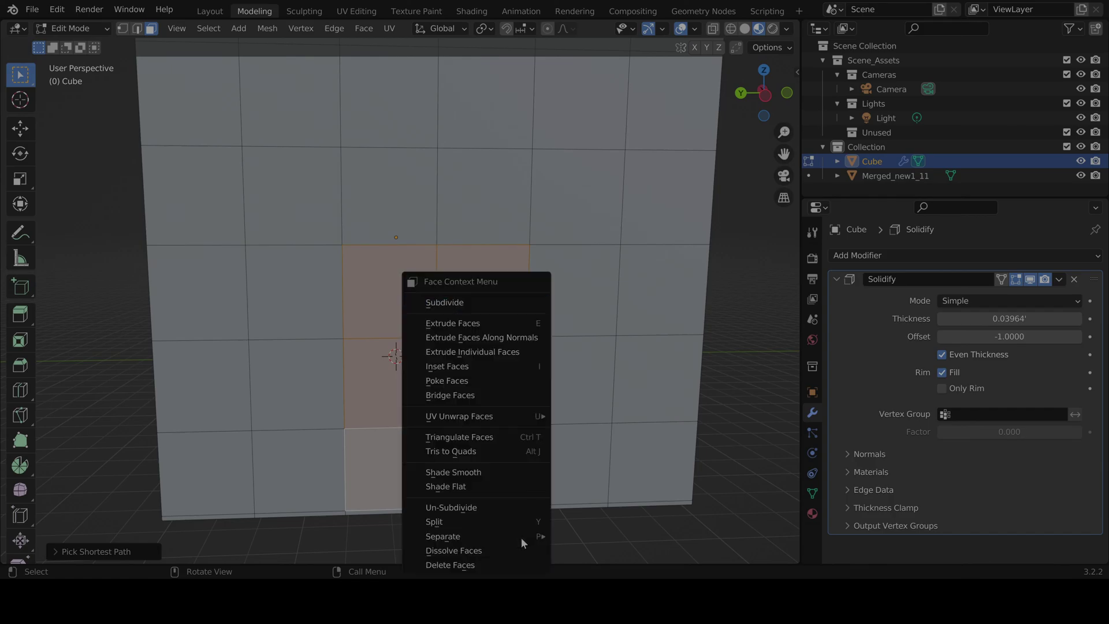
{"action": "mouse_move", "coordinate": [522, 542]}
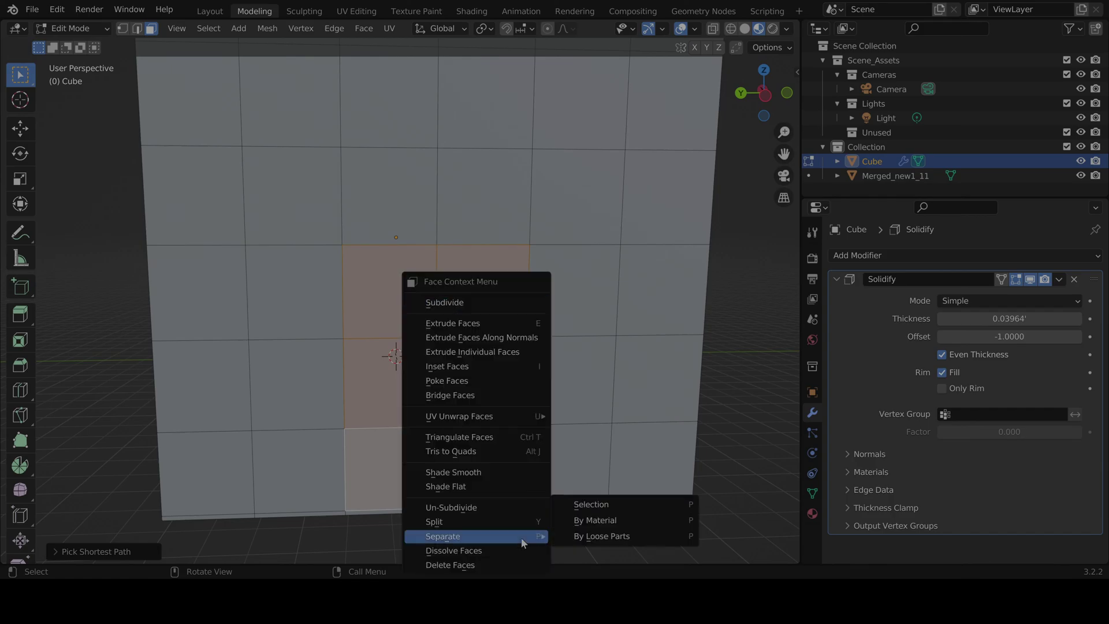
{"action": "key", "text": "Escape"}
{"action": "right_click", "coordinate": [476, 542]}
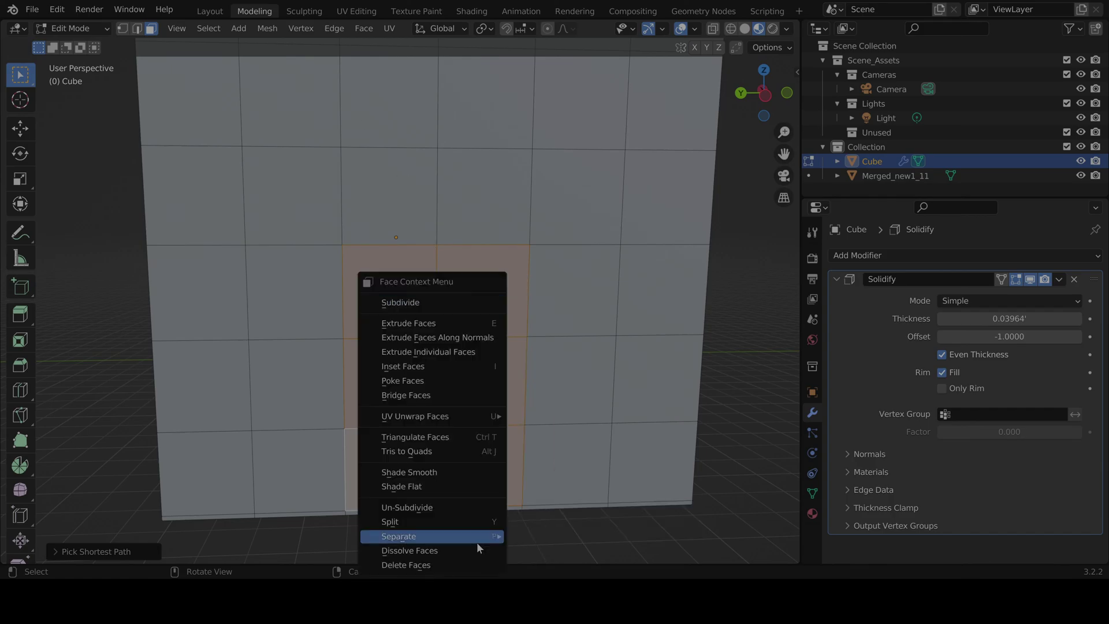
{"action": "mouse_move", "coordinate": [480, 537]}
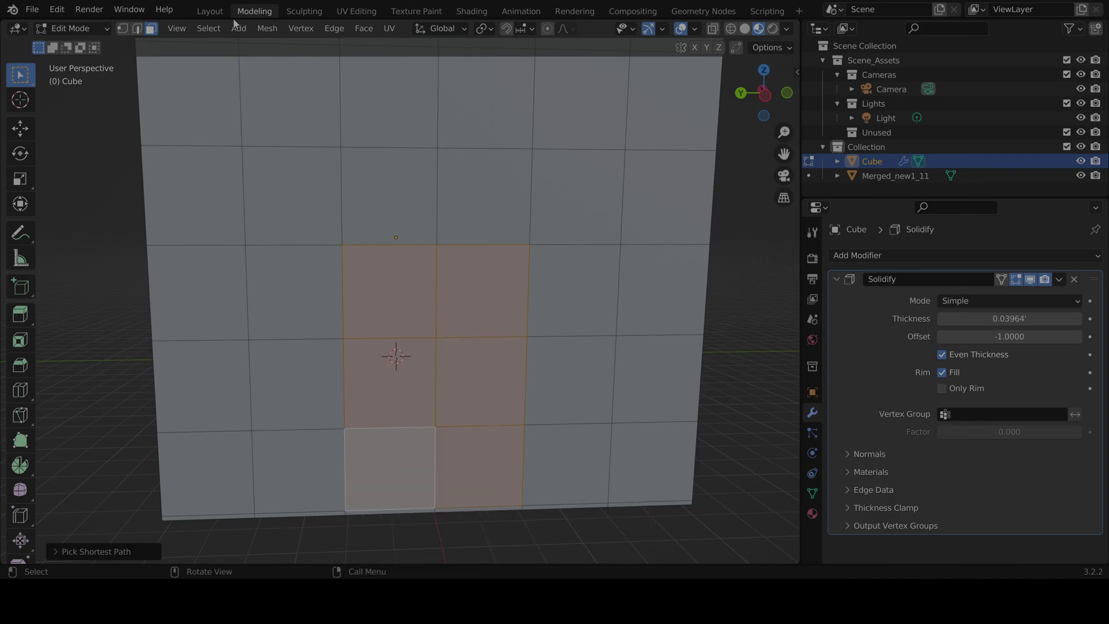
{"action": "right_click", "coordinate": [499, 538]}
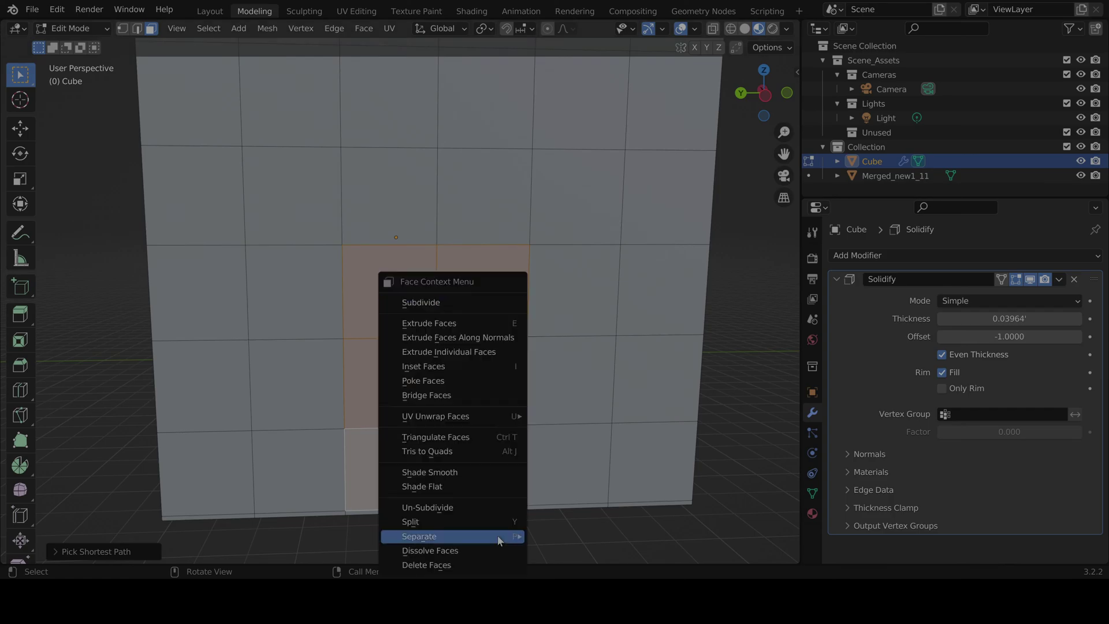
{"action": "mouse_move", "coordinate": [500, 540]}
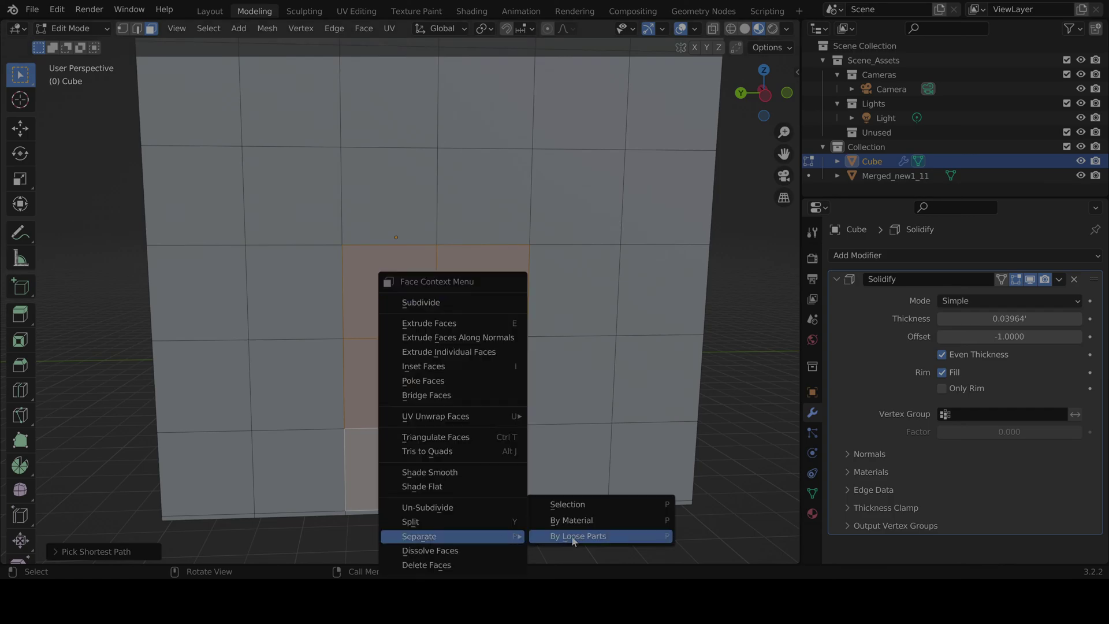
{"action": "left_click", "coordinate": [586, 505]}
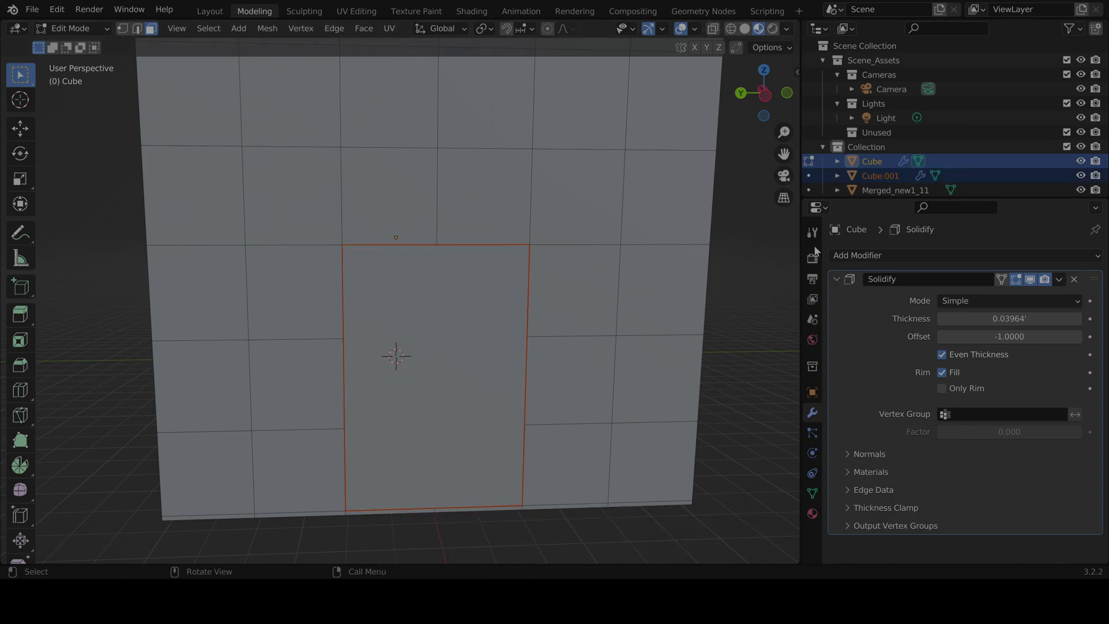
Step: Switch to the Layout workspace and select the separated door panel on the box's end wall
{"action": "left_click", "coordinate": [878, 171]}
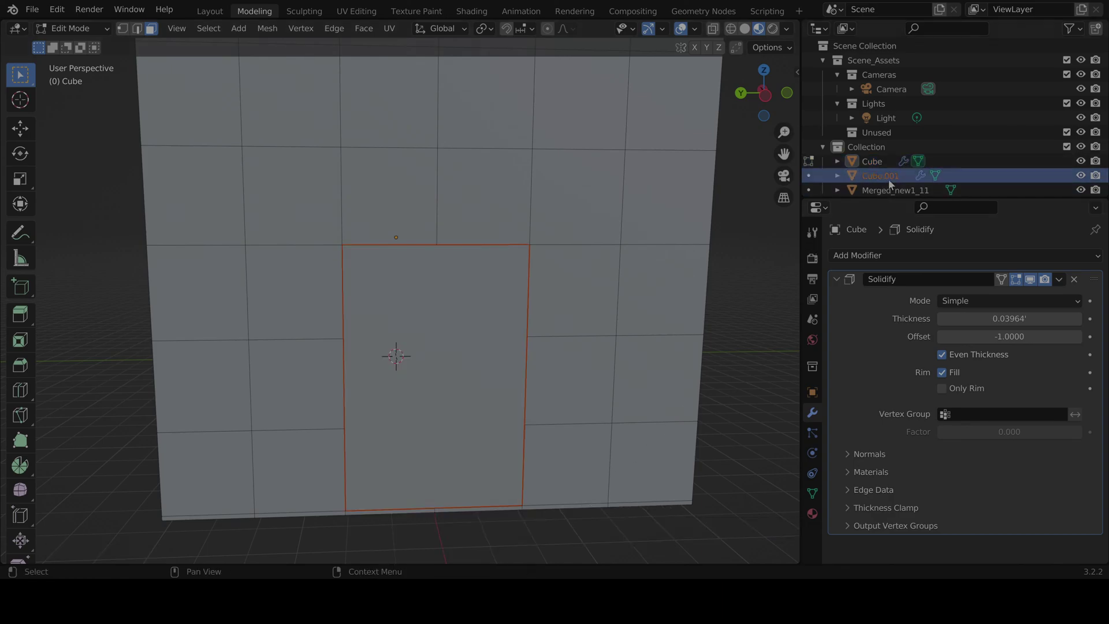
{"action": "left_click", "coordinate": [210, 11]}
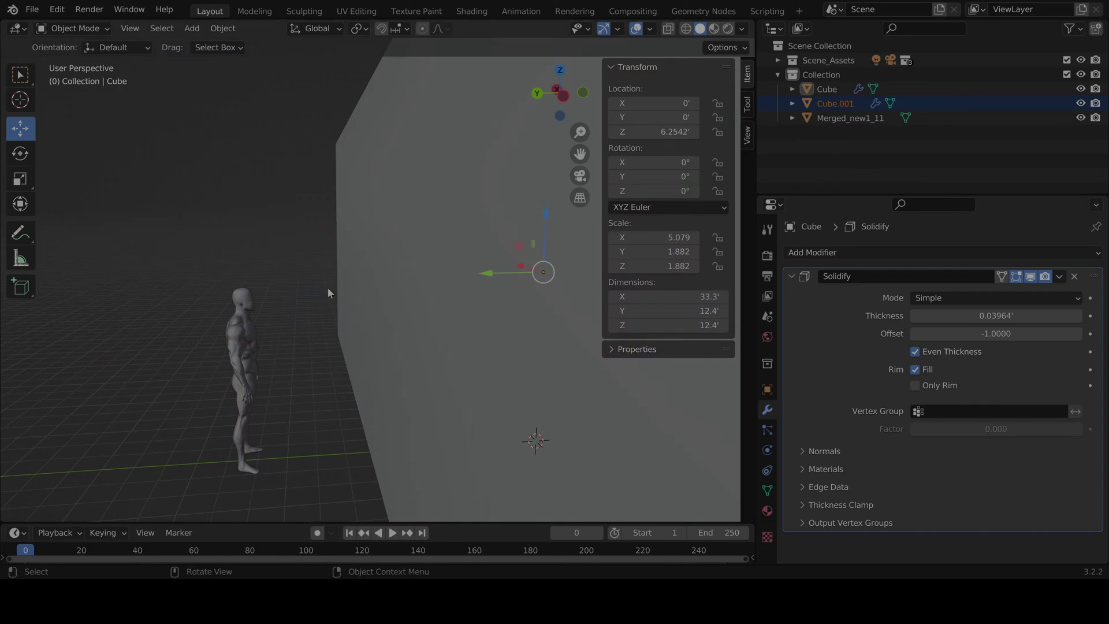
{"action": "scroll", "coordinate": [341, 299], "scroll_direction": "down", "scroll_amount": 10}
{"action": "left_click", "coordinate": [463, 376]}
{"action": "scroll", "coordinate": [465, 376], "scroll_direction": "up", "scroll_amount": 5}
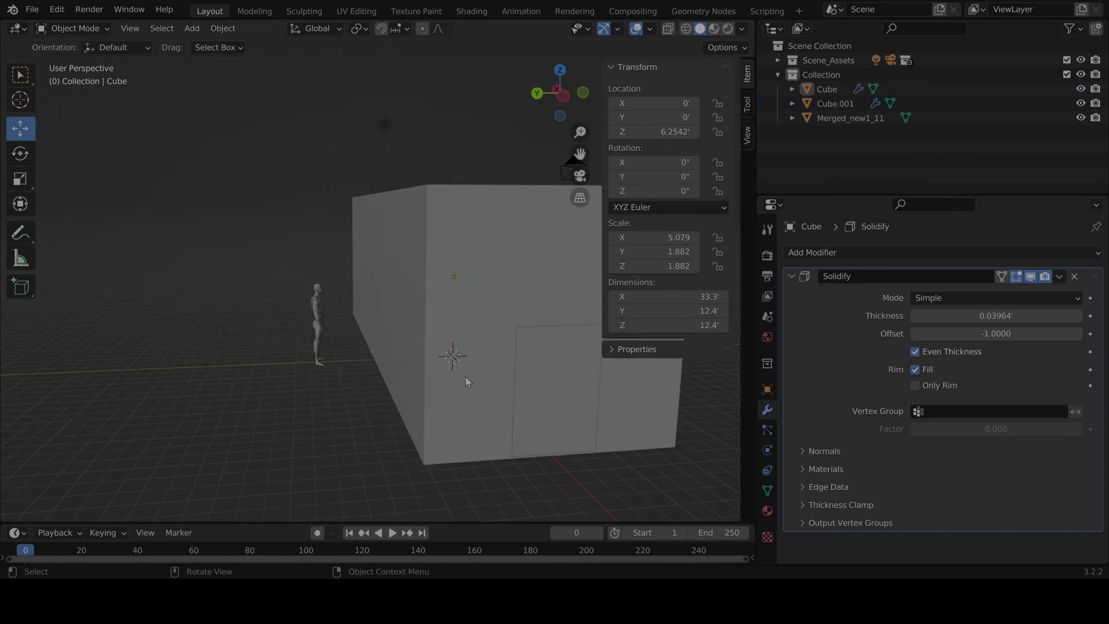
{"action": "left_click", "coordinate": [568, 391]}
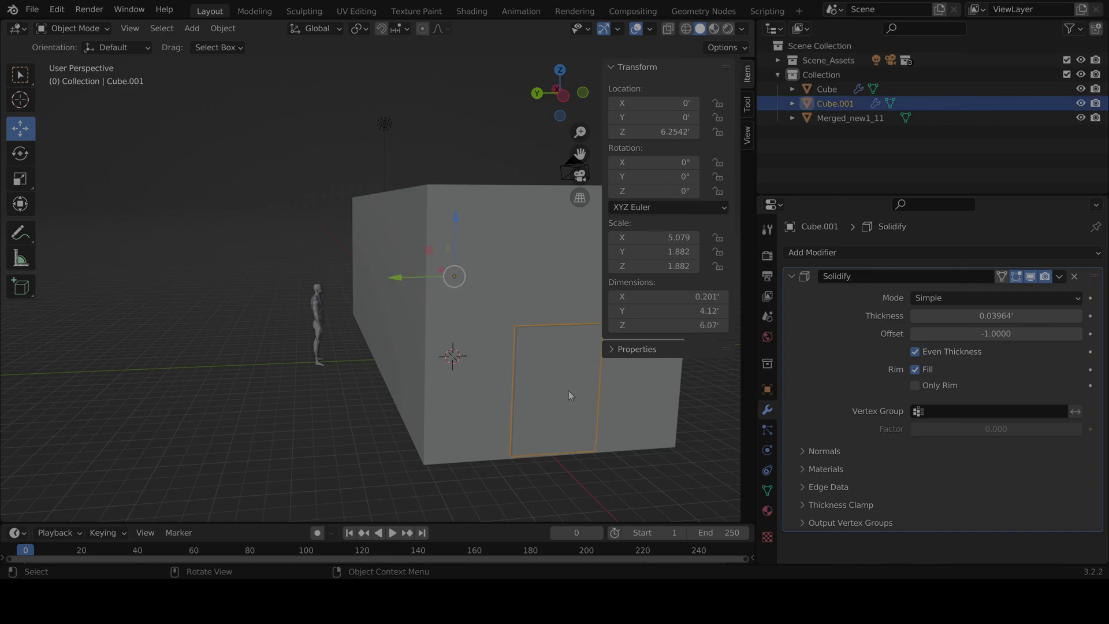
Step: Rename the box object to Hallway and the separated door panel to Hallway_Door
{"action": "left_click", "coordinate": [833, 88]}
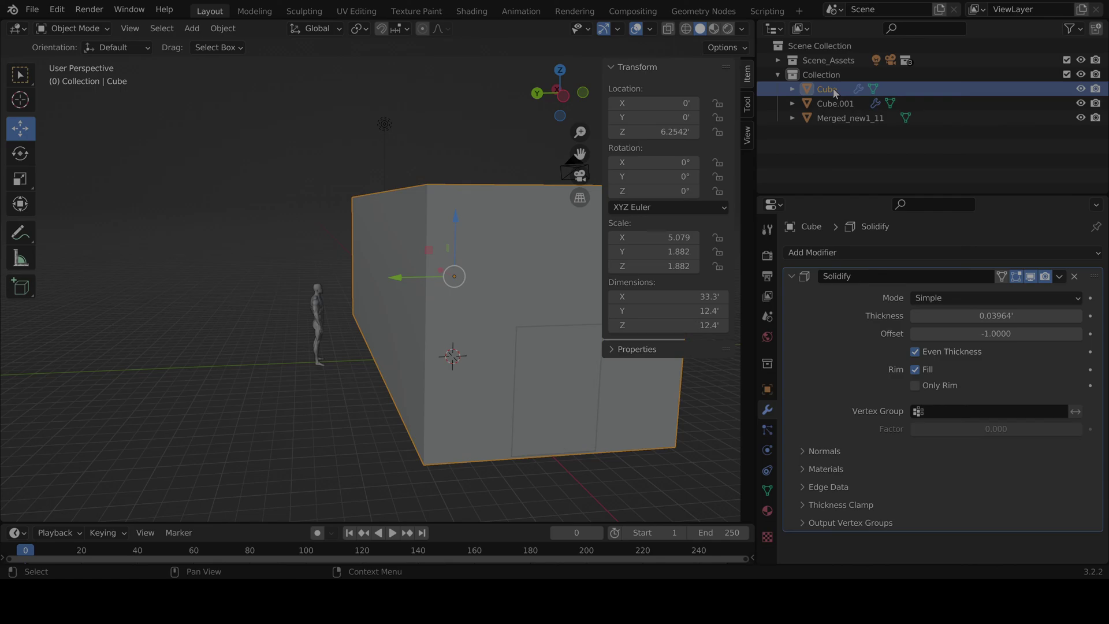
{"action": "left_click", "coordinate": [767, 510]}
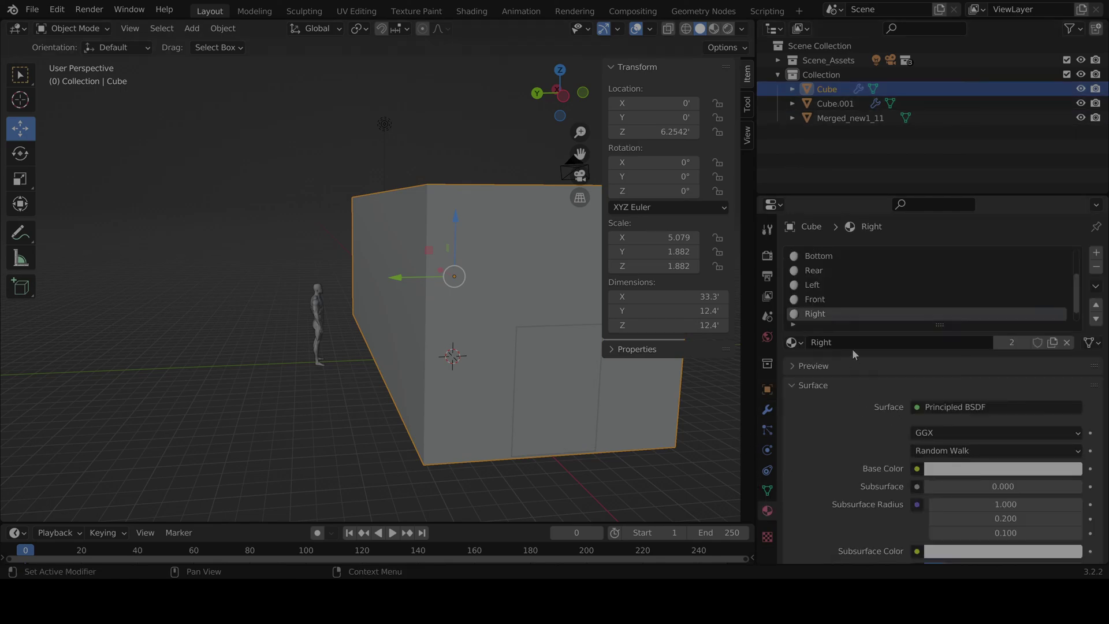
{"action": "left_click", "coordinate": [768, 388]}
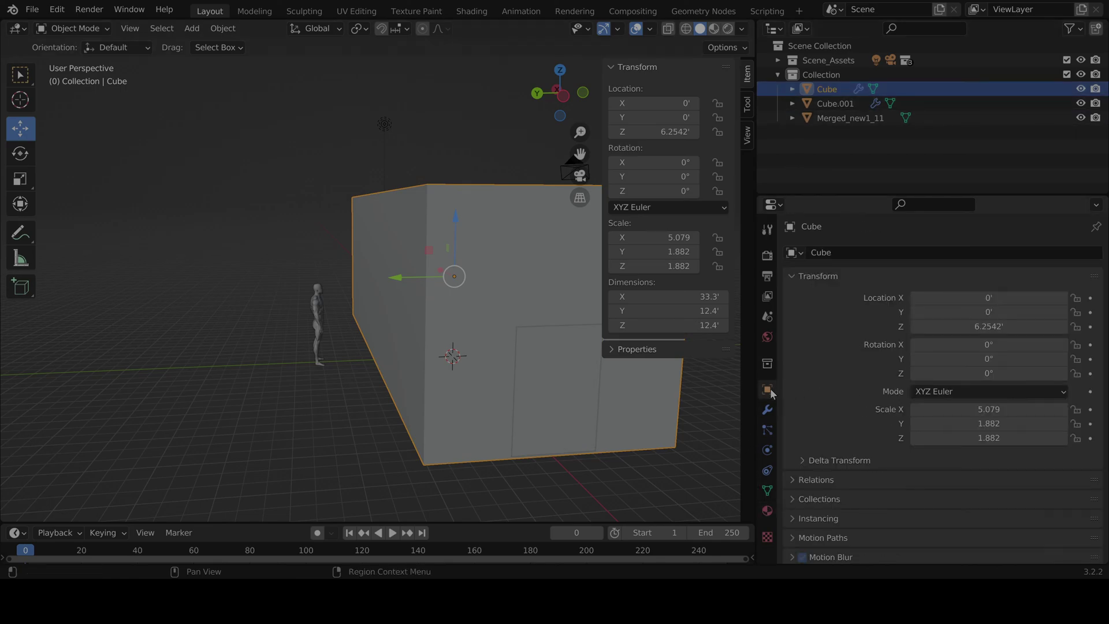
{"action": "right_click", "coordinate": [837, 92]}
{"action": "mouse_move", "coordinate": [806, 254]}
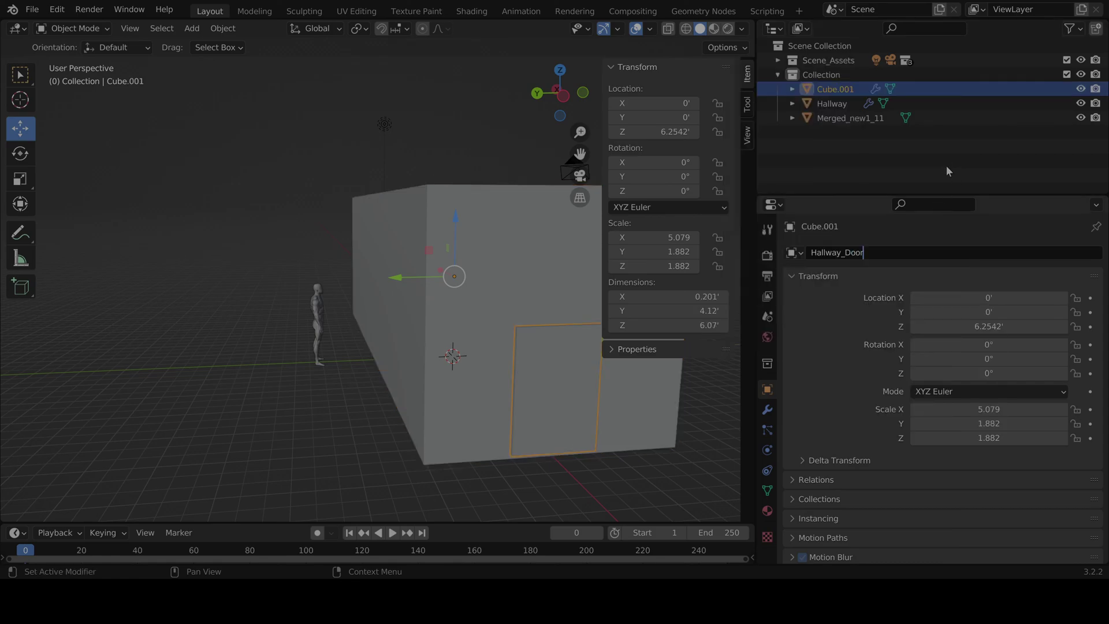
{"action": "key", "text": "Return"}
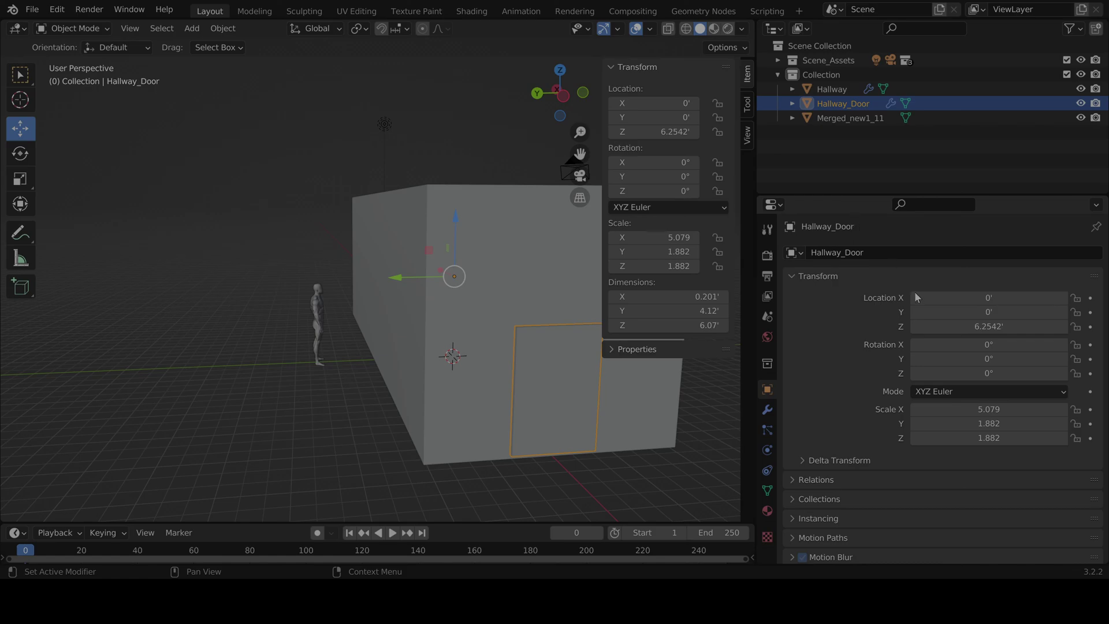
Step: Open Hallway_Door for mesh editing in the Modeling workspace and select all six faces of the door panel
{"action": "scroll", "coordinate": [500, 365], "scroll_direction": "down", "scroll_amount": 2}
{"action": "scroll", "coordinate": [504, 379], "scroll_direction": "up", "scroll_amount": 3}
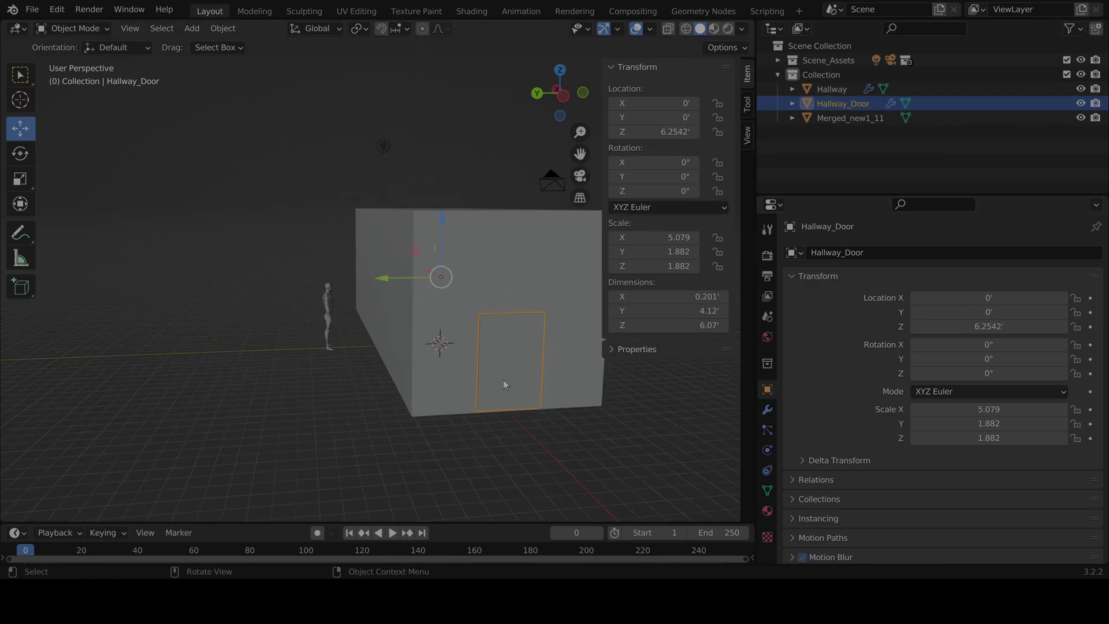
{"action": "middle_click_drag", "start_coordinate": [493, 374], "coordinate": [515, 357]}
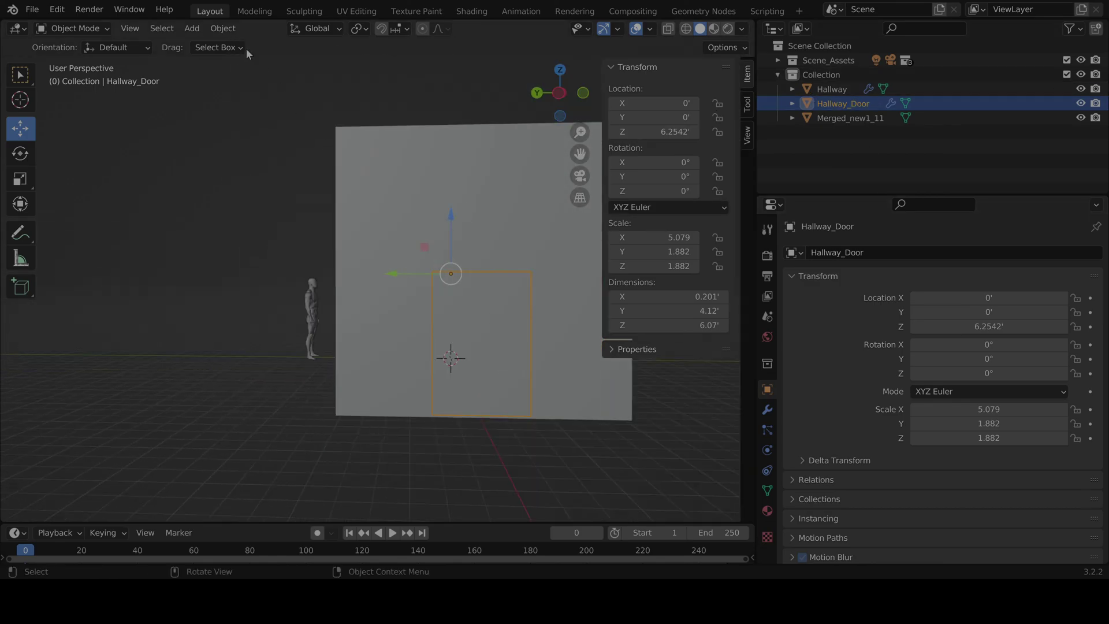
{"action": "left_click", "coordinate": [255, 11]}
{"action": "scroll", "coordinate": [465, 317], "scroll_direction": "down", "scroll_amount": 2}
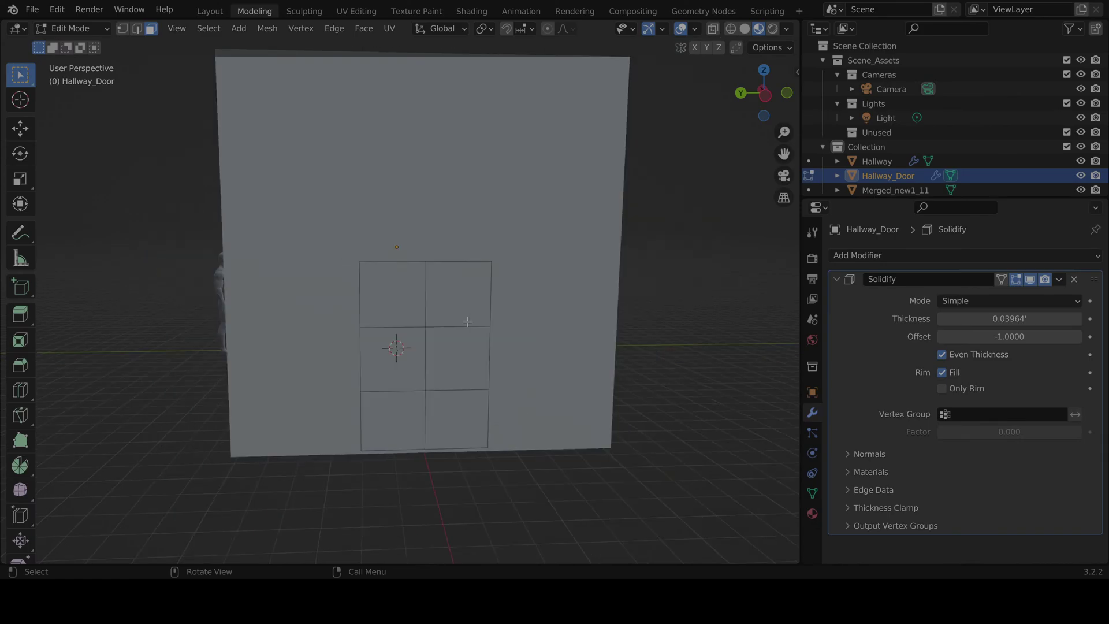
{"action": "mouse_move", "coordinate": [404, 324]}
{"action": "middle_mouse_down"}
{"action": "mouse_move", "coordinate": [278, 289]}
{"action": "mouse_move", "coordinate": [399, 326]}
{"action": "middle_mouse_up"}
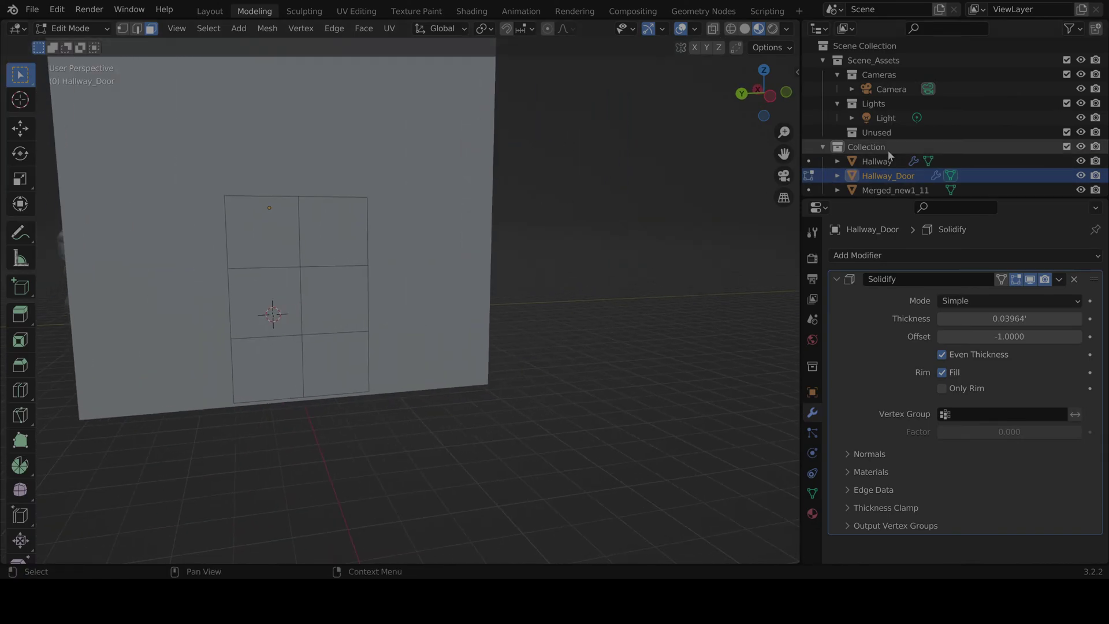
{"action": "middle_click_drag", "start_coordinate": [439, 404], "coordinate": [335, 425]}
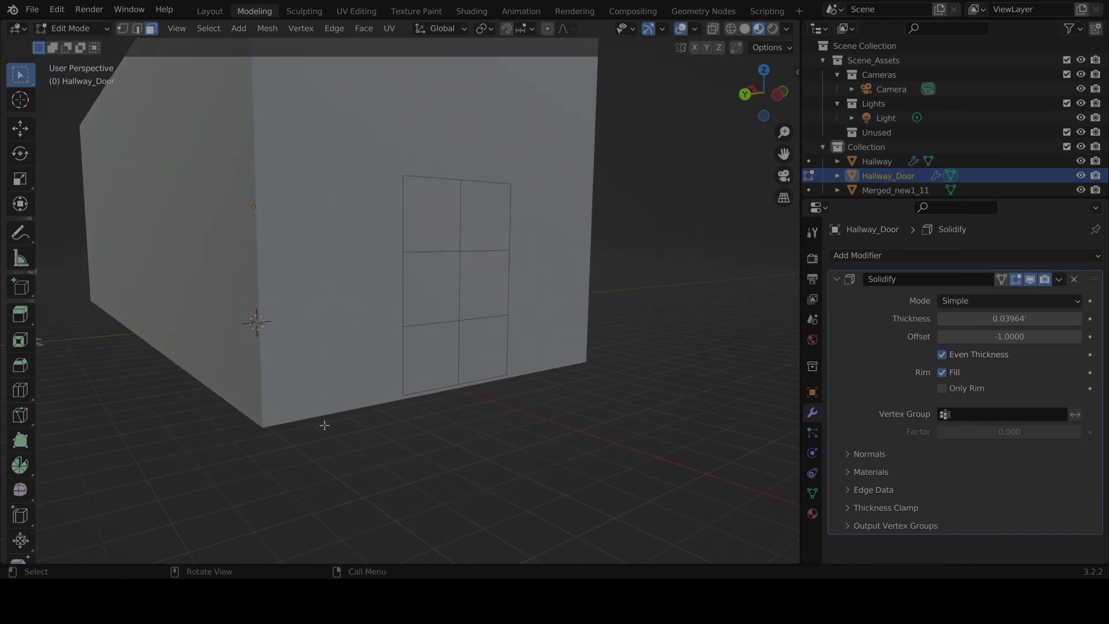
{"action": "left_click_drag", "start_coordinate": [324, 425], "coordinate": [538, 150]}
{"action": "middle_click_drag", "start_coordinate": [335, 227], "coordinate": [442, 442]}
{"action": "scroll", "coordinate": [295, 345], "scroll_direction": "up", "scroll_amount": 3}
{"action": "scroll", "coordinate": [453, 339], "scroll_direction": "up", "scroll_amount": 2}
{"action": "scroll", "coordinate": [453, 342], "scroll_direction": "down", "scroll_amount": 2}
{"action": "scroll", "coordinate": [462, 422], "scroll_direction": "down", "scroll_amount": 4}
{"action": "middle_click_drag", "start_coordinate": [487, 399], "coordinate": [241, 68]}
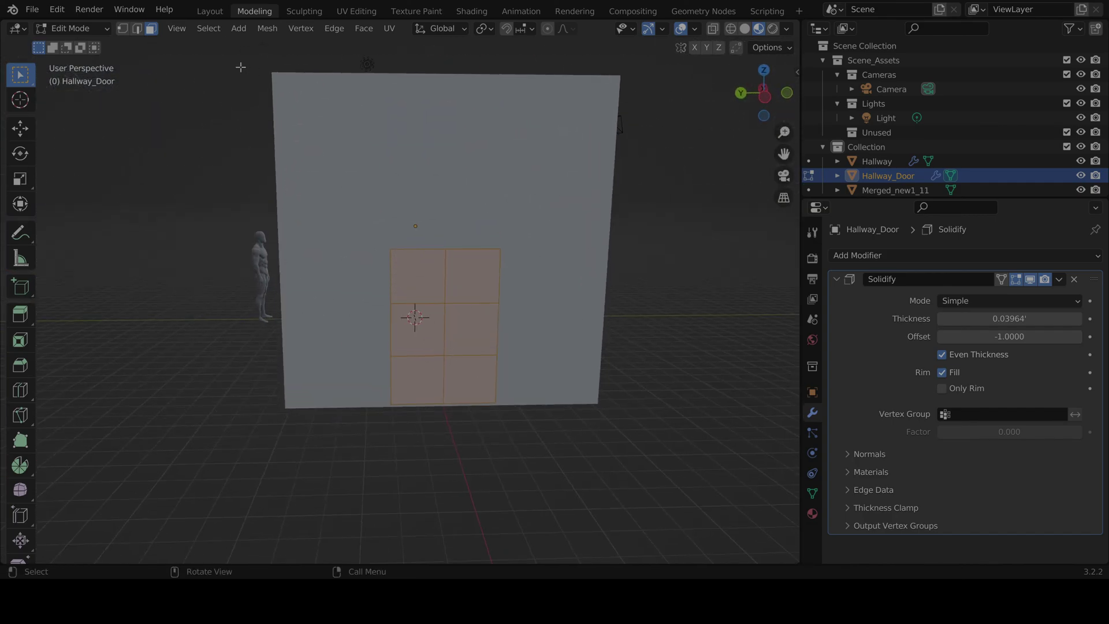
Step: Open the Hallway object in the Modeling workspace to examine the door opening in its end wall, and return to Layout
{"action": "left_click", "coordinate": [211, 11]}
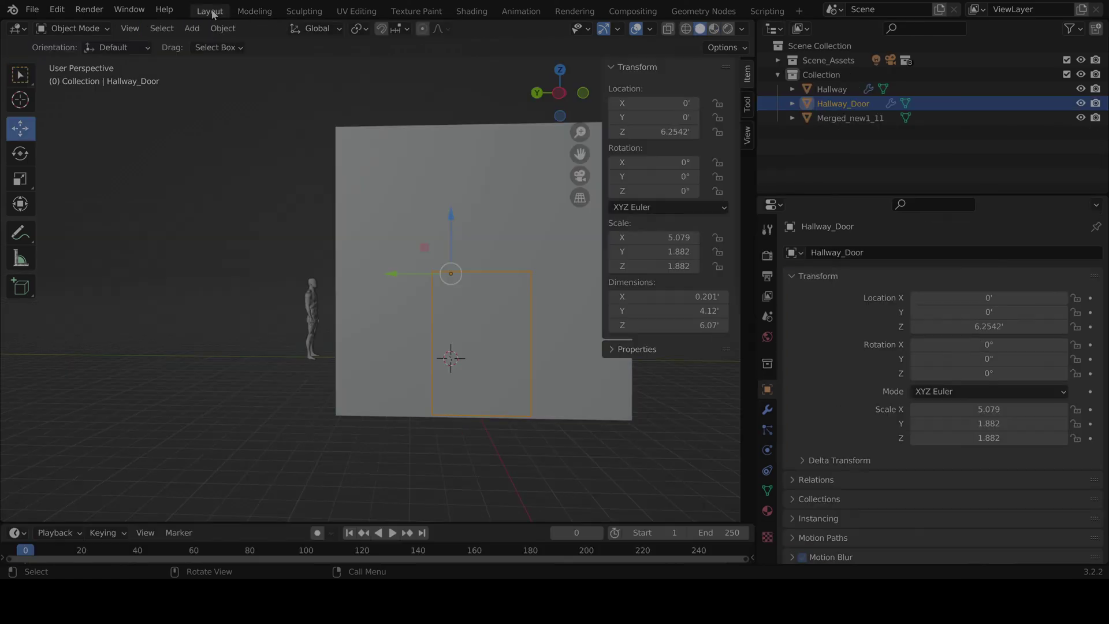
{"action": "left_click", "coordinate": [520, 223]}
{"action": "left_click", "coordinate": [254, 11]}
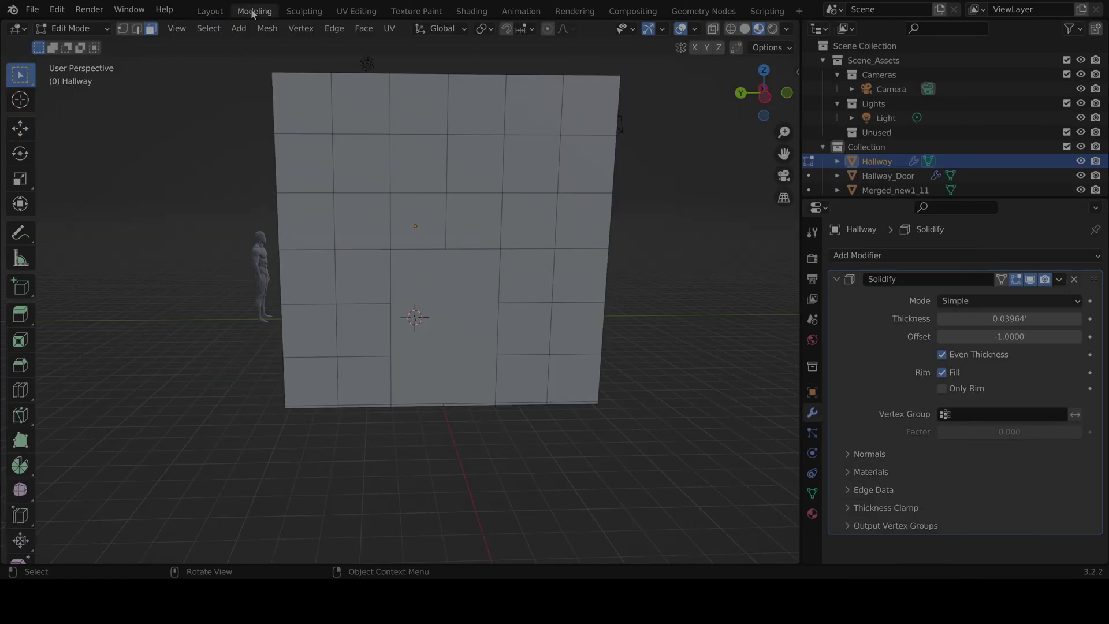
{"action": "scroll", "coordinate": [490, 316], "scroll_direction": "up", "scroll_amount": 3}
{"action": "key", "text": "b"}
{"action": "key", "text": "Escape"}
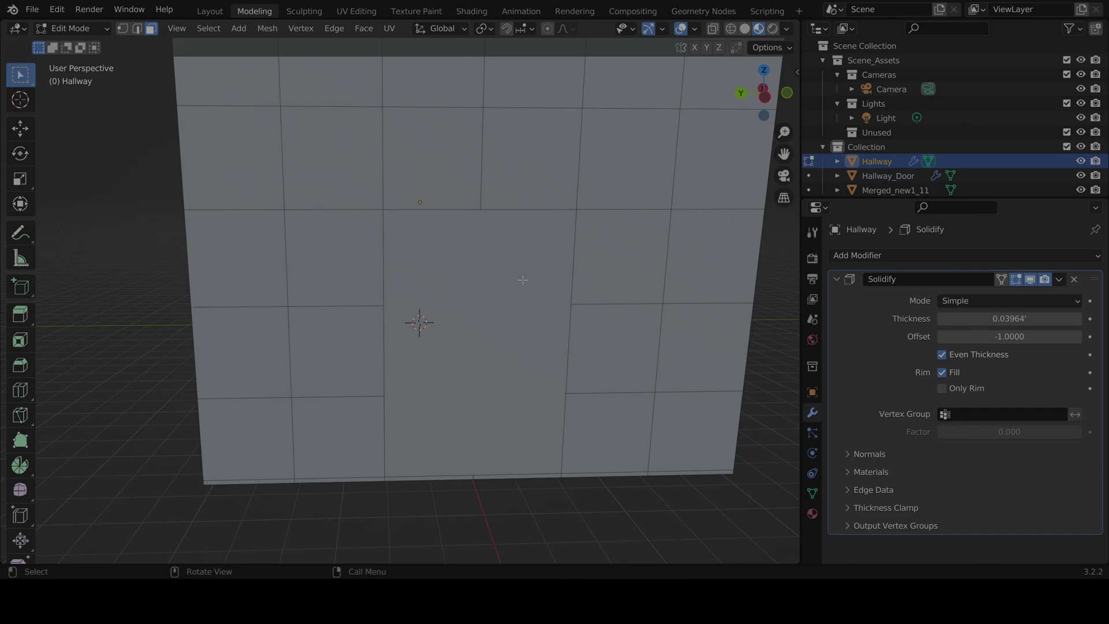
{"action": "left_click", "coordinate": [899, 178]}
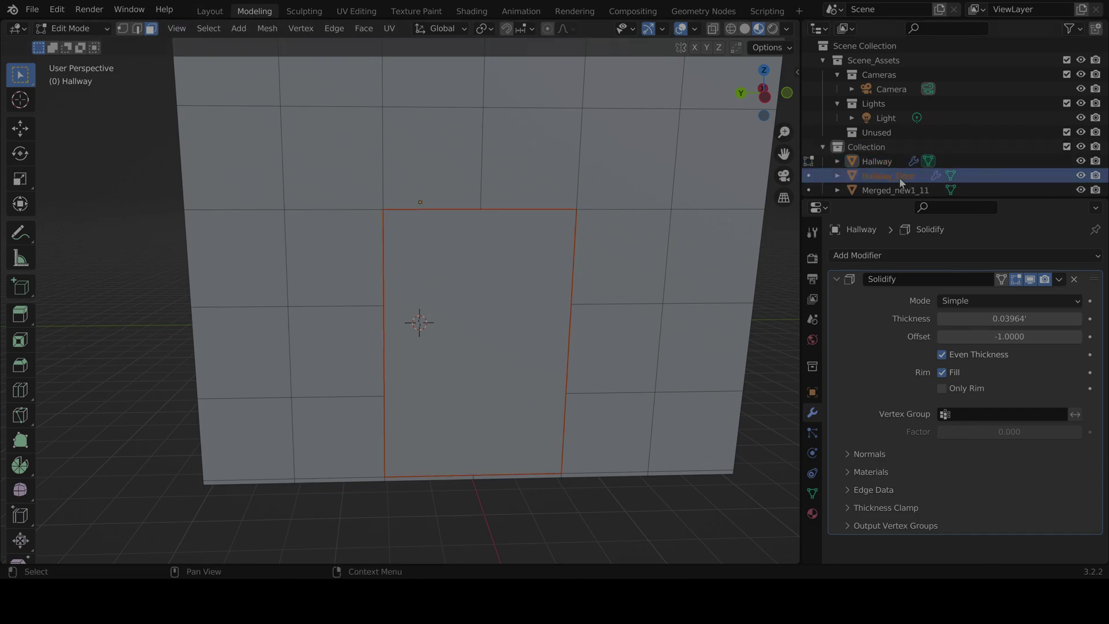
{"action": "left_click", "coordinate": [209, 11]}
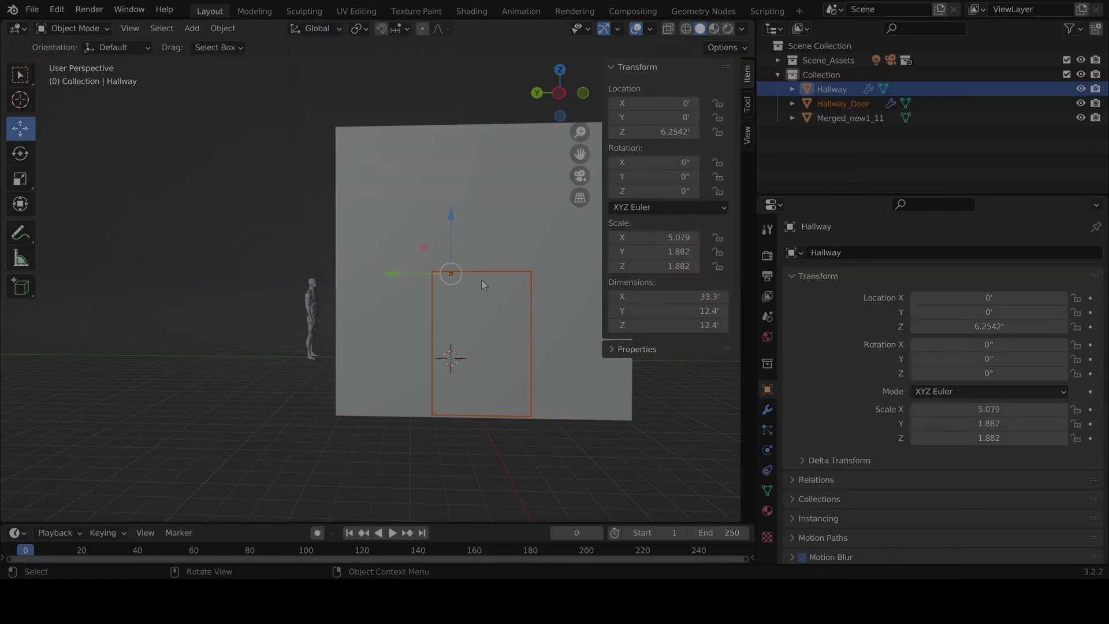
Step: Add a material slot to Hallway_Door and create a new material named Door in it
{"action": "middle_click_drag", "start_coordinate": [490, 369], "coordinate": [530, 354]}
{"action": "left_click", "coordinate": [767, 511]}
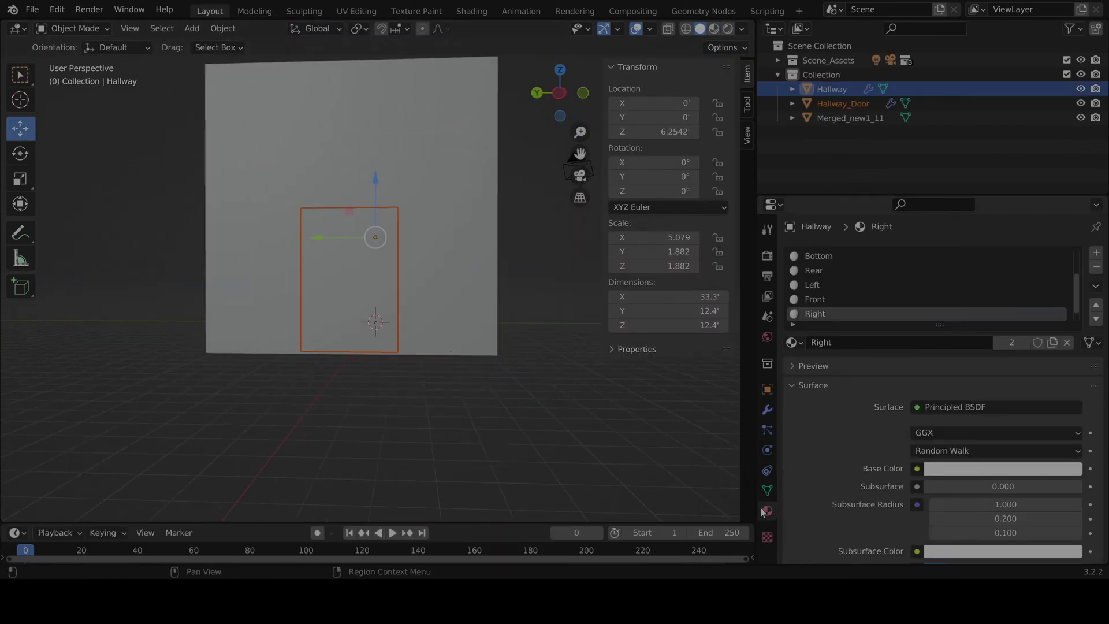
{"action": "middle_click_drag", "start_coordinate": [473, 401], "coordinate": [522, 412]}
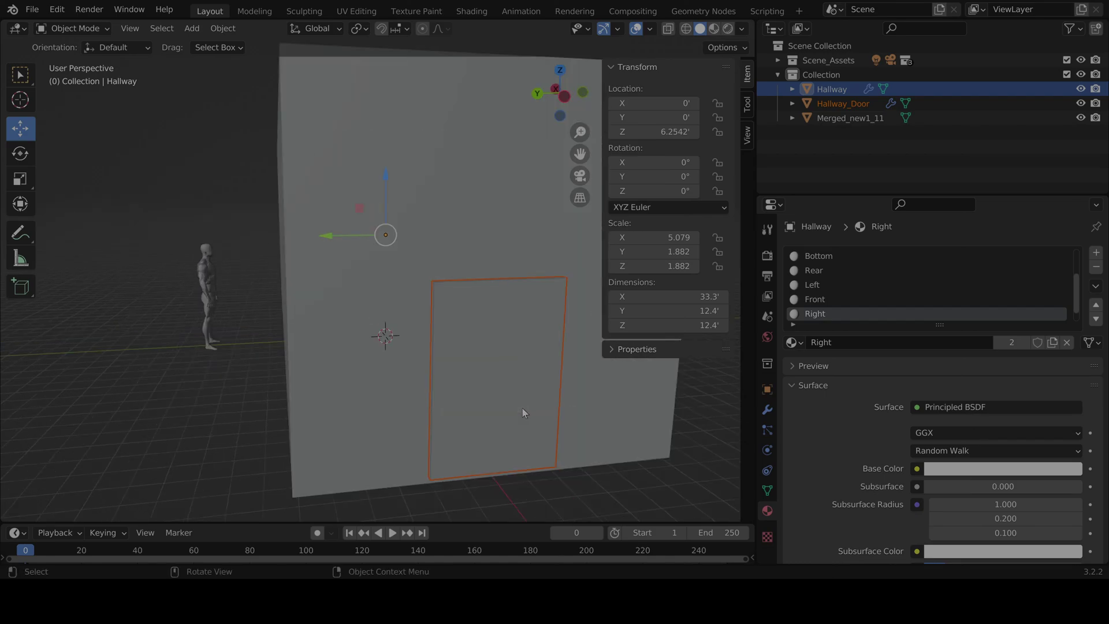
{"action": "left_click", "coordinate": [838, 102]}
{"action": "left_click", "coordinate": [1096, 252]}
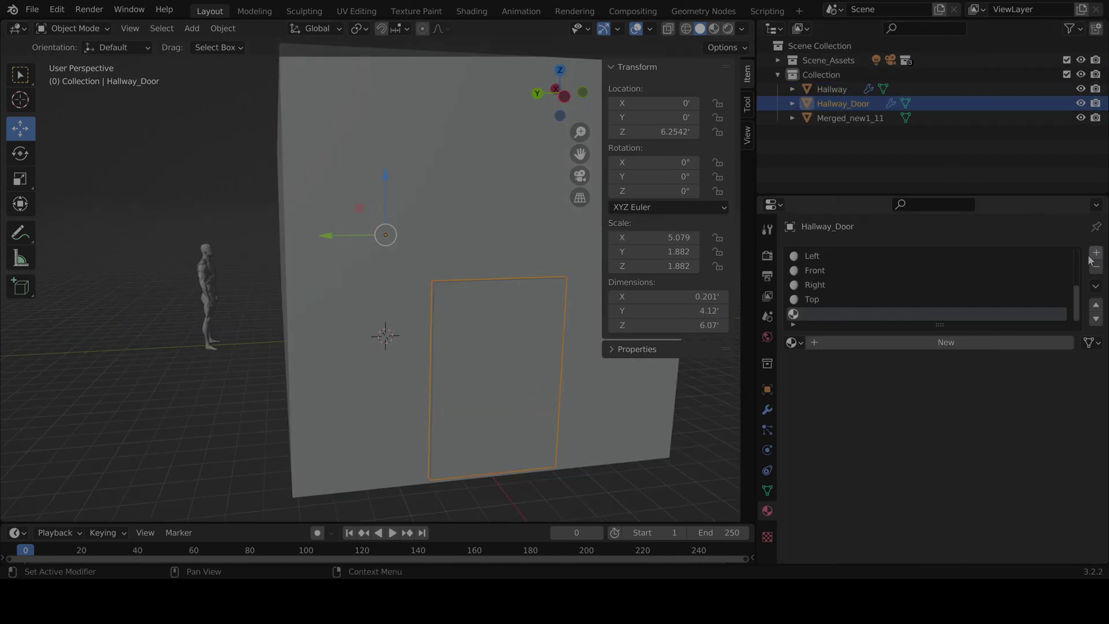
{"action": "left_click", "coordinate": [890, 346]}
{"action": "double_click", "coordinate": [878, 343]}
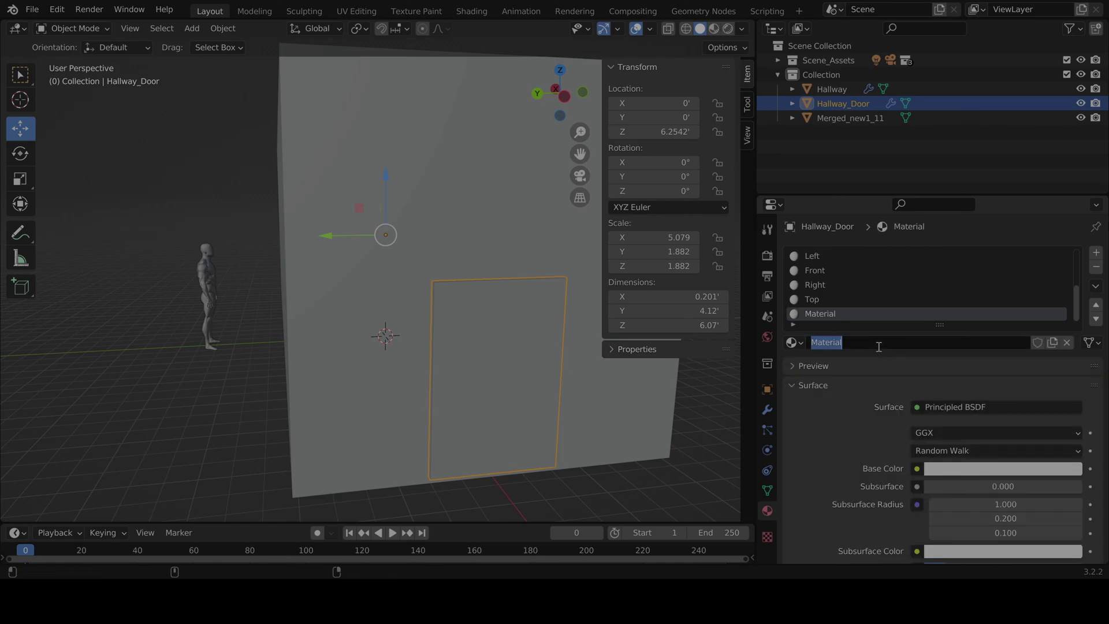
{"action": "type", "text": "Door"}
{"action": "key", "text": "Return"}
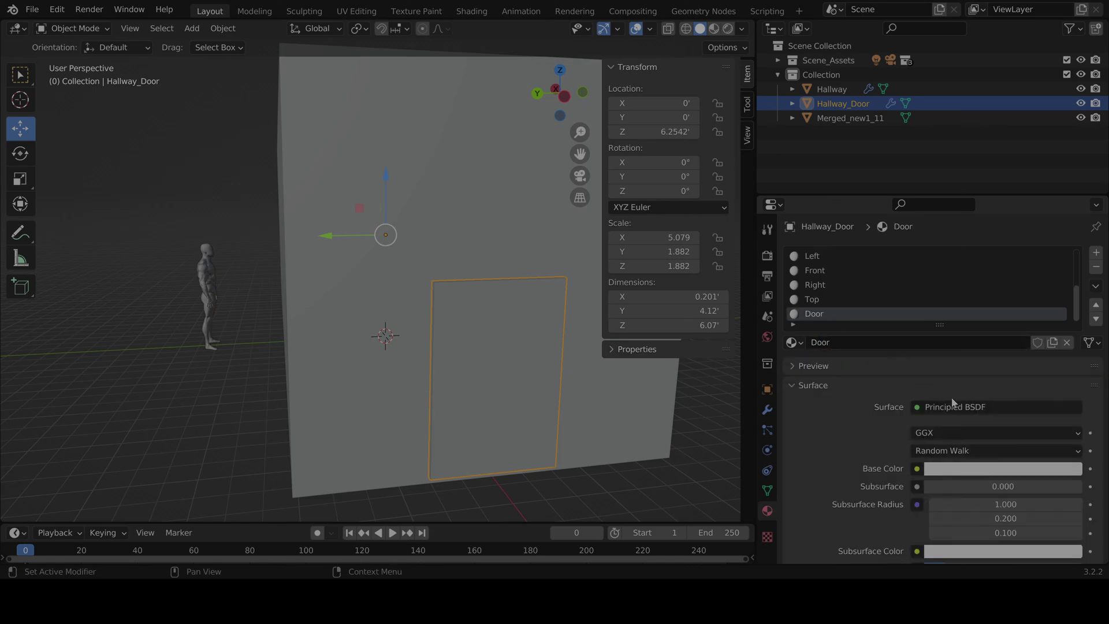
Step: Set the Door material's base color to a saturated blue
{"action": "scroll", "coordinate": [944, 425], "scroll_direction": "down", "scroll_amount": 2}
{"action": "left_click", "coordinate": [945, 433]}
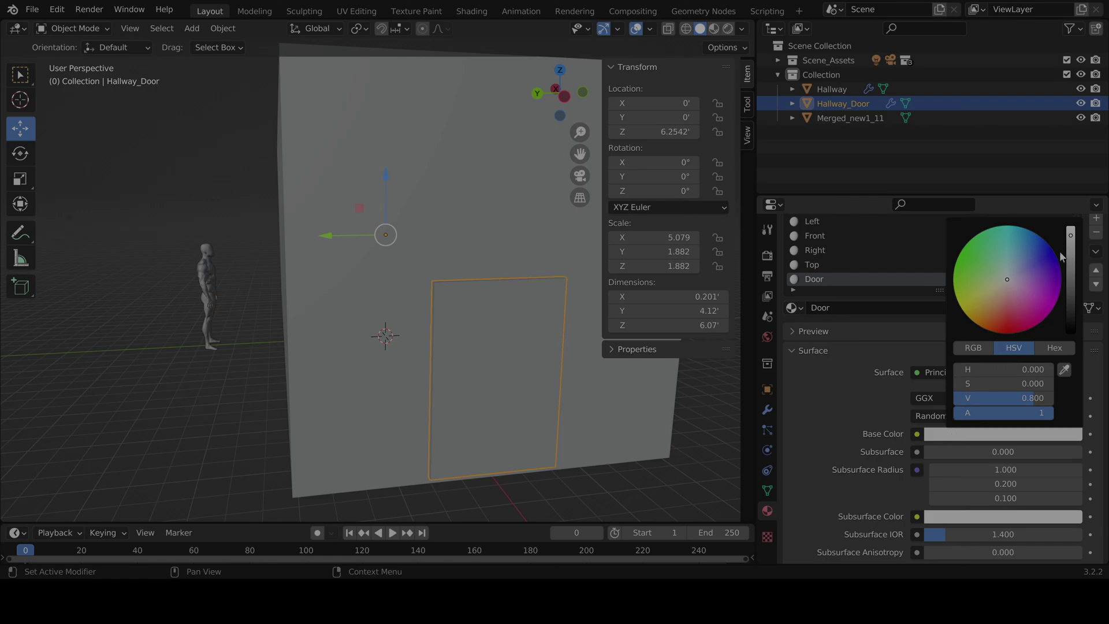
{"action": "left_click_drag", "start_coordinate": [1034, 263], "coordinate": [1054, 251]}
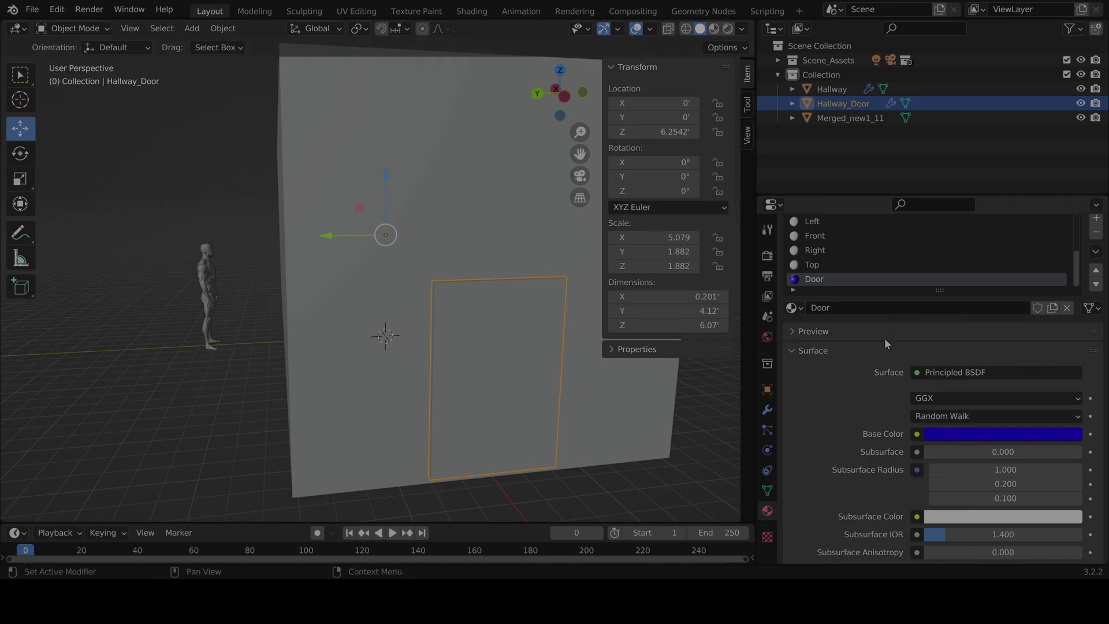
{"action": "scroll", "coordinate": [886, 340], "scroll_direction": "up", "scroll_amount": 2}
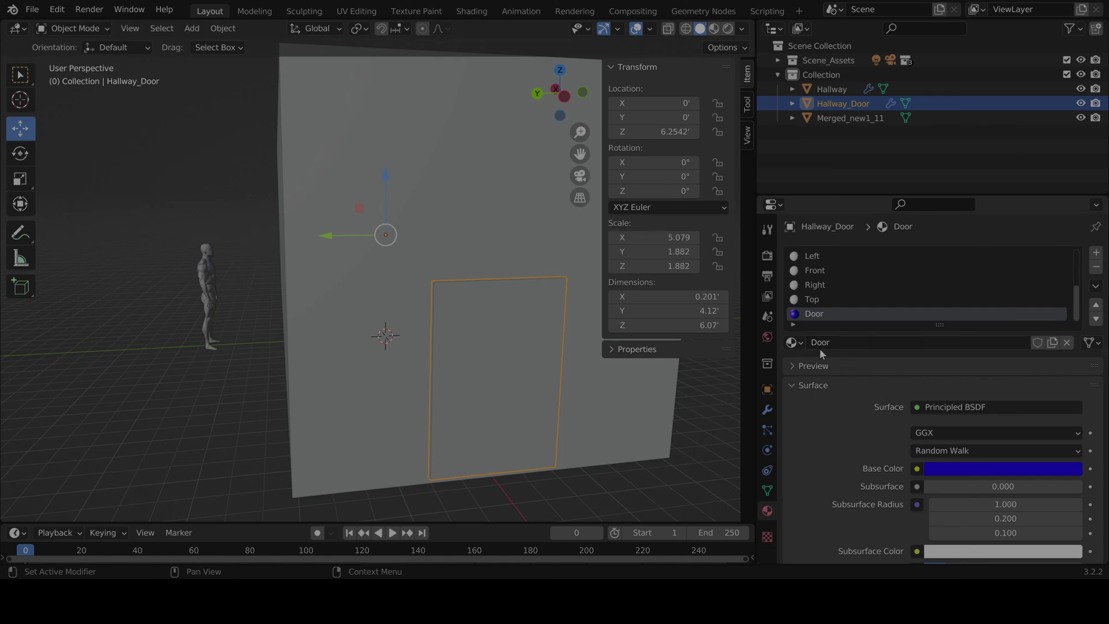
Step: In the Modeling workspace, assign the Door material to the door panel's selected faces and clear the face selection
{"action": "left_click", "coordinate": [255, 11]}
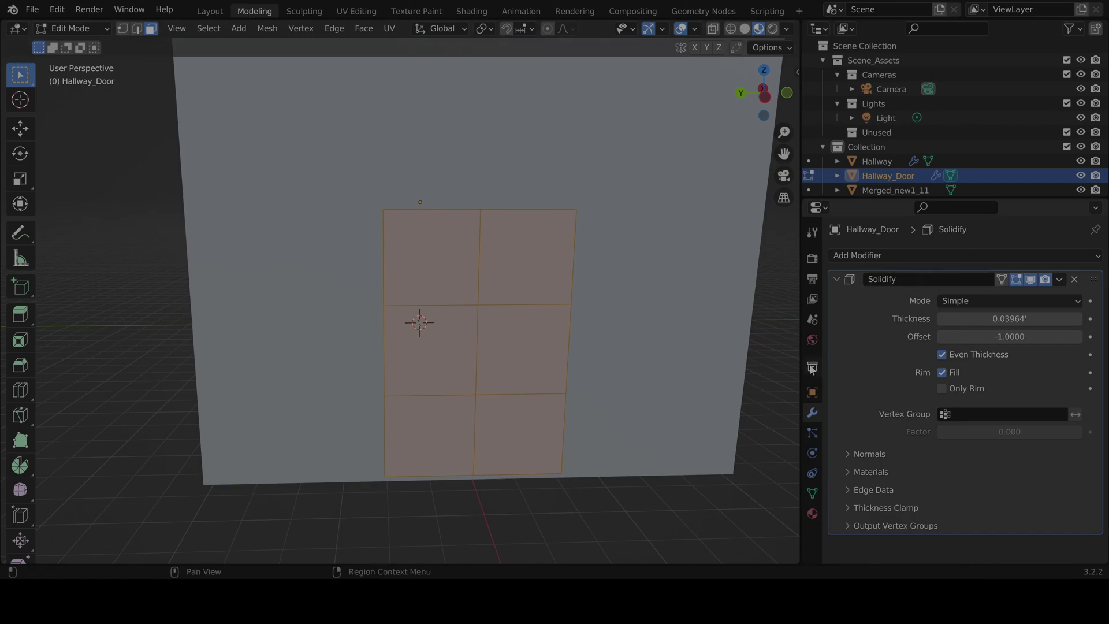
{"action": "left_click", "coordinate": [813, 513]}
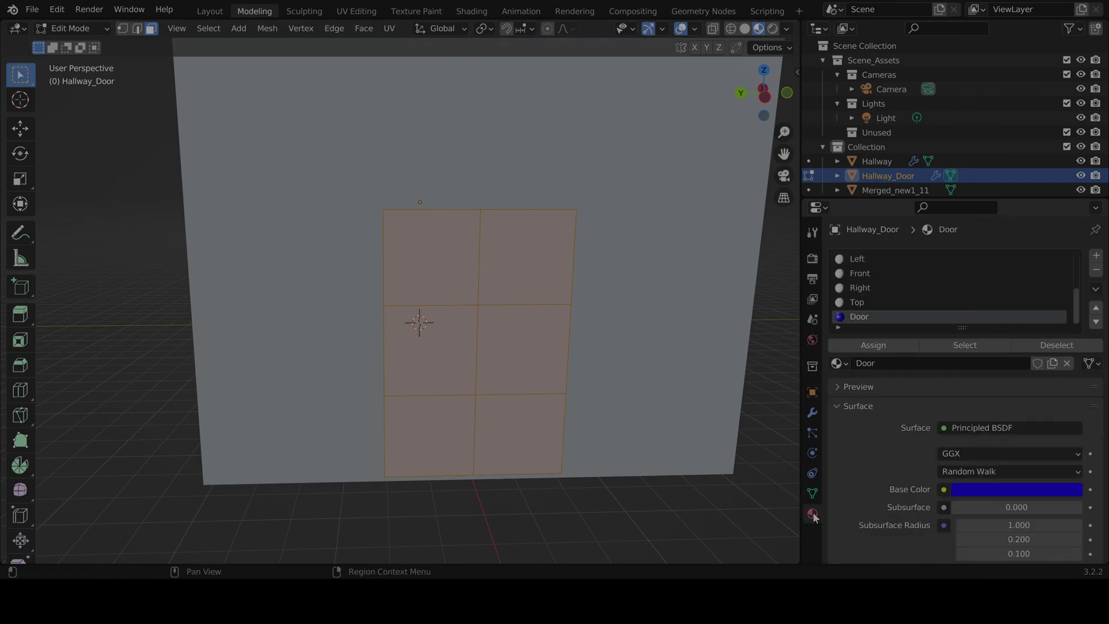
{"action": "left_click", "coordinate": [873, 345]}
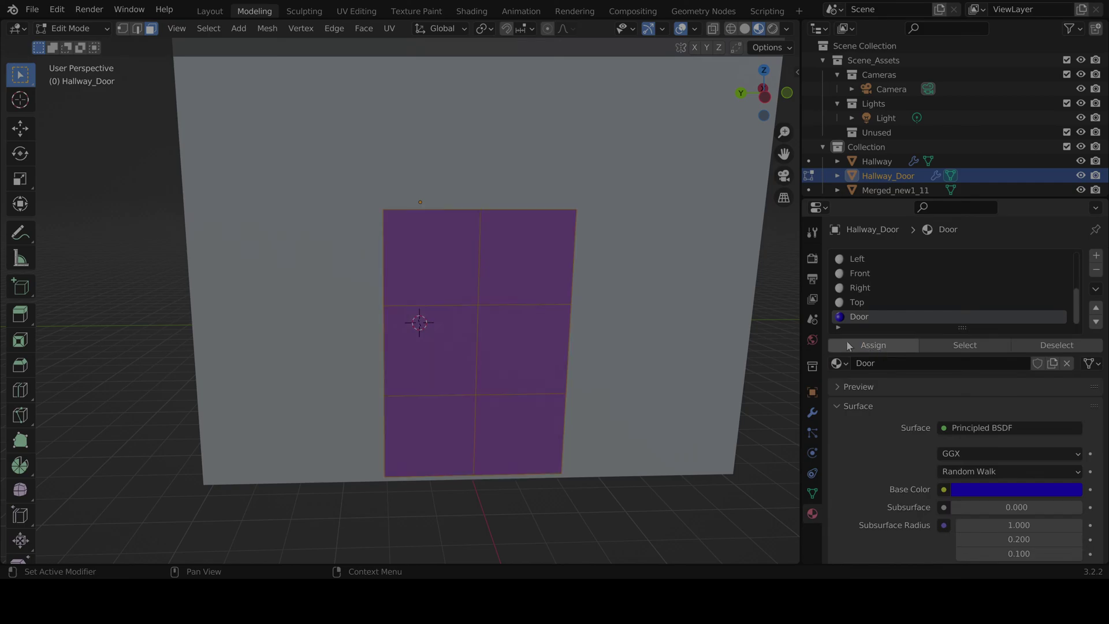
{"action": "scroll", "coordinate": [597, 366], "scroll_direction": "down", "scroll_amount": 5}
{"action": "middle_click_drag", "start_coordinate": [598, 352], "coordinate": [460, 377]}
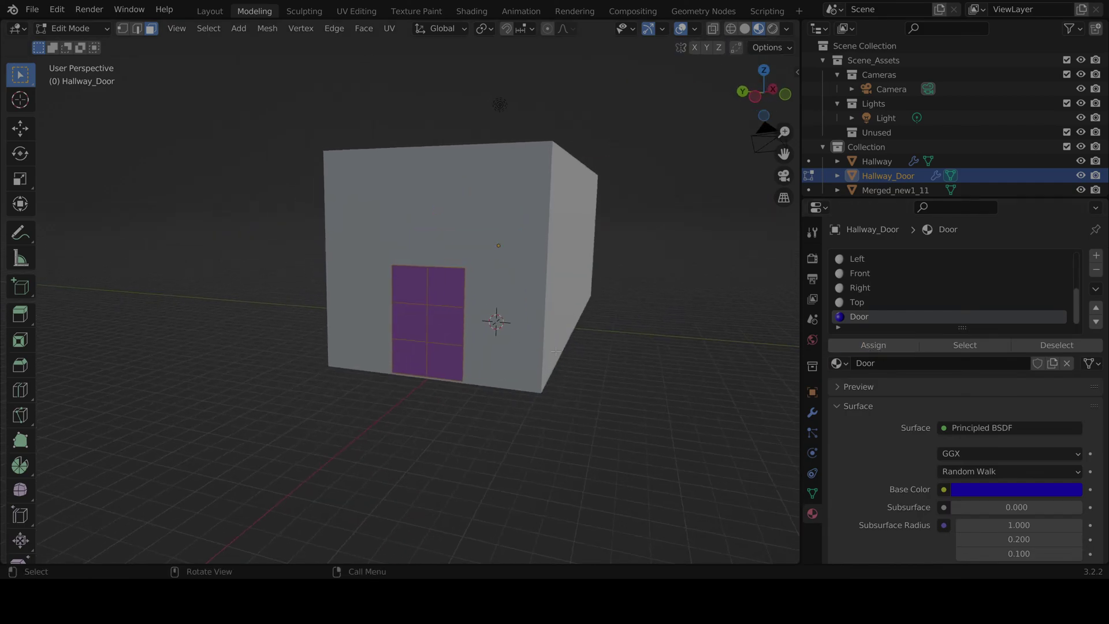
{"action": "scroll", "coordinate": [460, 378], "scroll_direction": "up", "scroll_amount": 3}
{"action": "middle_click_drag", "start_coordinate": [265, 396], "coordinate": [300, 383]}
{"action": "left_click", "coordinate": [299, 383]}
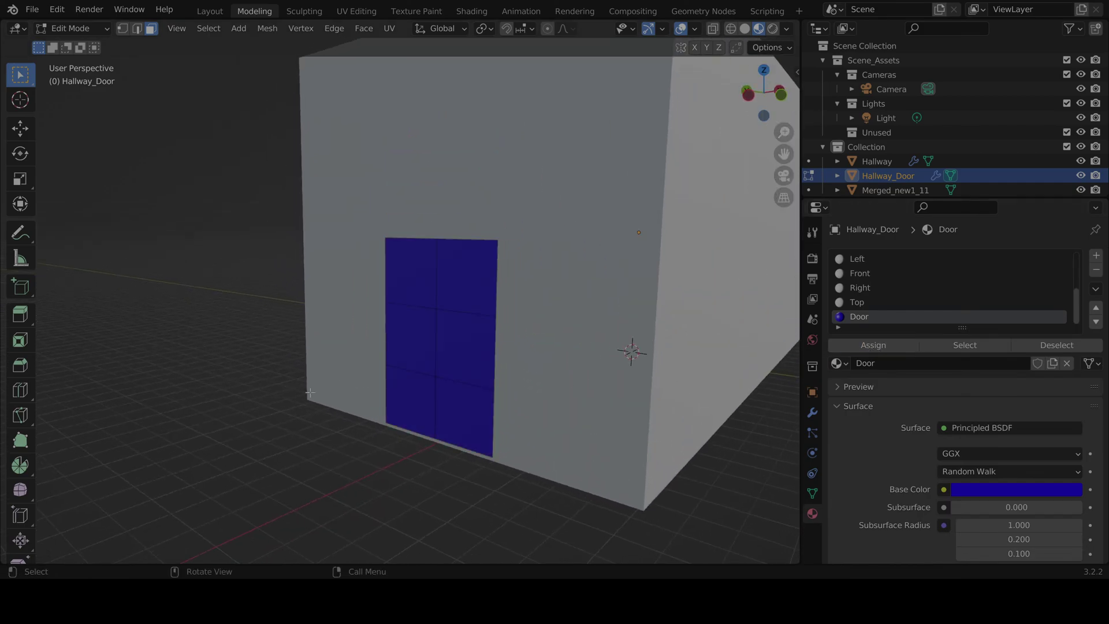
Step: Compare how the door panel's material displays in the Modeling and Layout workspaces from several angles
{"action": "middle_click_drag", "start_coordinate": [613, 426], "coordinate": [641, 381]}
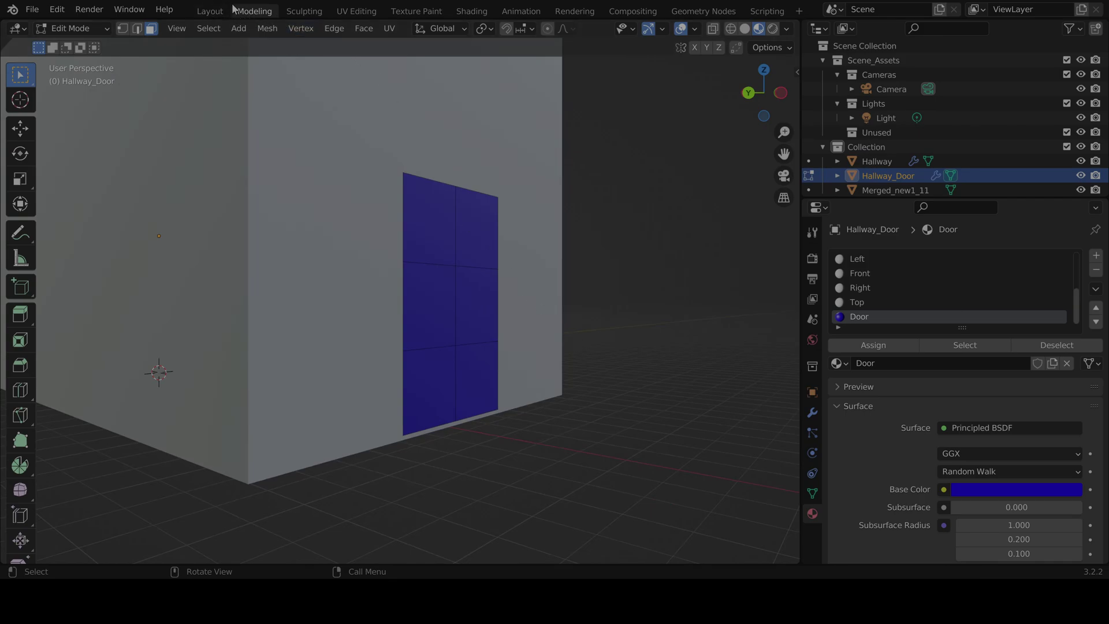
{"action": "left_click", "coordinate": [209, 11]}
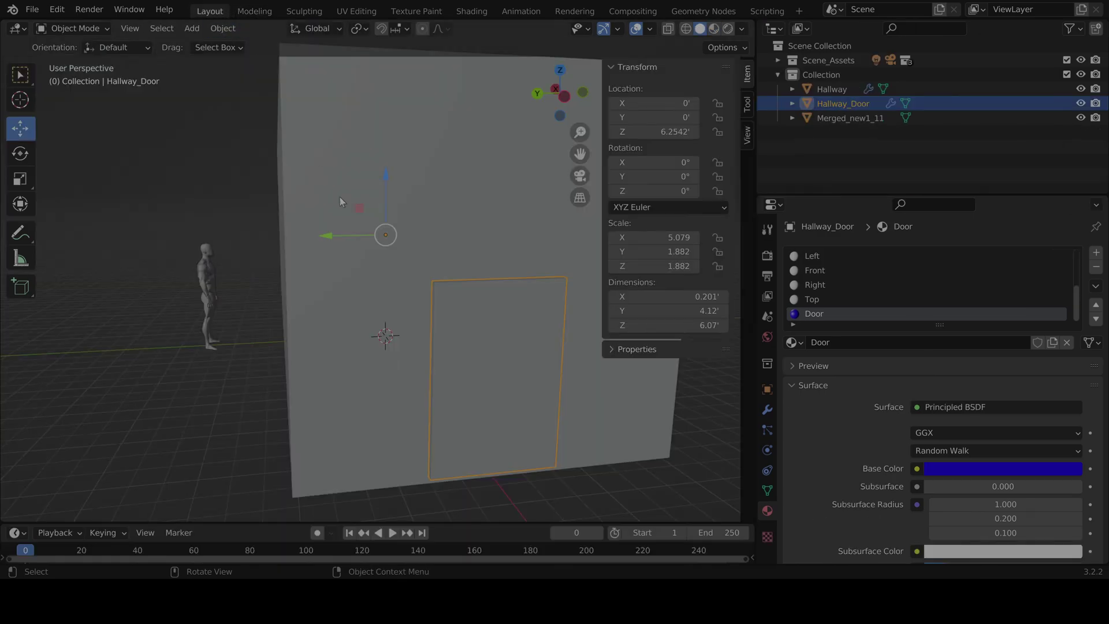
{"action": "scroll", "coordinate": [310, 306], "scroll_direction": "down", "scroll_amount": 6}
{"action": "middle_click_drag", "start_coordinate": [310, 306], "coordinate": [564, 342]}
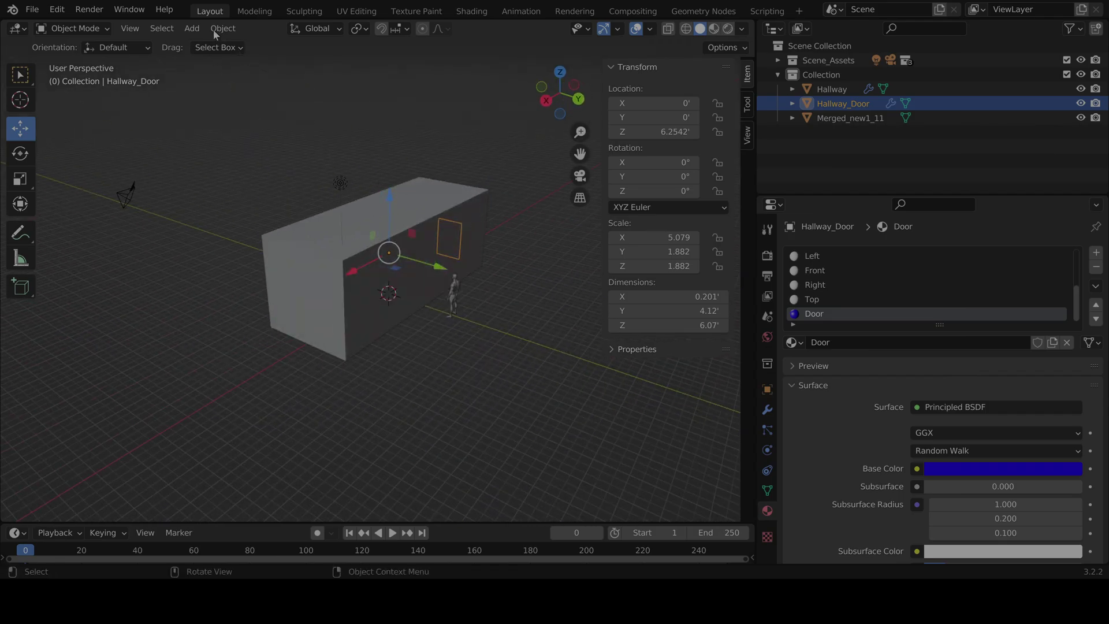
{"action": "left_click", "coordinate": [255, 11]}
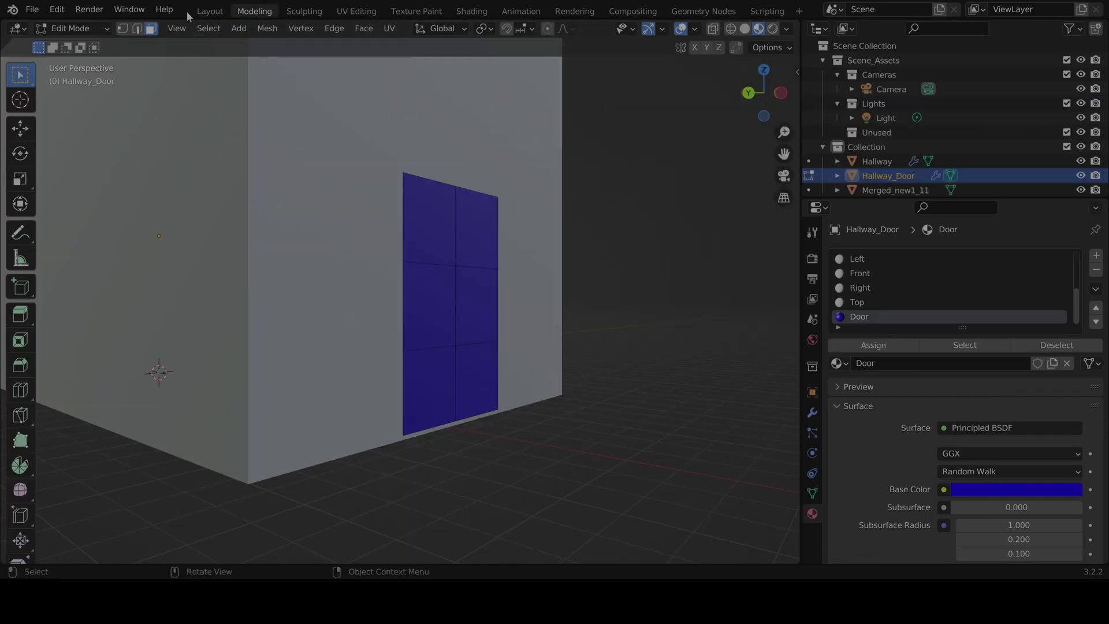
{"action": "left_click", "coordinate": [206, 12]}
{"action": "left_click", "coordinate": [262, 14]}
{"action": "left_click", "coordinate": [197, 13]}
{"action": "middle_click_drag", "start_coordinate": [536, 280], "coordinate": [508, 380]}
{"action": "left_click", "coordinate": [539, 371]}
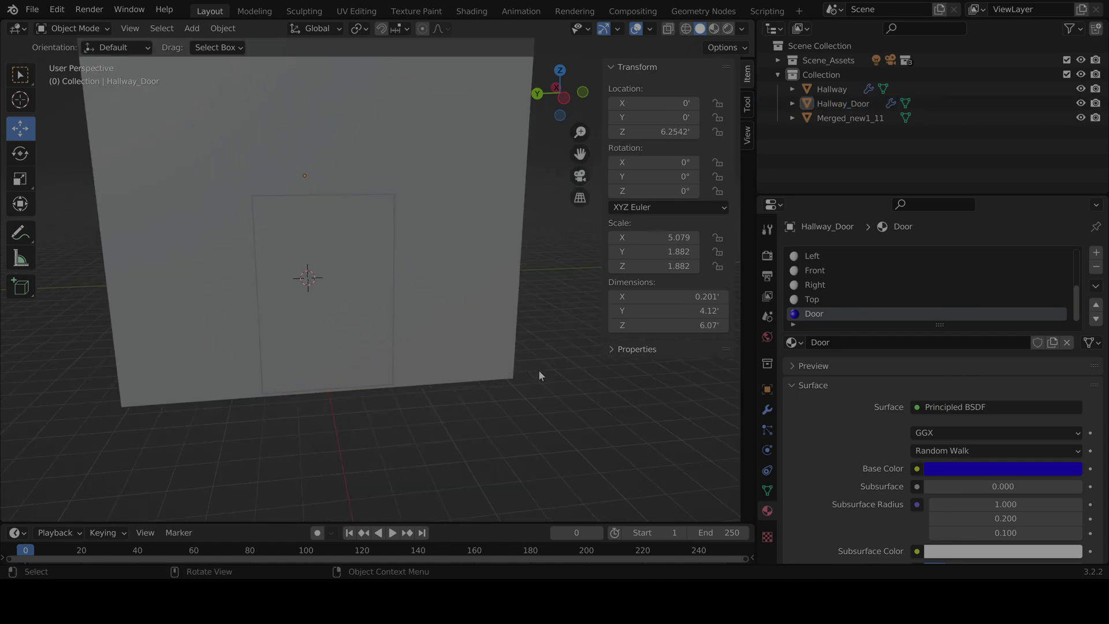
{"action": "left_click", "coordinate": [255, 12]}
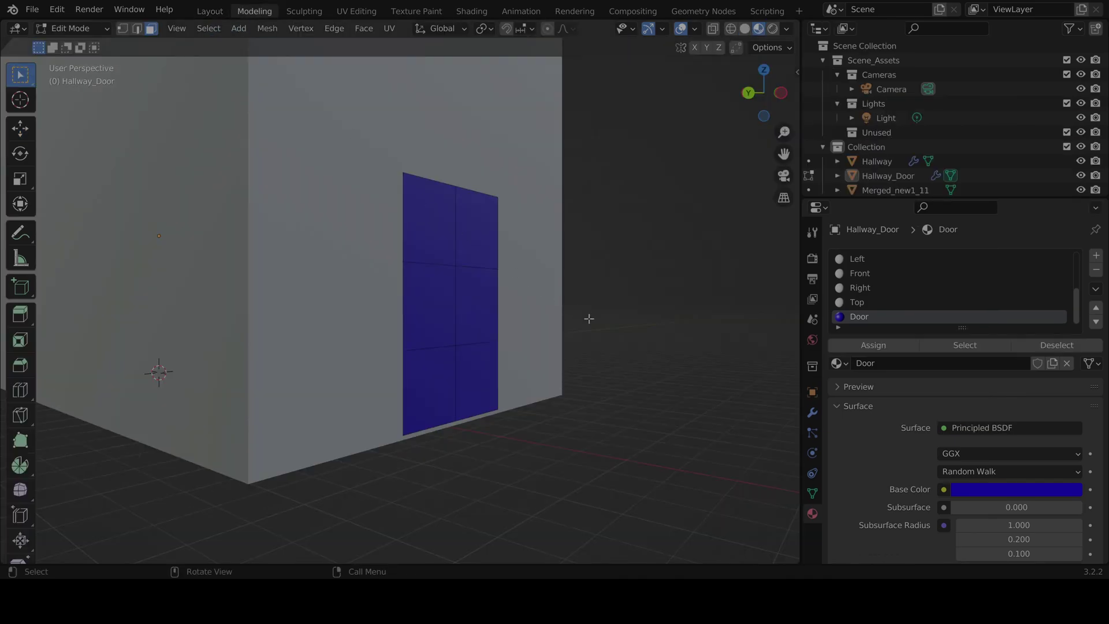
{"action": "left_click", "coordinate": [209, 11]}
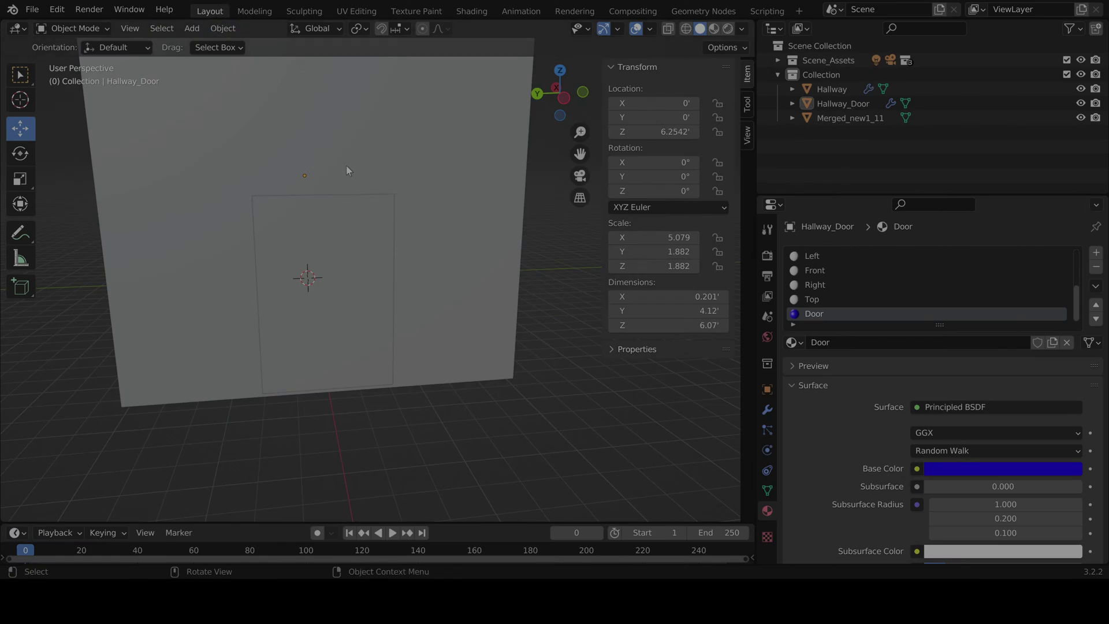
Step: Display the Layout viewport in Material Preview shading, followed by Rendered shading
{"action": "left_click", "coordinate": [715, 32]}
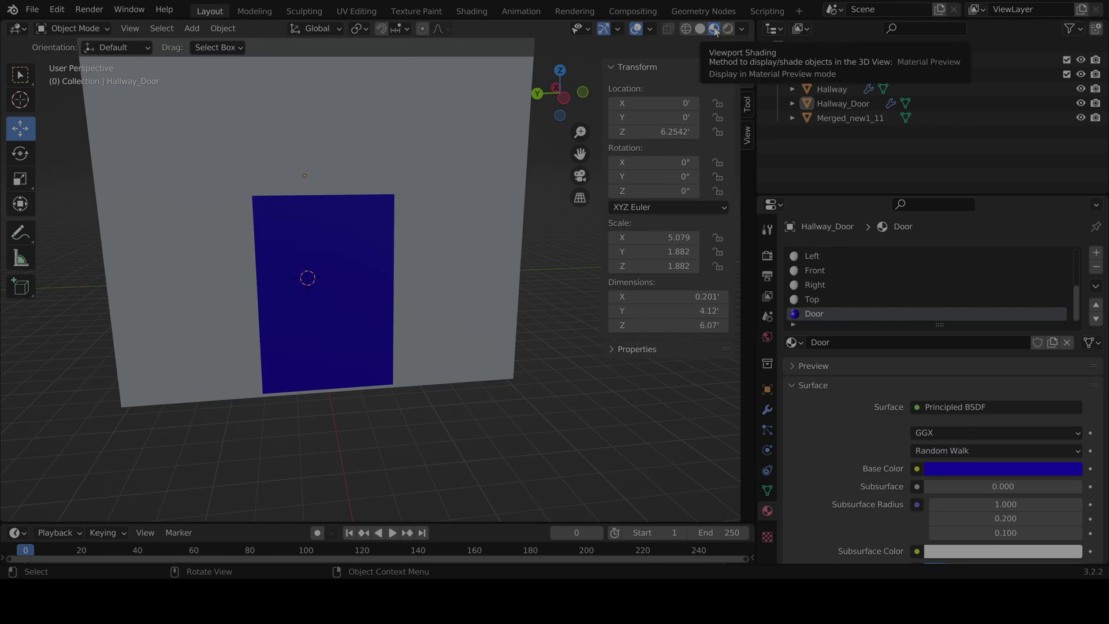
{"action": "scroll", "coordinate": [417, 297], "scroll_direction": "down", "scroll_amount": 5}
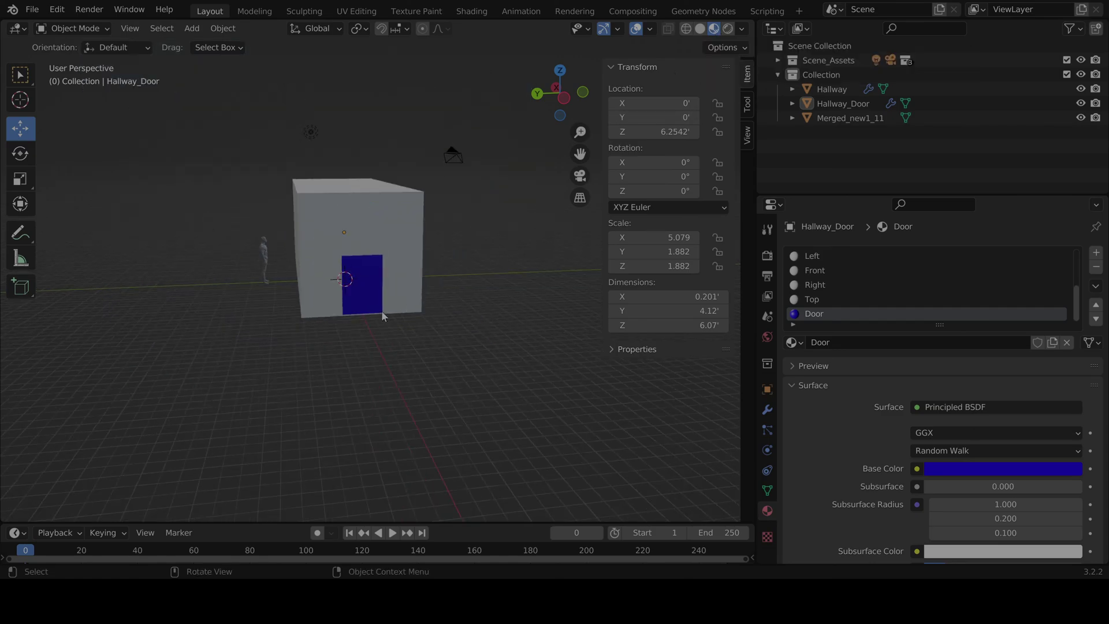
{"action": "scroll", "coordinate": [381, 311], "scroll_direction": "up", "scroll_amount": 3}
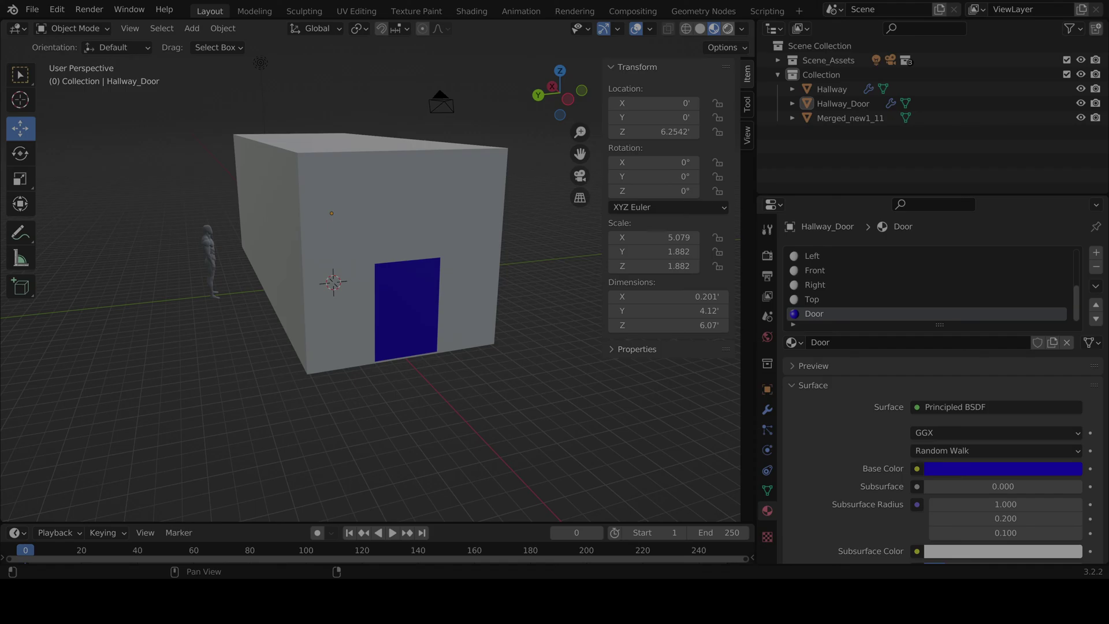
{"action": "left_click", "coordinate": [727, 28]}
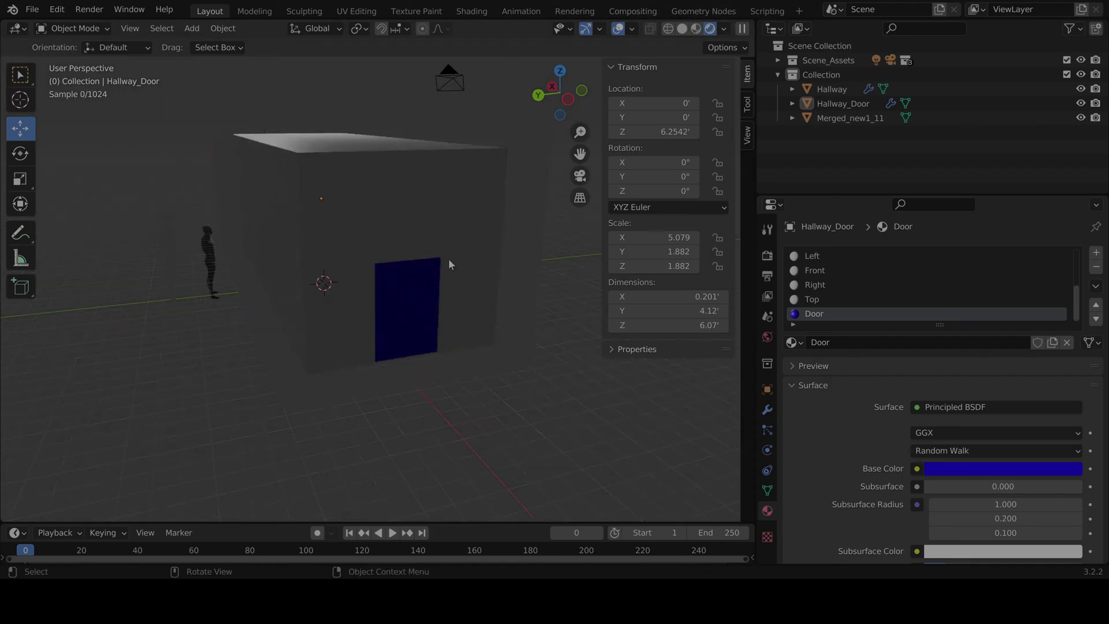
Step: Switch the Layout viewport back to Material Preview shading and examine the blue door panel up close and from a distance
{"action": "scroll", "coordinate": [449, 258], "scroll_direction": "up", "scroll_amount": 6}
{"action": "scroll", "coordinate": [449, 258], "scroll_direction": "down", "scroll_amount": 6}
{"action": "middle_click_drag", "start_coordinate": [452, 260], "coordinate": [413, 268]}
{"action": "middle_click_drag", "start_coordinate": [409, 279], "coordinate": [449, 292]}
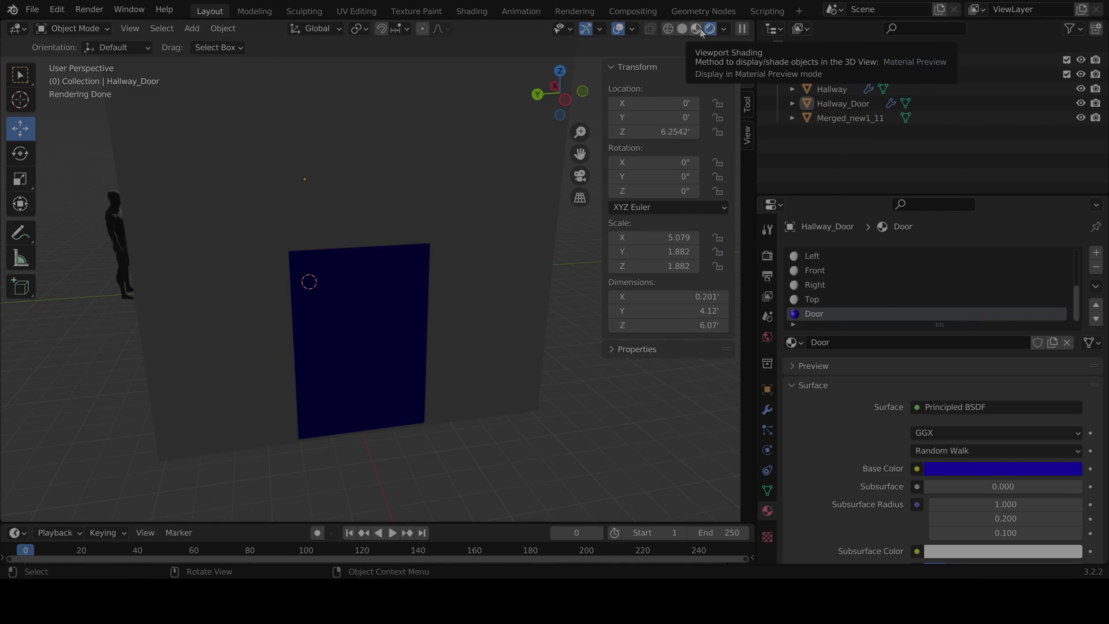
{"action": "left_click", "coordinate": [698, 29]}
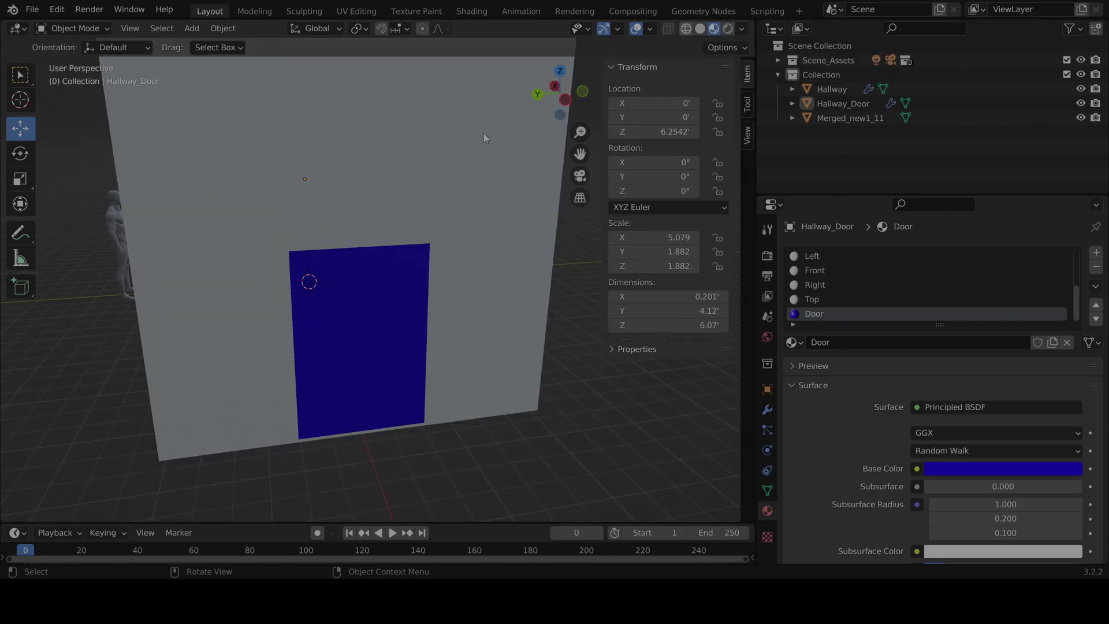
{"action": "scroll", "coordinate": [489, 328], "scroll_direction": "down", "scroll_amount": 5}
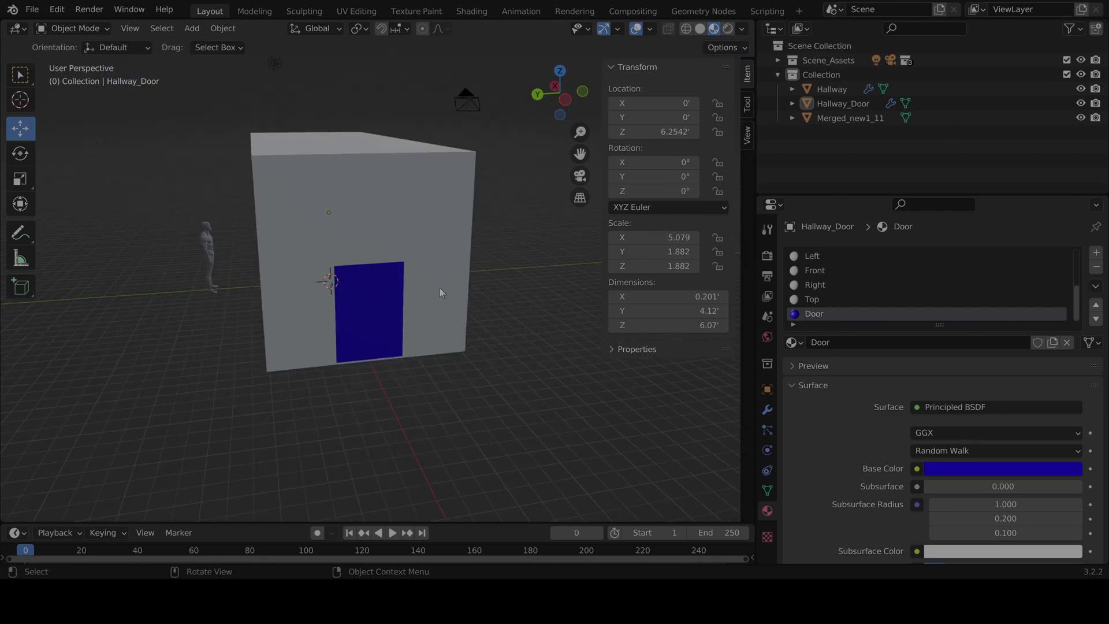
{"action": "scroll", "coordinate": [460, 254], "scroll_direction": "up", "scroll_amount": 4}
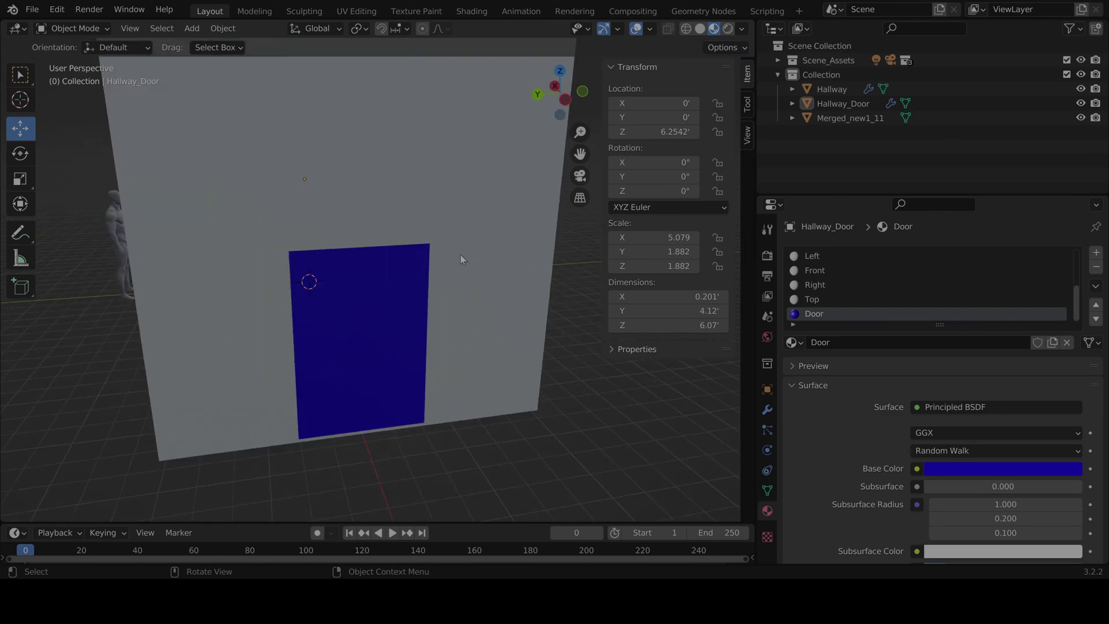
{"action": "scroll", "coordinate": [448, 251], "scroll_direction": "down", "scroll_amount": 2}
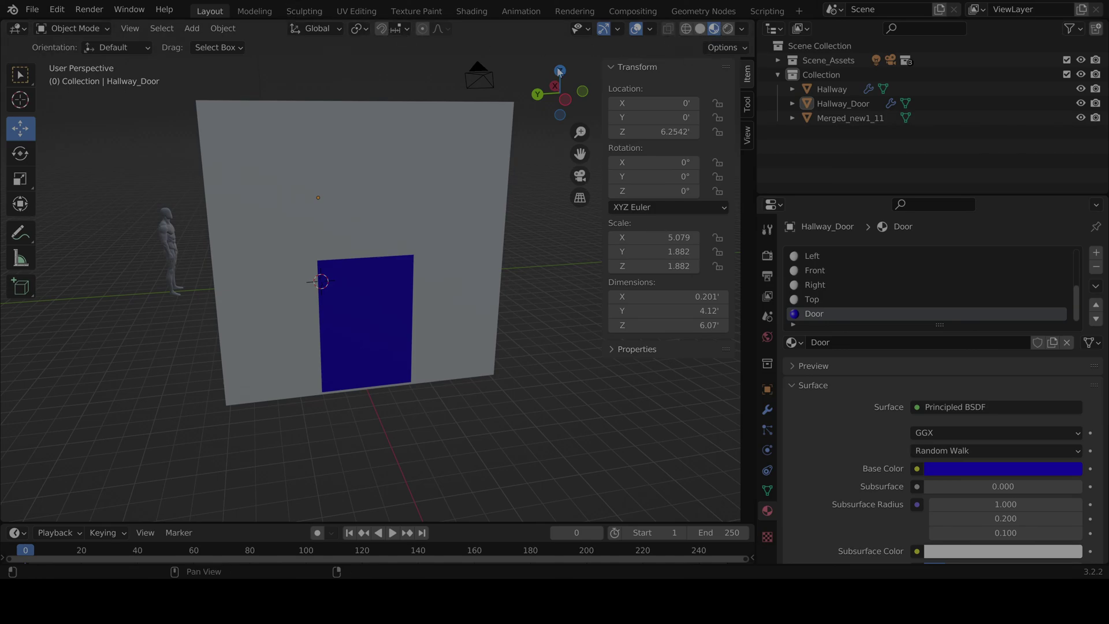
Step: Select the Hallway object in Layout and bring it up for editing in the Modeling workspace instead of the door panel
{"action": "left_click", "coordinate": [258, 12]}
{"action": "key", "text": "KP_Decimal"}
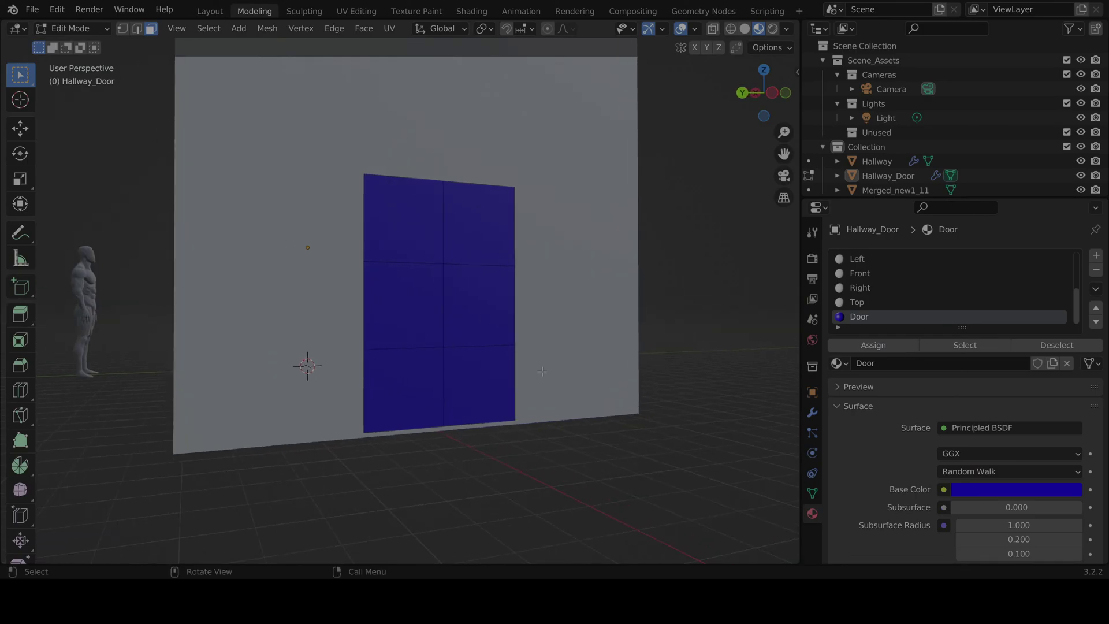
{"action": "left_click", "coordinate": [210, 11]}
{"action": "left_click", "coordinate": [479, 302]}
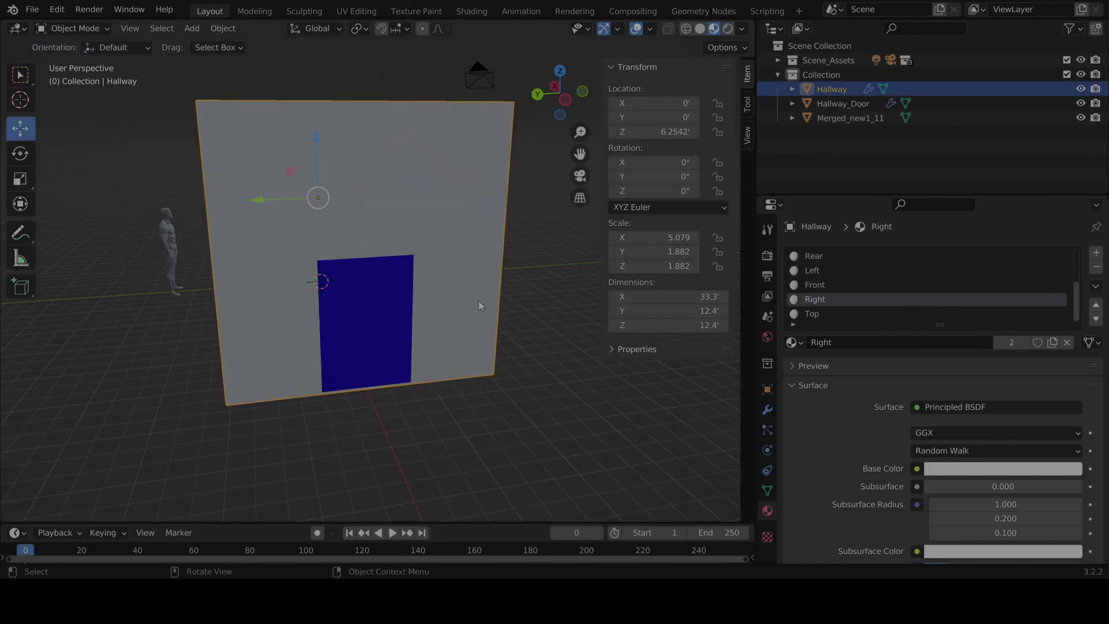
{"action": "left_click", "coordinate": [253, 11]}
{"action": "key", "text": "KP_Decimal"}
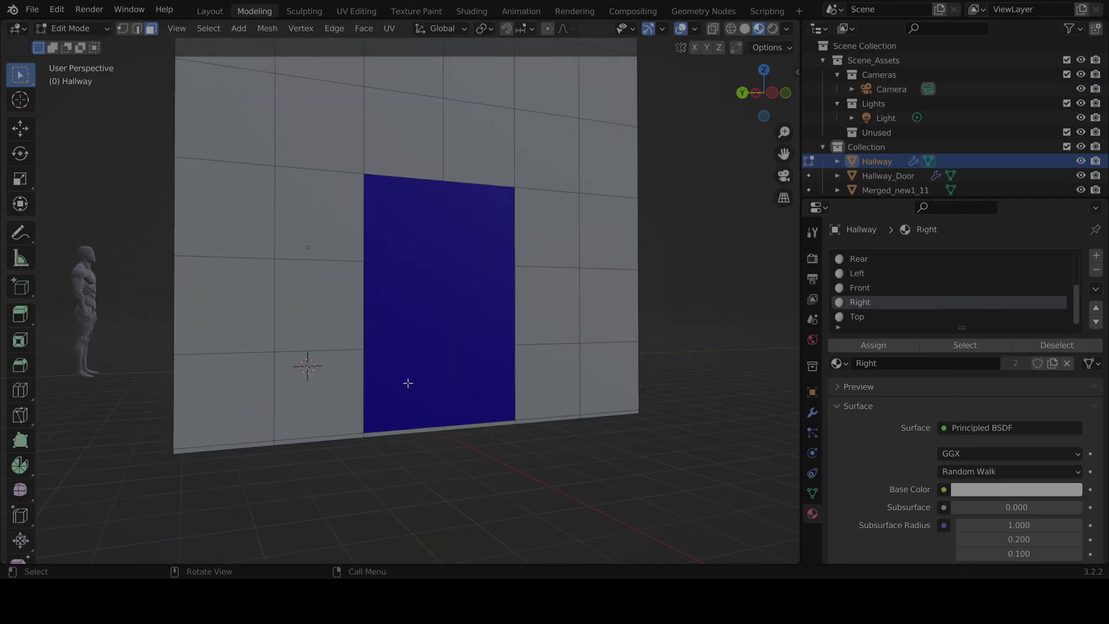
Step: Add a vertical loop cut to the hallway in edge selection, slid to -0.9 so it runs close beside one side of the doorway
{"action": "scroll", "coordinate": [367, 389], "scroll_direction": "up", "scroll_amount": 6}
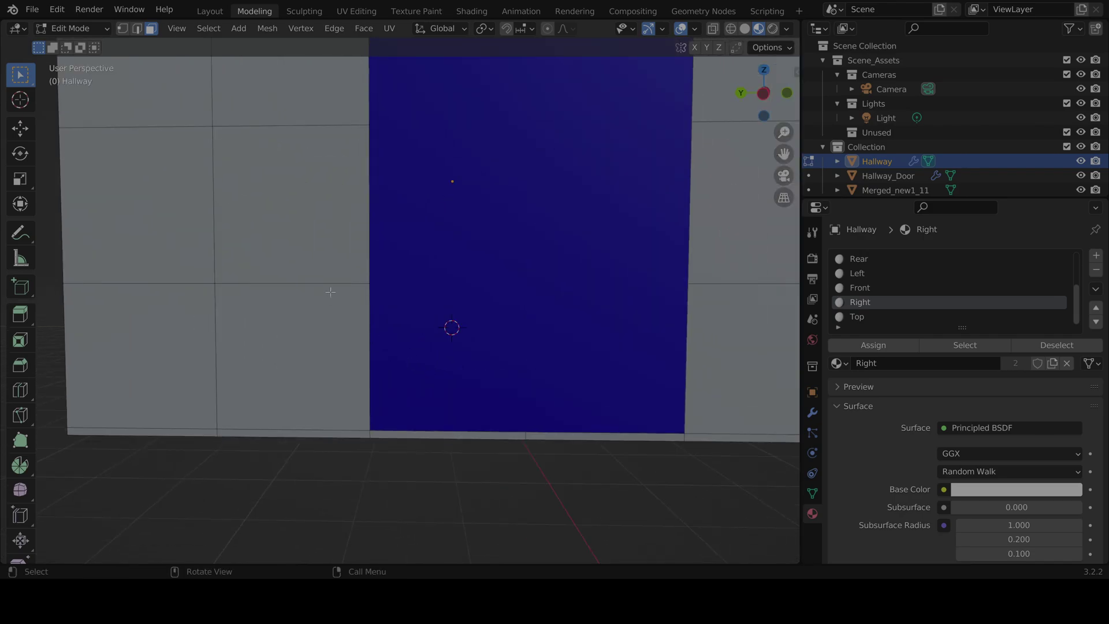
{"action": "key", "text": "2"}
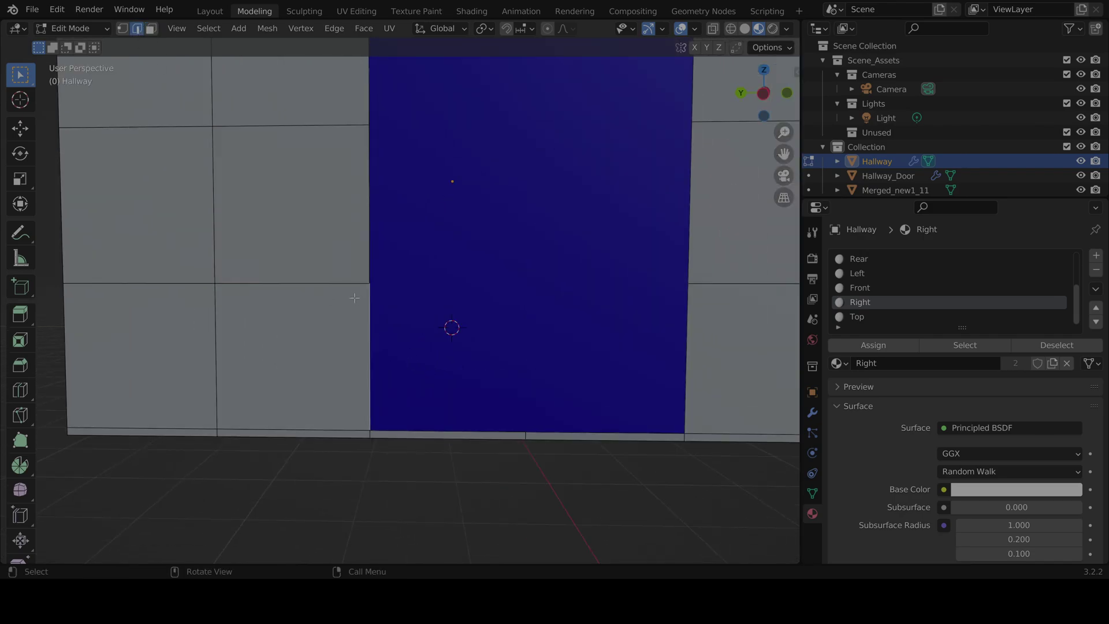
{"action": "key", "text": "ctrl+r"}
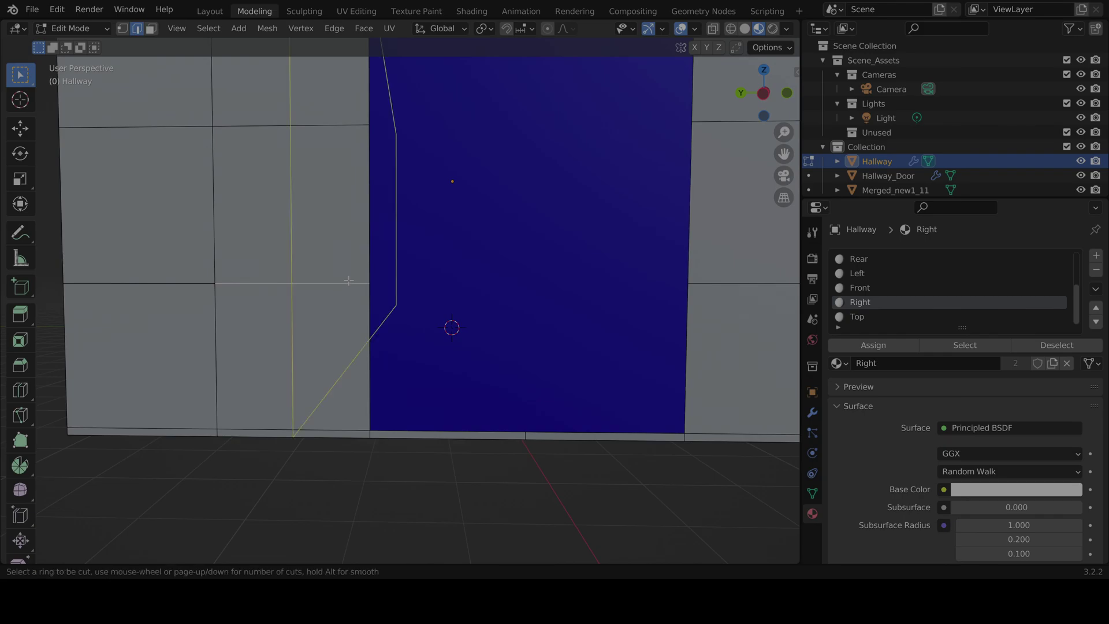
{"action": "left_click", "coordinate": [348, 280]}
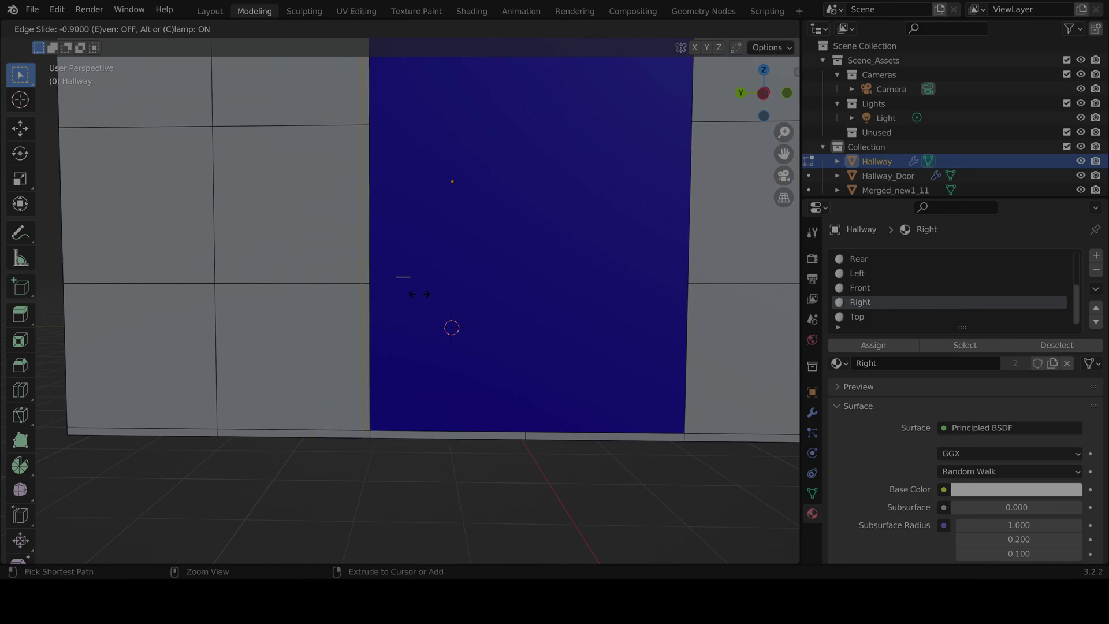
{"action": "left_click", "coordinate": [419, 294]}
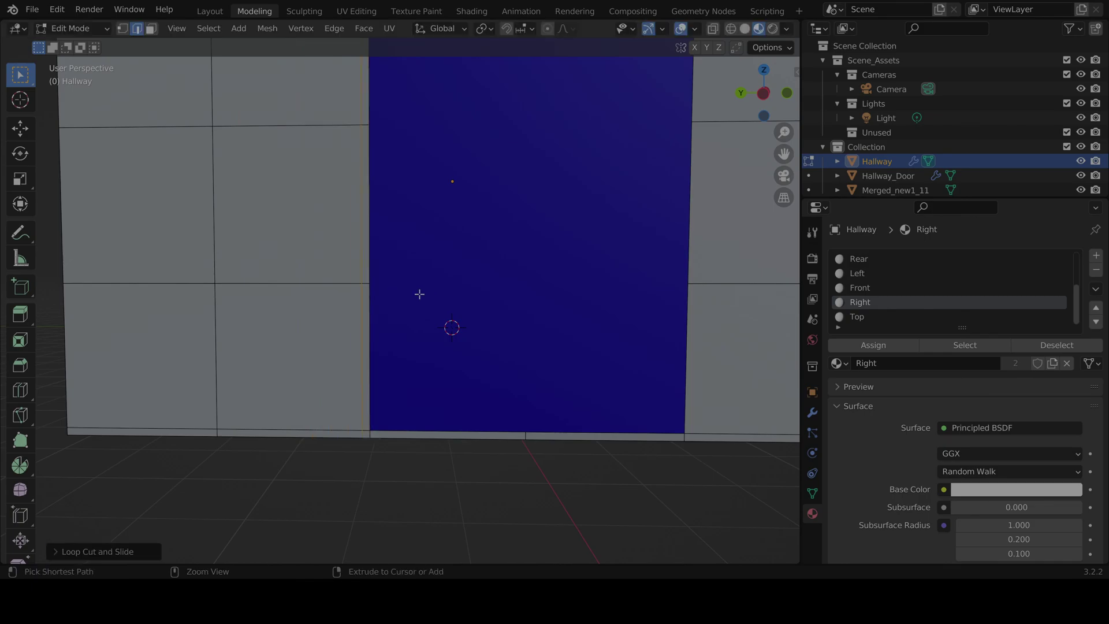
{"action": "left_click", "coordinate": [338, 313]}
Step: Add a matching vertical loop cut close to the doorway's opposite side, with an edge slide of 0.9
{"action": "middle_click_drag", "start_coordinate": [518, 352], "coordinate": [450, 356], "text": "shift"}
{"action": "left_click", "coordinate": [545, 299]}
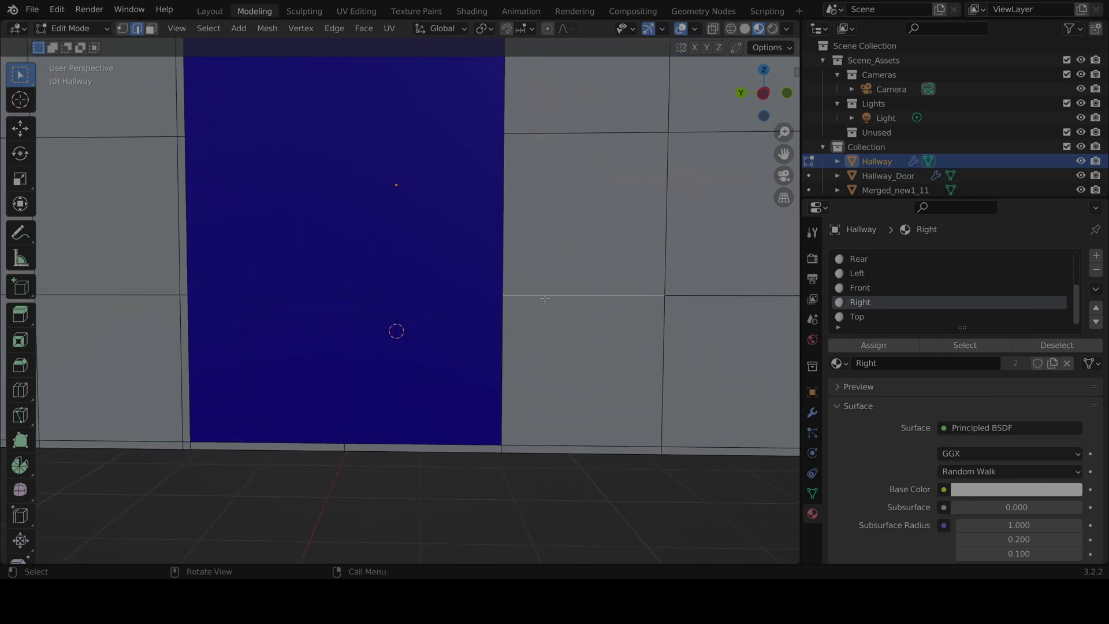
{"action": "key", "text": "ctrl"}
{"action": "key", "text": "ctrl+r"}
{"action": "left_click", "coordinate": [543, 298]}
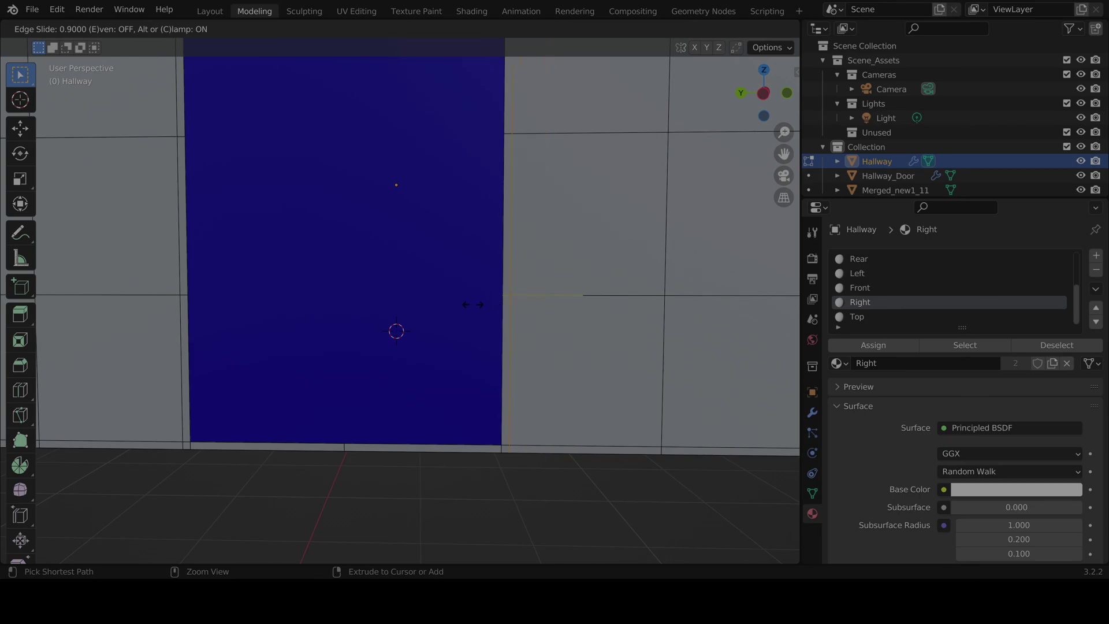
{"action": "left_click", "coordinate": [472, 305]}
{"action": "scroll", "coordinate": [551, 310], "scroll_direction": "down", "scroll_amount": 1}
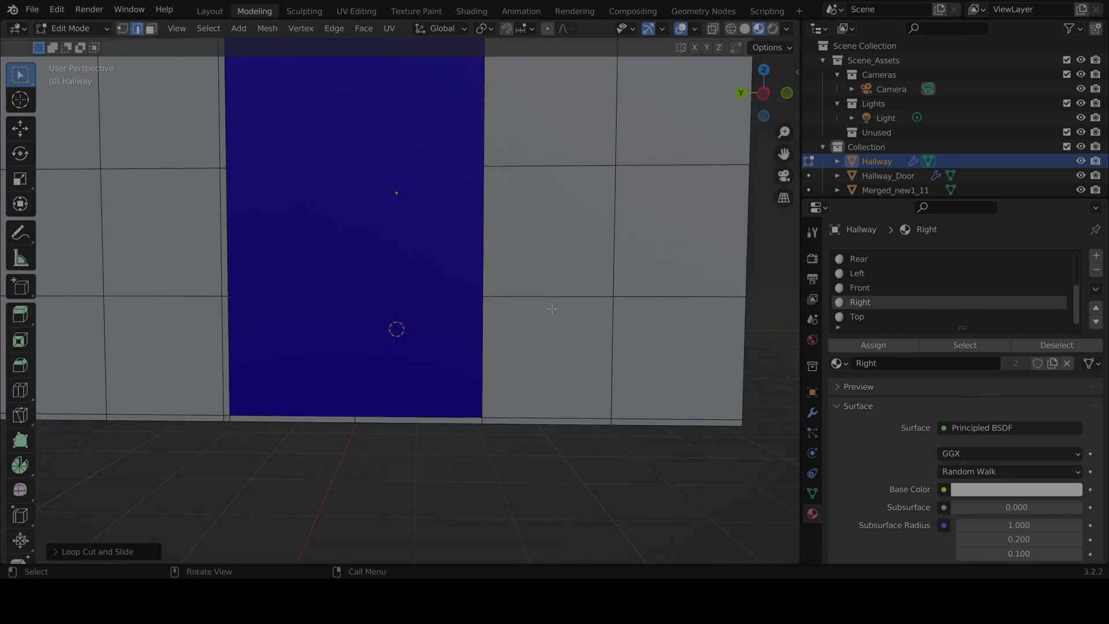
{"action": "left_click", "coordinate": [540, 293]}
Step: Add a horizontal loop cut around the hallway and slide it down to just above the doorway's top edge
{"action": "middle_click_drag", "start_coordinate": [508, 260], "coordinate": [435, 368], "text": "shift"}
{"action": "scroll", "coordinate": [328, 311], "scroll_direction": "up", "scroll_amount": 2}
{"action": "left_click", "coordinate": [187, 279]}
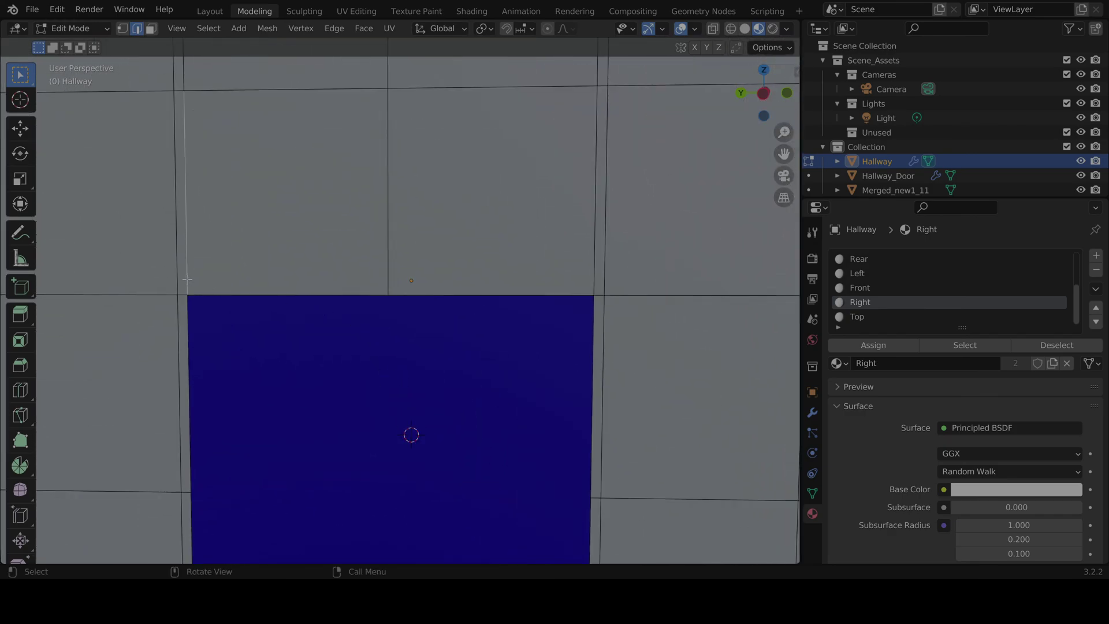
{"action": "key", "text": "ctrl+r"}
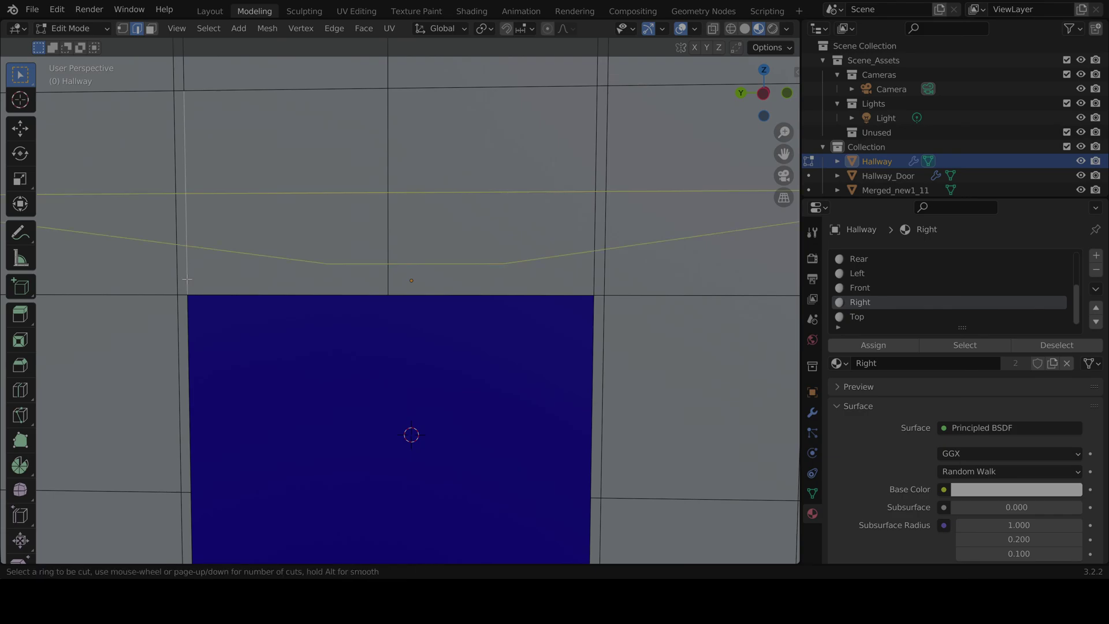
{"action": "left_click", "coordinate": [187, 280]}
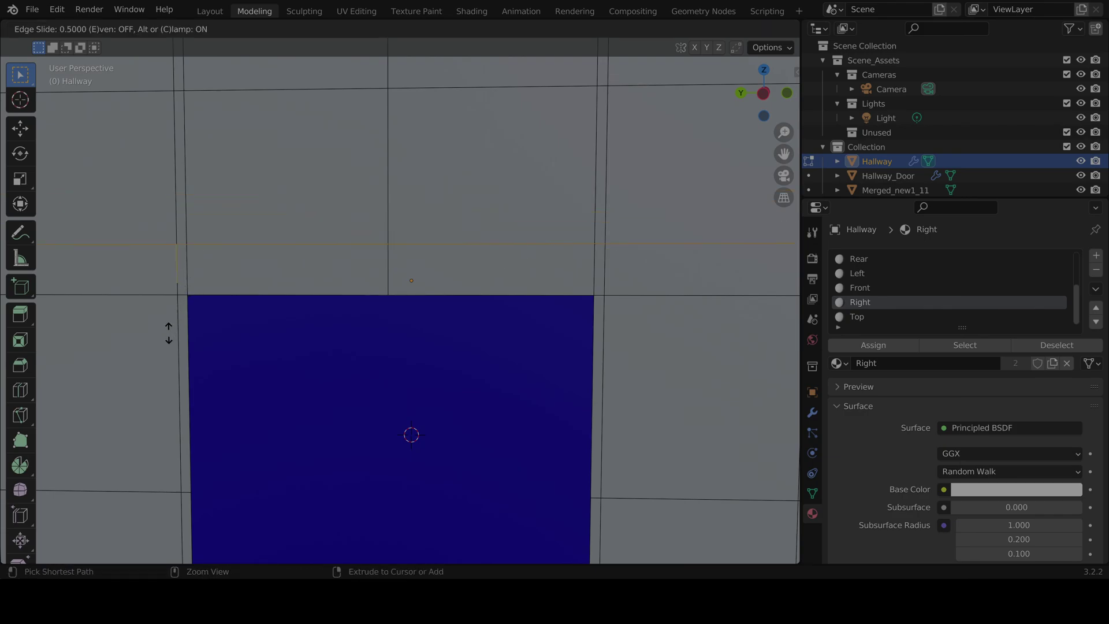
{"action": "left_click", "coordinate": [175, 381]}
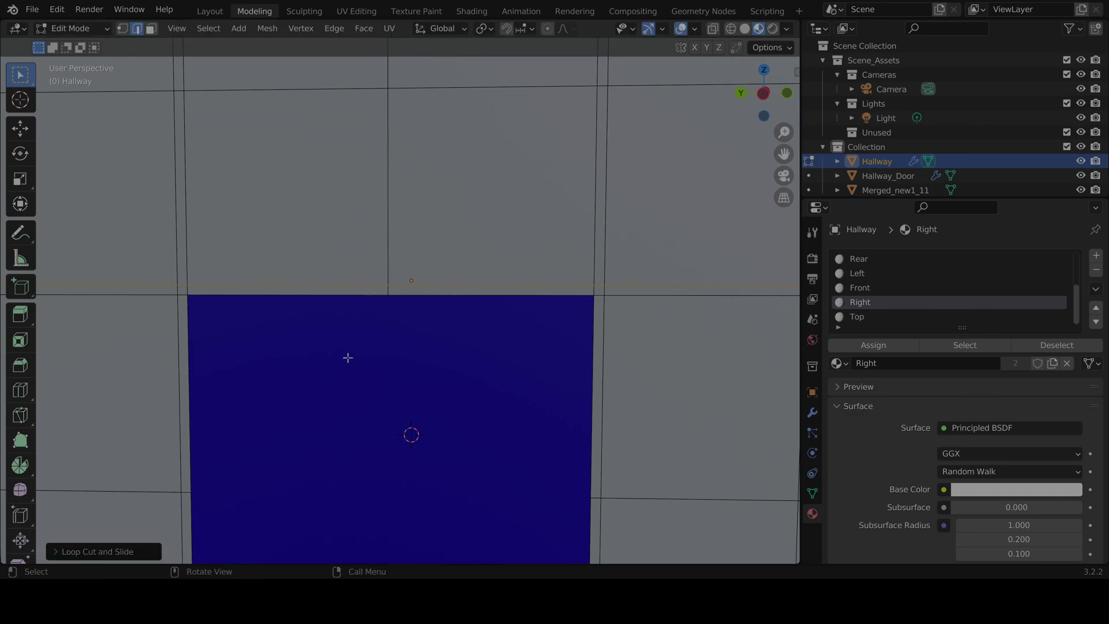
Step: Undo the horizontal loop cut above the doorway
{"action": "scroll", "coordinate": [302, 376], "scroll_direction": "down", "scroll_amount": 4}
{"action": "middle_click_drag", "start_coordinate": [302, 376], "coordinate": [399, 389]}
{"action": "scroll", "coordinate": [278, 391], "scroll_direction": "up", "scroll_amount": 1}
{"action": "middle_click_drag", "start_coordinate": [278, 392], "coordinate": [411, 381]}
{"action": "middle_click_drag", "start_coordinate": [218, 401], "coordinate": [310, 366], "text": "shift"}
{"action": "scroll", "coordinate": [425, 388], "scroll_direction": "down", "scroll_amount": 4}
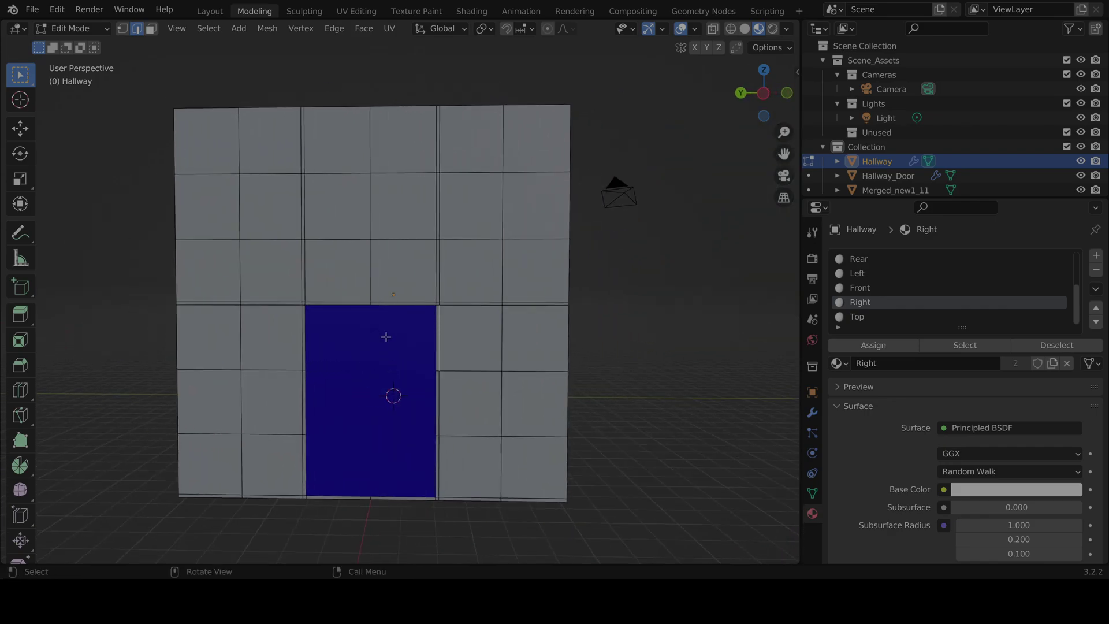
{"action": "left_click", "coordinate": [408, 344], "text": "ctrl"}
{"action": "key", "text": "ctrl+z"}
{"action": "key", "text": "ctrl+z"}
{"action": "key", "text": "ctrl+z"}
{"action": "key", "text": "ctrl+z"}
{"action": "key", "text": "ctrl+z"}
{"action": "key", "text": "ctrl+z"}
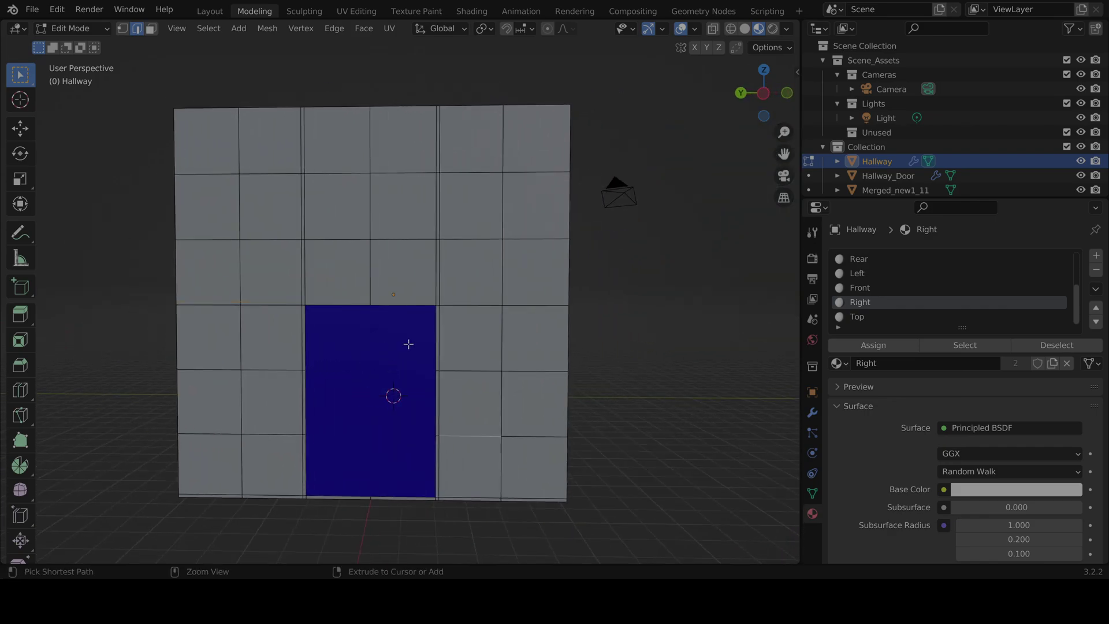
Step: Switch from the hallway to the door panel in Edit Mode with face selection and select all its faces
{"action": "key", "text": "3"}
{"action": "key", "text": "Tab"}
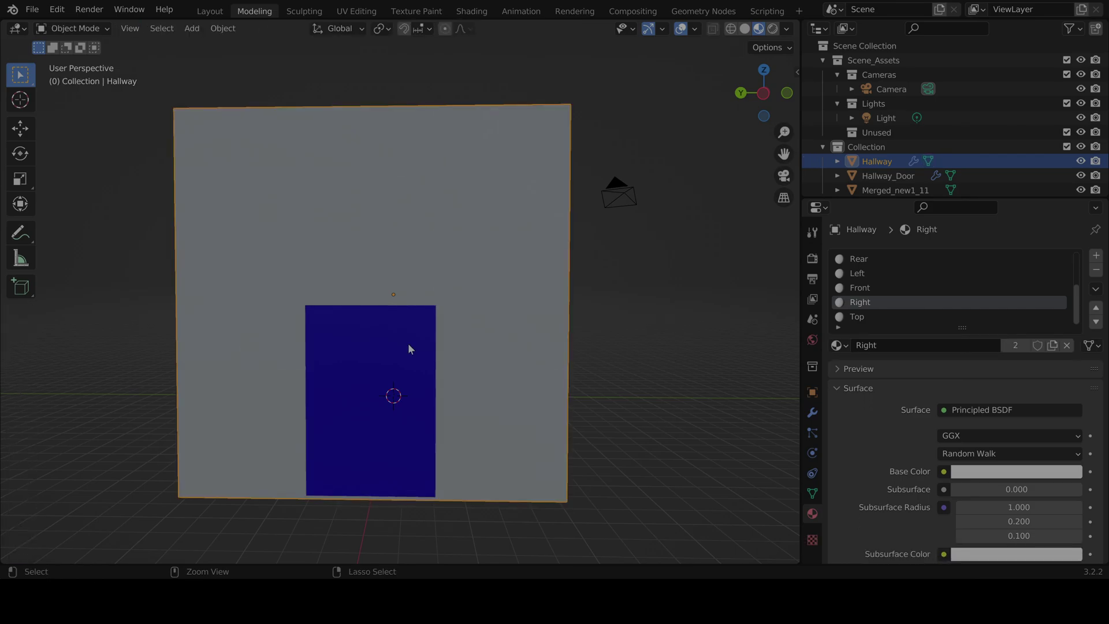
{"action": "left_click", "coordinate": [408, 343]}
{"action": "key", "text": "Tab"}
{"action": "key", "text": "Tab"}
{"action": "key", "text": "Tab"}
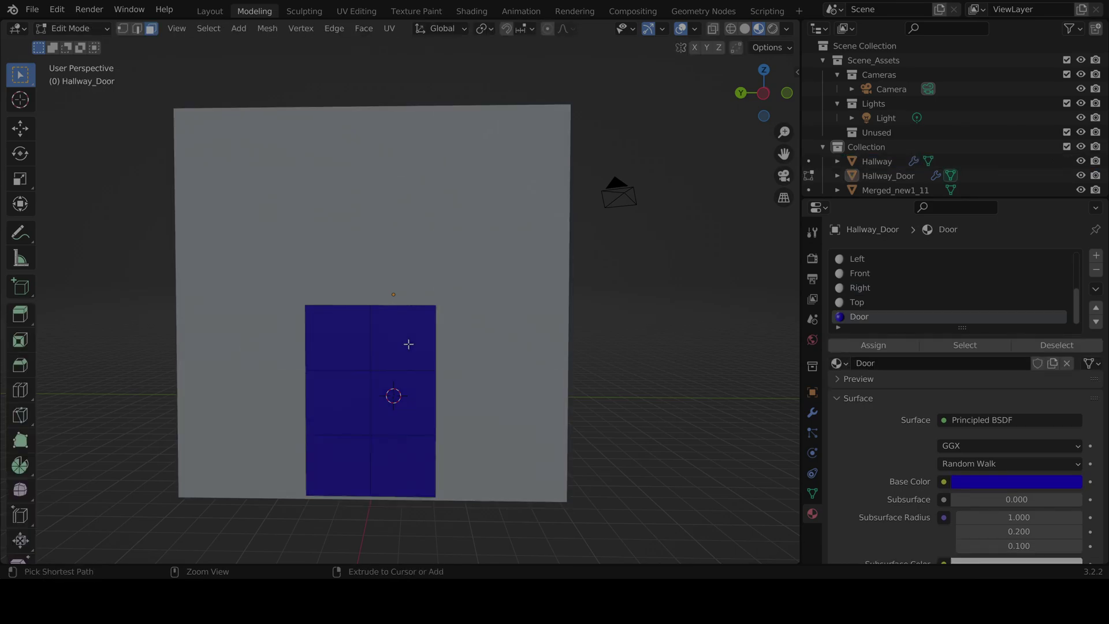
{"action": "key", "text": "Tab"}
{"action": "left_click", "coordinate": [409, 348]}
{"action": "key", "text": "Tab"}
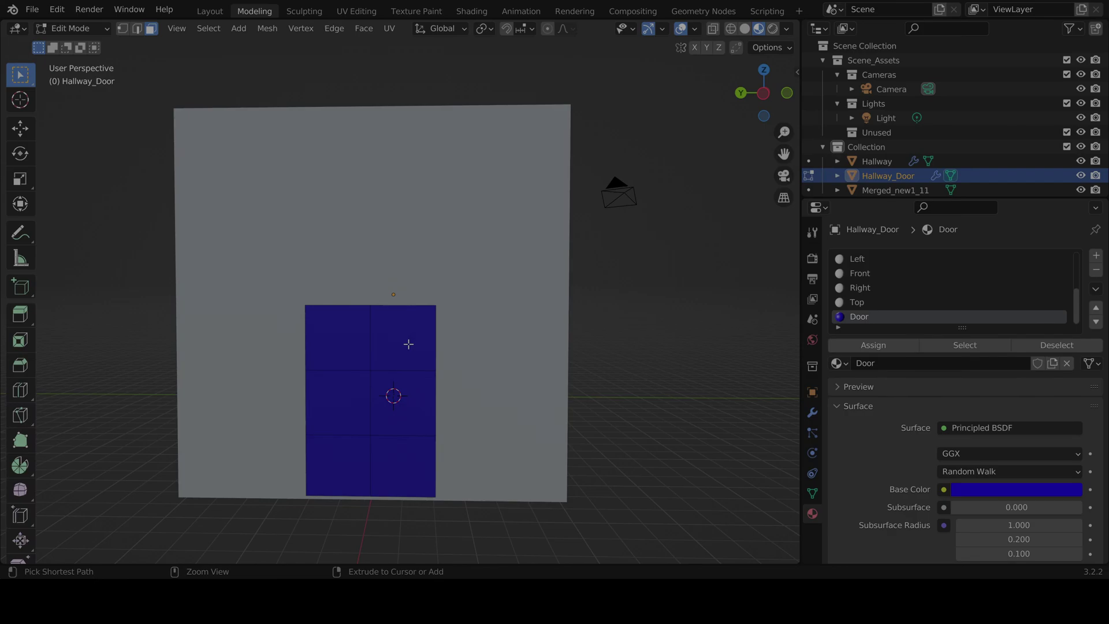
{"action": "key", "text": "Tab"}
{"action": "key", "text": "Tab"}
{"action": "key", "text": "Tab"}
{"action": "key", "text": "Tab"}
{"action": "key", "text": "a"}
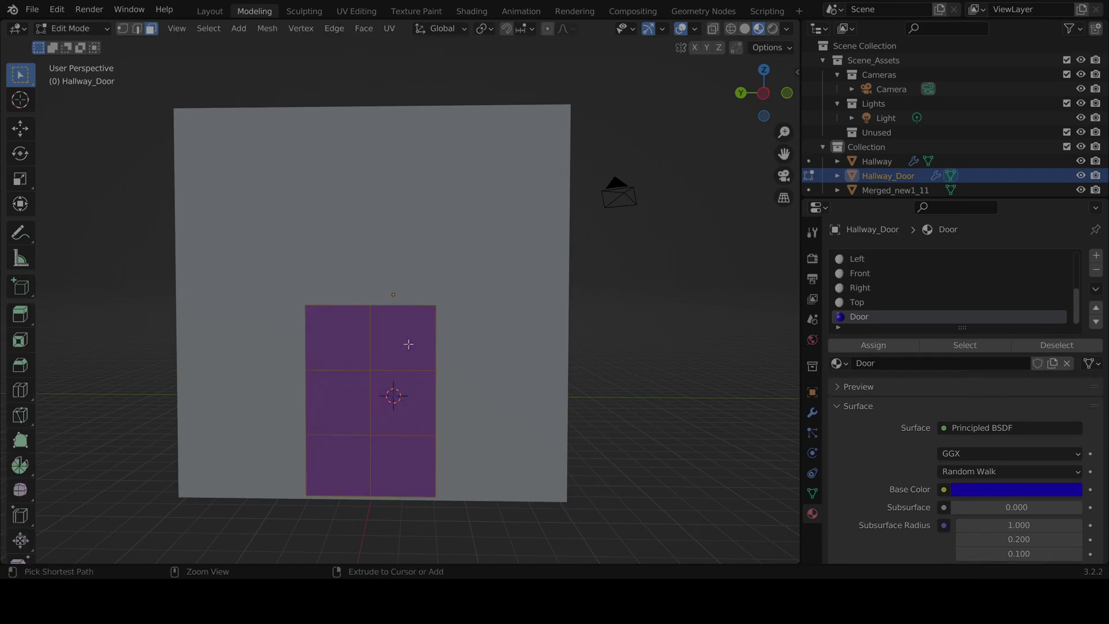
Step: Undo the recent edits back to before the Door material was created, named and coloured on the door panel
{"action": "key", "text": "ctrl+z"}
{"action": "key", "text": "ctrl+z"}
{"action": "key", "text": "ctrl+z"}
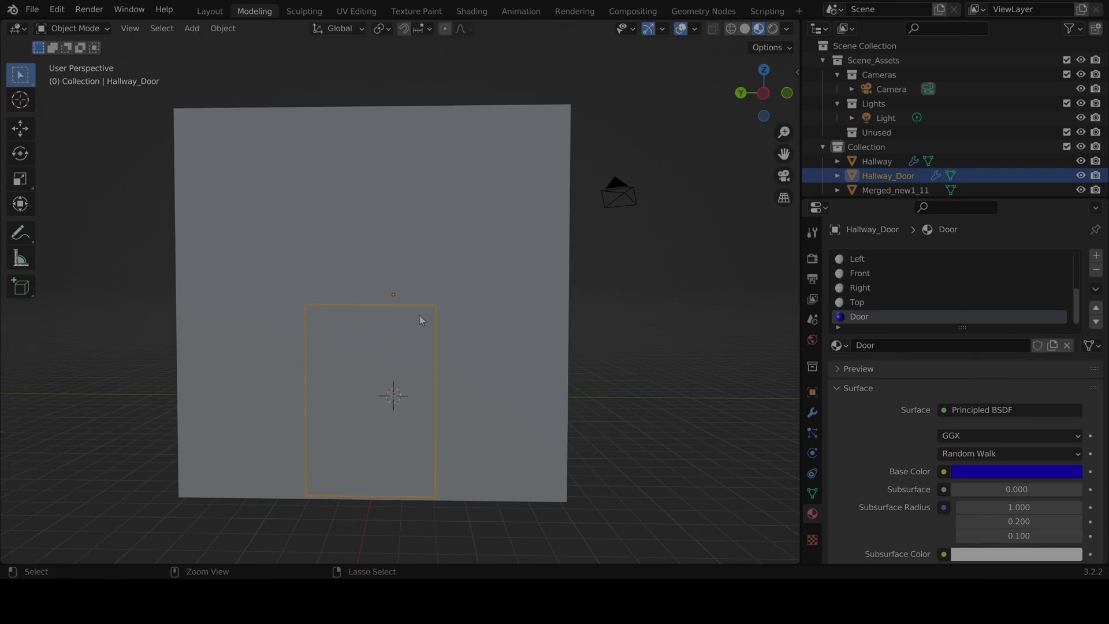
{"action": "left_click", "coordinate": [587, 315]}
{"action": "left_click", "coordinate": [379, 325]}
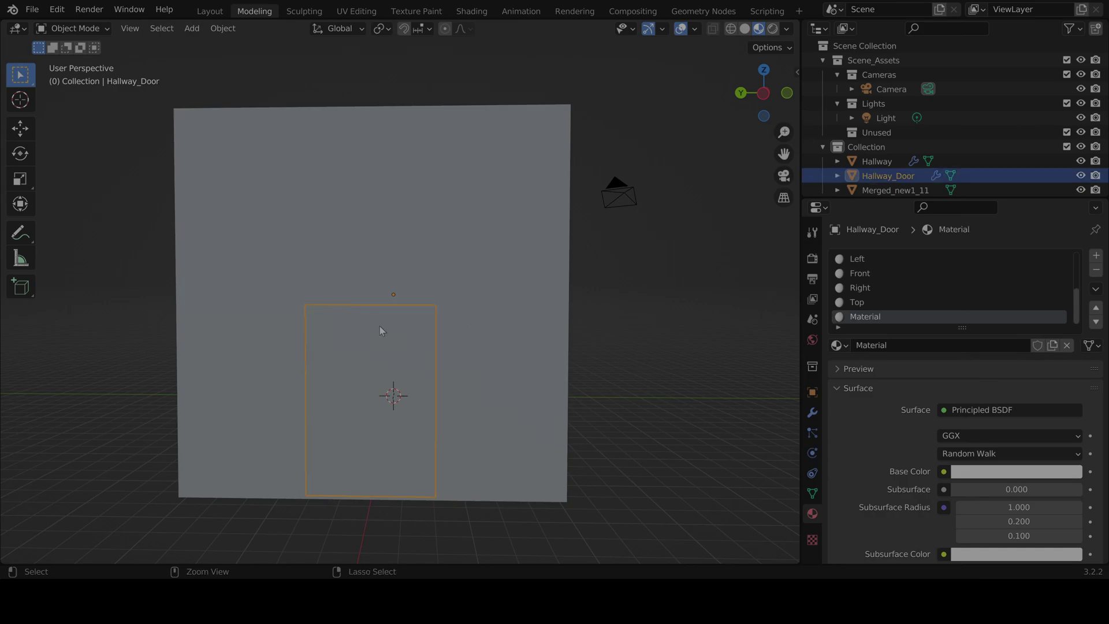
{"action": "key", "text": "ctrl+z"}
{"action": "key", "text": "ctrl+z"}
{"action": "key", "text": "ctrl+z"}
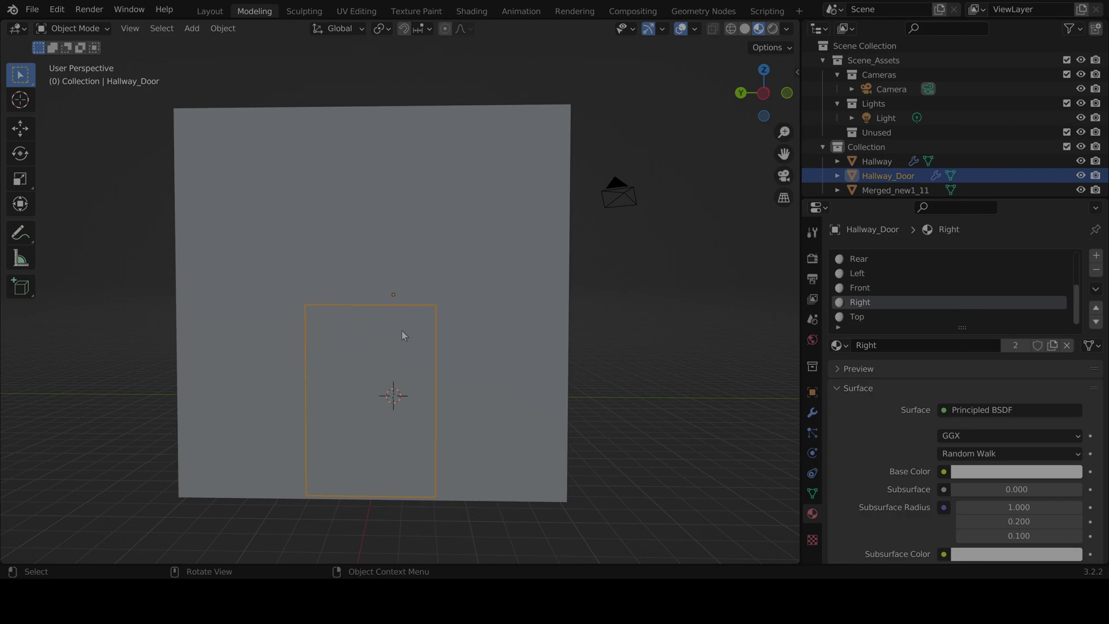
{"action": "middle_click_drag", "start_coordinate": [401, 335], "coordinate": [420, 352]}
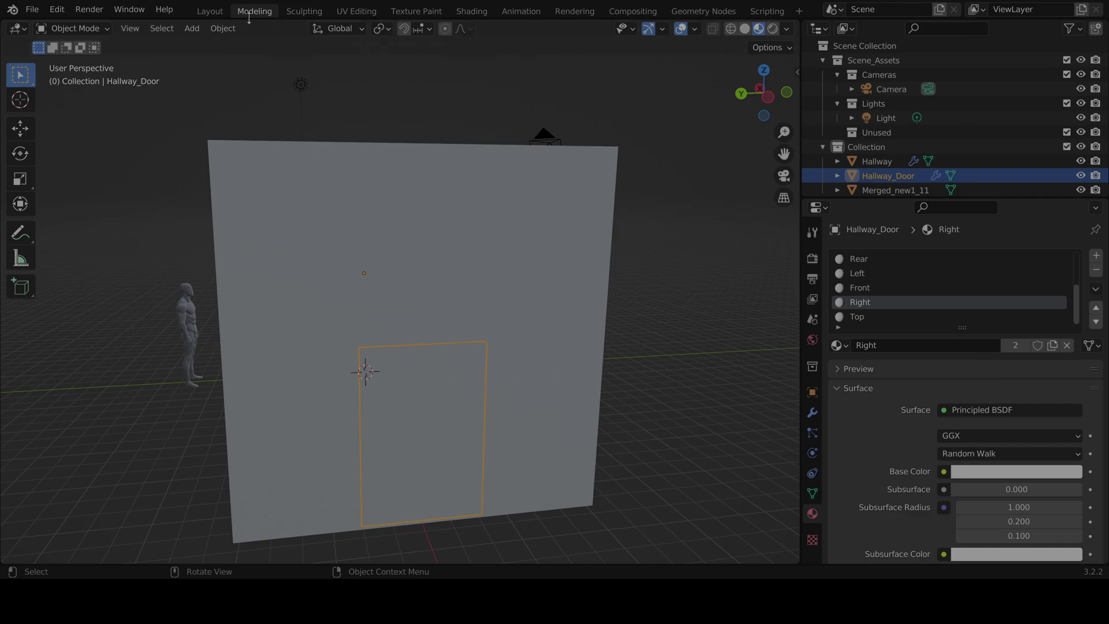
{"action": "left_click", "coordinate": [58, 10]}
Step: Select the Hallway object and bring its long side wall behind the human figure into view in the Layout workspace
{"action": "mouse_move", "coordinate": [94, 66]}
{"action": "middle_click_drag", "start_coordinate": [615, 346], "coordinate": [343, 333]}
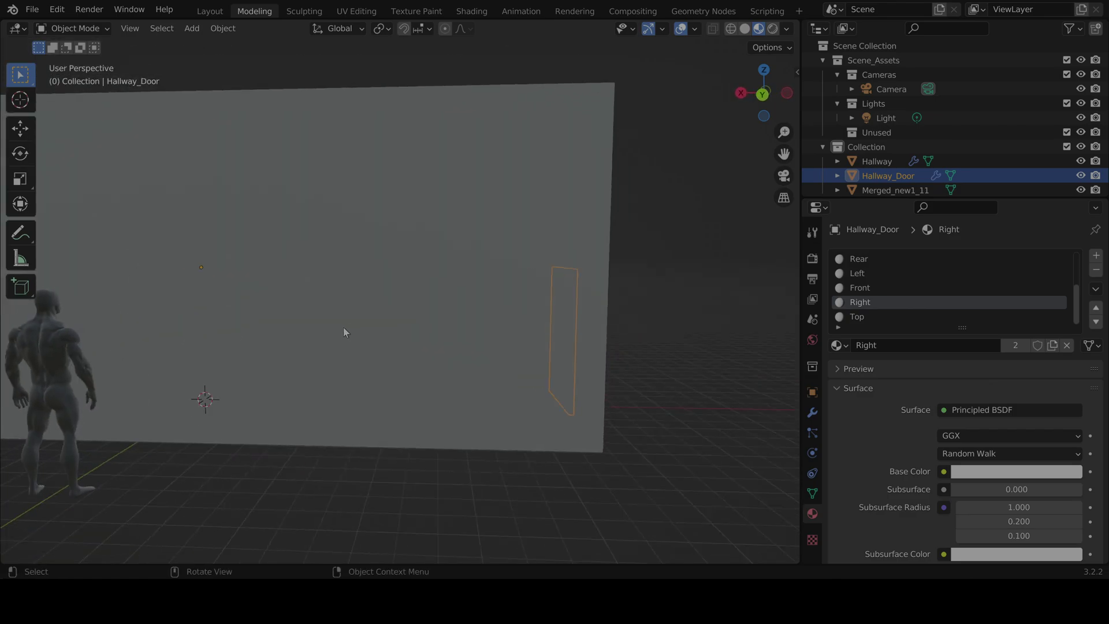
{"action": "left_click", "coordinate": [344, 329]}
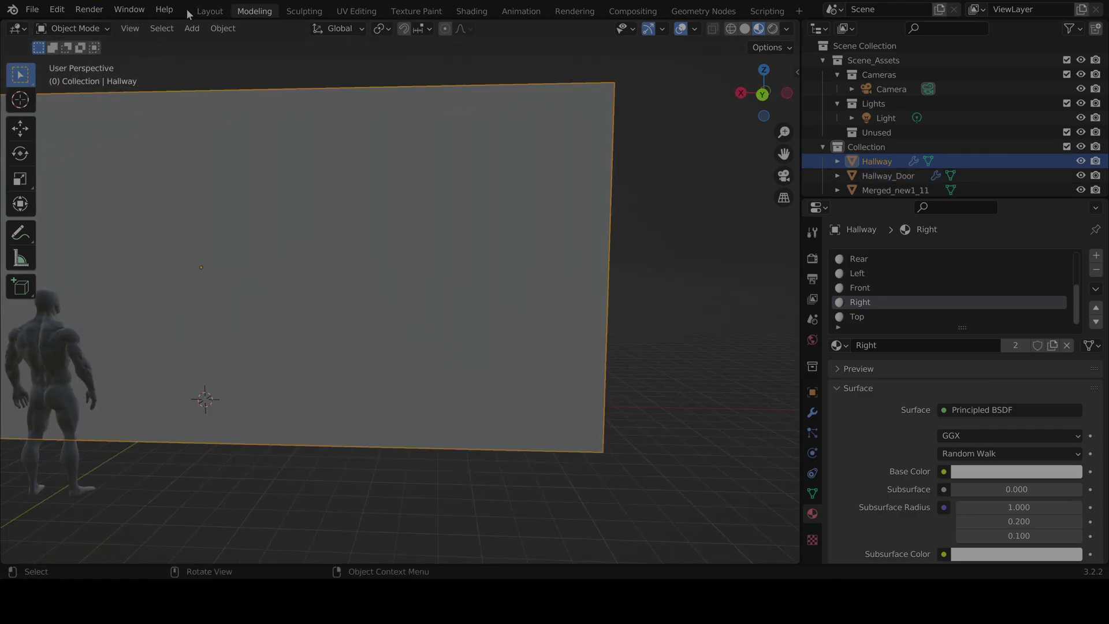
{"action": "left_click", "coordinate": [221, 10]}
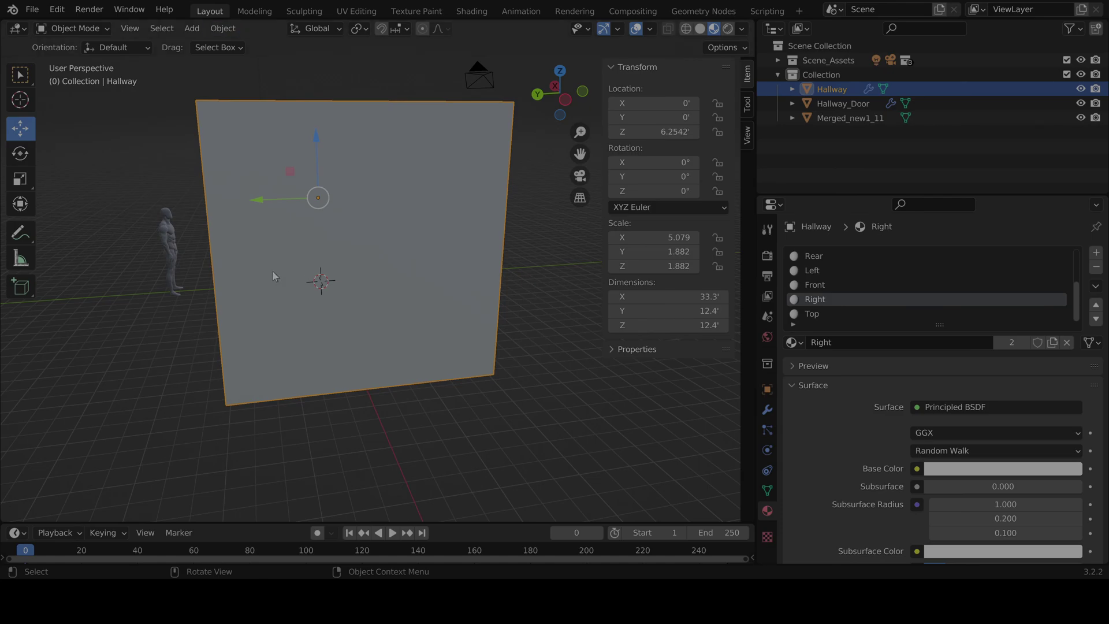
{"action": "middle_click_drag", "start_coordinate": [272, 271], "coordinate": [414, 383]}
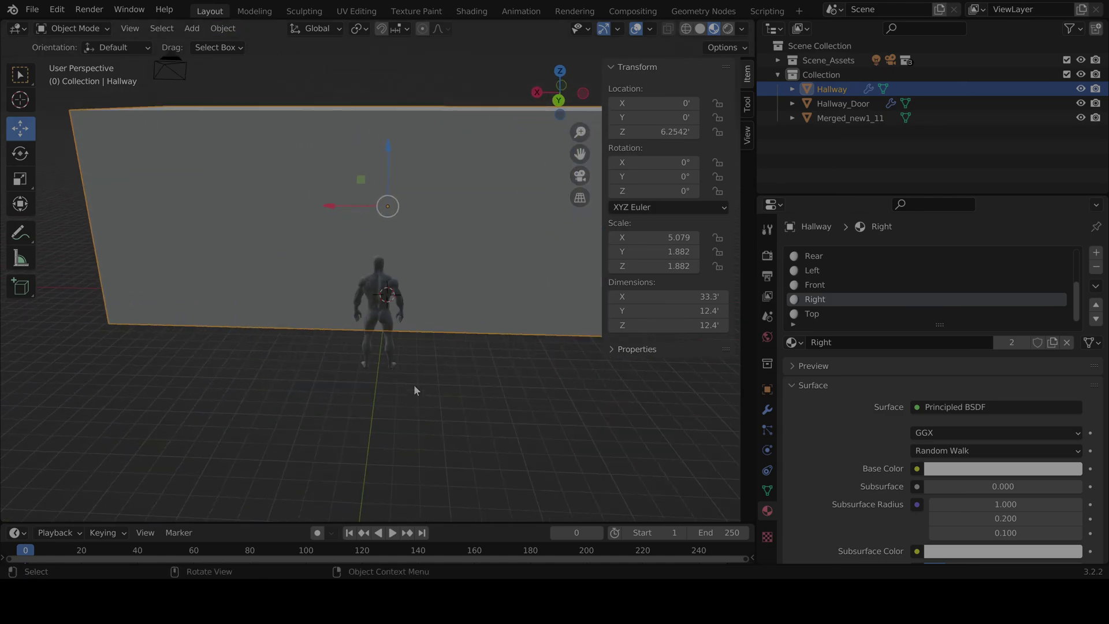
Step: Select two vertically stacked faces at the base of the hallway's long side wall and compare their height with the human figure
{"action": "left_click", "coordinate": [254, 11]}
{"action": "middle_click_drag", "start_coordinate": [265, 109], "coordinate": [364, 422]}
{"action": "left_click", "coordinate": [365, 423]}
{"action": "left_click", "coordinate": [380, 334], "text": "ctrl"}
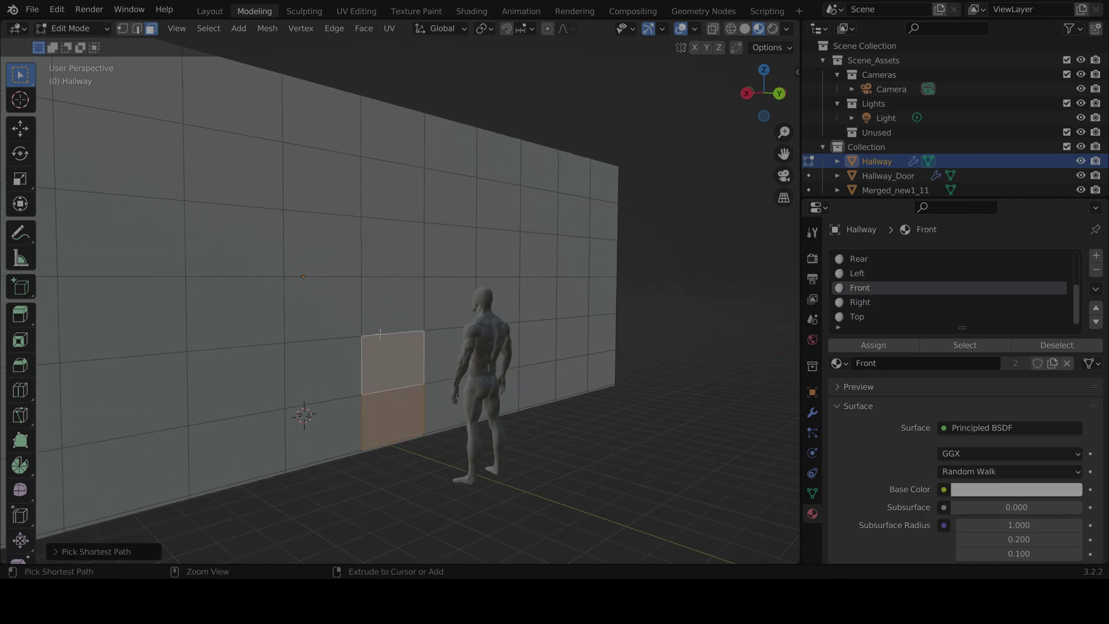
{"action": "middle_click_drag", "start_coordinate": [380, 334], "coordinate": [439, 342]}
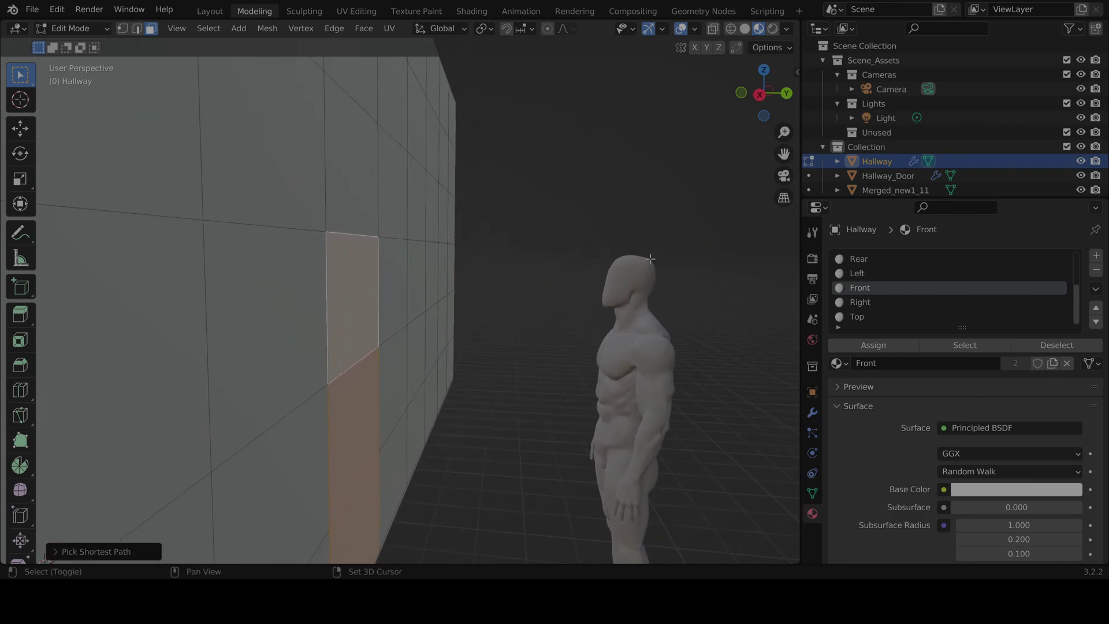
{"action": "middle_click_drag", "start_coordinate": [391, 266], "coordinate": [156, 298]}
{"action": "scroll", "coordinate": [284, 299], "scroll_direction": "down", "scroll_amount": 5}
Step: Select the Hallway_Door panel on the hallway's end wall and delete it
{"action": "left_click", "coordinate": [210, 11]}
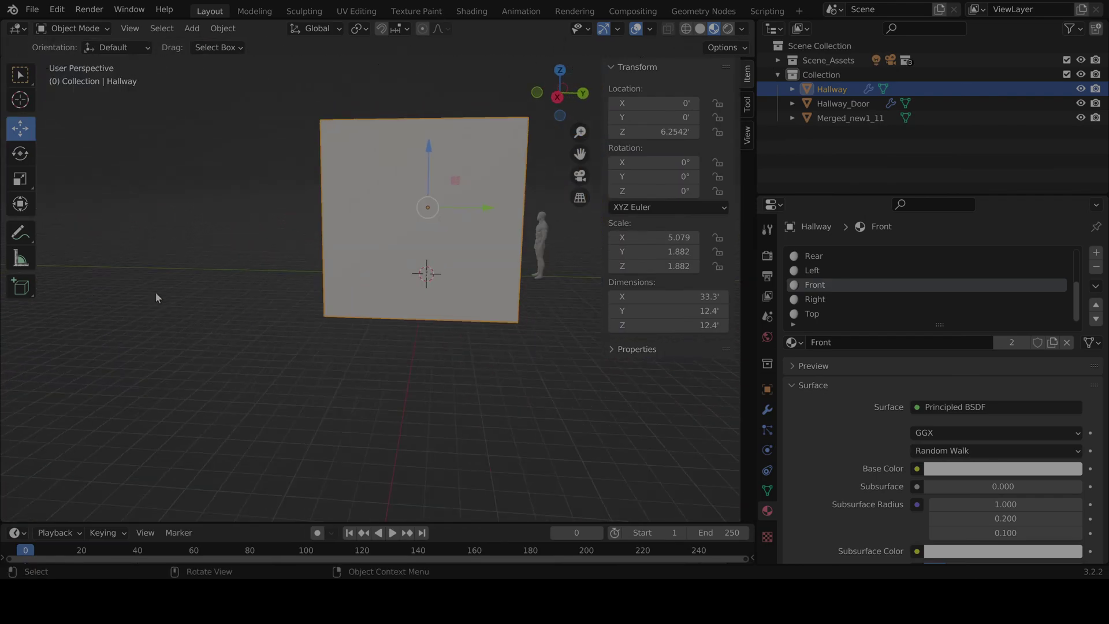
{"action": "left_click", "coordinate": [271, 11]}
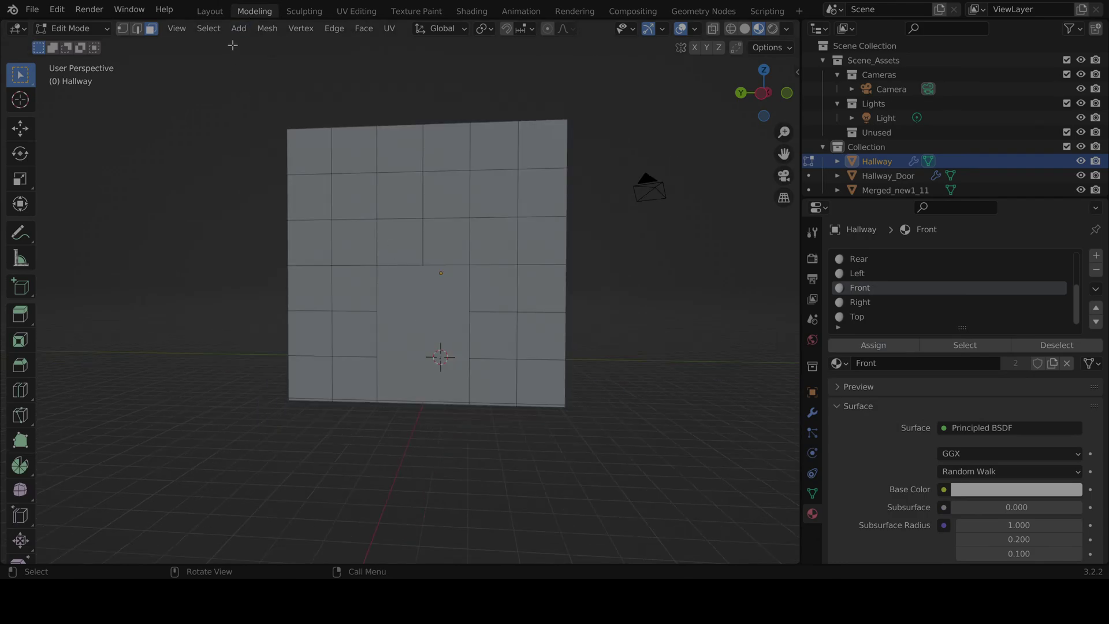
{"action": "left_click", "coordinate": [210, 11]}
{"action": "middle_click_drag", "start_coordinate": [352, 207], "coordinate": [488, 375]}
{"action": "left_click", "coordinate": [488, 374]}
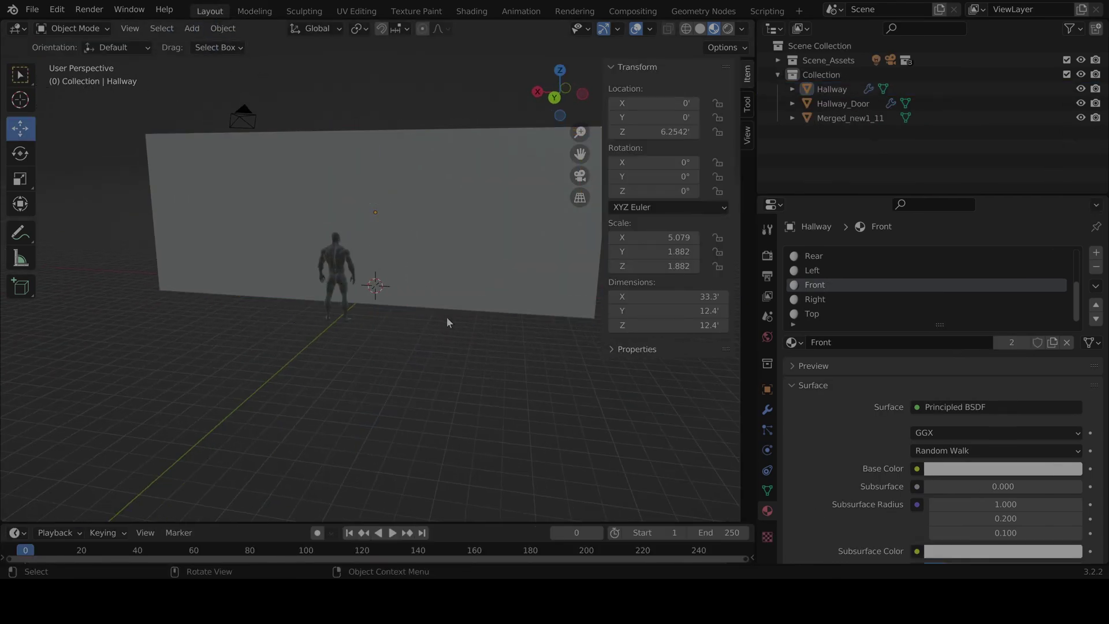
{"action": "middle_click_drag", "start_coordinate": [447, 319], "coordinate": [344, 268]}
{"action": "left_click", "coordinate": [315, 250]}
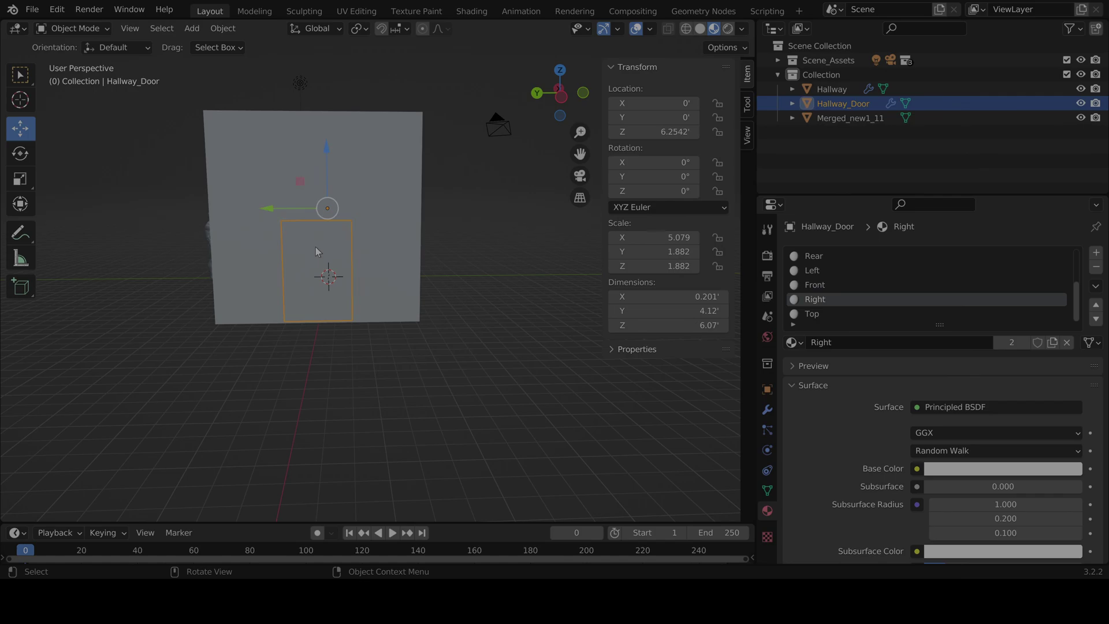
{"action": "key", "text": "Delete"}
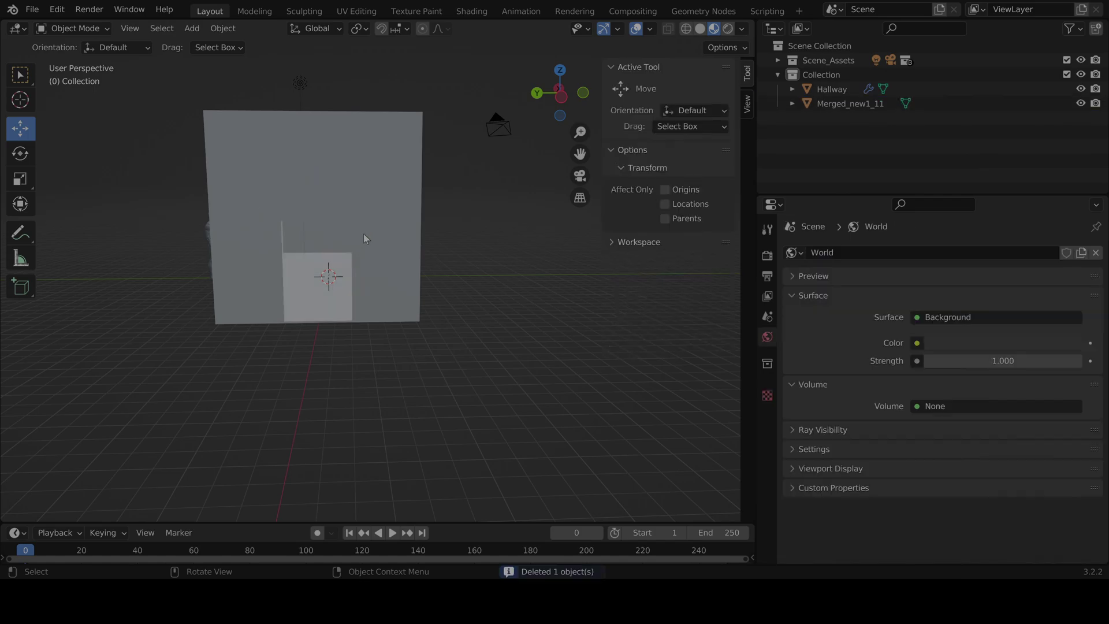
Step: Select the Hallway object and open its end wall for mesh editing in the Modeling workspace
{"action": "left_click", "coordinate": [364, 234]}
{"action": "left_click", "coordinate": [254, 11]}
{"action": "scroll", "coordinate": [310, 266], "scroll_direction": "up", "scroll_amount": 5}
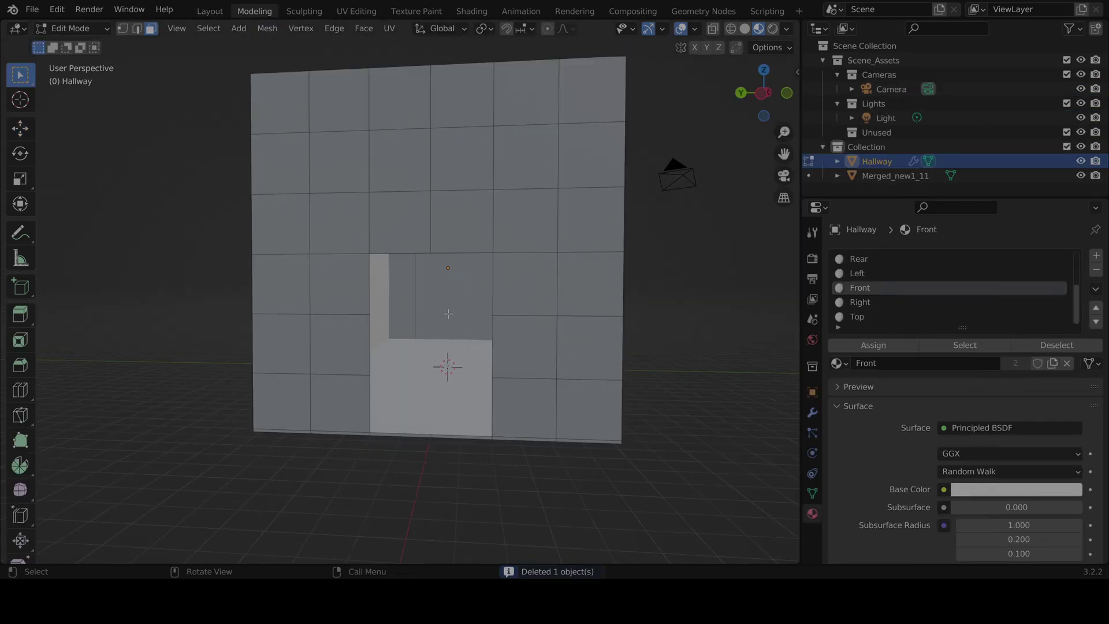
Step: Select all the faces framing the doorway's sides and top on the end wall and dissolve them into one face
{"action": "scroll", "coordinate": [310, 266], "scroll_direction": "down", "scroll_amount": 3}
{"action": "left_click", "coordinate": [310, 266]}
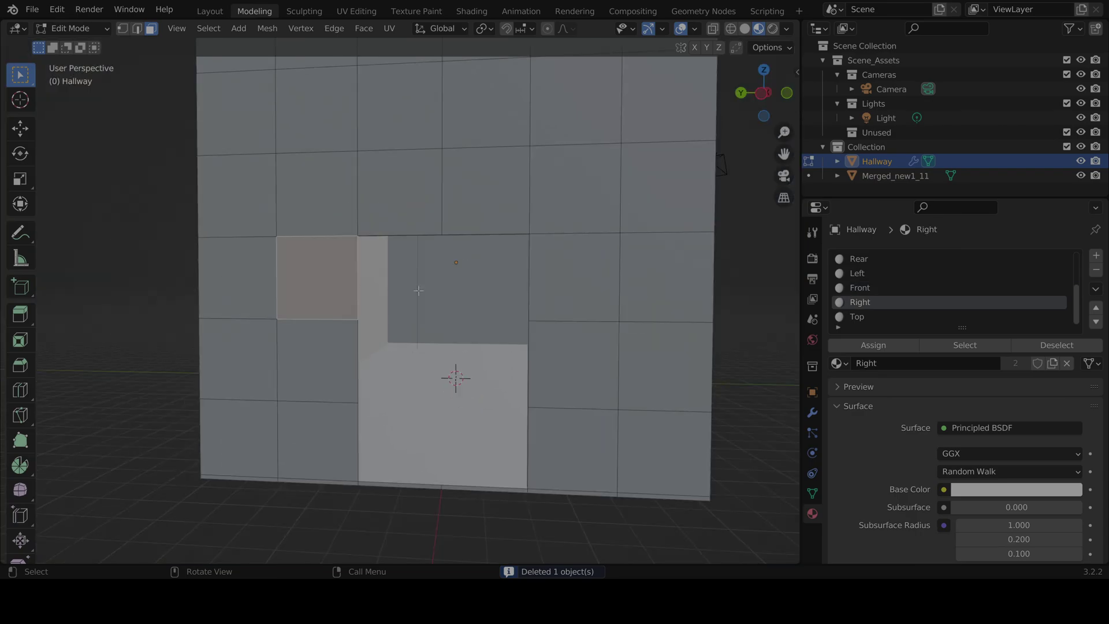
{"action": "left_click", "coordinate": [572, 279], "text": "ctrl"}
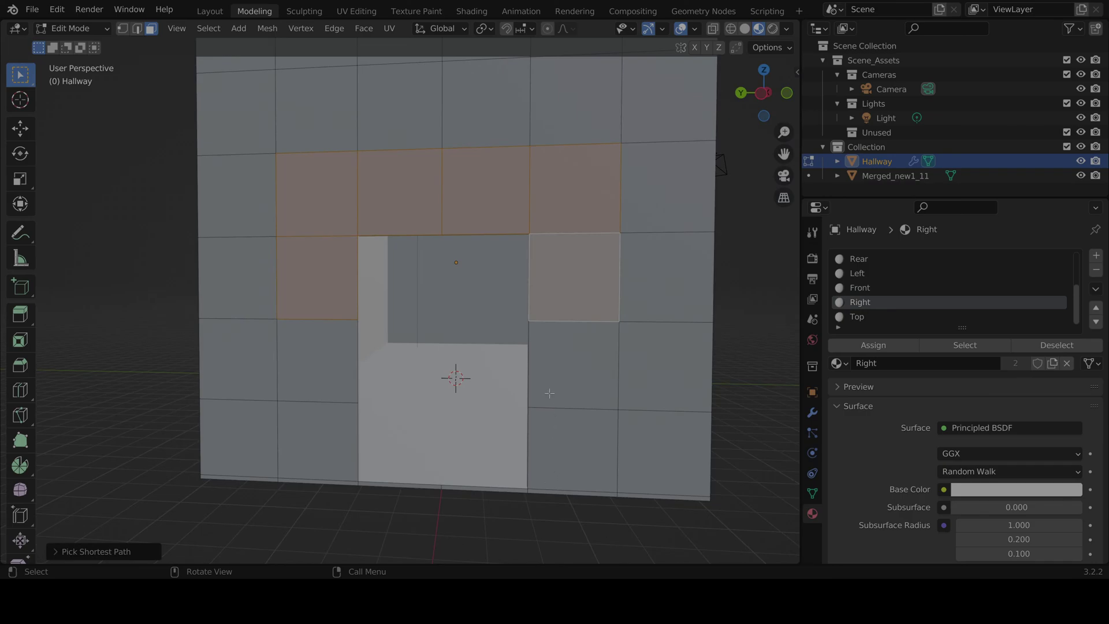
{"action": "left_click", "coordinate": [541, 489], "text": "ctrl"}
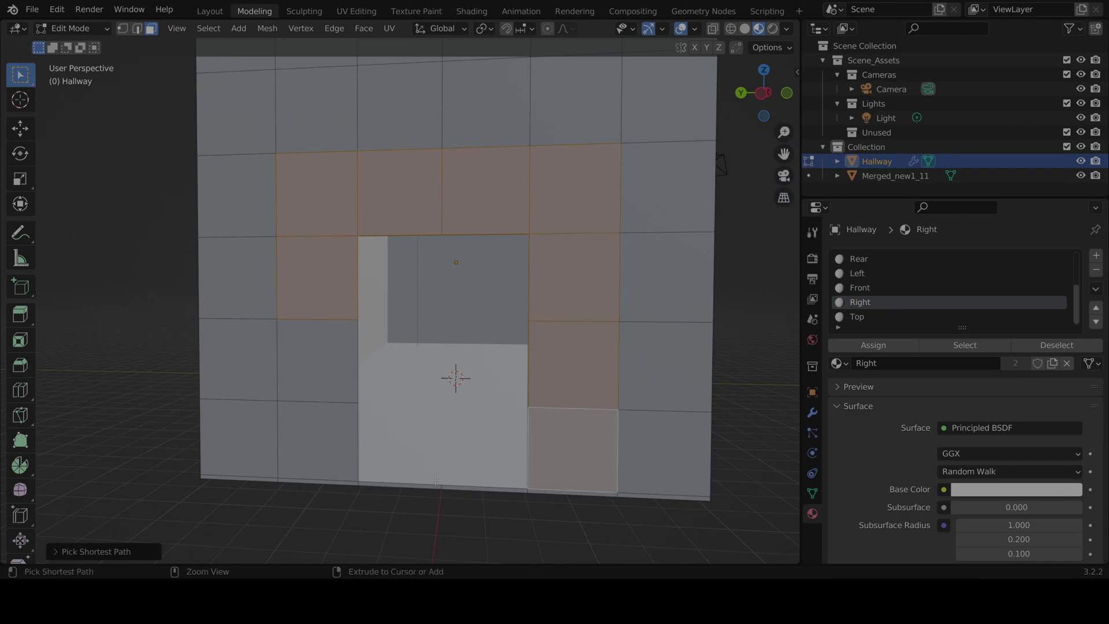
{"action": "left_click", "coordinate": [346, 457], "text": "shift"}
{"action": "left_click", "coordinate": [336, 370], "text": "shift"}
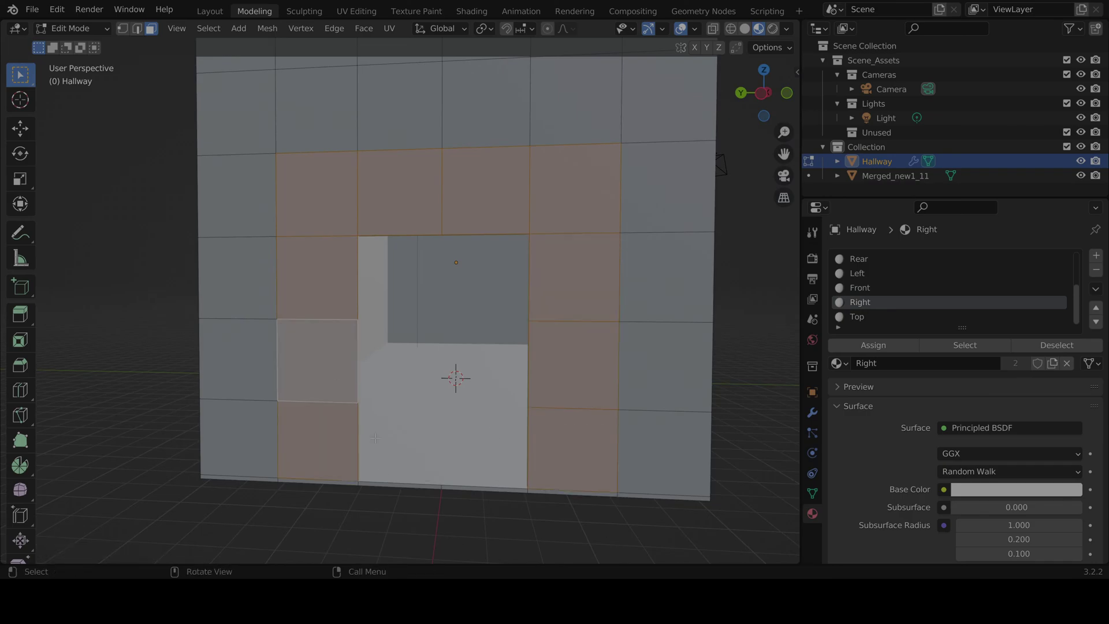
{"action": "scroll", "coordinate": [400, 429], "scroll_direction": "up", "scroll_amount": 2}
{"action": "scroll", "coordinate": [404, 432], "scroll_direction": "down", "scroll_amount": 1}
{"action": "scroll", "coordinate": [403, 432], "scroll_direction": "down", "scroll_amount": 2}
{"action": "key", "text": "ctrl+x"}
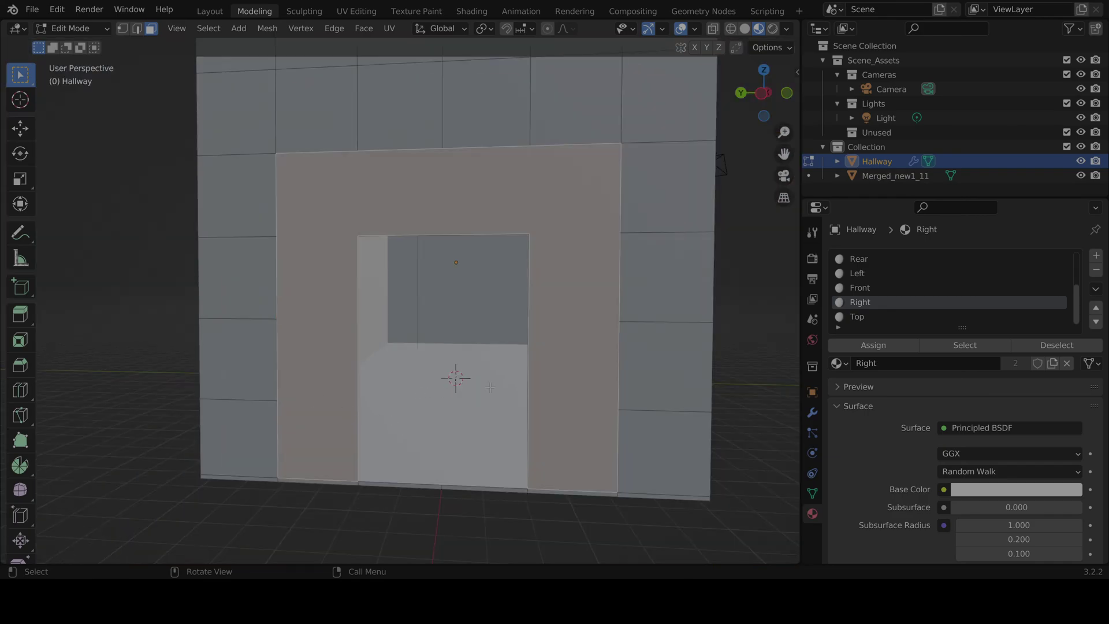
{"action": "right_click", "coordinate": [503, 389]}
{"action": "scroll", "coordinate": [565, 399], "scroll_direction": "down", "scroll_amount": 5}
{"action": "left_click", "coordinate": [490, 413]}
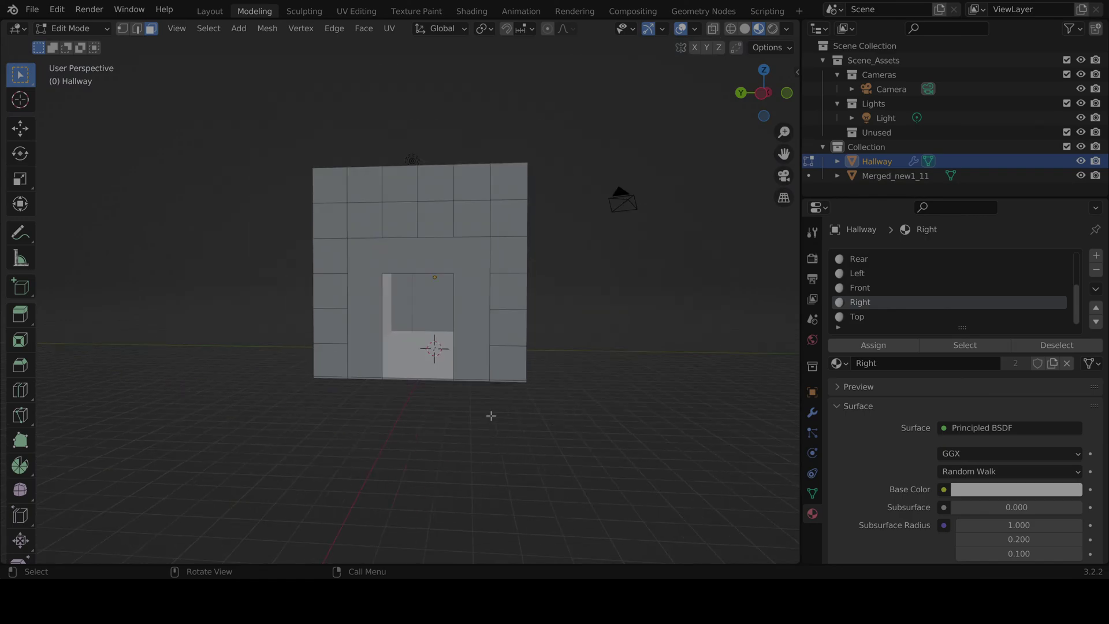
Step: Undo the dissolve of the faces framing the doorway
{"action": "scroll", "coordinate": [456, 376], "scroll_direction": "up", "scroll_amount": 9}
{"action": "scroll", "coordinate": [547, 392], "scroll_direction": "down", "scroll_amount": 8}
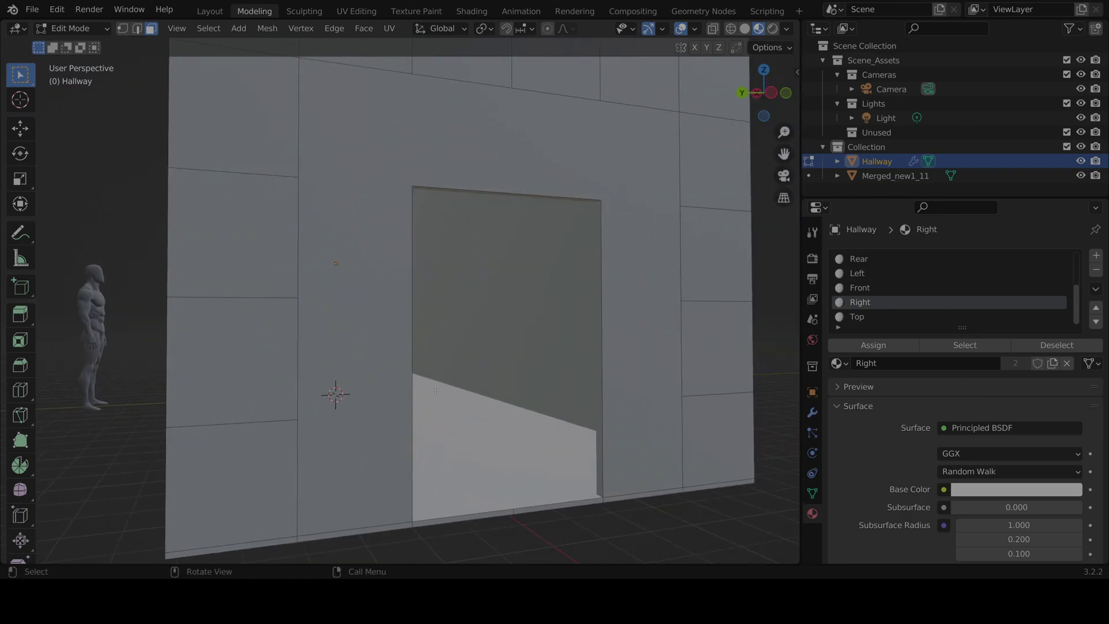
{"action": "left_click", "coordinate": [478, 384], "text": "ctrl"}
{"action": "key", "text": "ctrl+z"}
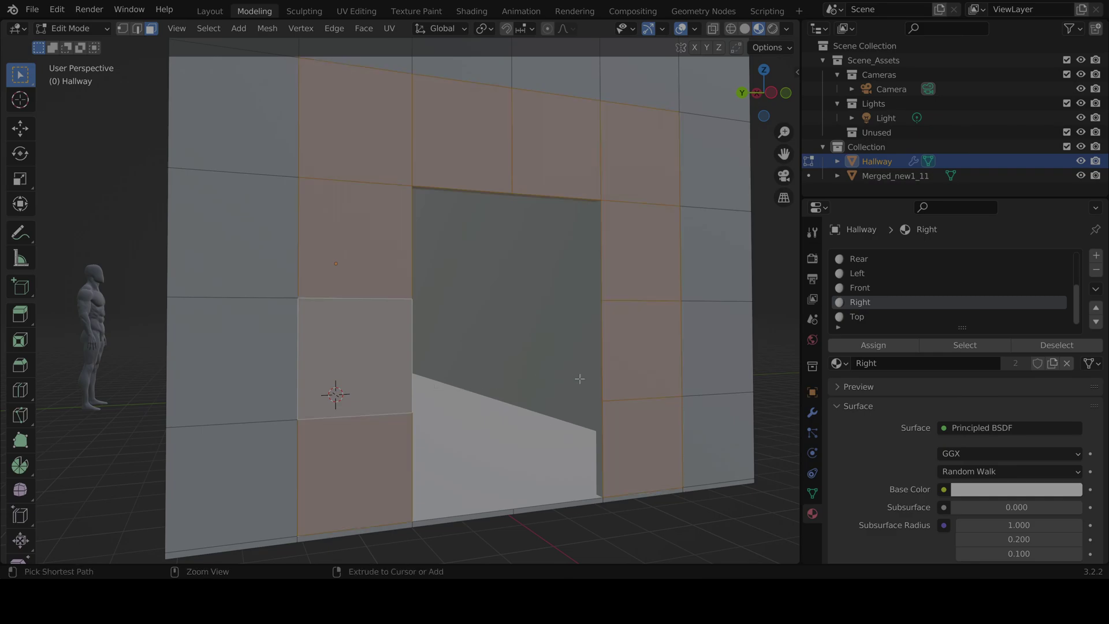
Step: Fill the doorway's bottom and middle rows with new faces, each created between the two wall faces on either side
{"action": "left_click", "coordinate": [621, 427]}
{"action": "left_click", "coordinate": [347, 445], "text": "shift"}
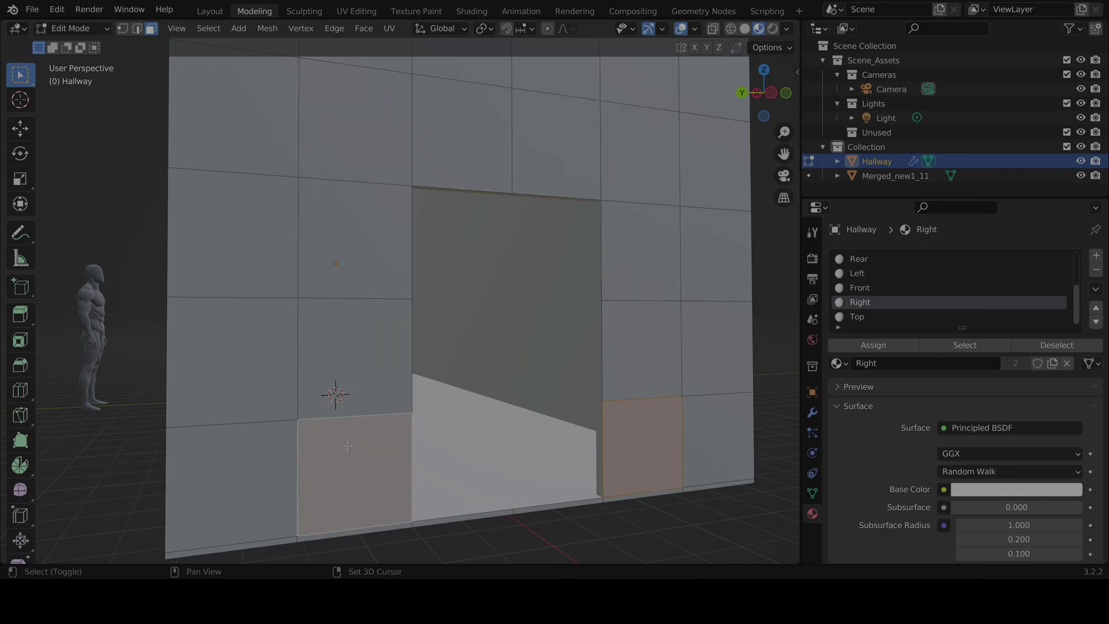
{"action": "key", "text": "f"}
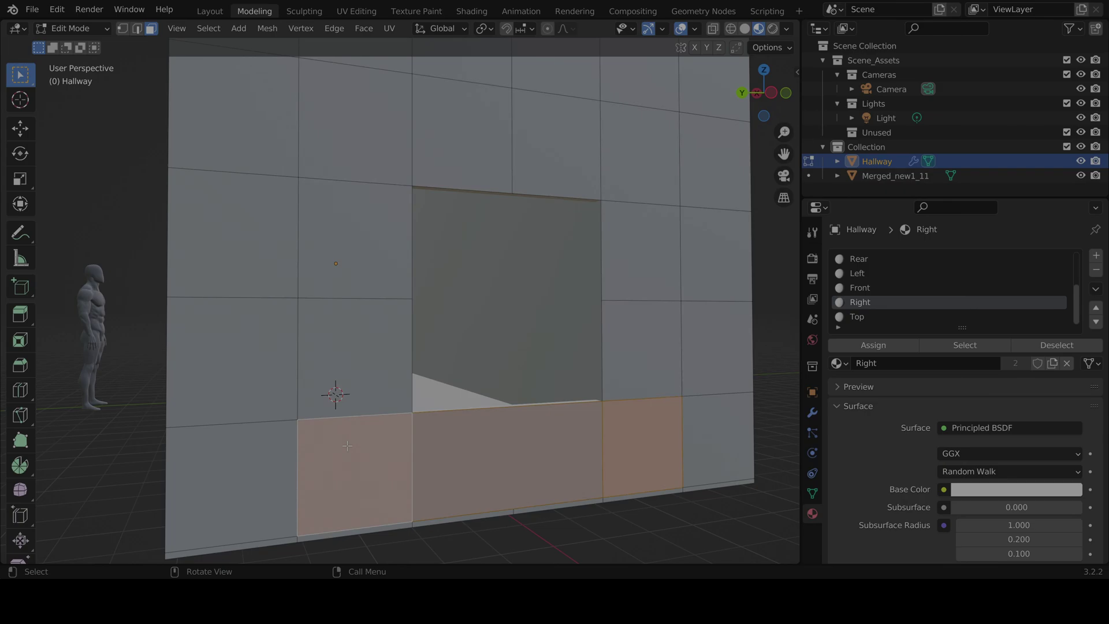
{"action": "left_click", "coordinate": [634, 365]}
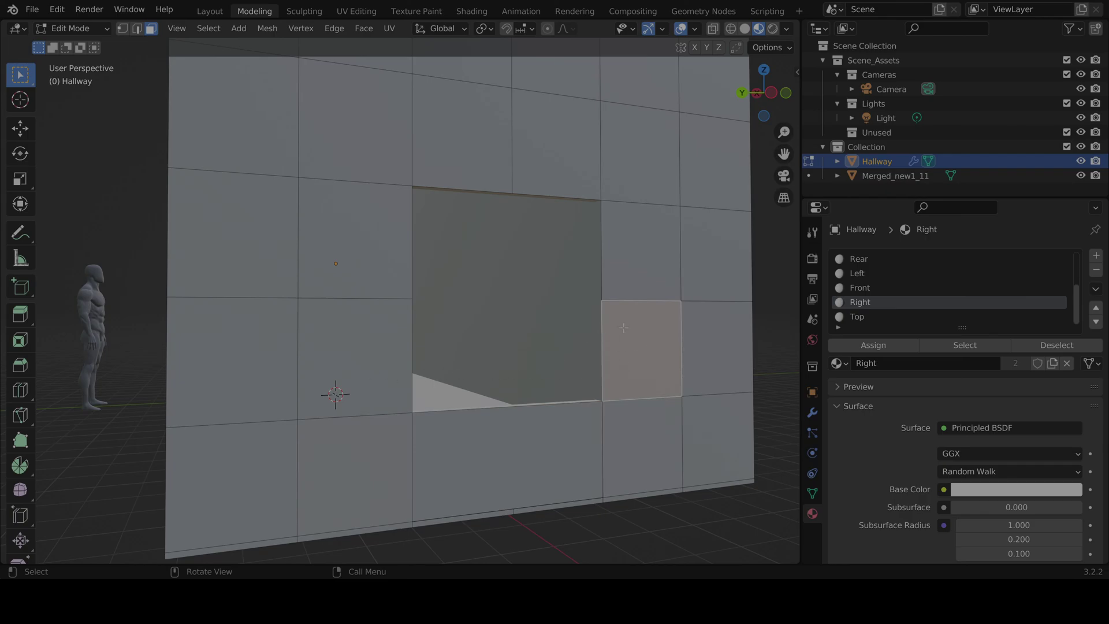
{"action": "left_click", "coordinate": [347, 353], "text": "shift"}
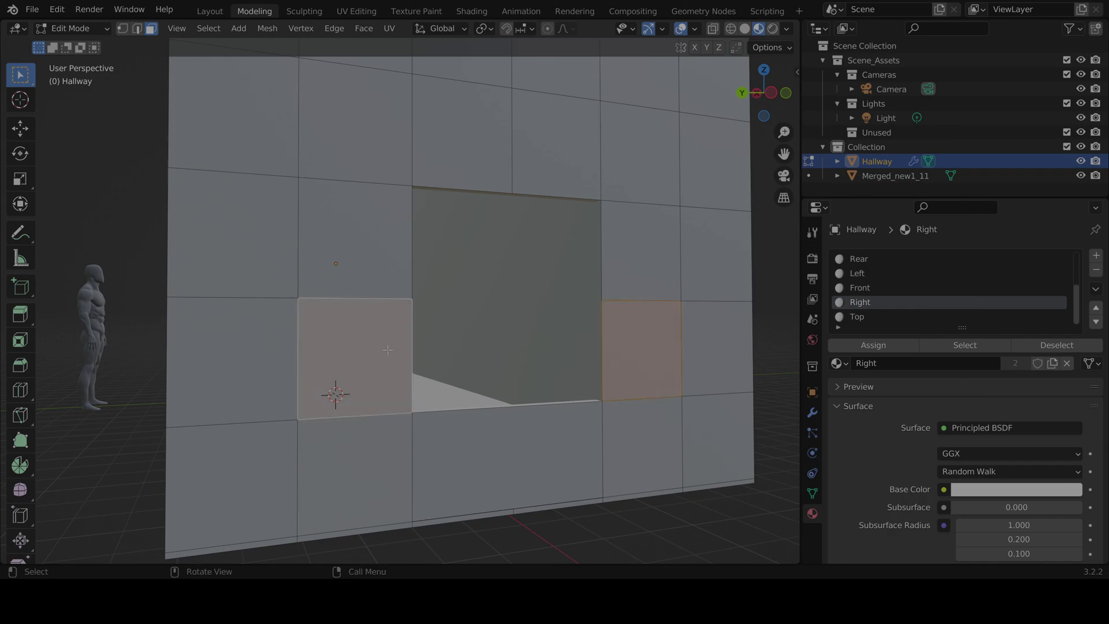
{"action": "key", "text": "f"}
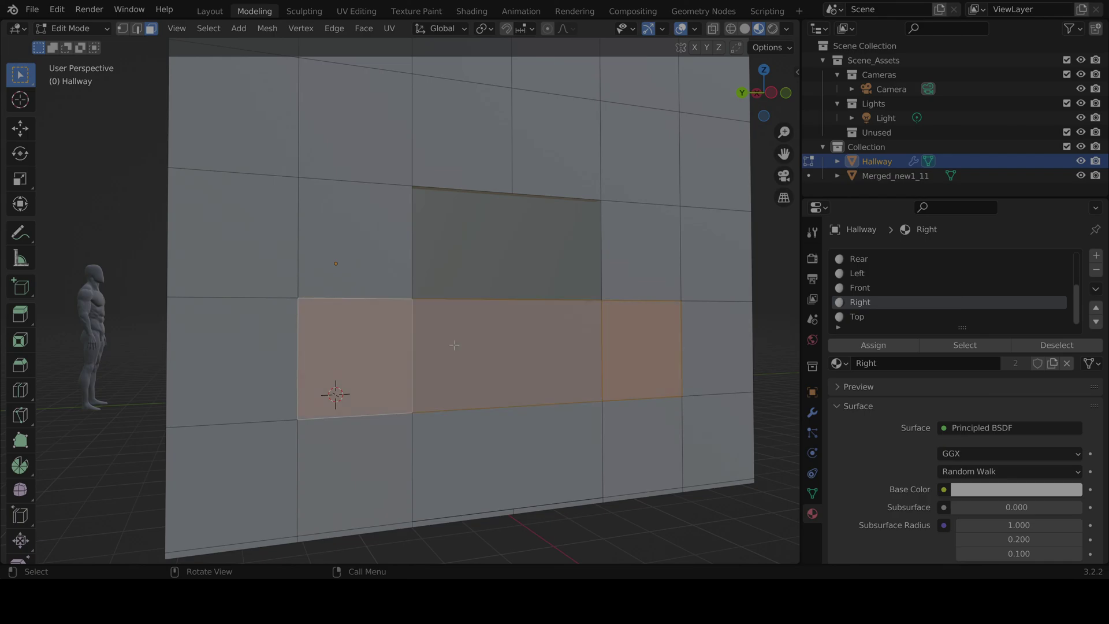
Step: Close the doorway's remaining top row with a face created between the two adjacent wall faces
{"action": "left_click", "coordinate": [639, 261]}
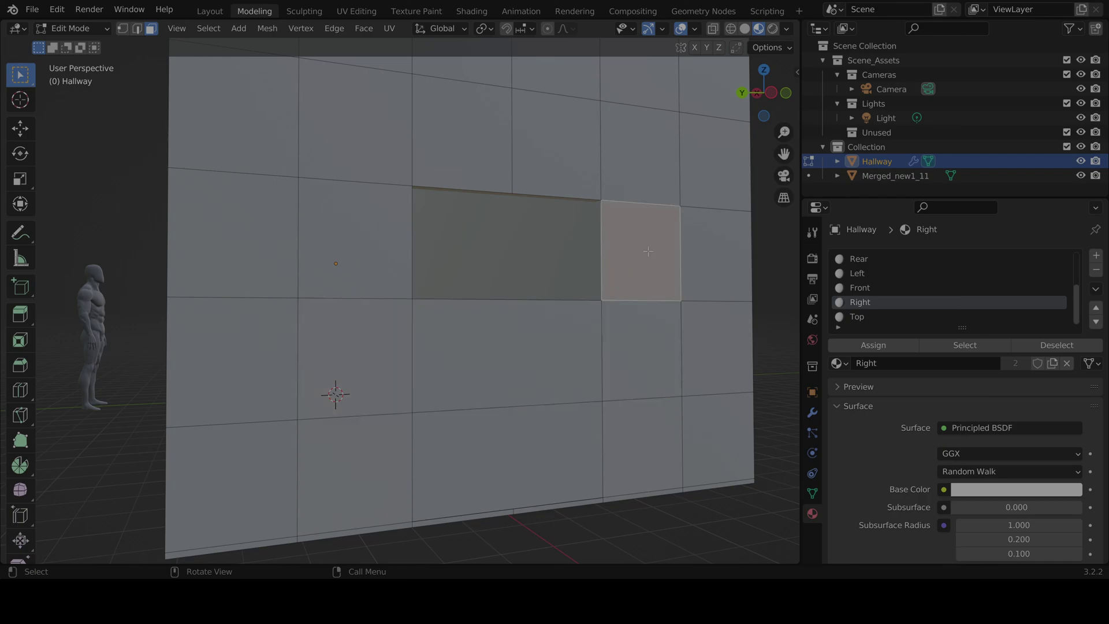
{"action": "left_click", "coordinate": [364, 227], "text": "shift"}
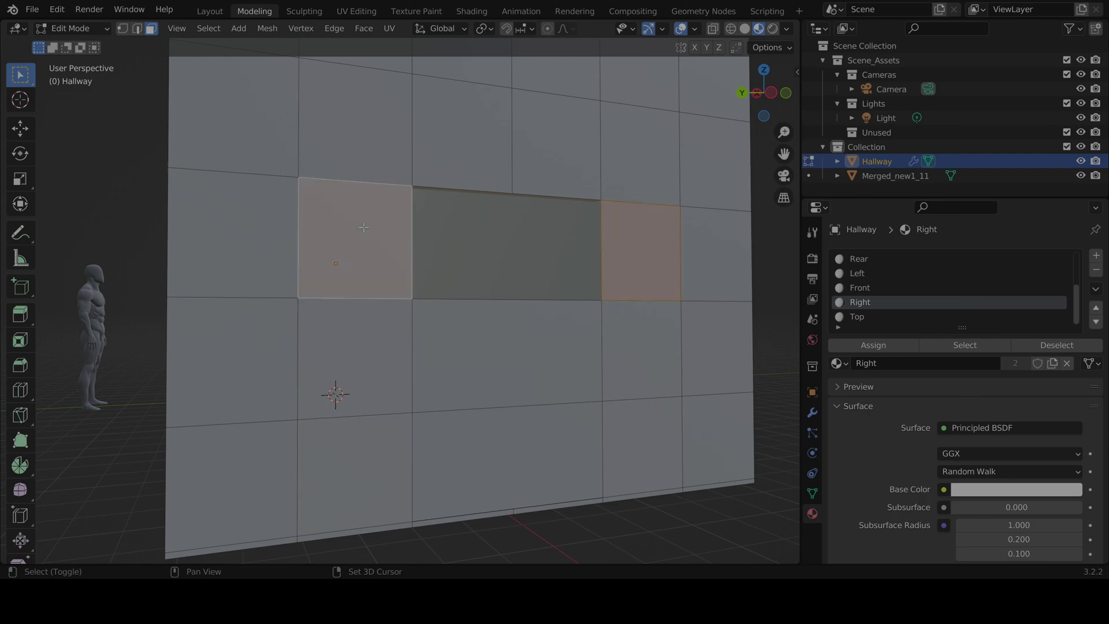
{"action": "left_click", "coordinate": [363, 227], "text": "ctrl"}
Step: Switch to edge selection and select the upper horizontal edge across the filled doorway
{"action": "left_click", "coordinate": [570, 405], "text": "alt"}
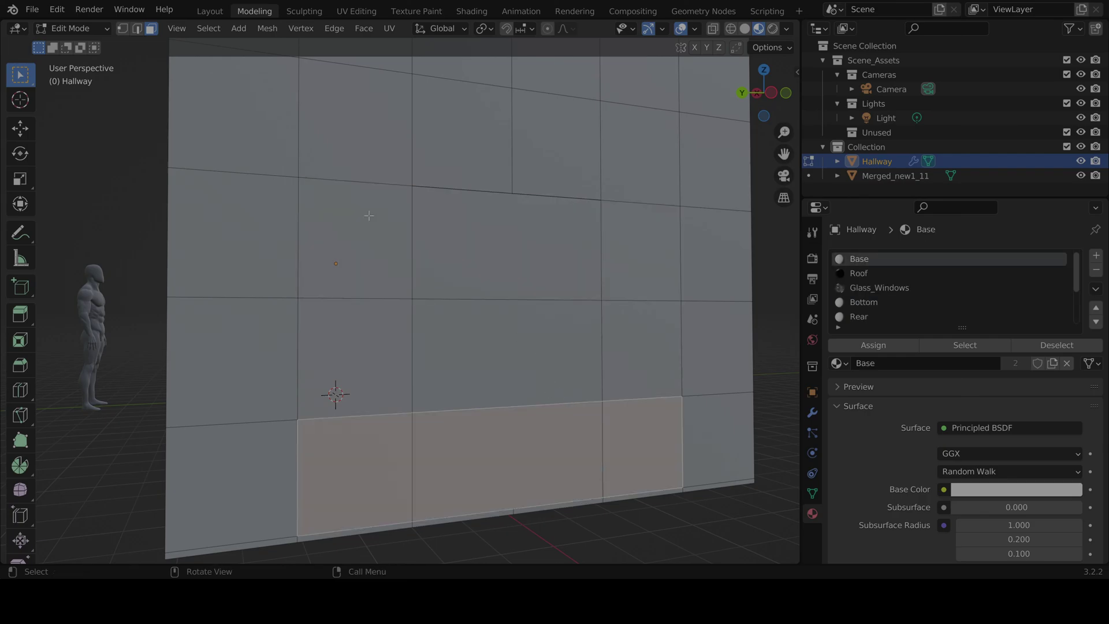
{"action": "left_click", "coordinate": [137, 28]}
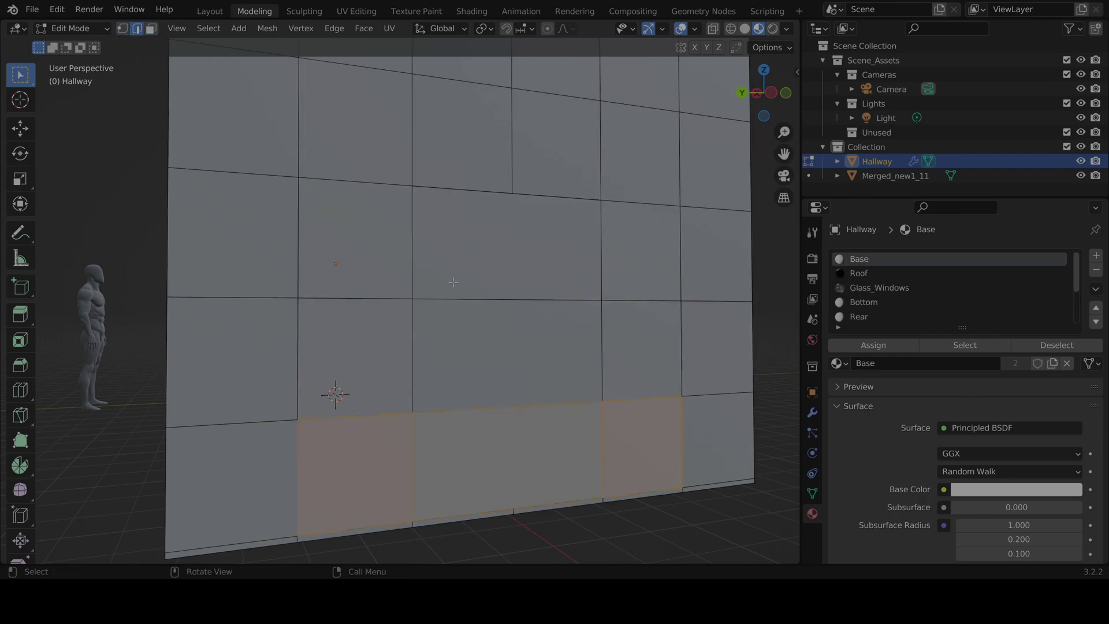
{"action": "left_click", "coordinate": [513, 299]}
Step: Try a horizontal loop cut around the hallway through the row of faces above the filled doorway
{"action": "key", "text": "ctrl+r"}
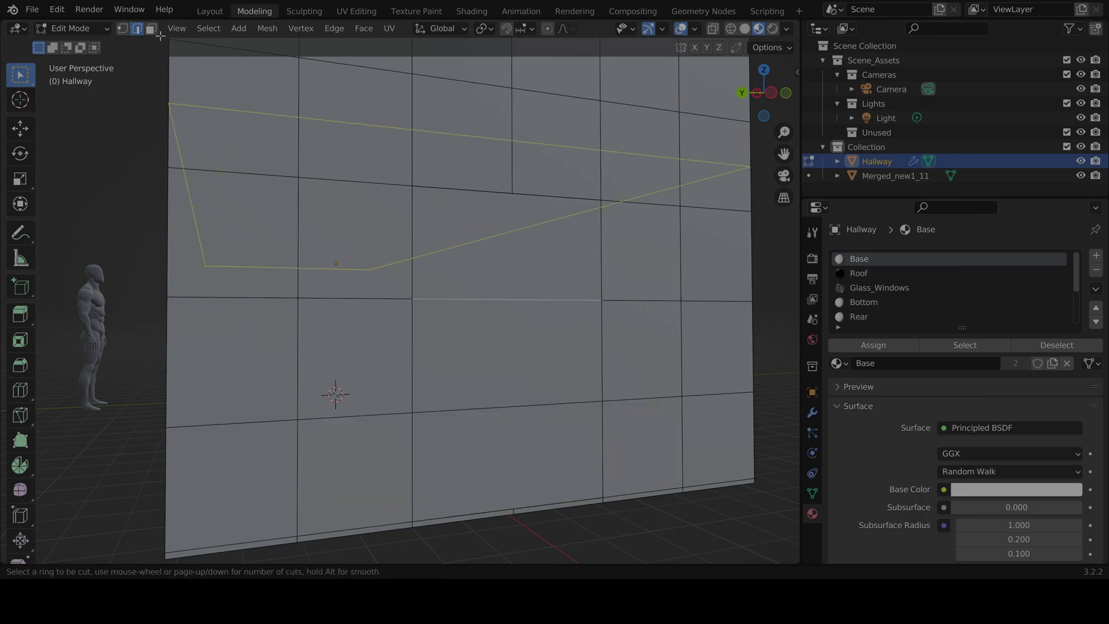
{"action": "left_click", "coordinate": [235, 72]}
{"action": "left_click", "coordinate": [362, 127]}
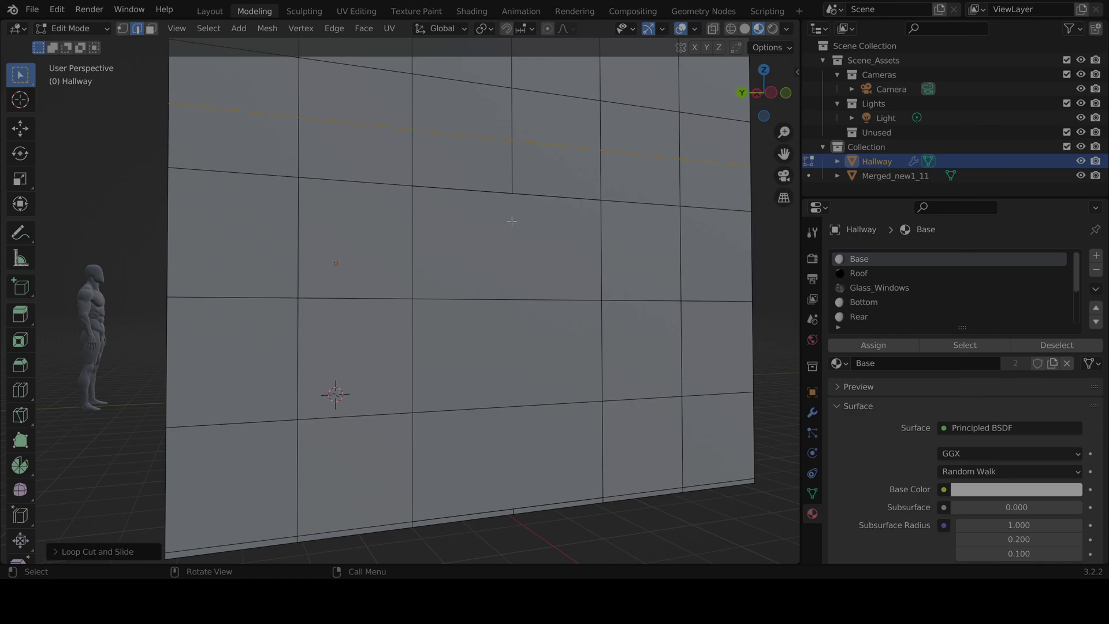
{"action": "left_click", "coordinate": [558, 276]}
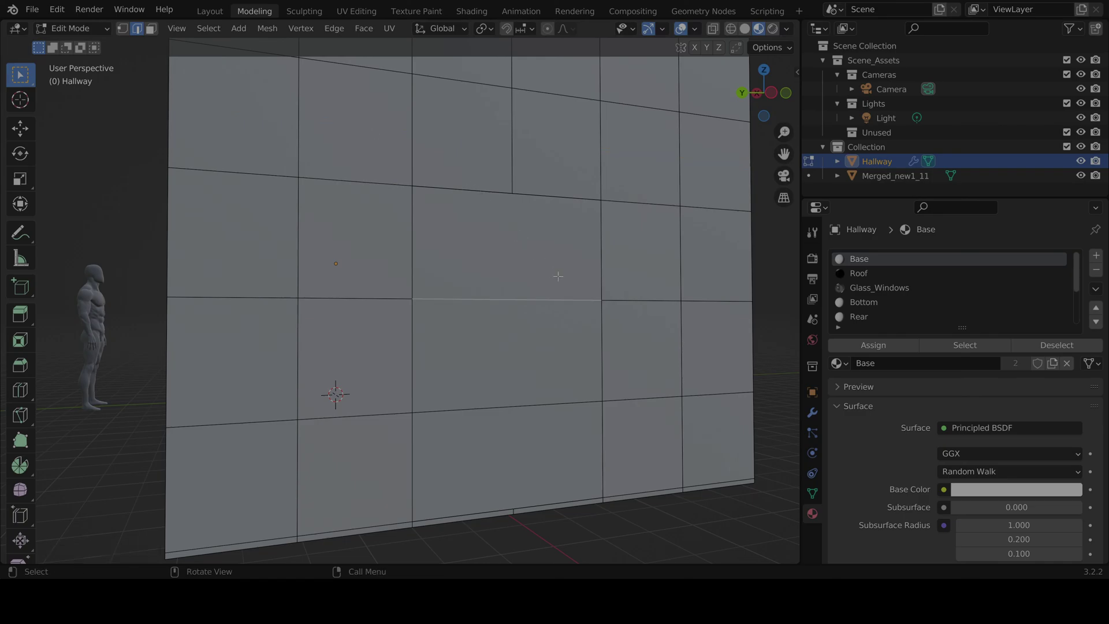
Step: Examine the edges of the filled doorway, selecting the vertical edge above it and the upper horizontal edge across it
{"action": "left_click", "coordinate": [507, 203]}
{"action": "left_click", "coordinate": [510, 190]}
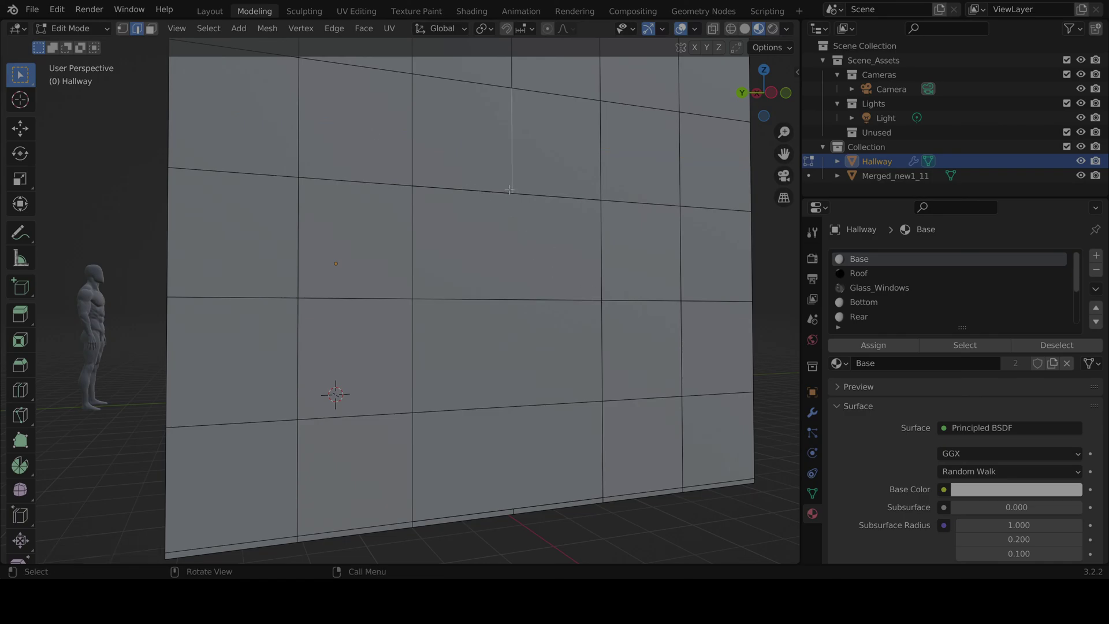
{"action": "left_click", "coordinate": [509, 296]}
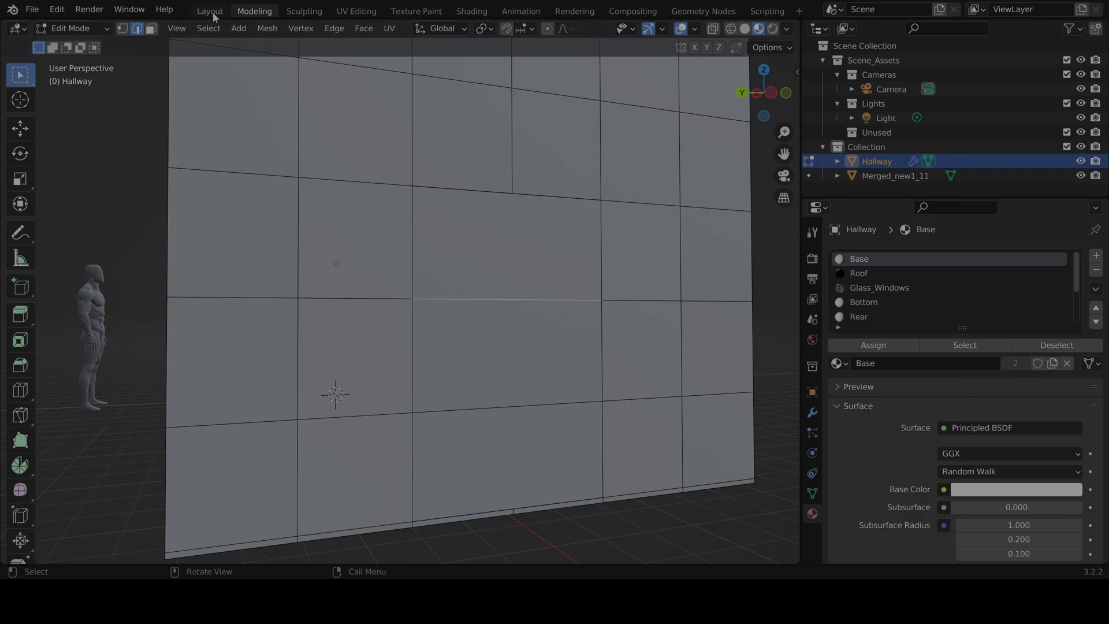
{"action": "middle_click_drag", "start_coordinate": [502, 295], "coordinate": [93, 261], "text": "shift"}
{"action": "scroll", "coordinate": [546, 345], "scroll_direction": "up", "scroll_amount": 4}
{"action": "middle_click_drag", "start_coordinate": [304, 287], "coordinate": [191, 291]}
{"action": "middle_click_drag", "start_coordinate": [191, 291], "coordinate": [392, 351], "text": "shift"}
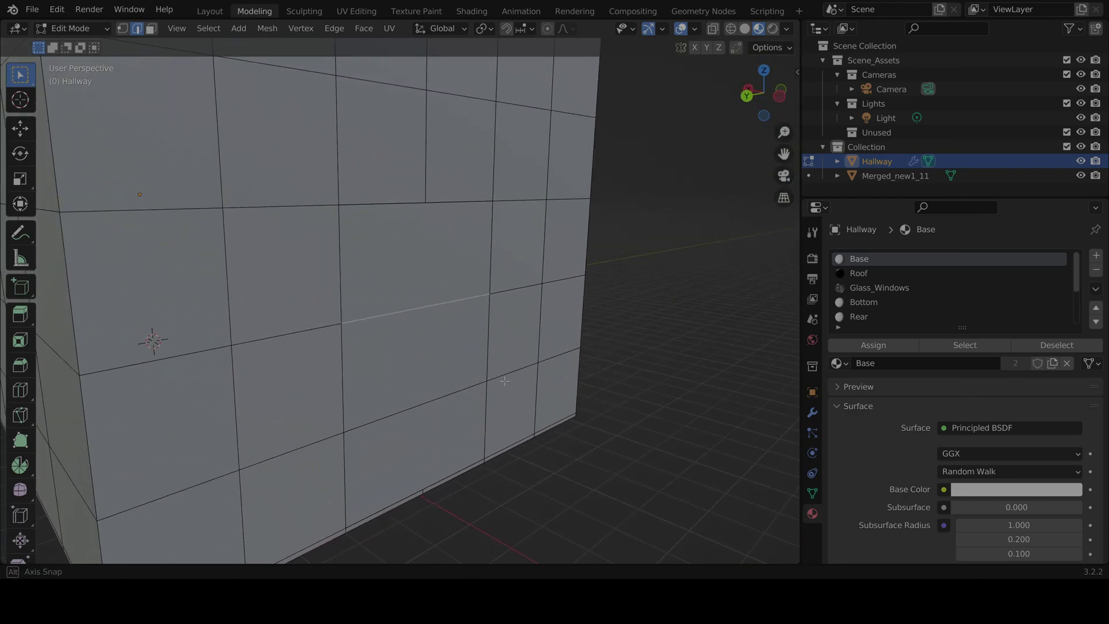
{"action": "middle_click_drag", "start_coordinate": [504, 382], "coordinate": [473, 358]}
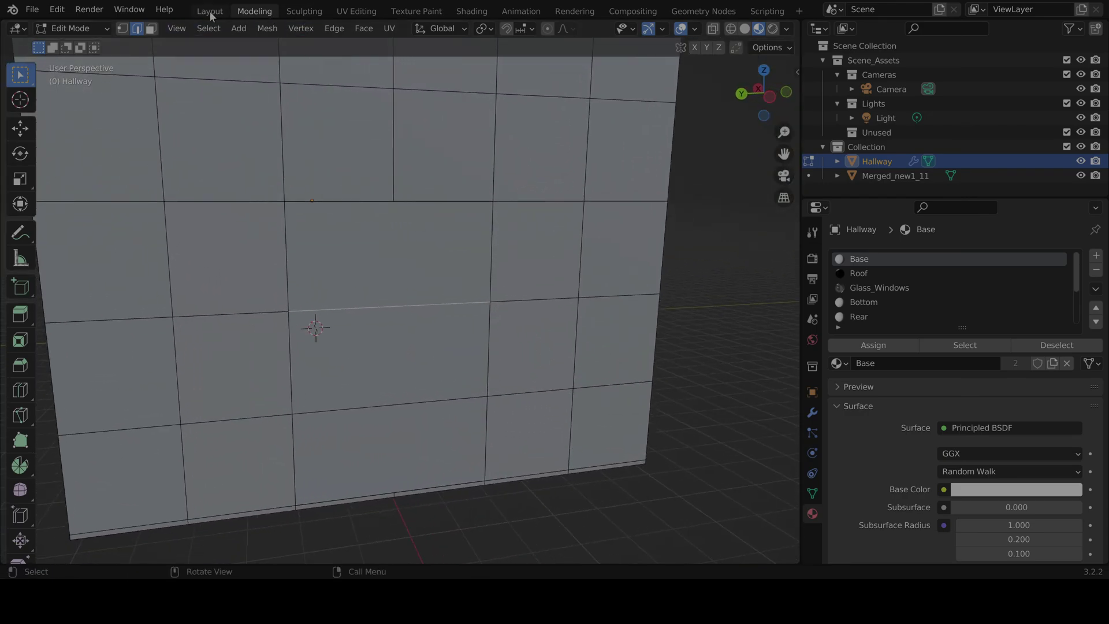
Step: Try vertical loop cuts through the faces of the filled doorway, in line with the vertical edge above it
{"action": "key", "text": "ctrl+r"}
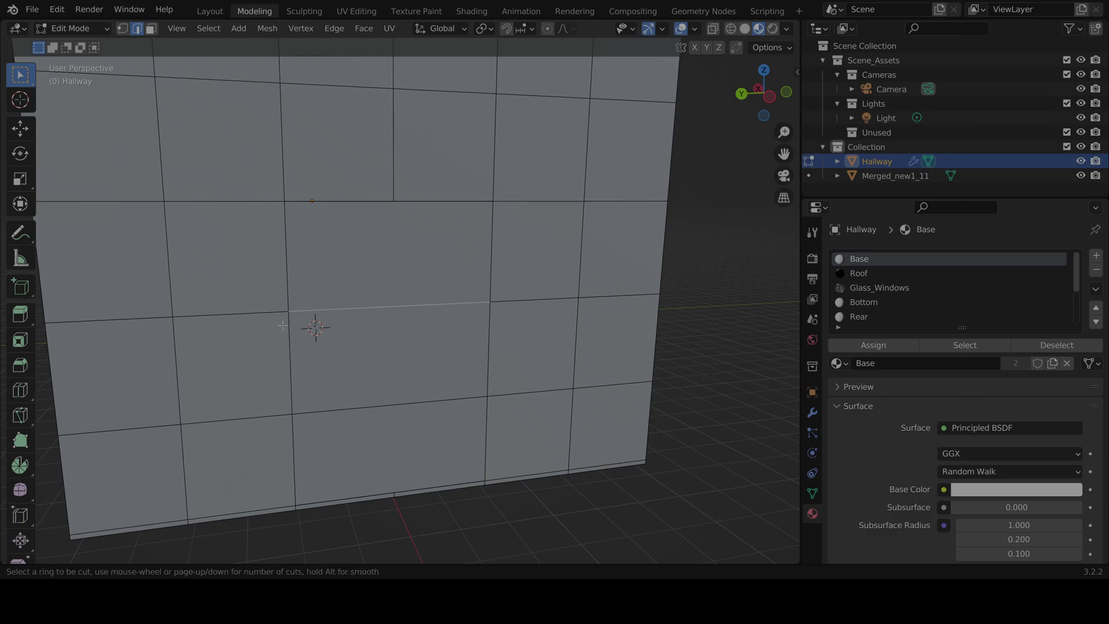
{"action": "left_click", "coordinate": [388, 314]}
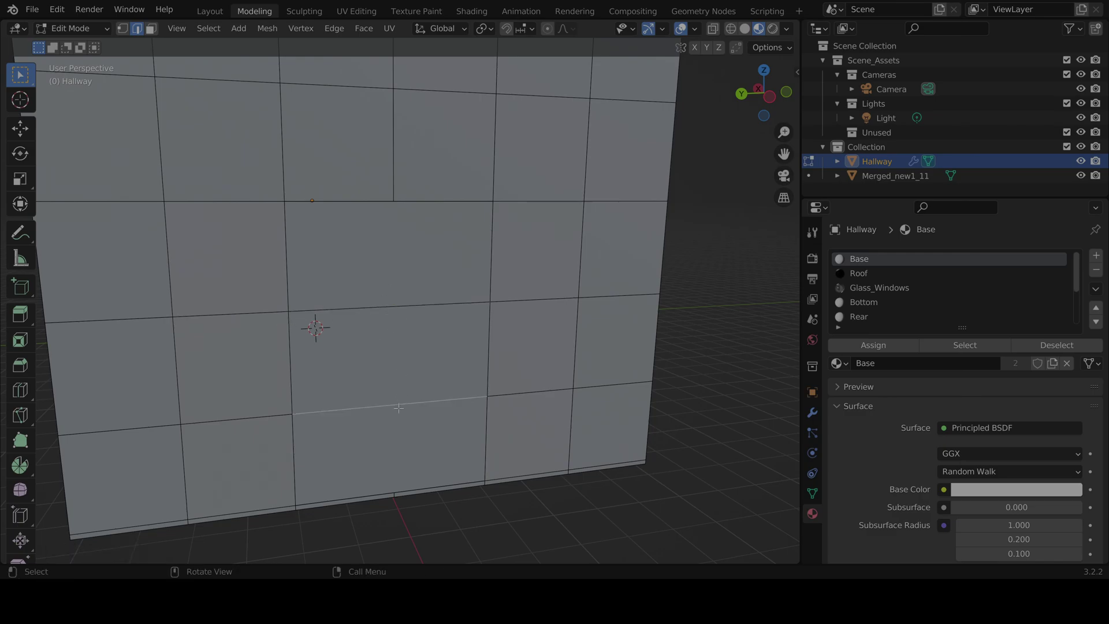
{"action": "left_click", "coordinate": [416, 403]}
{"action": "key", "text": "ctrl+r"}
{"action": "left_click", "coordinate": [396, 490]}
{"action": "left_click", "coordinate": [397, 490]}
{"action": "key", "text": "ctrl+r"}
{"action": "left_click", "coordinate": [396, 201]}
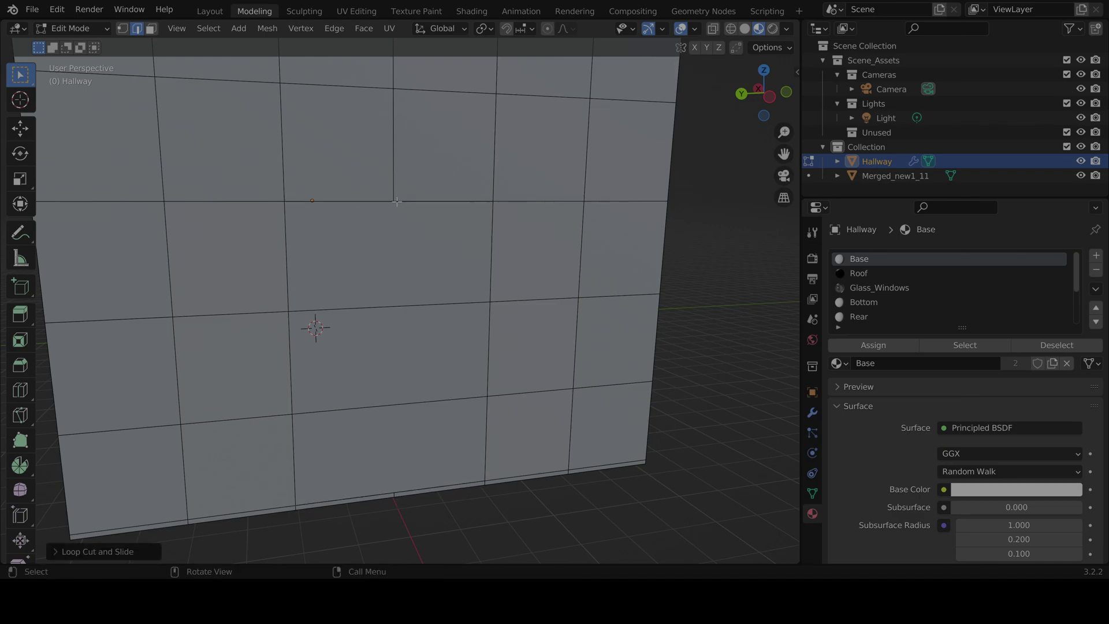
{"action": "left_click", "coordinate": [397, 201]}
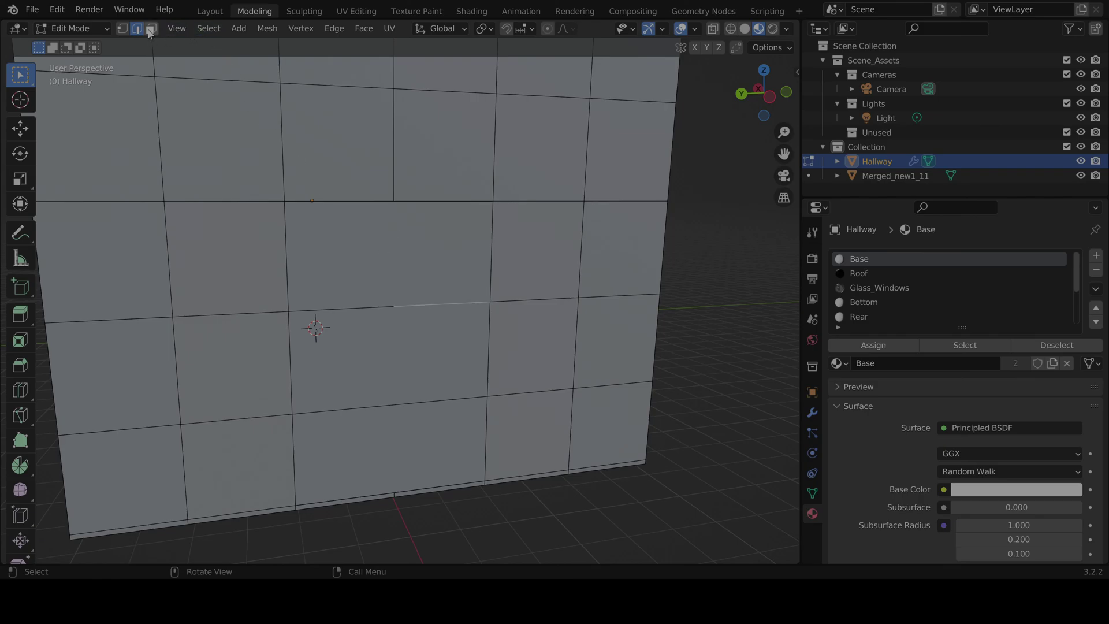
Step: Select the face row across the top of the filled doorway, try moving it along the X axis, and undo the move
{"action": "key", "text": "3"}
{"action": "left_click", "coordinate": [412, 258], "text": "alt"}
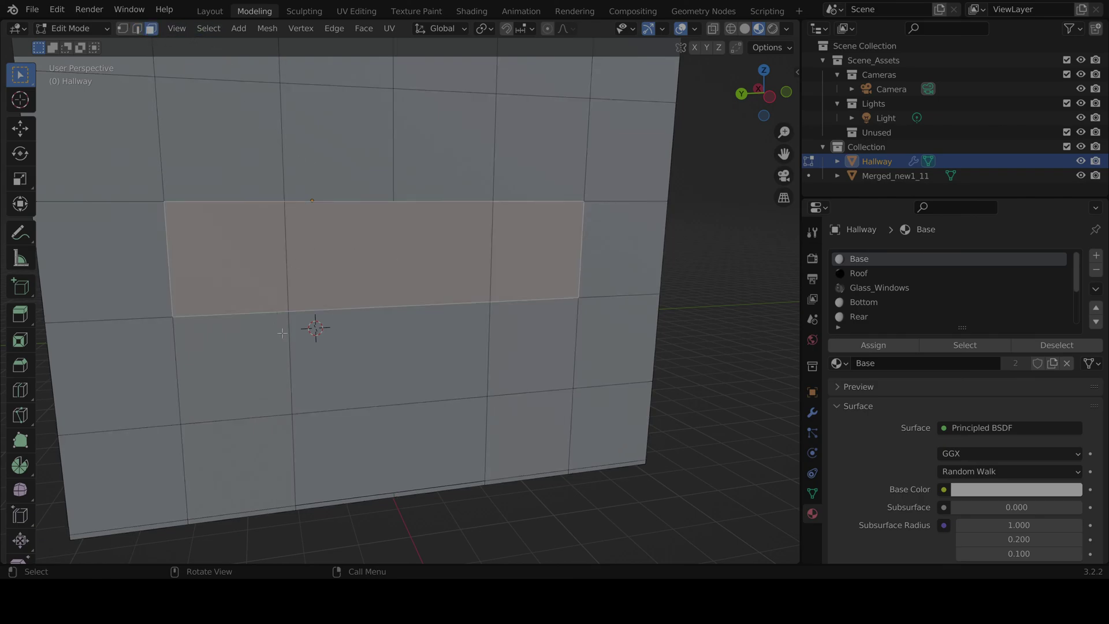
{"action": "middle_click_drag", "start_coordinate": [363, 379], "coordinate": [327, 377]}
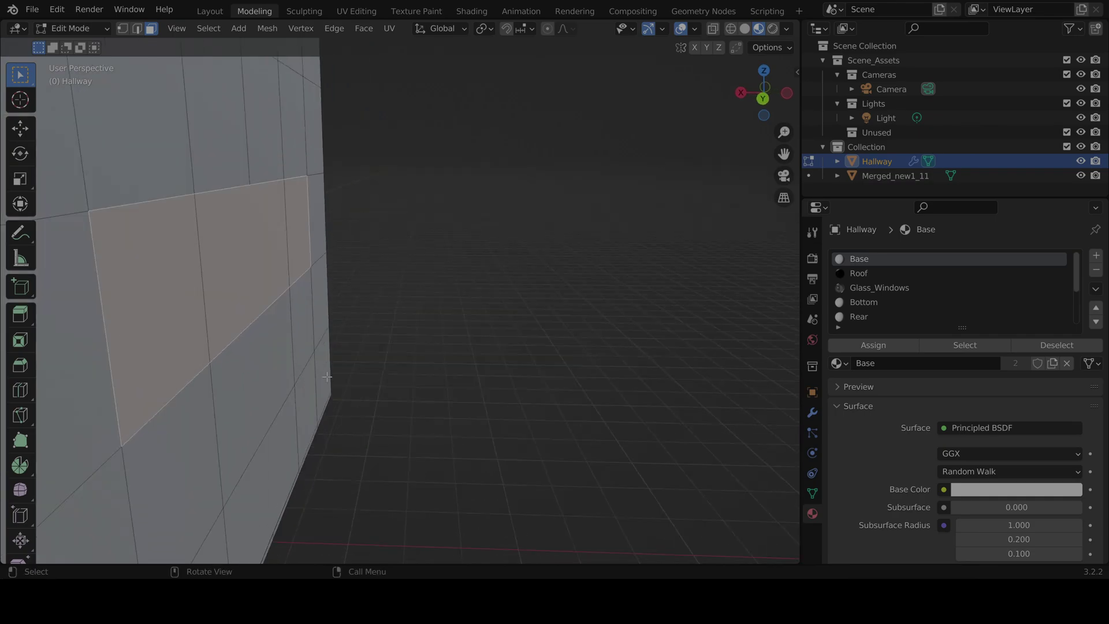
{"action": "left_click", "coordinate": [20, 127]}
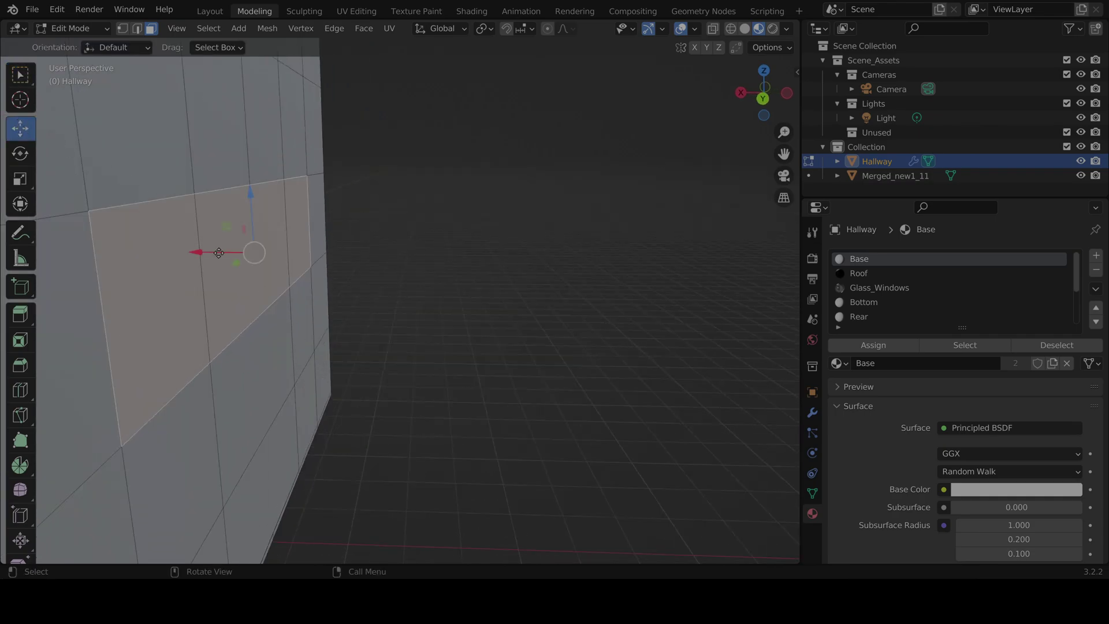
{"action": "left_click_drag", "start_coordinate": [211, 252], "coordinate": [325, 273]}
{"action": "middle_click_drag", "start_coordinate": [334, 283], "coordinate": [312, 336]}
{"action": "key", "text": "ctrl+z"}
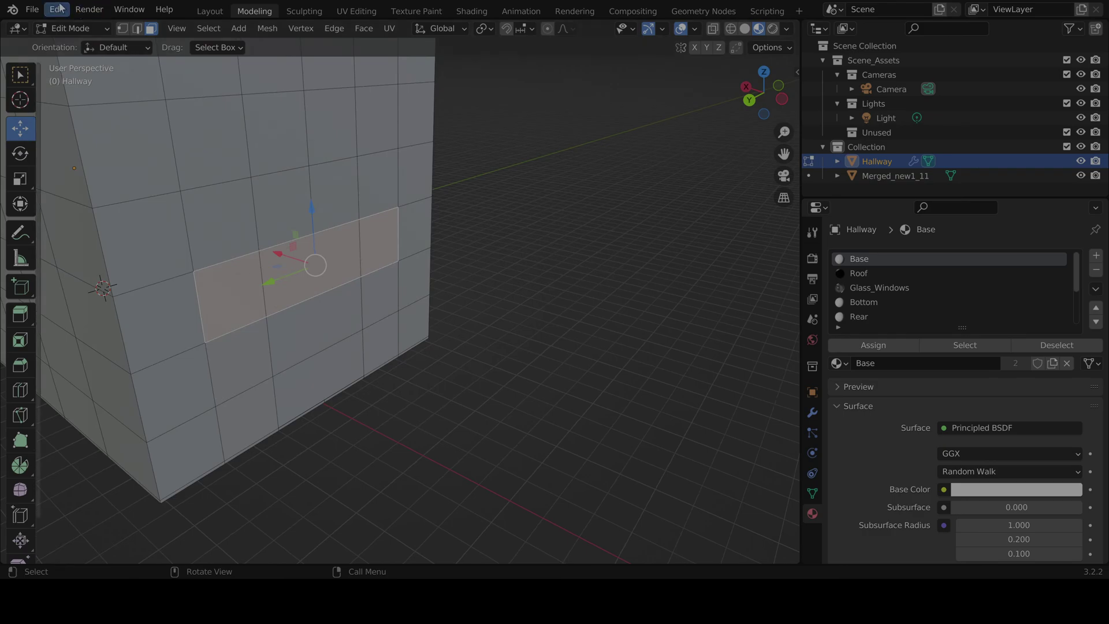
{"action": "scroll", "coordinate": [173, 122], "scroll_direction": "down", "scroll_amount": 10}
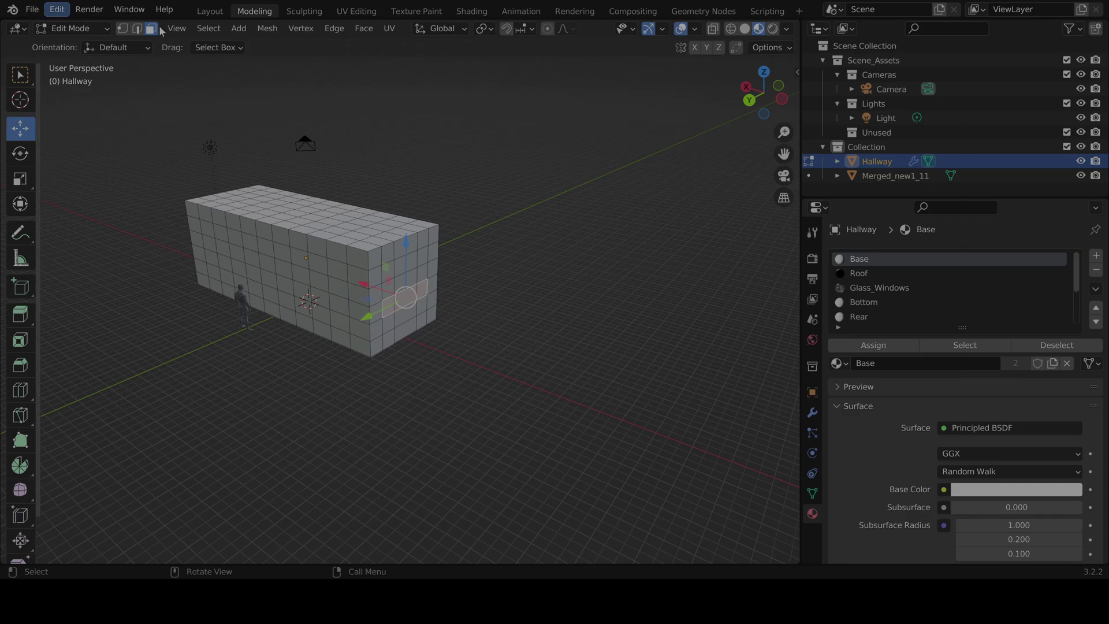
{"action": "left_click", "coordinate": [356, 396]}
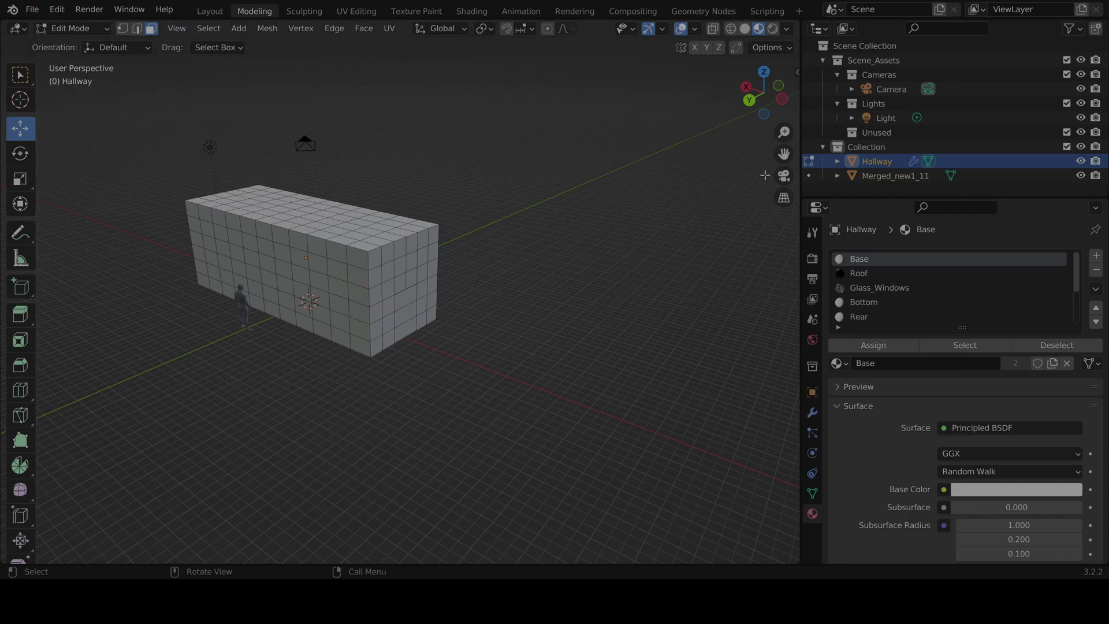